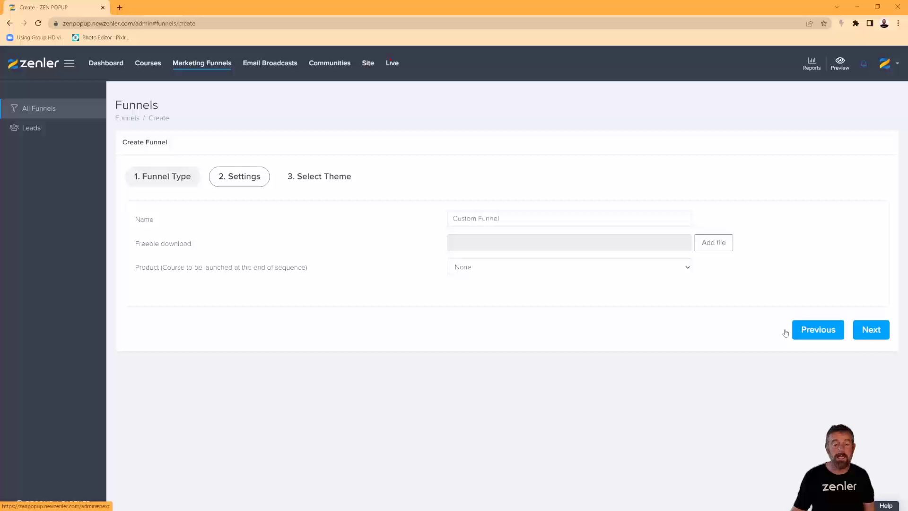
# - Keep the Custom Funnel settings and create the funnel with the Classic theme
pyautogui.click(432, 328)
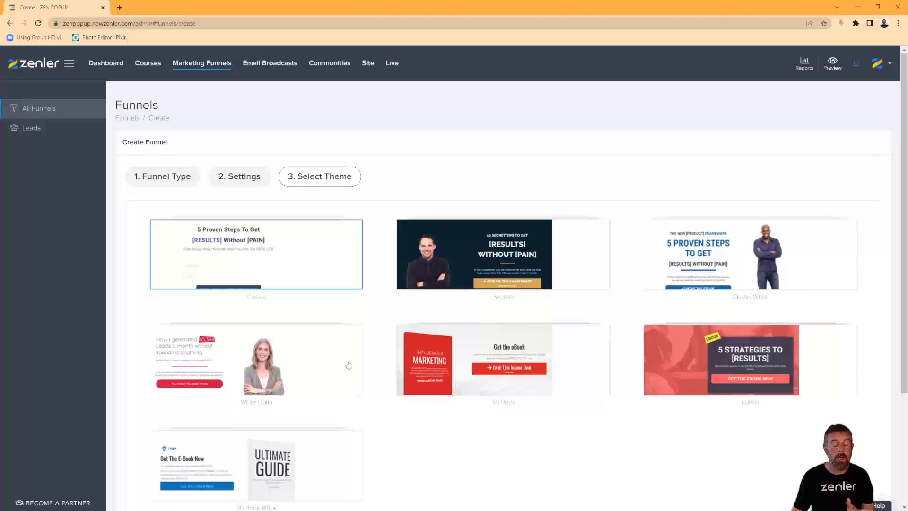
pyautogui.moveTo(303, 257)
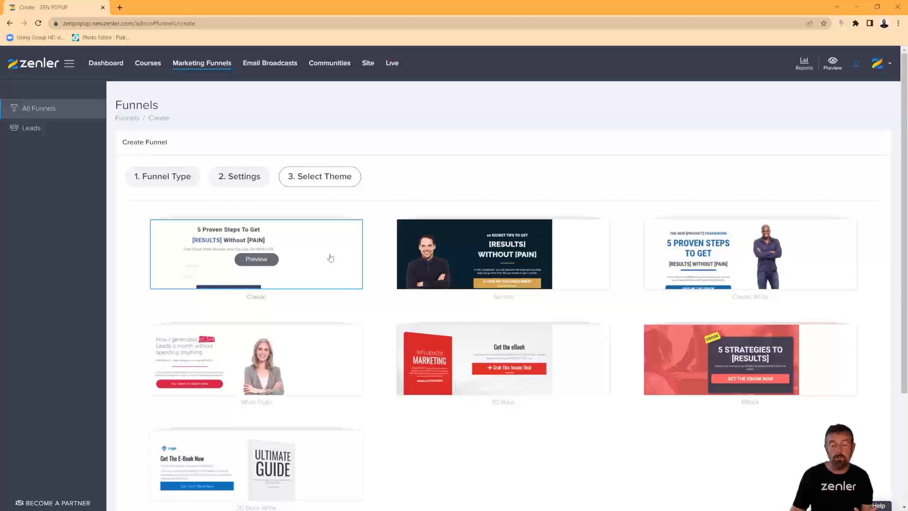
pyautogui.moveTo(468, 266)
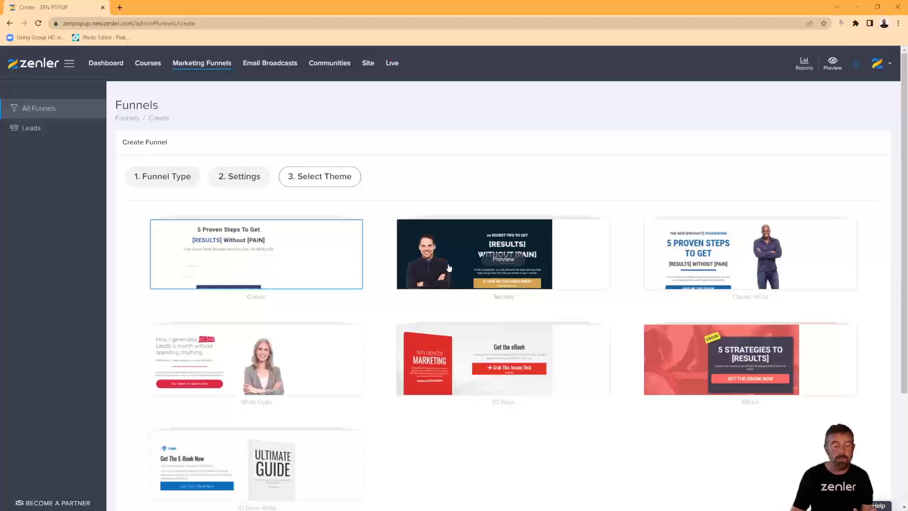
pyautogui.moveTo(334, 276)
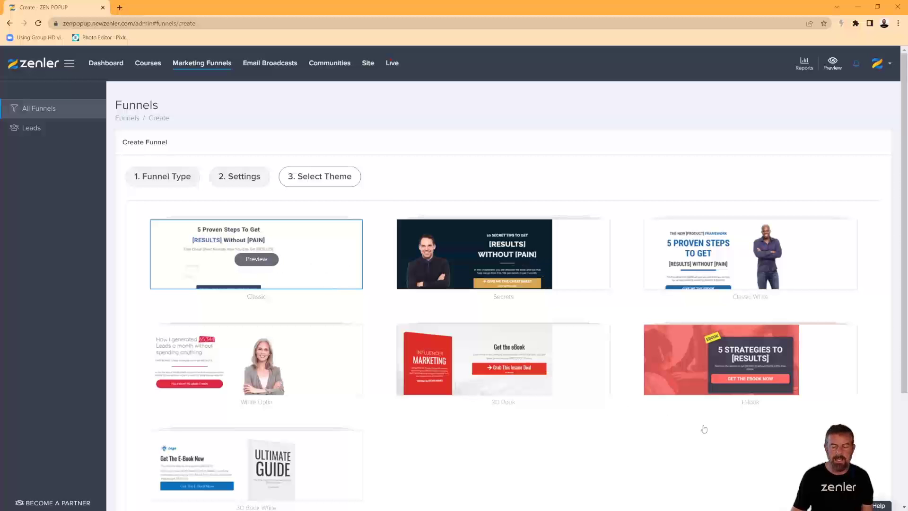
pyautogui.scroll(-3, 733, 431)
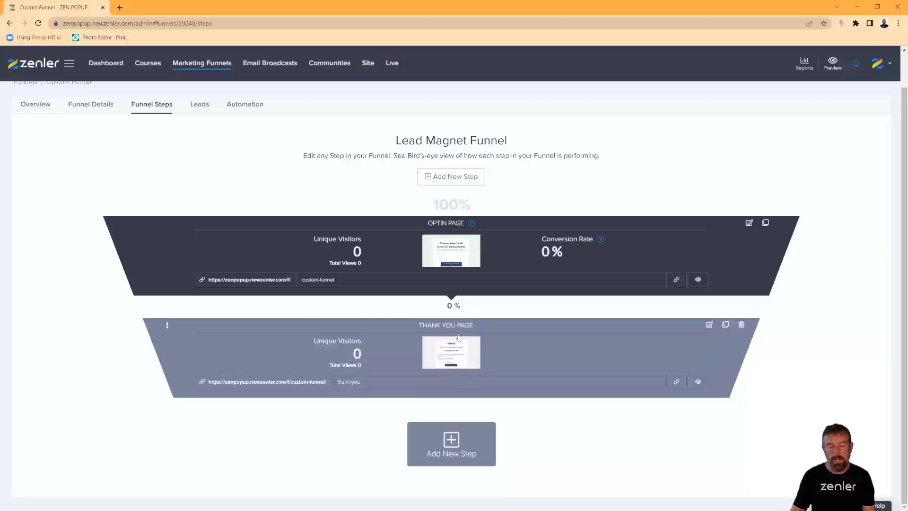
# - Delete the Thank You Page step from the funnel and open the Optin Page for editing
pyautogui.click(741, 326)
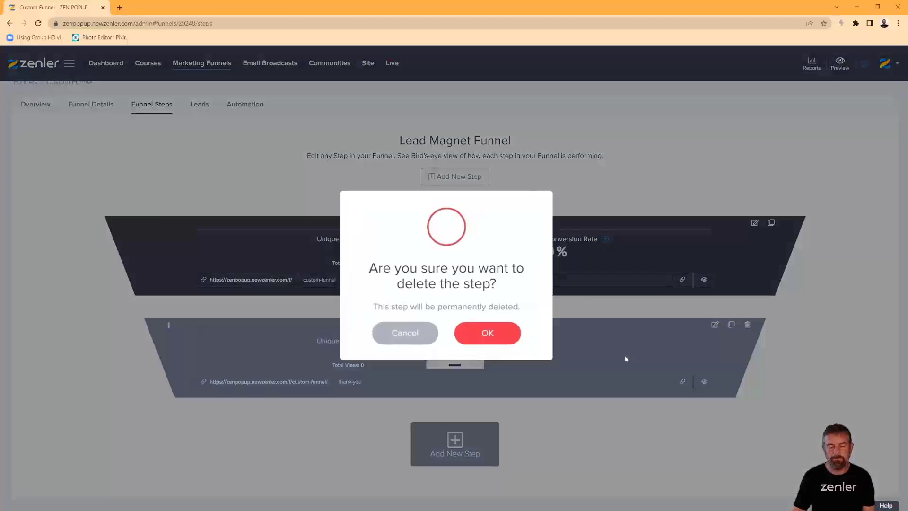
pyautogui.click(486, 334)
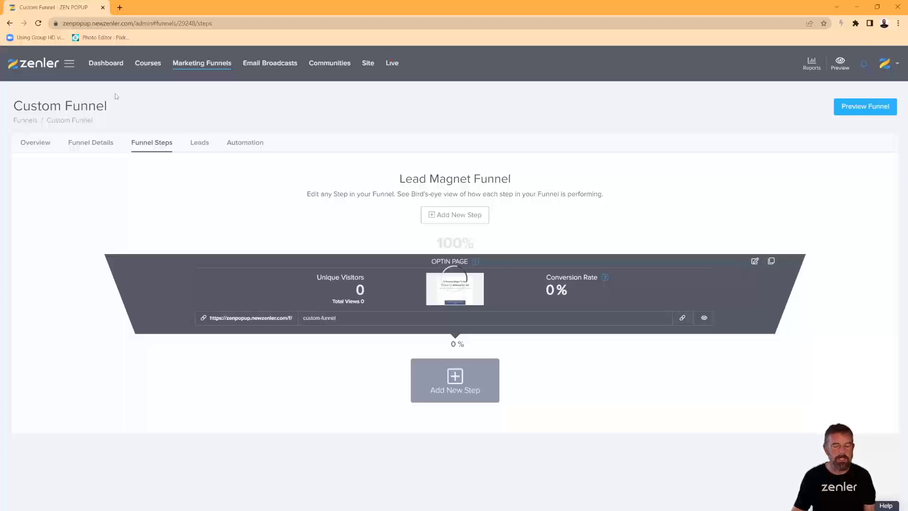
pyautogui.moveTo(755, 263); pyautogui.dragTo(505, 264)
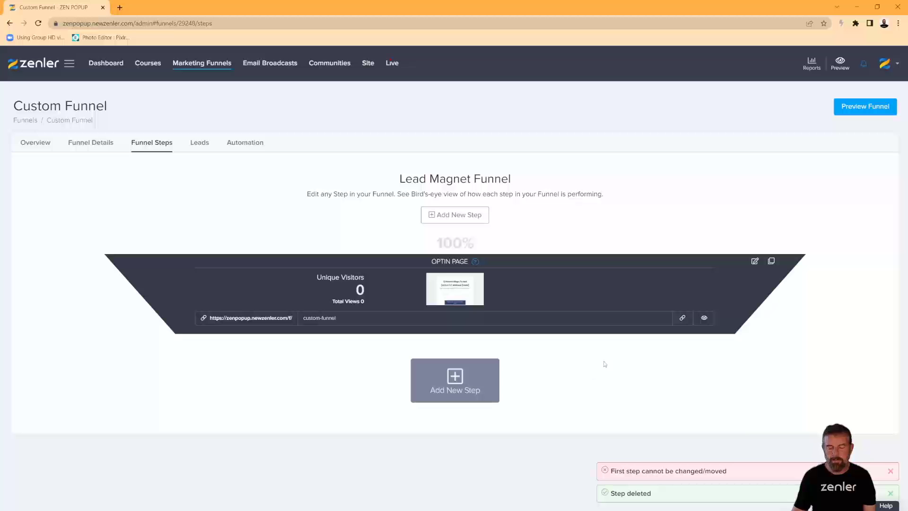
pyautogui.click(755, 261)
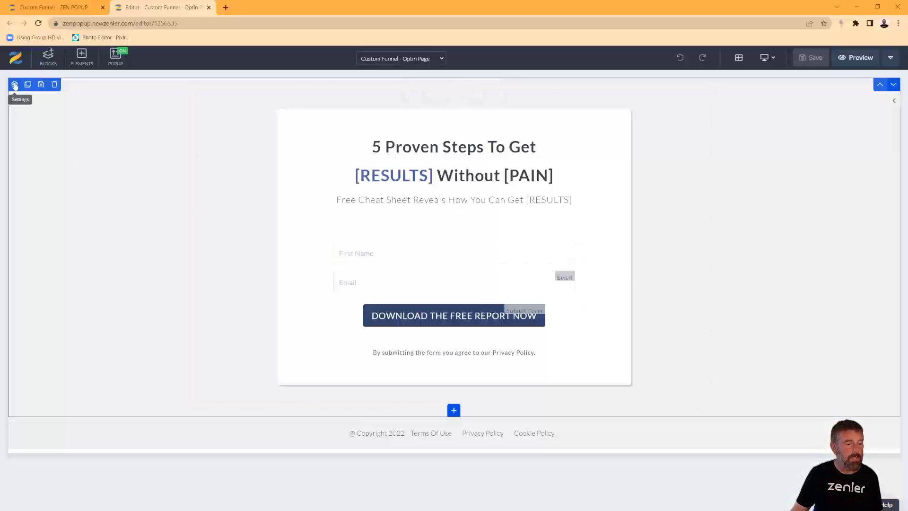
# - Set the opt-in block's background to the coloured desk-and-laptop collage from the image library
pyautogui.click(230, 172)
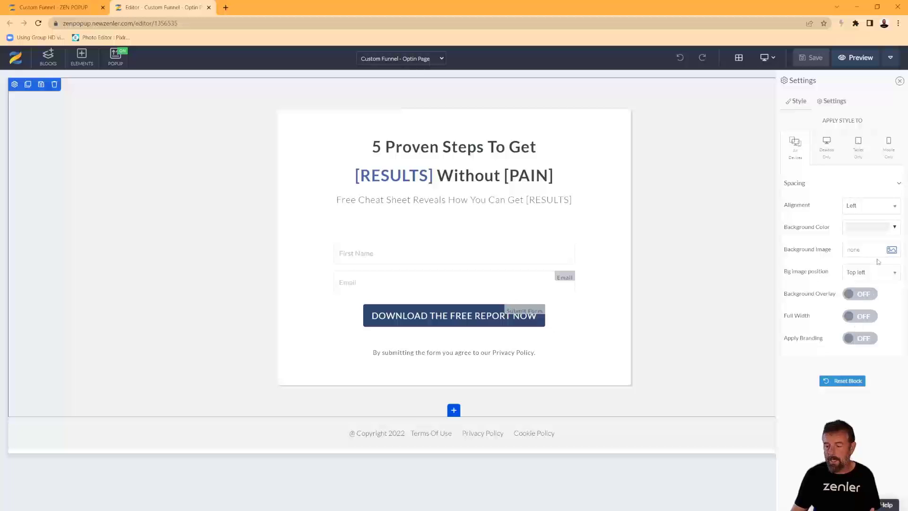
pyautogui.click(891, 250)
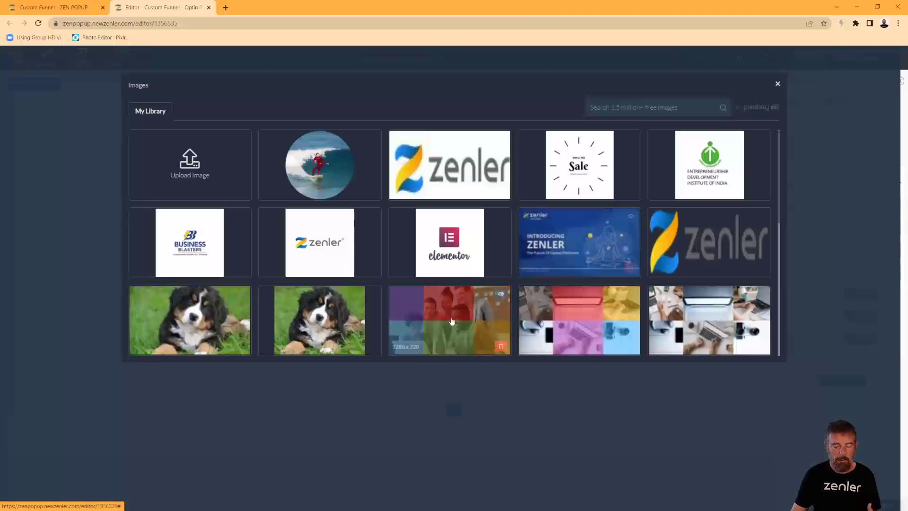
pyautogui.click(587, 320)
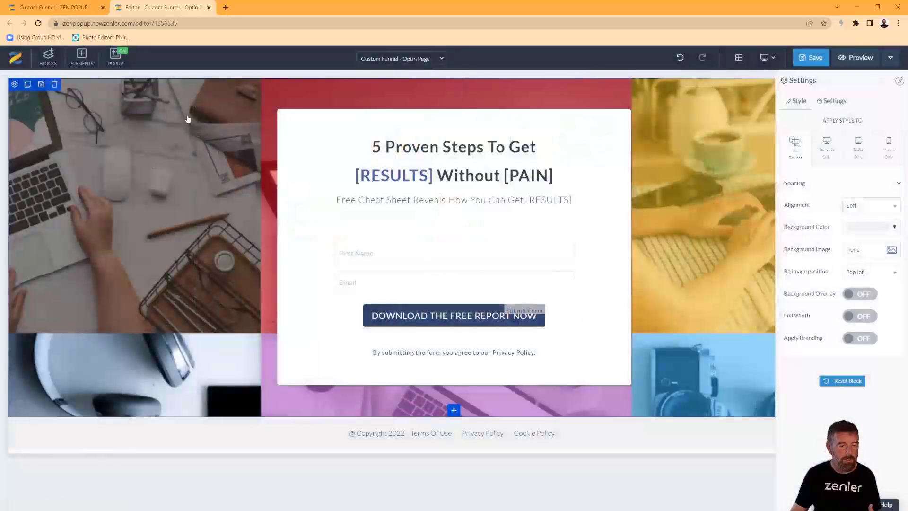
# - Increase the spacing above and below the opt-in form card to reveal more of the background
pyautogui.moveTo(621, 84); pyautogui.dragTo(623, 119)
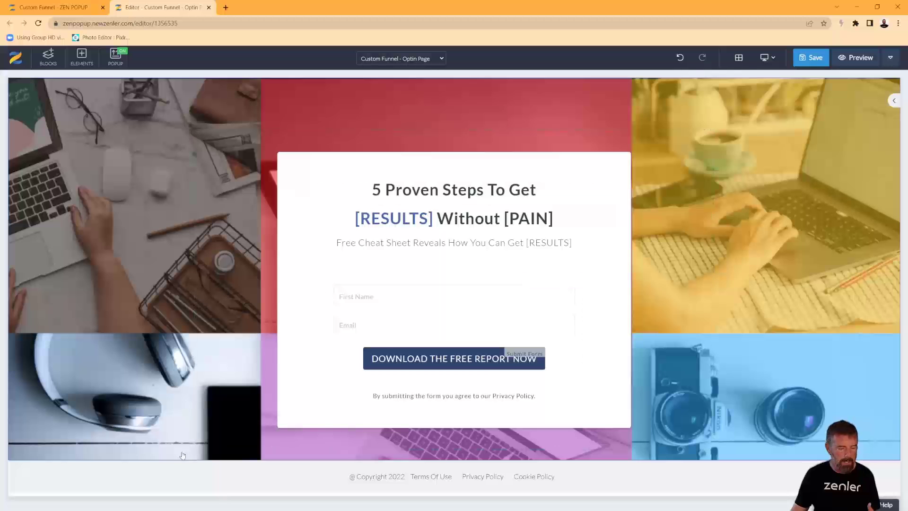
pyautogui.moveTo(174, 454); pyautogui.dragTo(162, 391)
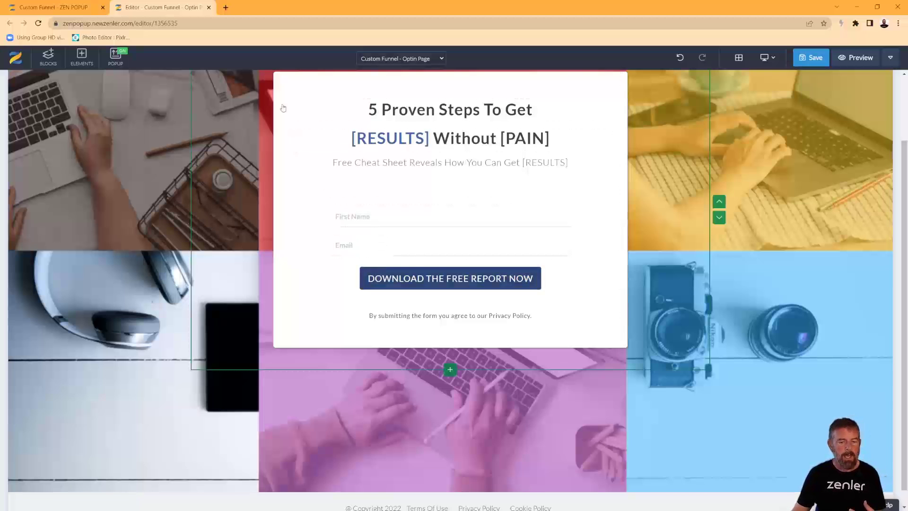
pyautogui.scroll(2, 288, 104)
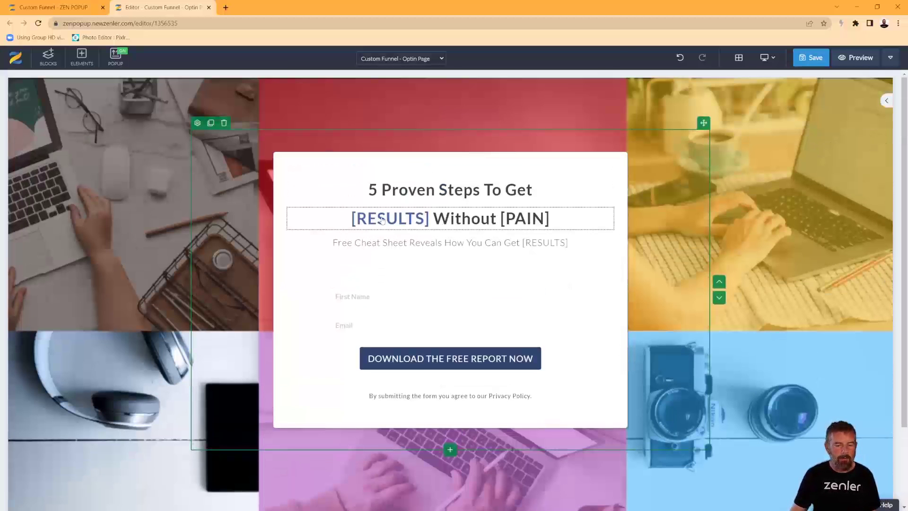
# - Examine the download button's settings, including its submit action, email list, tag and post-submit options
pyautogui.click(198, 123)
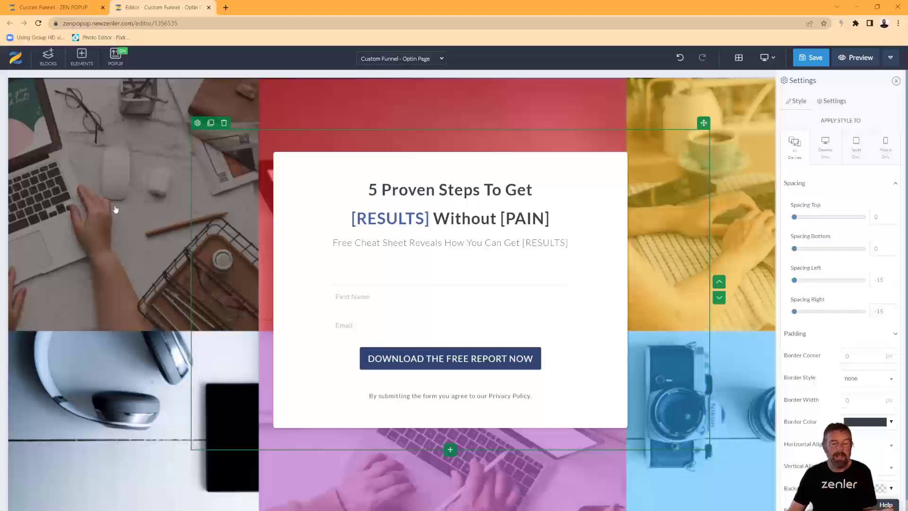
pyautogui.click(399, 364)
pyautogui.click(366, 341)
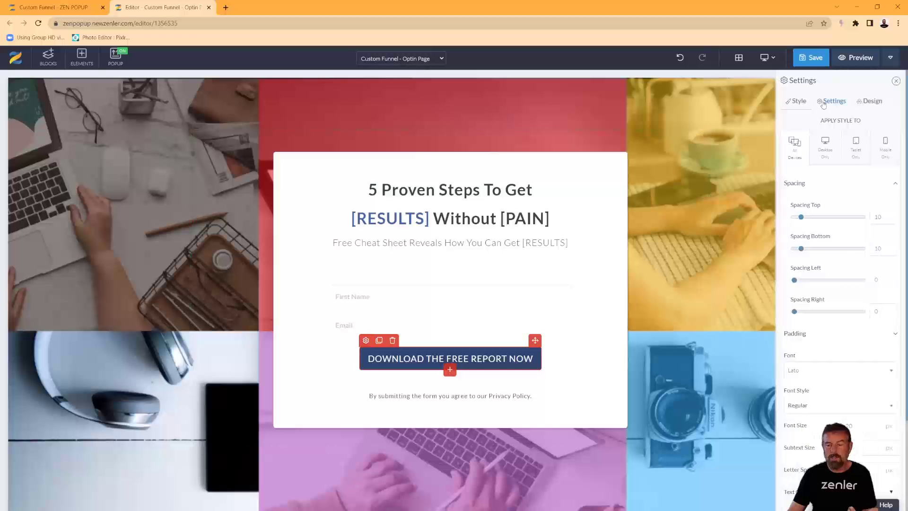
pyautogui.click(831, 102)
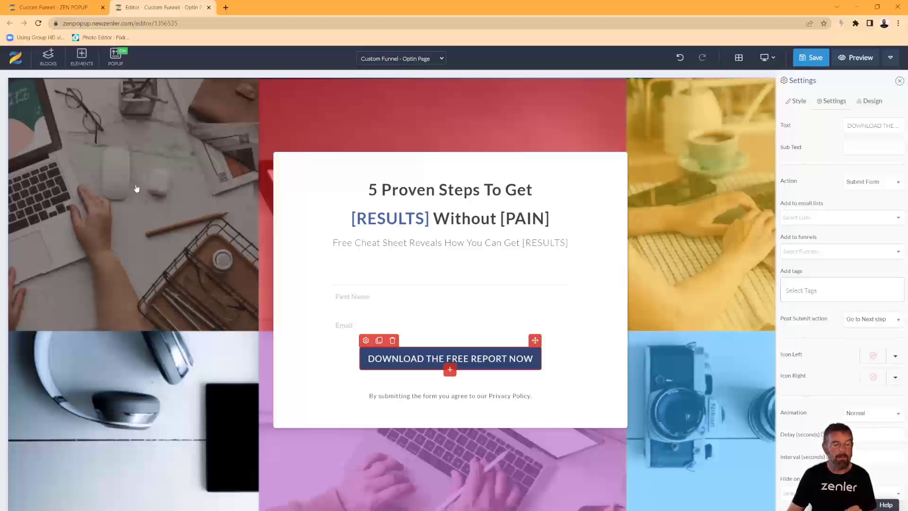
pyautogui.click(121, 189)
# - Add an empty block above the opt-in form block
pyautogui.click(47, 56)
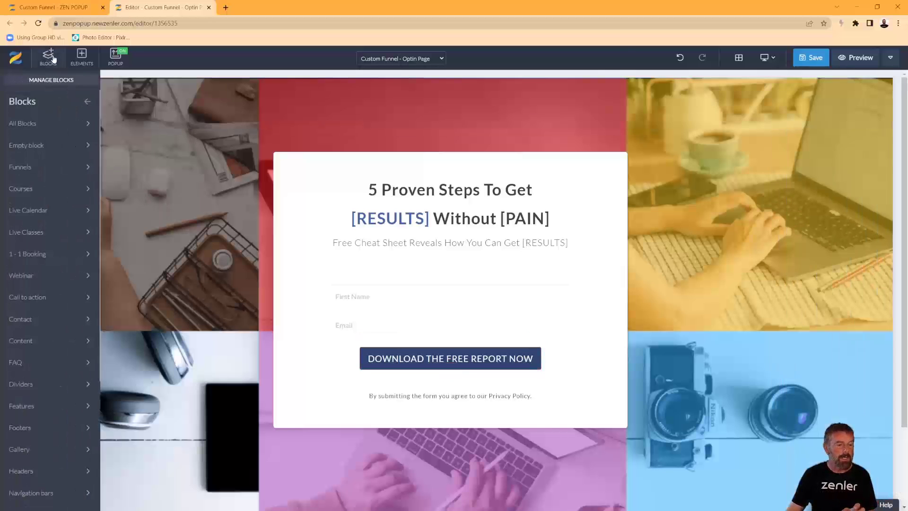
pyautogui.click(30, 145)
pyautogui.moveTo(50, 167); pyautogui.dragTo(211, 110)
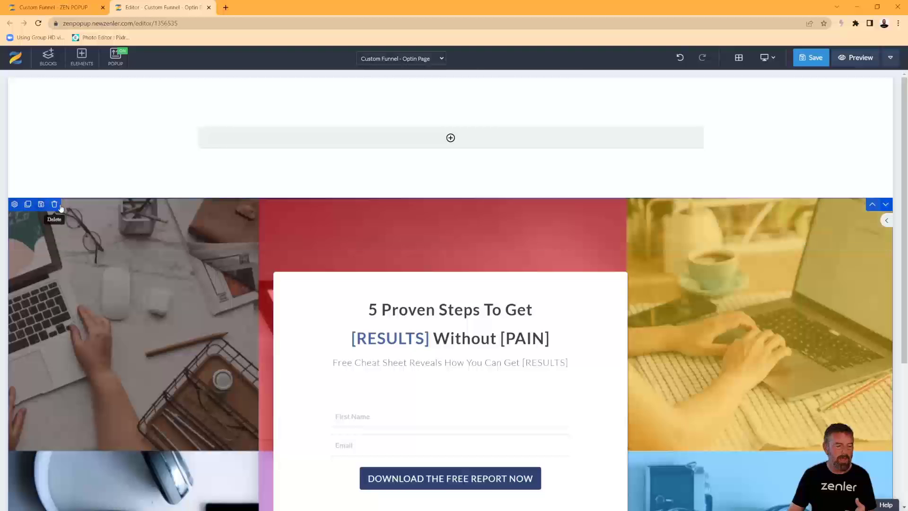
# - Delete the opt-in form block and the copyright footer block
pyautogui.click(55, 205)
pyautogui.click(474, 151)
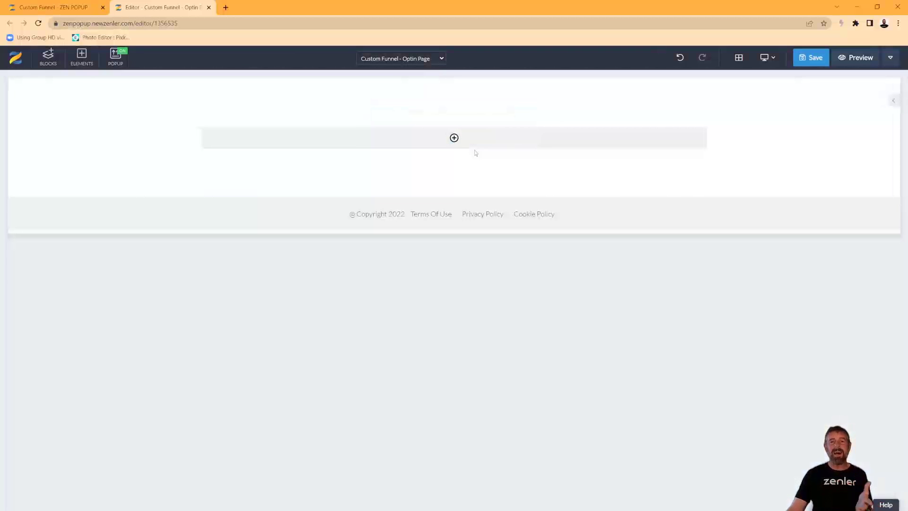
pyautogui.moveTo(93, 219)
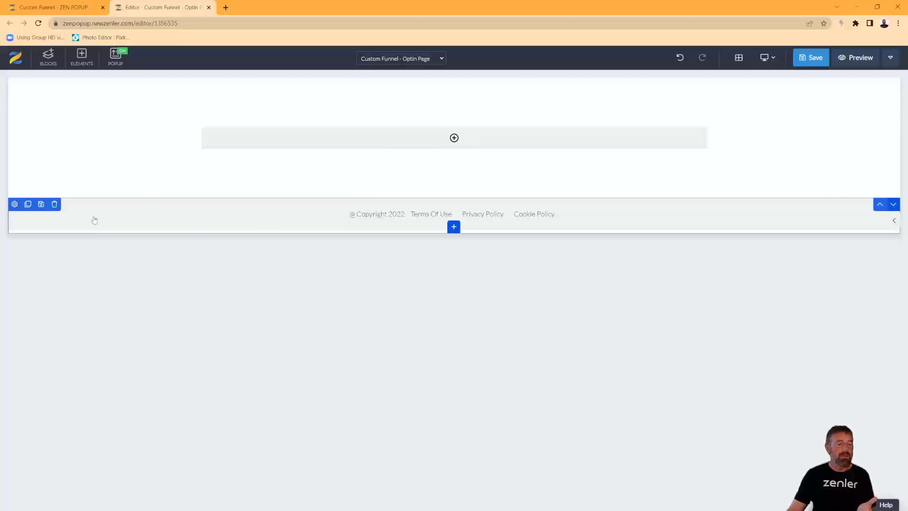
pyautogui.click(55, 204)
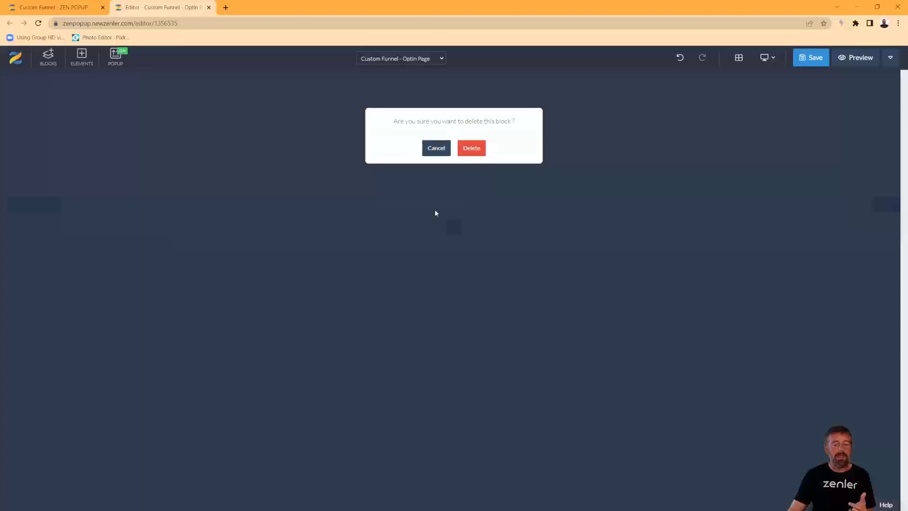
pyautogui.click(472, 149)
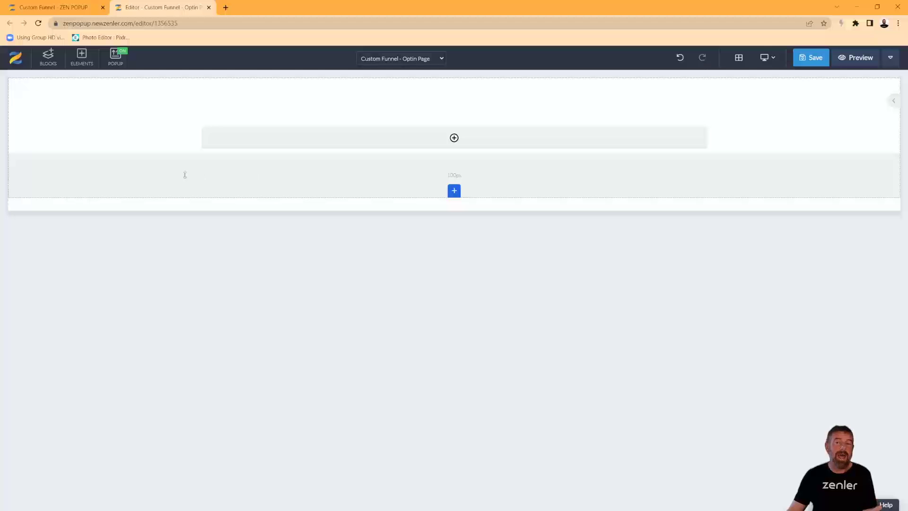
# - Enlarge the empty block by increasing its bottom and top spacing
pyautogui.click(107, 146)
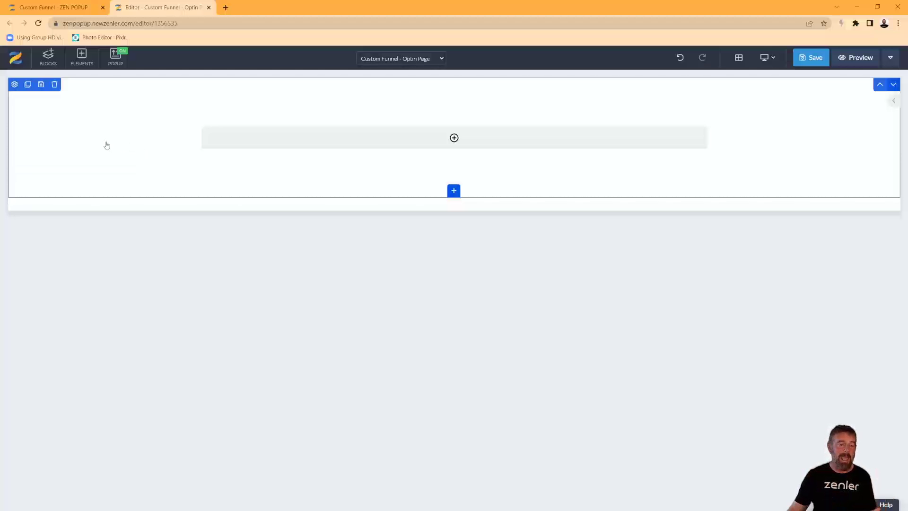
pyautogui.moveTo(153, 186); pyautogui.dragTo(152, 337)
pyautogui.moveTo(162, 227); pyautogui.dragTo(158, 304)
pyautogui.moveTo(126, 92); pyautogui.dragTo(124, 134)
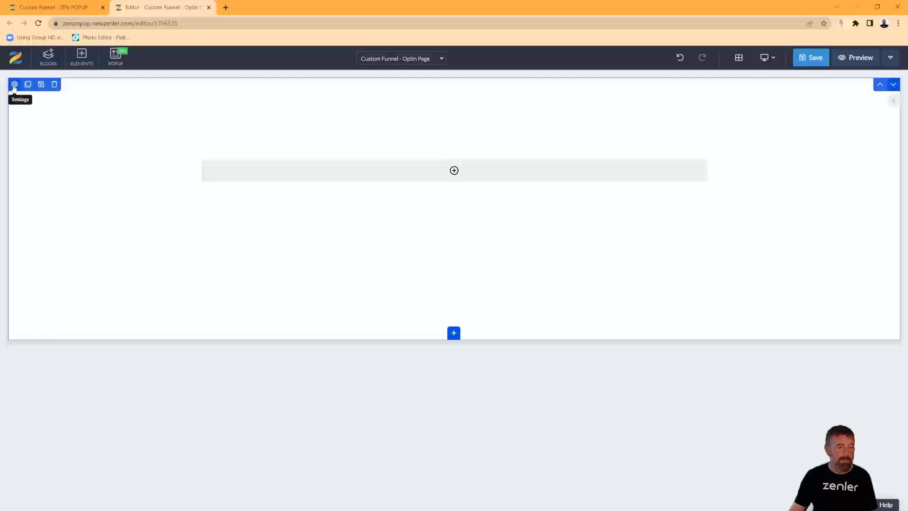
# - Set the empty block's background to the coloured desk-and-laptop collage from the image library
pyautogui.click(15, 84)
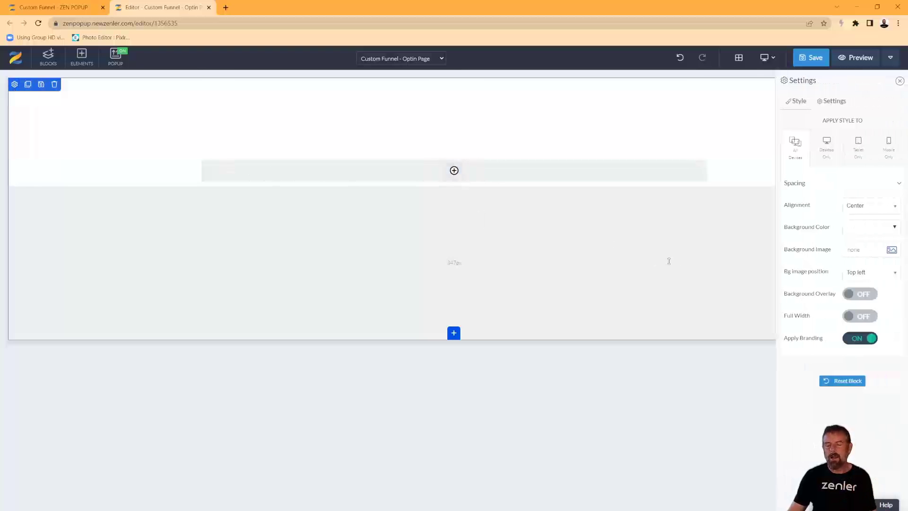
pyautogui.click(892, 252)
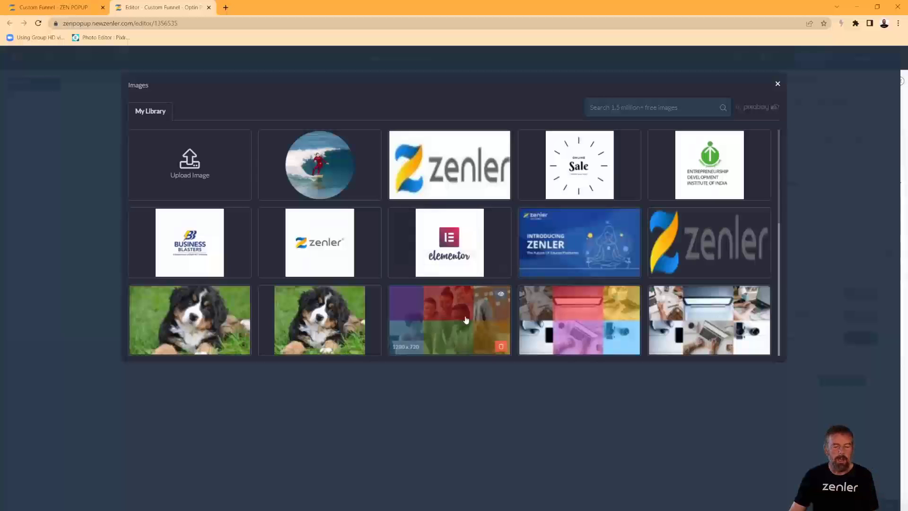
pyautogui.click(557, 318)
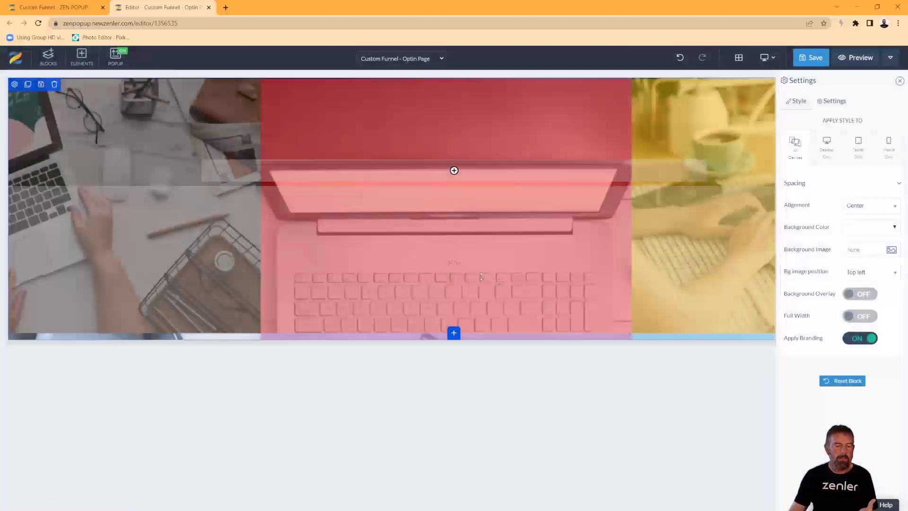
# - Extend the block's top and bottom spacing further so the whole background collage fits
pyautogui.moveTo(189, 318); pyautogui.dragTo(183, 363)
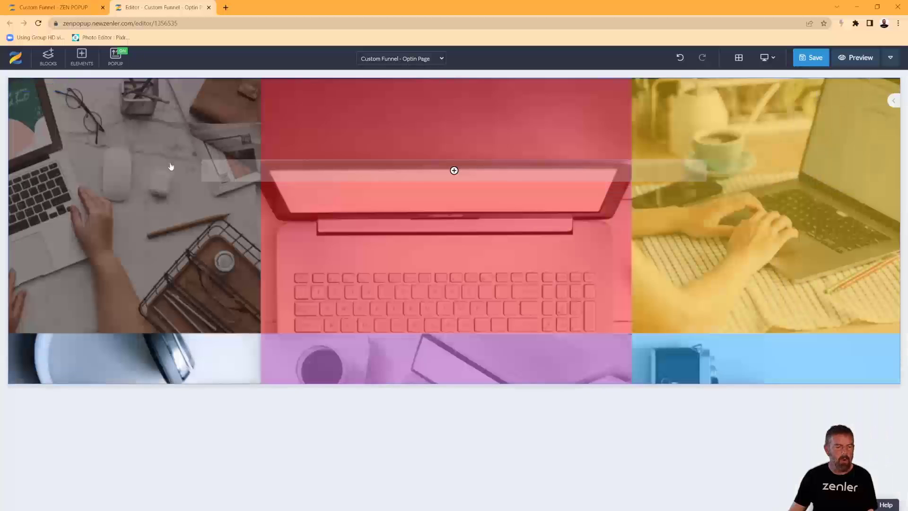
pyautogui.moveTo(169, 114); pyautogui.dragTo(169, 171)
pyautogui.moveTo(164, 378); pyautogui.dragTo(158, 443)
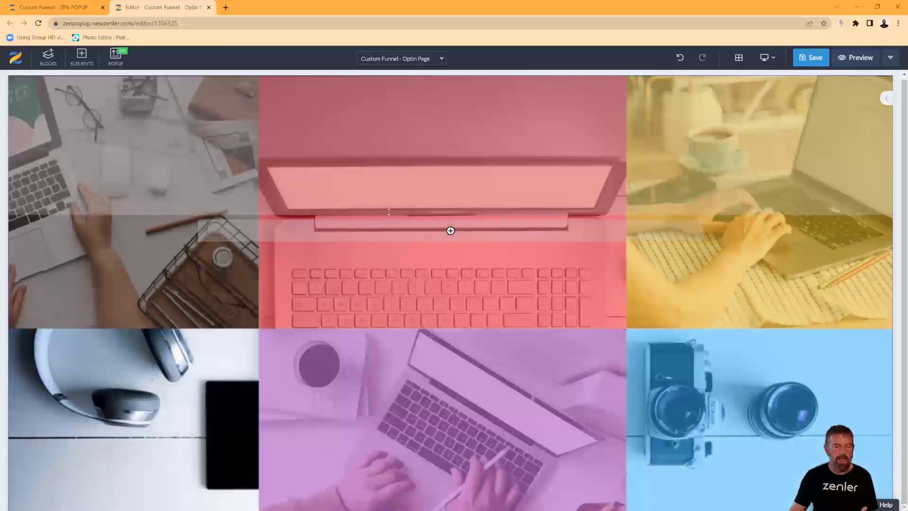
# - Insert a single-column 100% row into the block
pyautogui.click(450, 230)
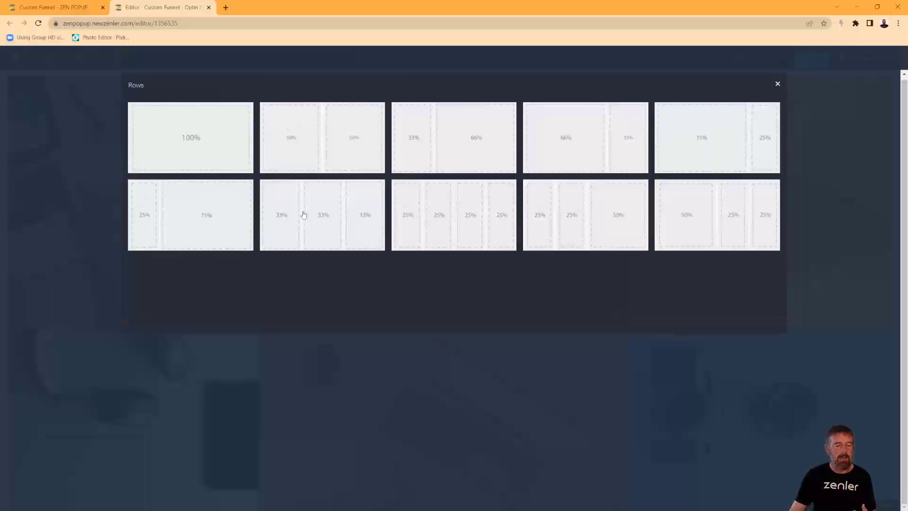
pyautogui.click(189, 143)
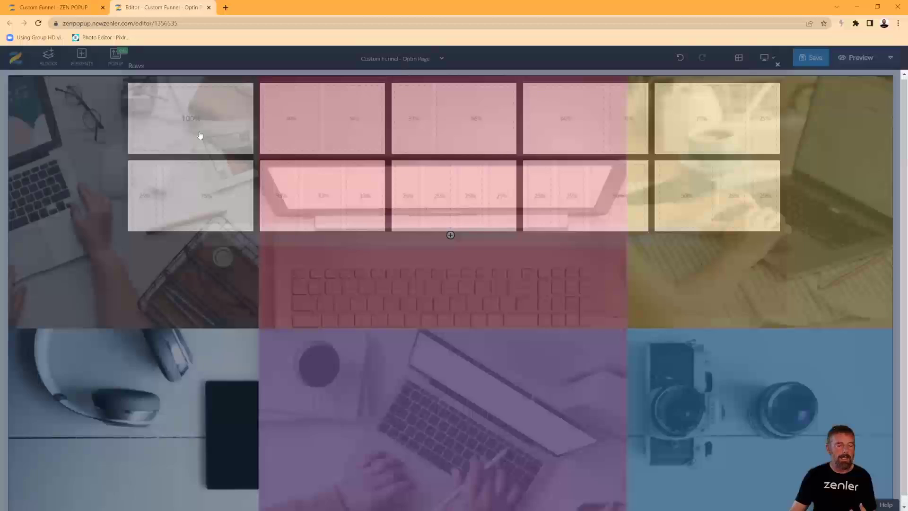
# - Insert a Form element into the empty single-column row over the collage background
pyautogui.click(451, 239)
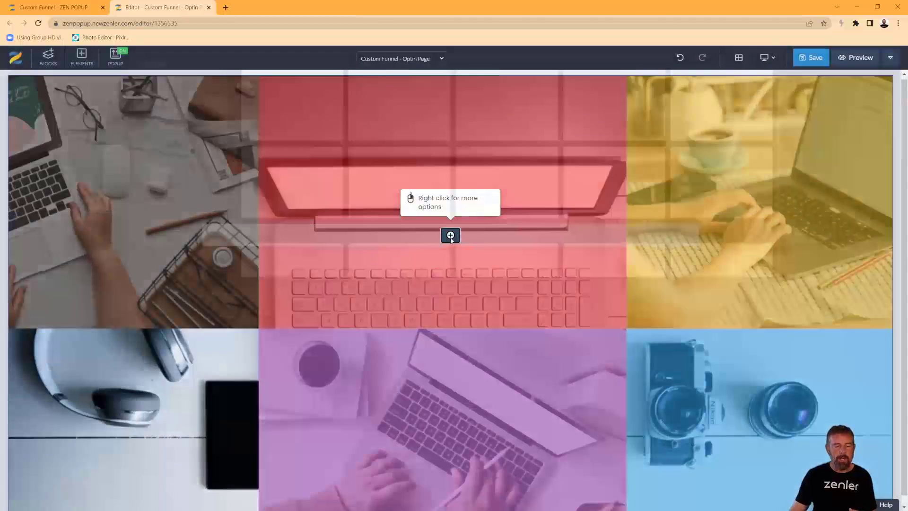
pyautogui.click(146, 170)
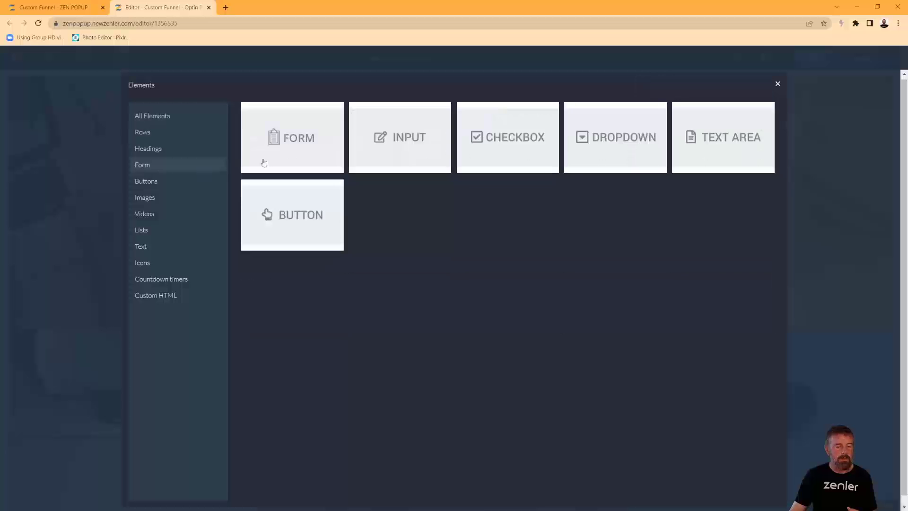
pyautogui.click(311, 143)
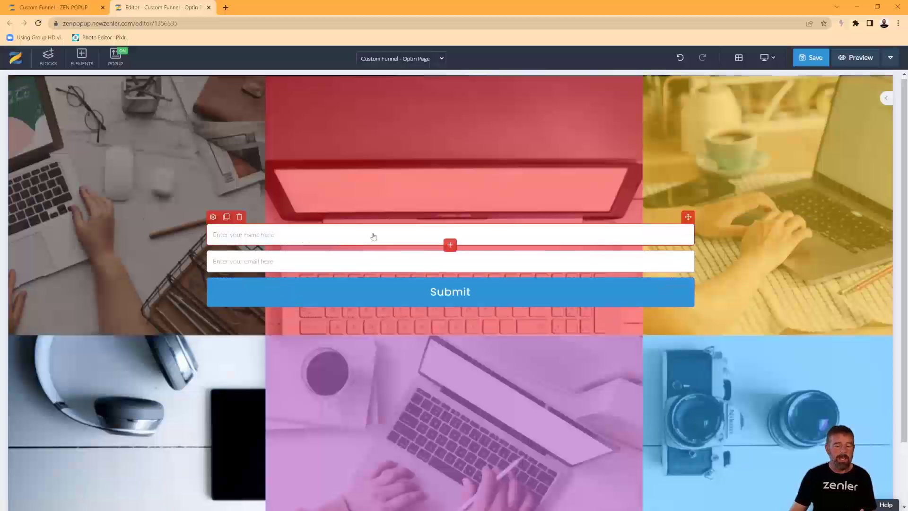
# - Add a three-column 33% row inside the form and place the name field, email field and Submit button side by side in it
pyautogui.click(450, 246)
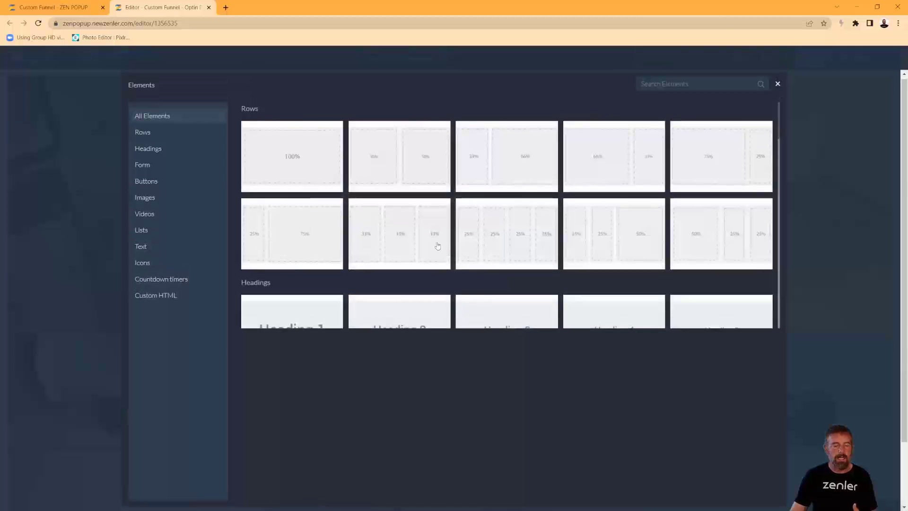
pyautogui.click(404, 239)
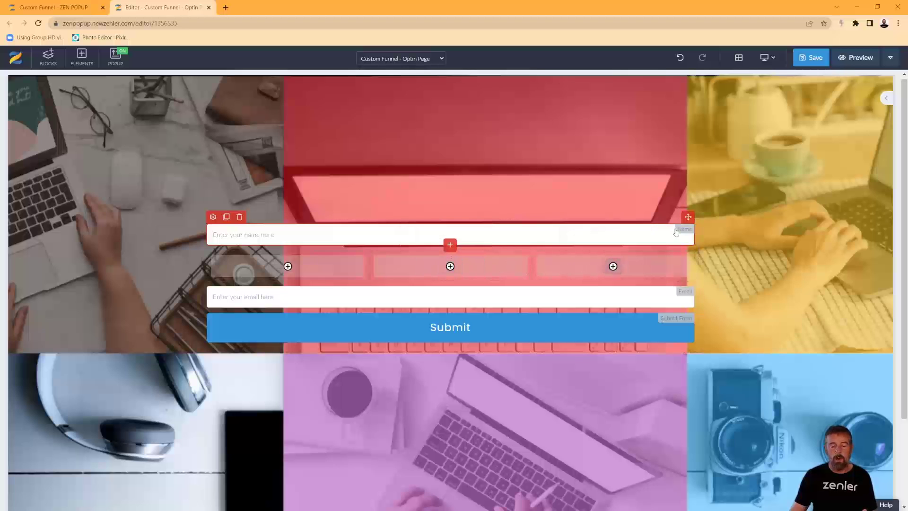
pyautogui.moveTo(686, 217); pyautogui.dragTo(312, 258)
pyautogui.moveTo(688, 256); pyautogui.dragTo(428, 241)
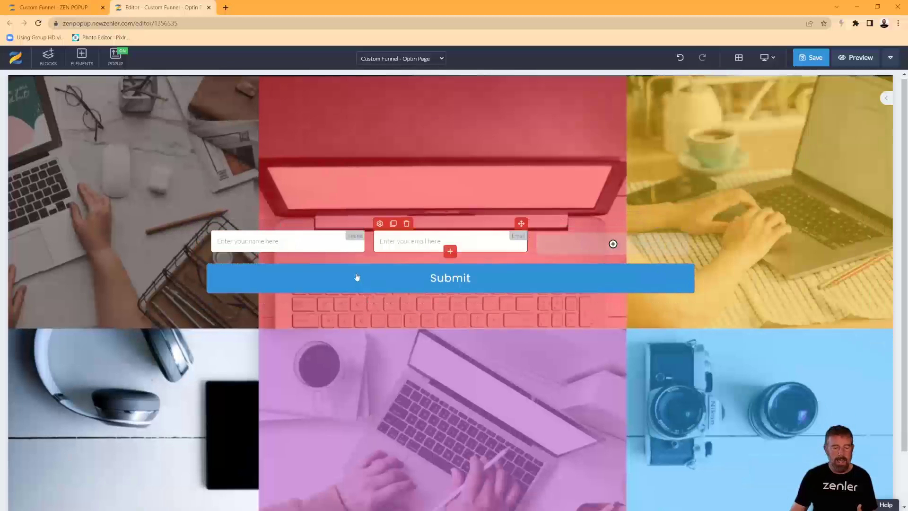
pyautogui.moveTo(687, 256); pyautogui.dragTo(564, 232)
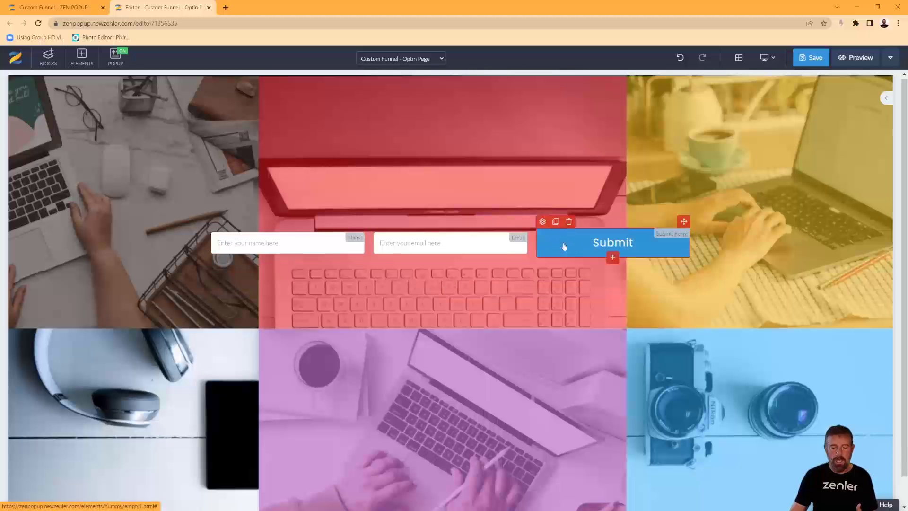
# - Set the Submit button's top and bottom padding to 11
pyautogui.click(543, 221)
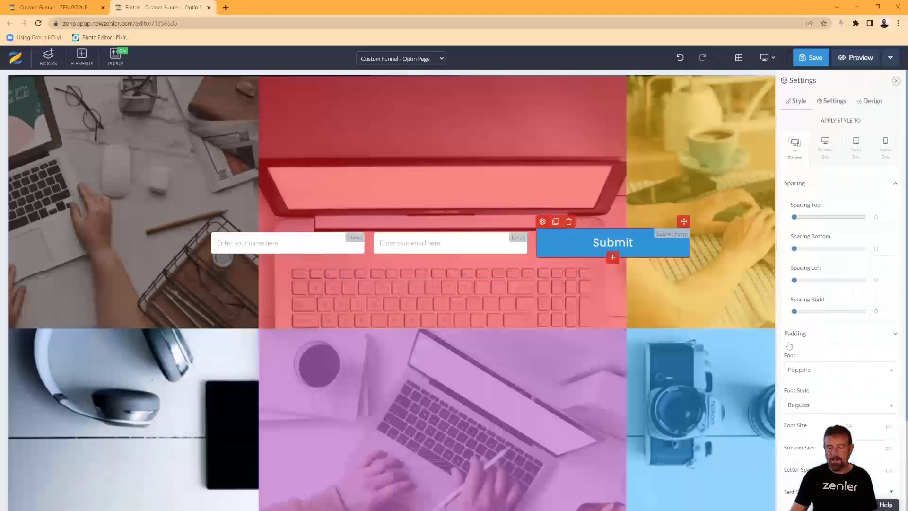
pyautogui.click(894, 335)
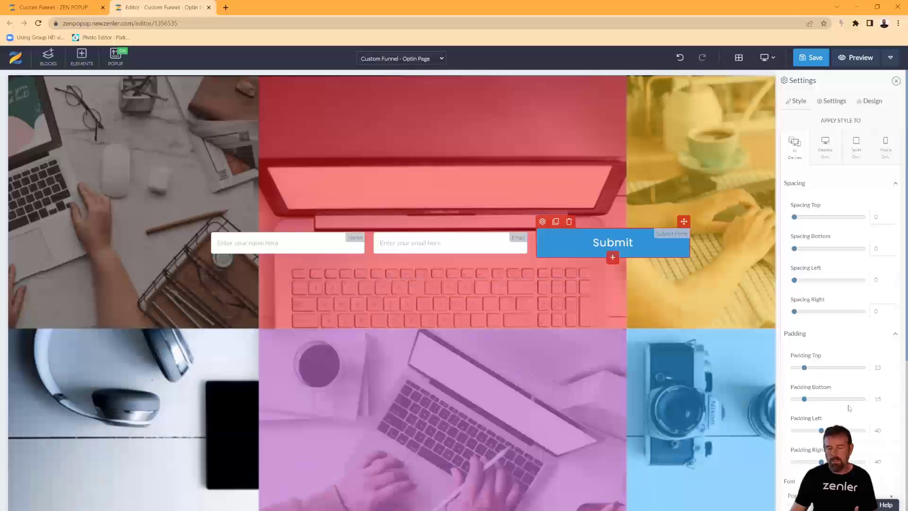
pyautogui.write('1')
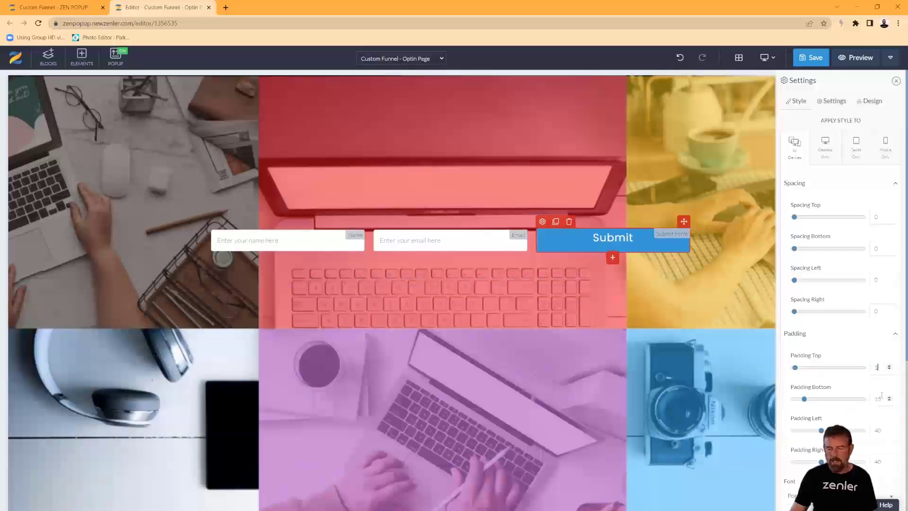
pyautogui.write('11')
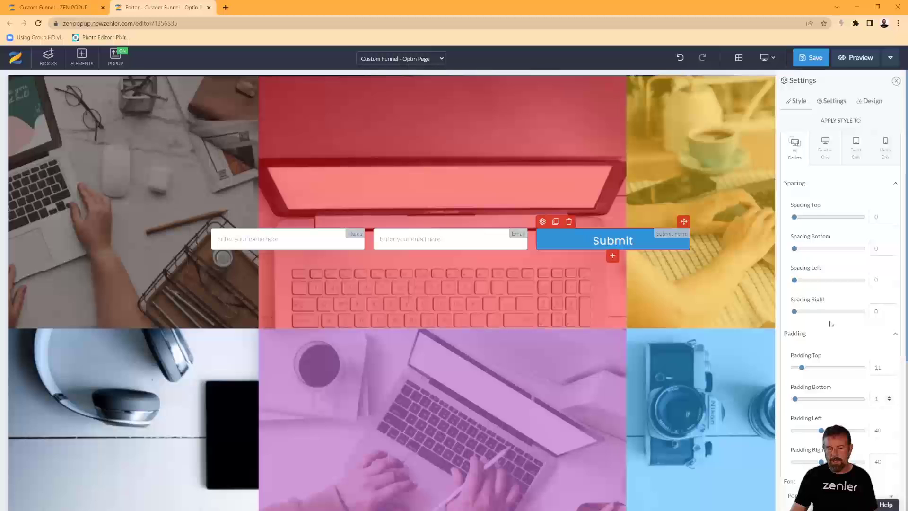
pyautogui.write('1')
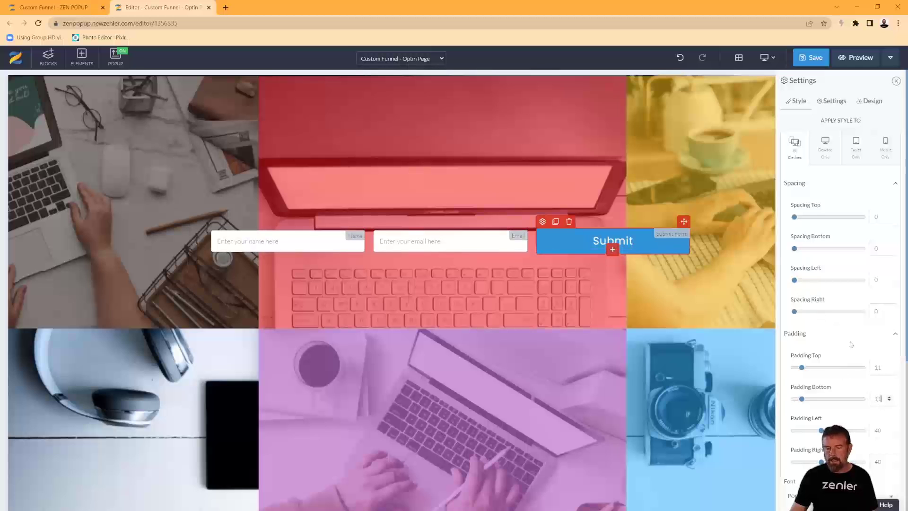
# - Try smaller top and bottom padding on the Submit button, first 8 and then 6
pyautogui.write('8')
pyautogui.doubleClick(874, 368)
pyautogui.write('8')
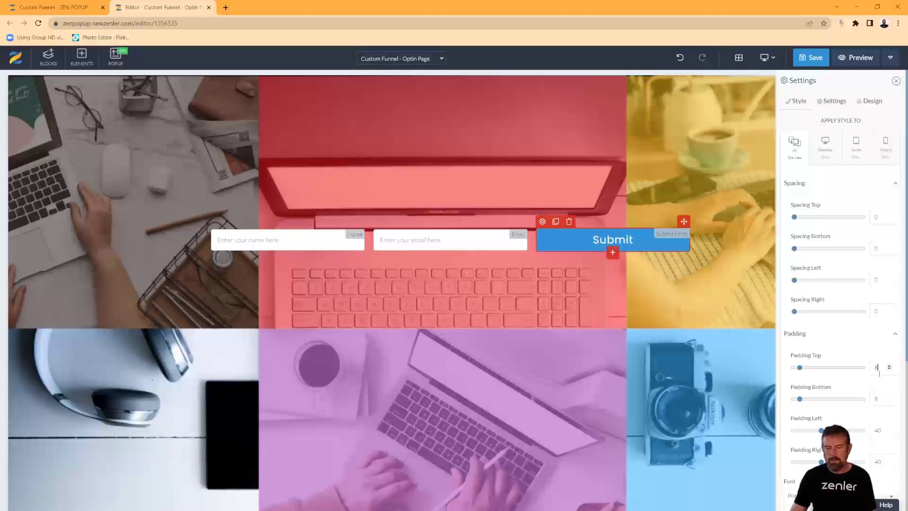
pyautogui.write('6')
pyautogui.doubleClick(873, 398)
pyautogui.write('6')
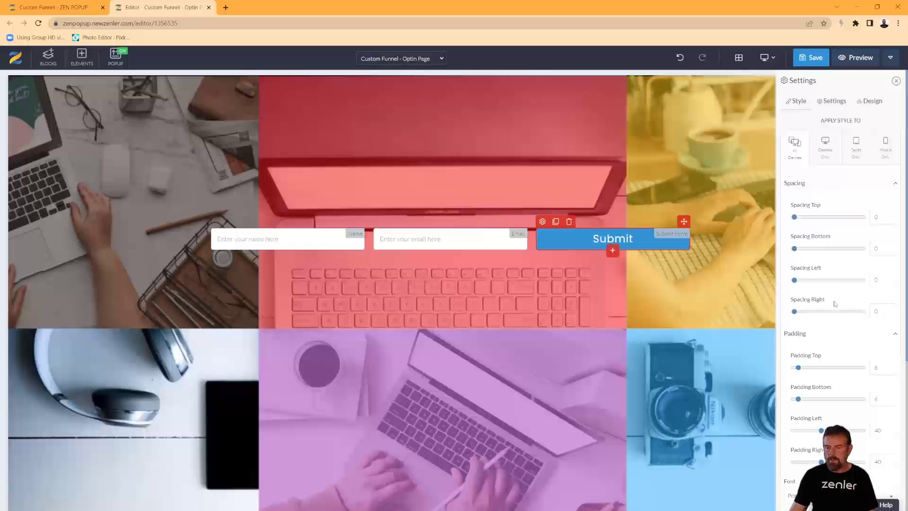
# - Change the Submit button's background colour to a bright turquoise
pyautogui.scroll(-5, 833, 307)
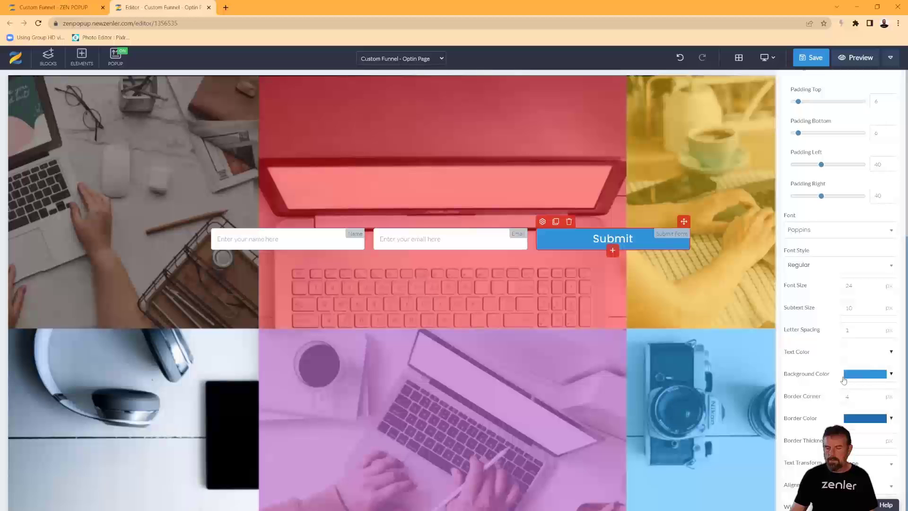
pyautogui.click(891, 374)
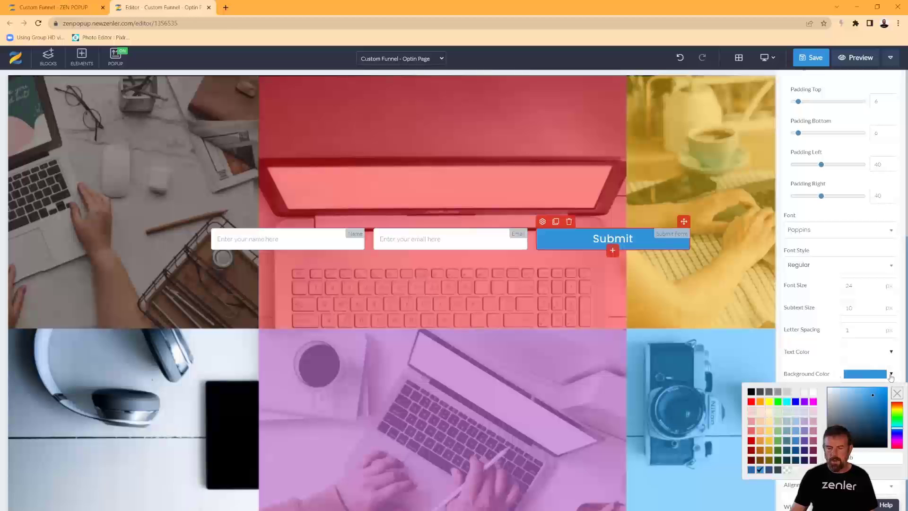
pyautogui.click(796, 442)
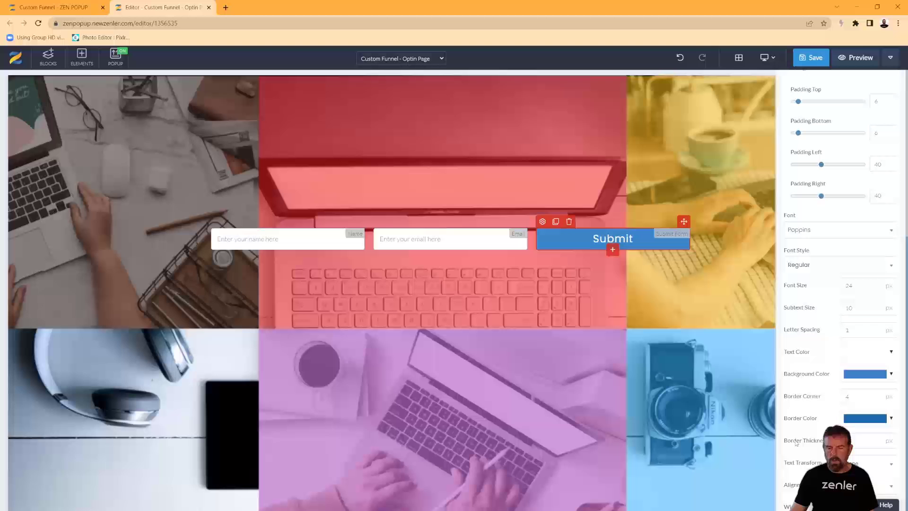
pyautogui.click(891, 374)
pyautogui.moveTo(868, 402); pyautogui.dragTo(883, 397)
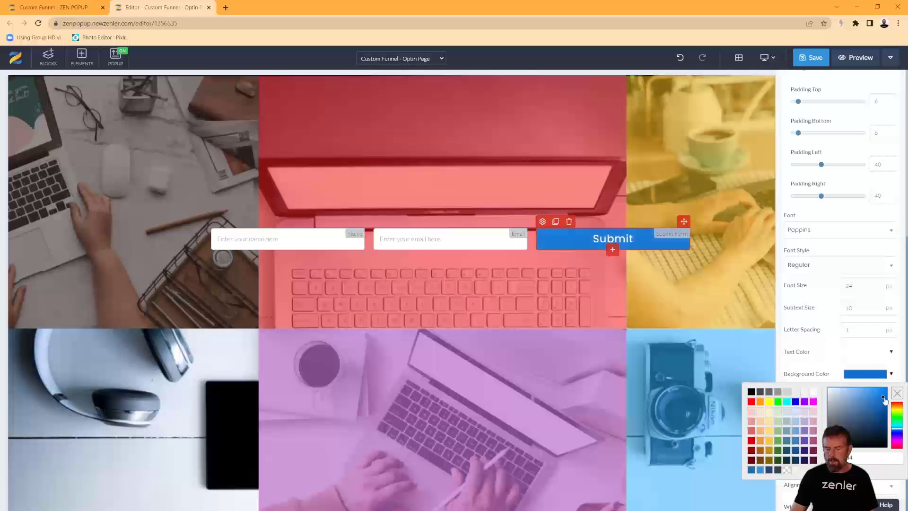
pyautogui.moveTo(895, 428); pyautogui.dragTo(895, 428)
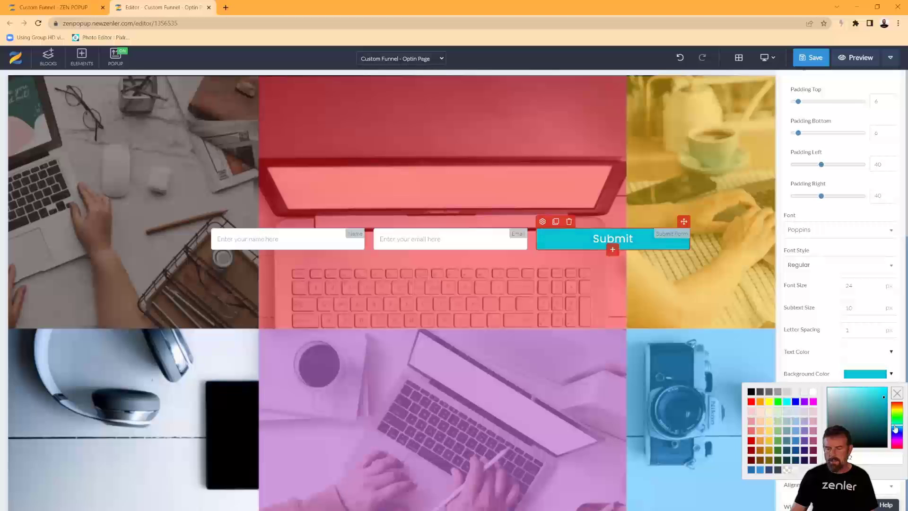
# - Set the Submit button's font size to 18 px and its top and bottom padding to 11
pyautogui.doubleClick(850, 284)
pyautogui.write('18')
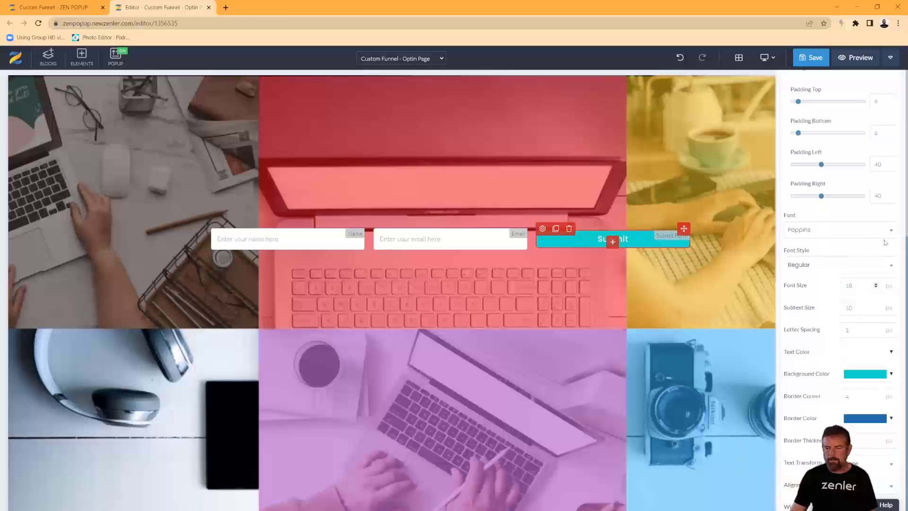
pyautogui.scroll(1, 860, 210)
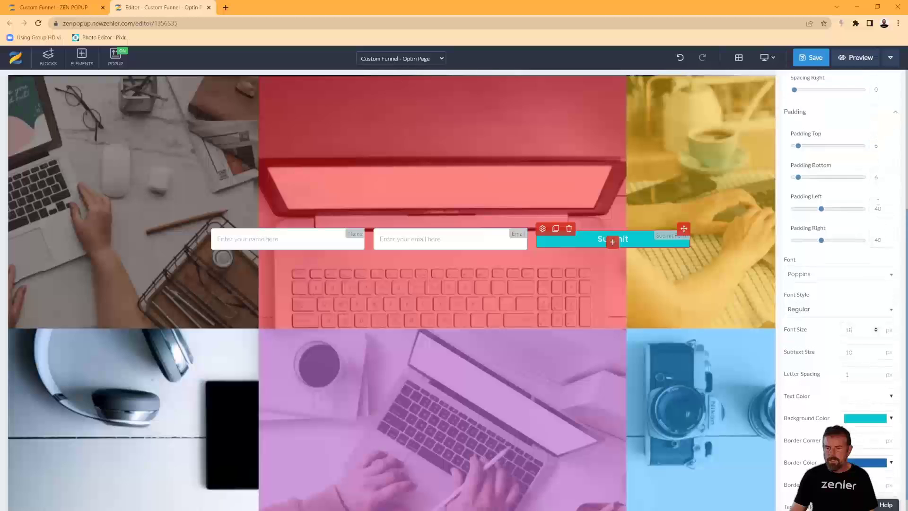
pyautogui.write('11')
pyautogui.doubleClick(876, 147)
pyautogui.write('11')
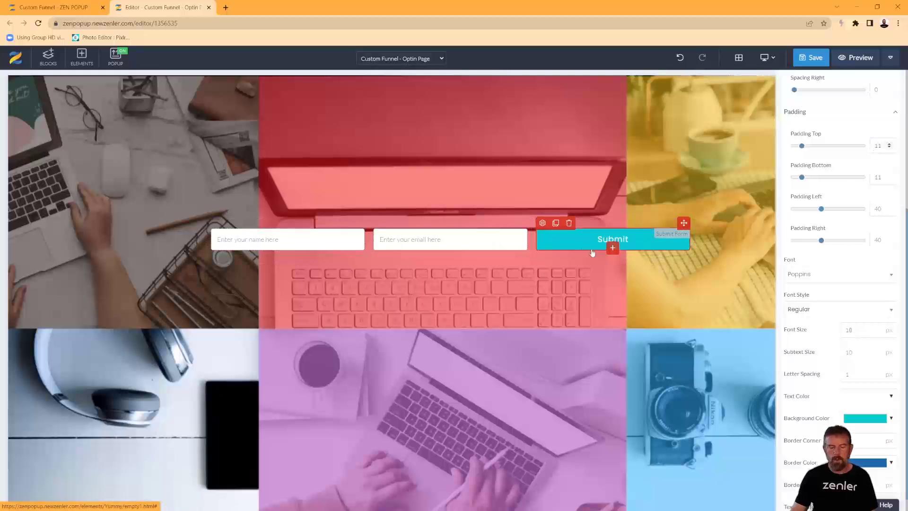
# - Change the Submit button's text to "Get Access FREE!" and its action to Go to Link
pyautogui.scroll(5, 821, 164)
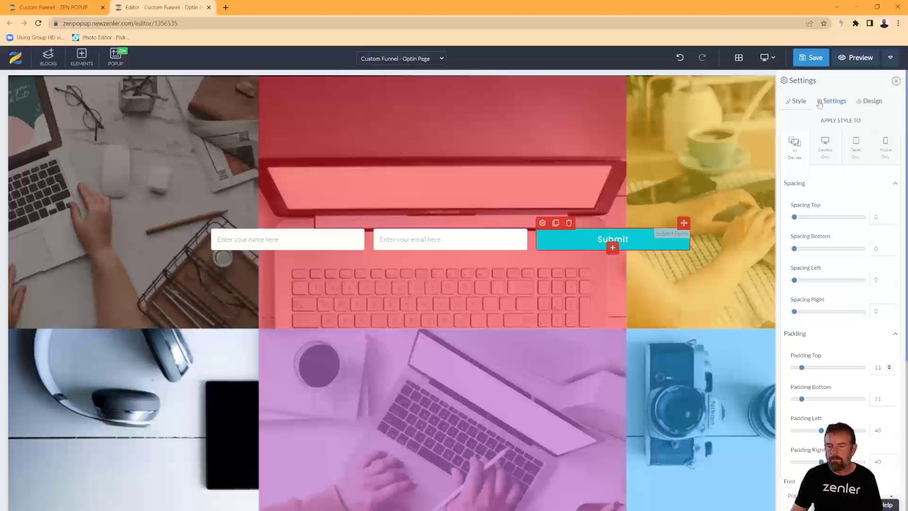
pyautogui.click(820, 104)
pyautogui.moveTo(868, 126); pyautogui.dragTo(836, 129)
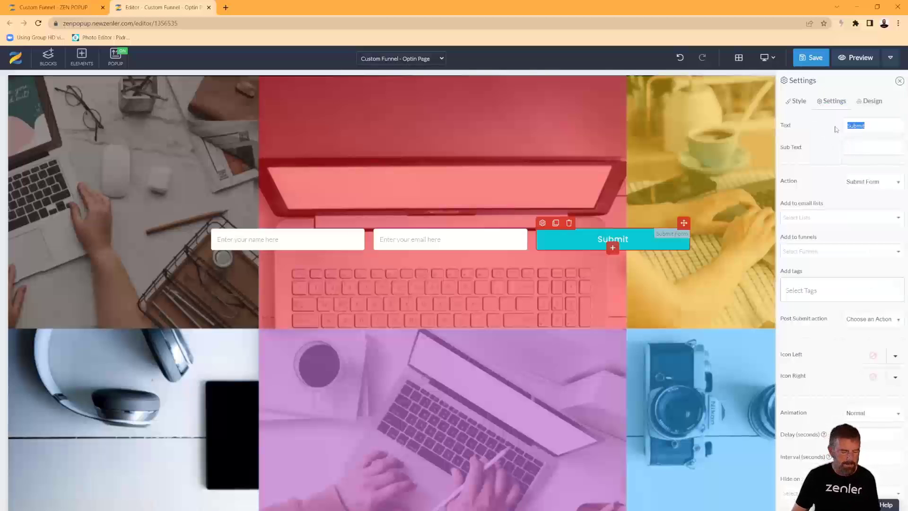
pyautogui.write('Get')
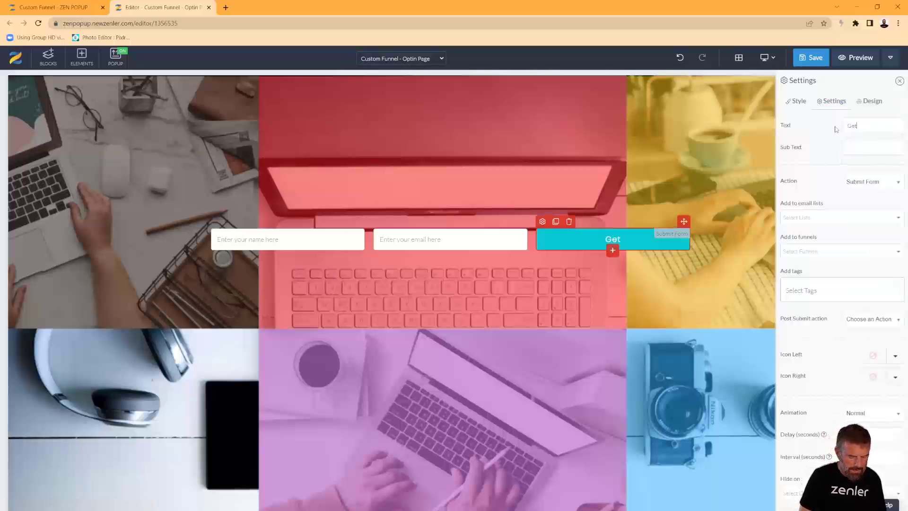
pyautogui.write(' Access')
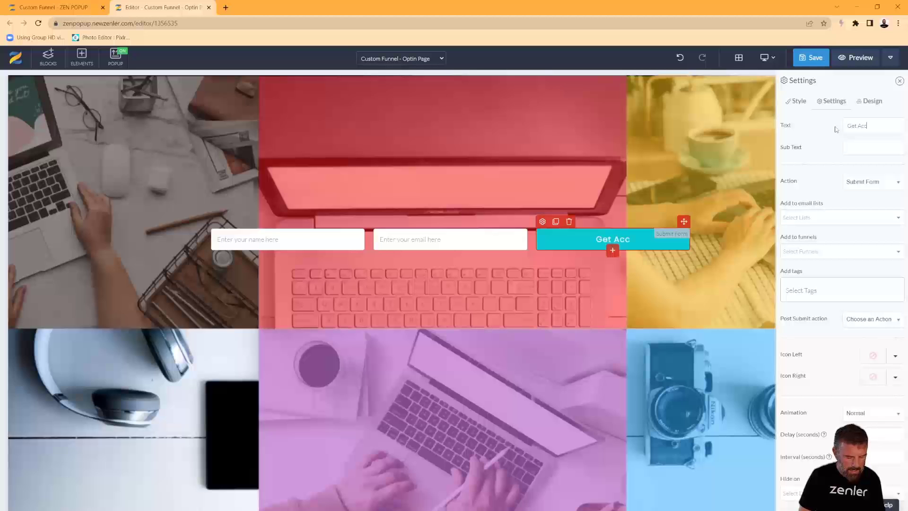
pyautogui.write(' FREE!')
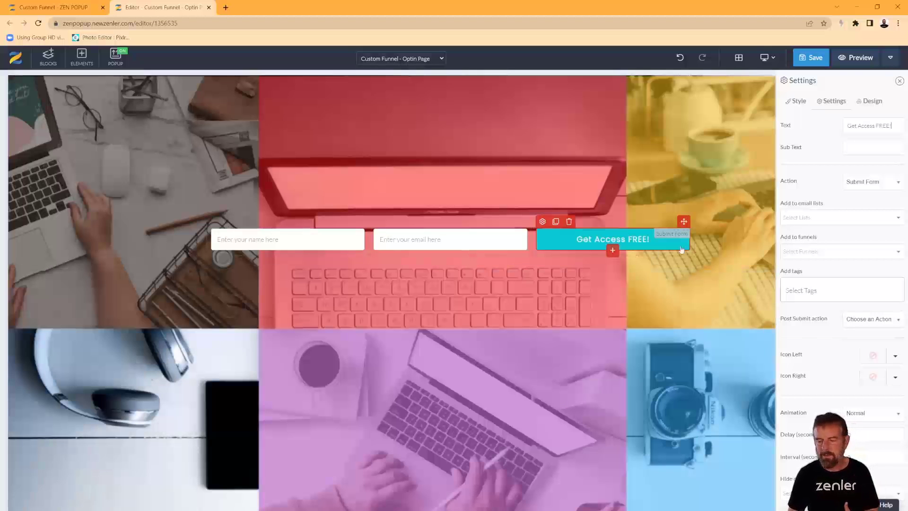
pyautogui.click(878, 186)
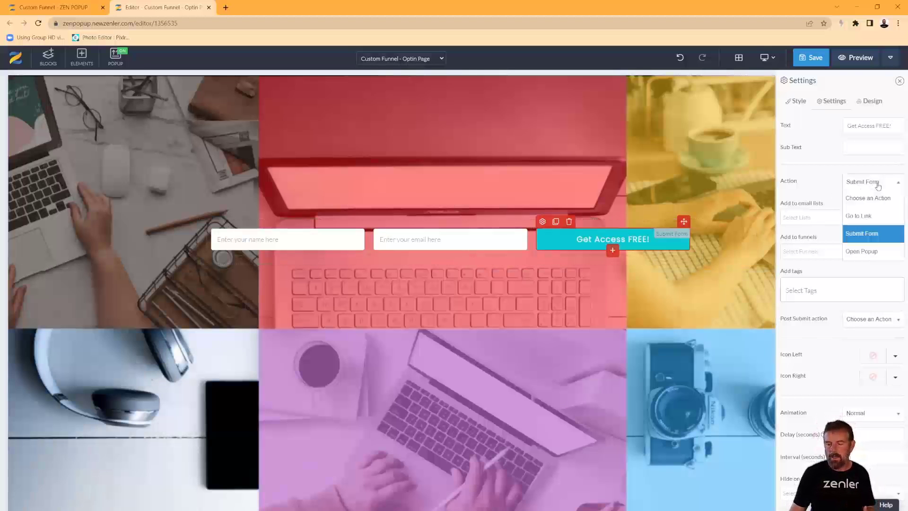
pyautogui.click(860, 218)
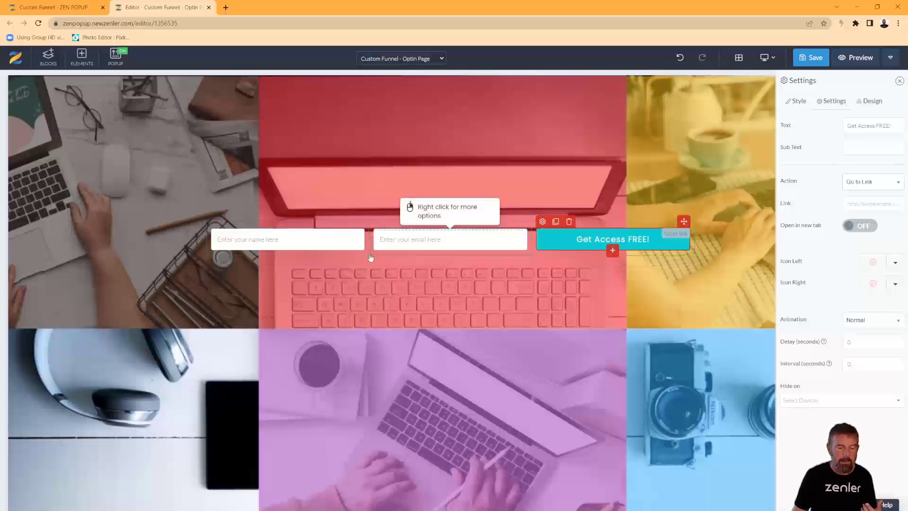
# - Insert a single-column 100% row above the form fields and add a Heading 1 element to it
pyautogui.click(450, 254)
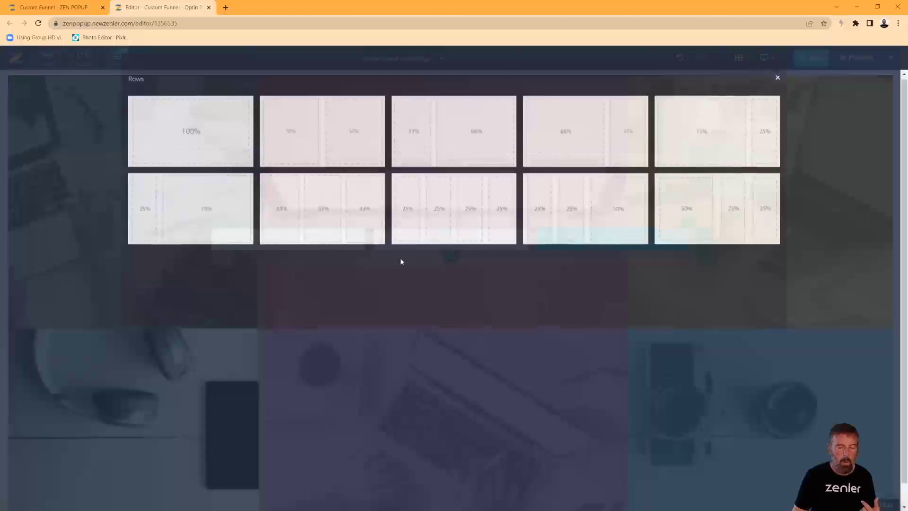
pyautogui.click(224, 153)
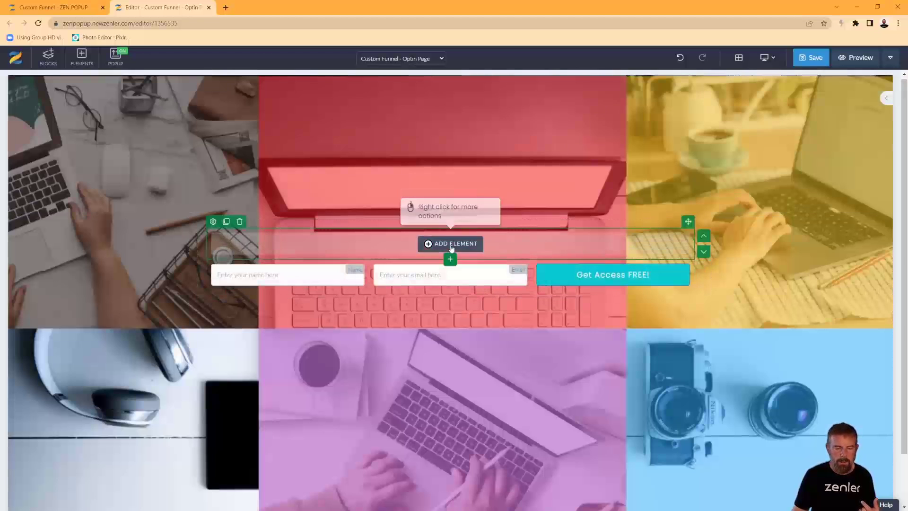
pyautogui.click(450, 243)
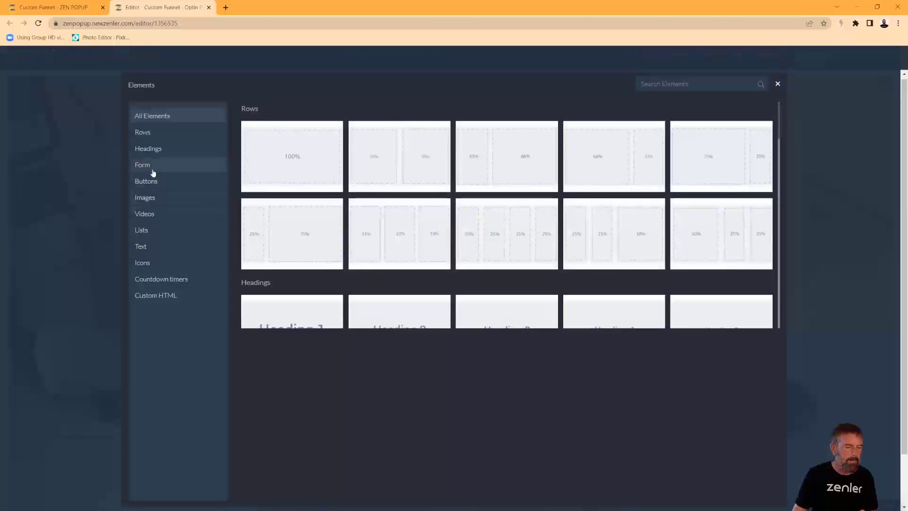
pyautogui.click(152, 154)
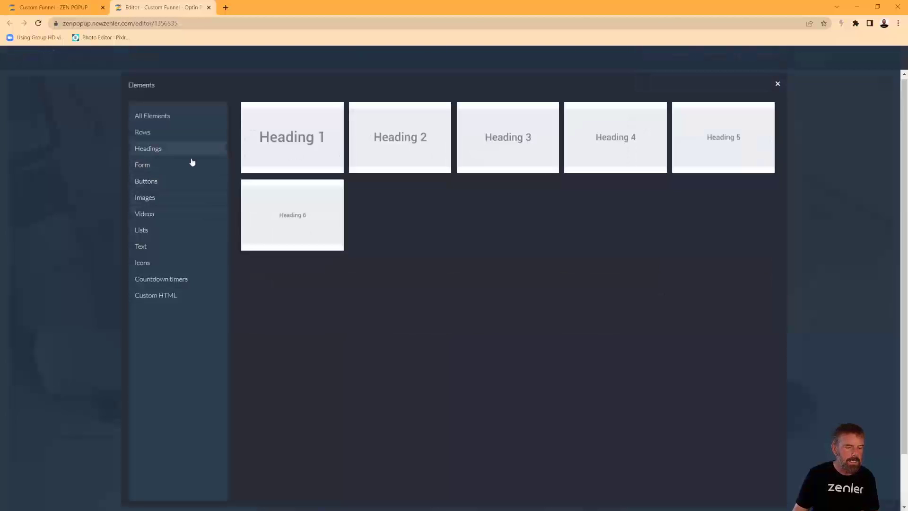
pyautogui.click(293, 135)
# - Replace the heading's placeholder text with "Get this FREE Video Guide to Zenler"
pyautogui.moveTo(528, 245); pyautogui.dragTo(324, 239)
pyautogui.write('Get')
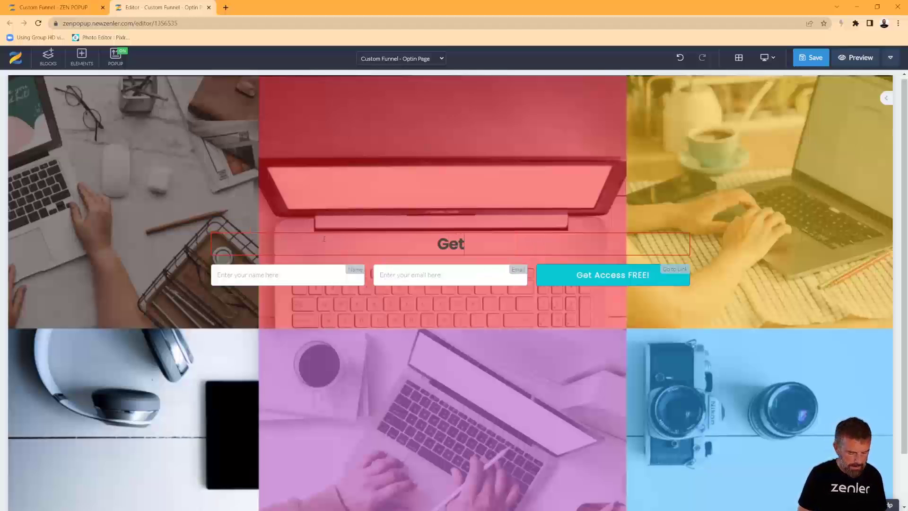
pyautogui.write(' this FRE')
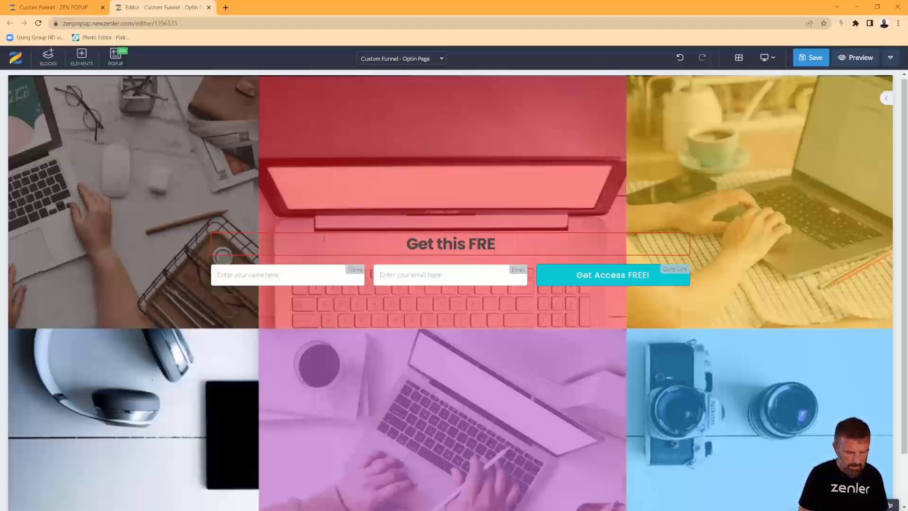
pyautogui.write('E Guid')
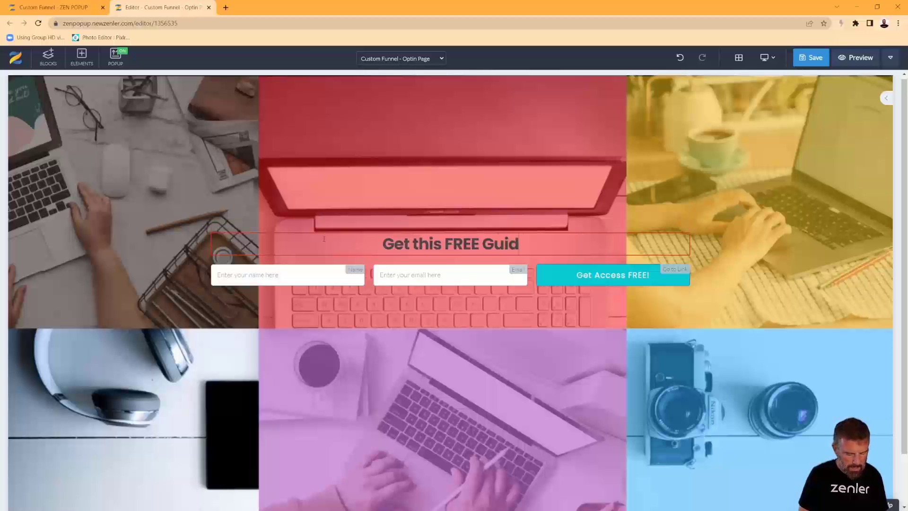
pyautogui.write('e to Zenler')
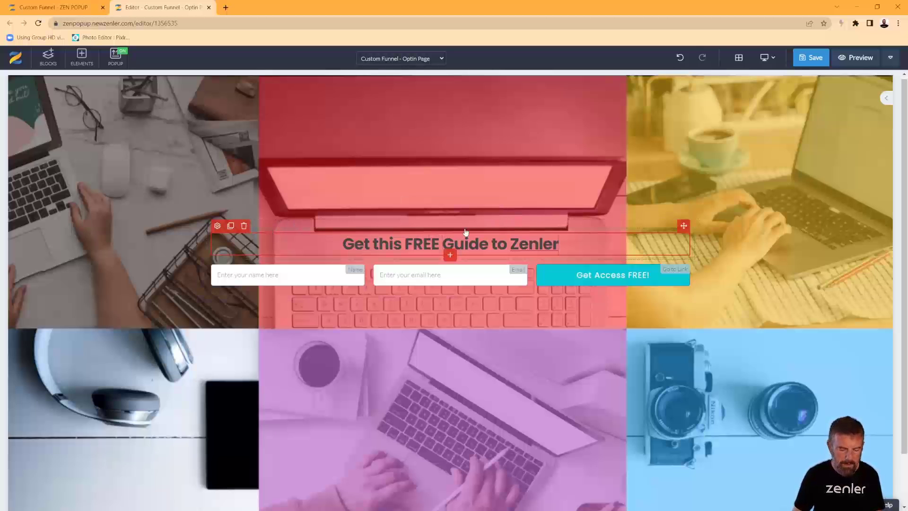
pyautogui.click(443, 241)
pyautogui.write('Video')
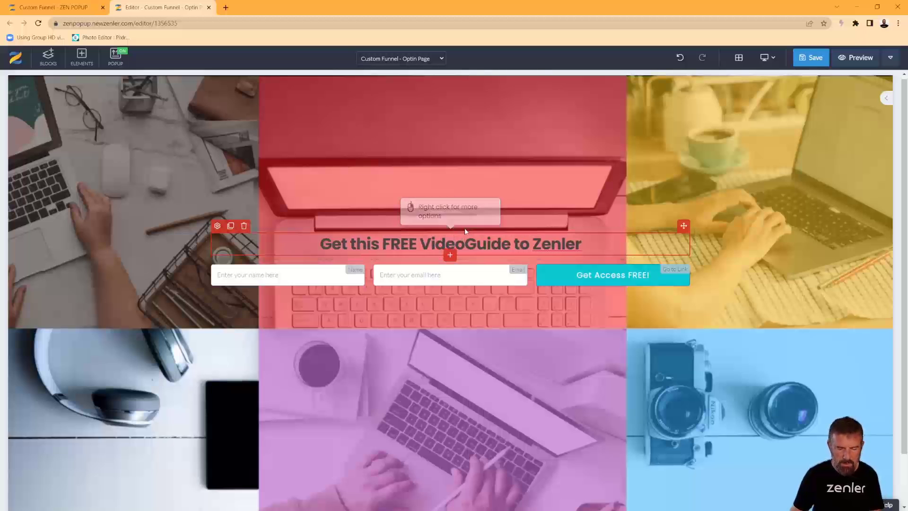
# - Set the heading's text colour to white and its font size to 45 px
pyautogui.click(217, 226)
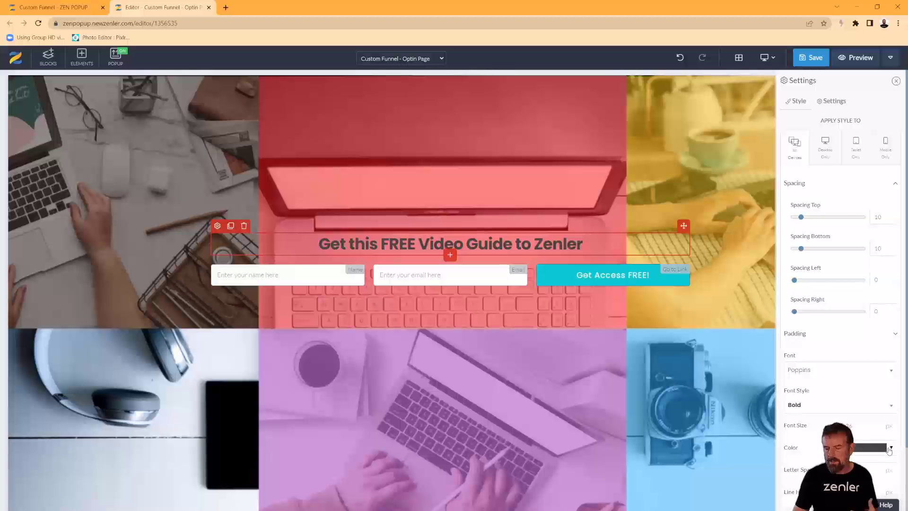
pyautogui.click(889, 449)
pyautogui.click(813, 352)
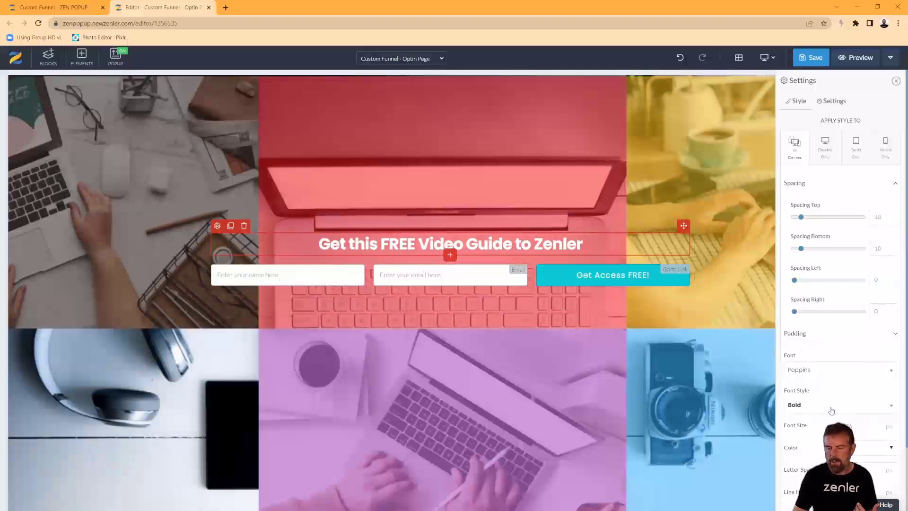
pyautogui.write('45')
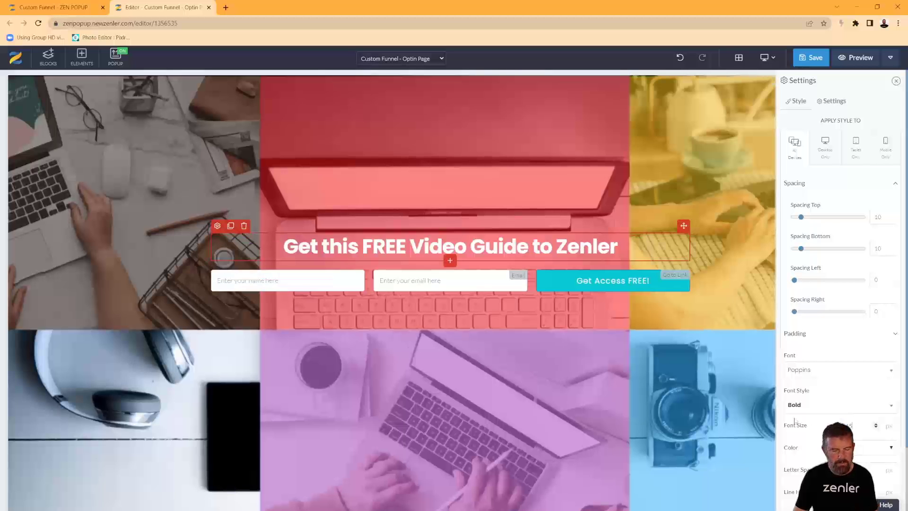
# - Turn on the background overlay for the collage block, with a black overlay colour at 0.5 opacity
pyautogui.click(109, 240)
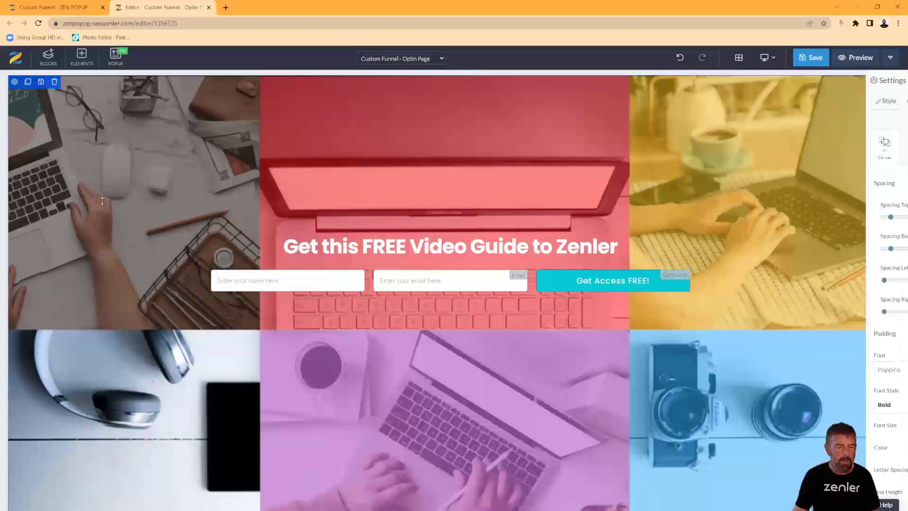
pyautogui.click(14, 82)
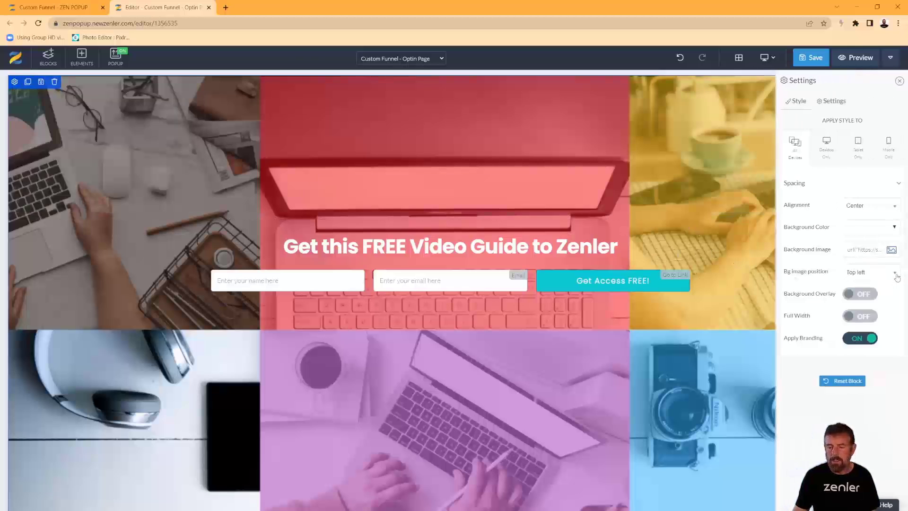
pyautogui.click(866, 295)
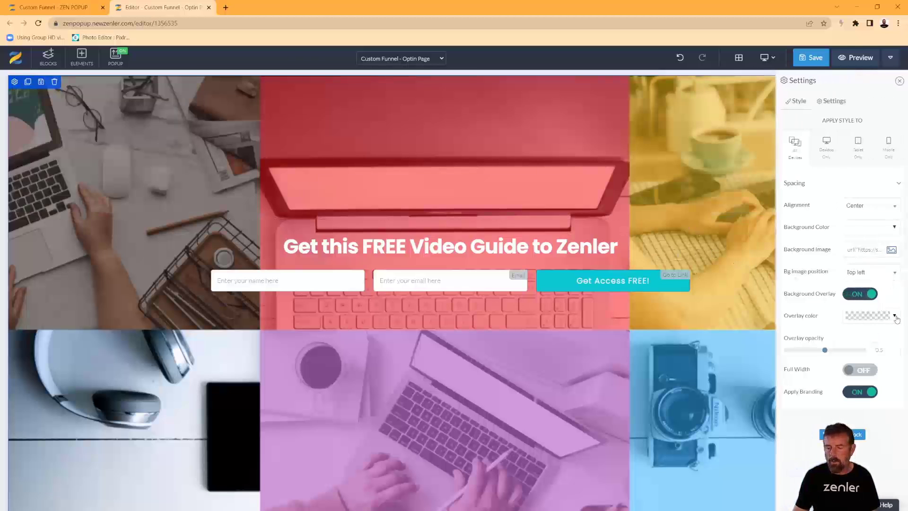
pyautogui.click(895, 317)
pyautogui.click(756, 330)
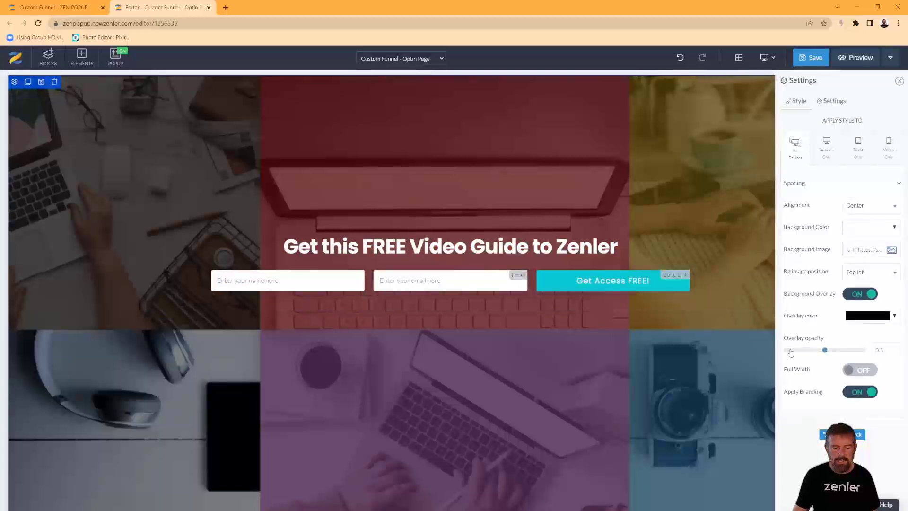
pyautogui.moveTo(825, 351); pyautogui.dragTo(825, 352)
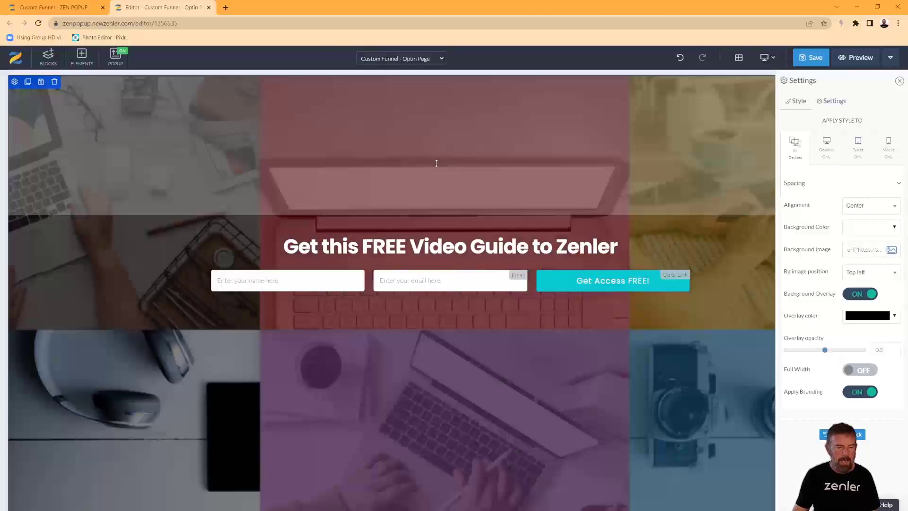
# - Add a text paragraph element directly below the heading
pyautogui.click(448, 248)
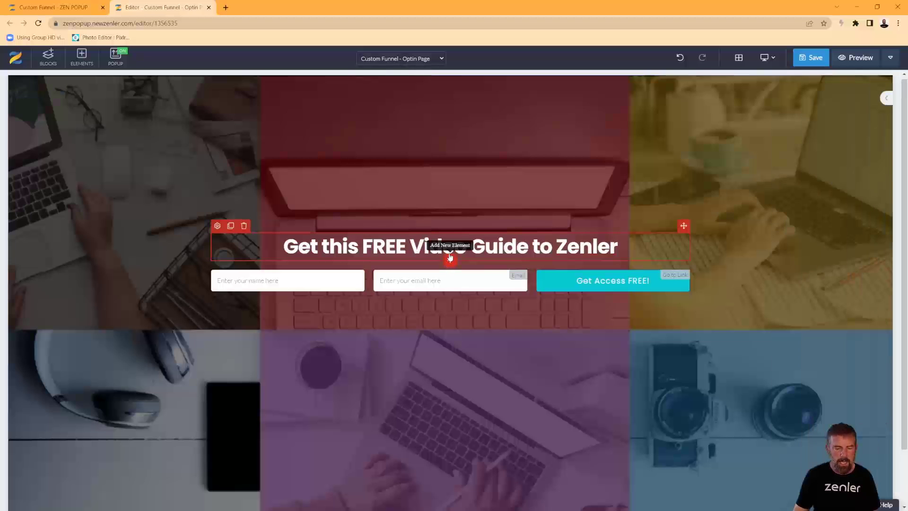
pyautogui.click(450, 263)
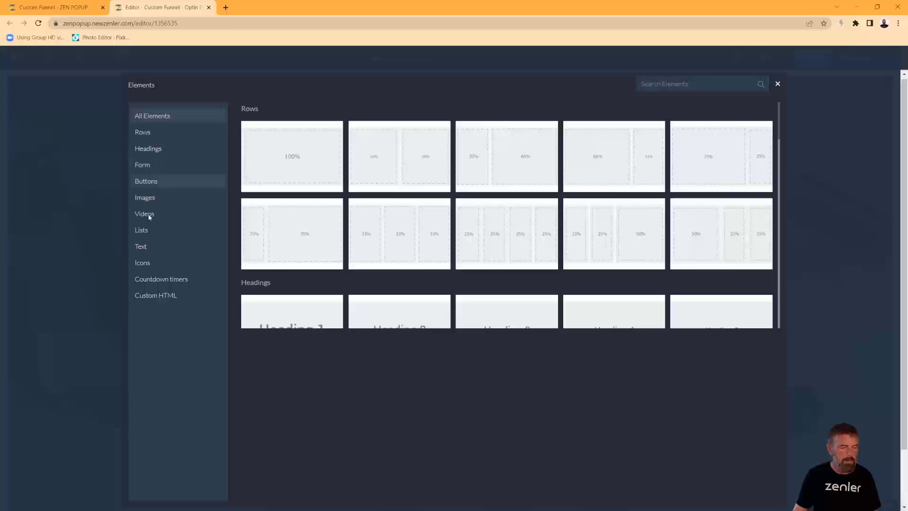
pyautogui.click(149, 247)
pyautogui.click(288, 137)
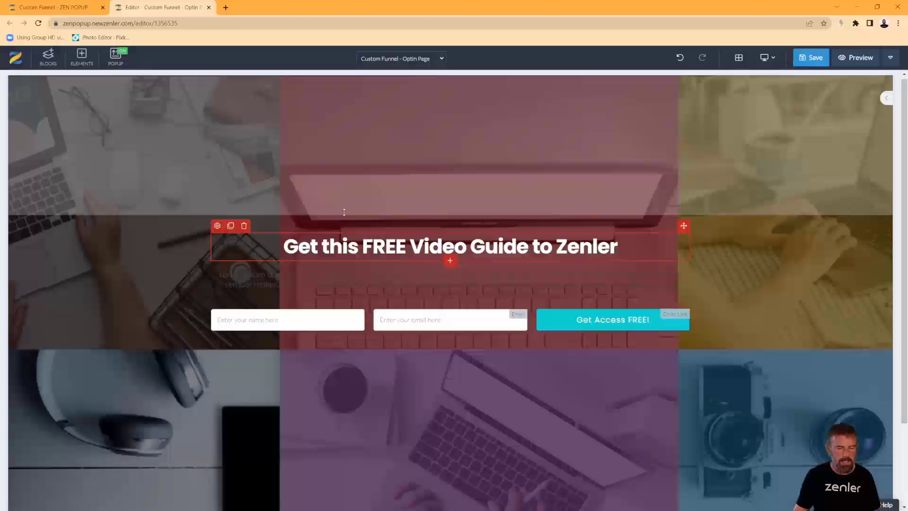
# - Change the new paragraph's text colour to white
pyautogui.click(271, 281)
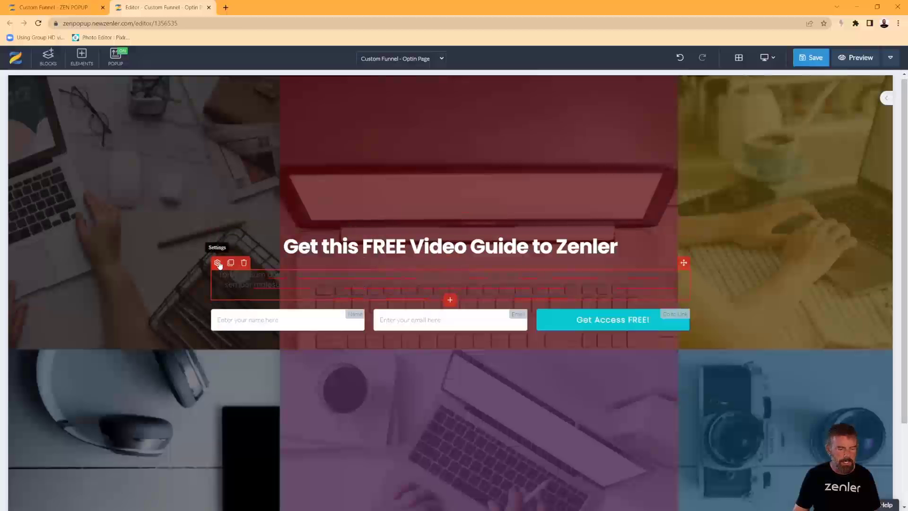
pyautogui.click(217, 263)
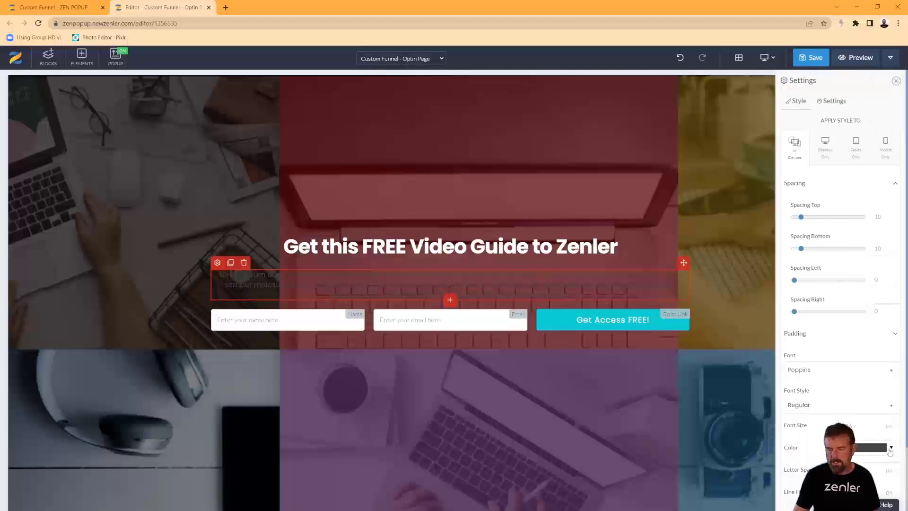
pyautogui.click(890, 450)
pyautogui.click(813, 357)
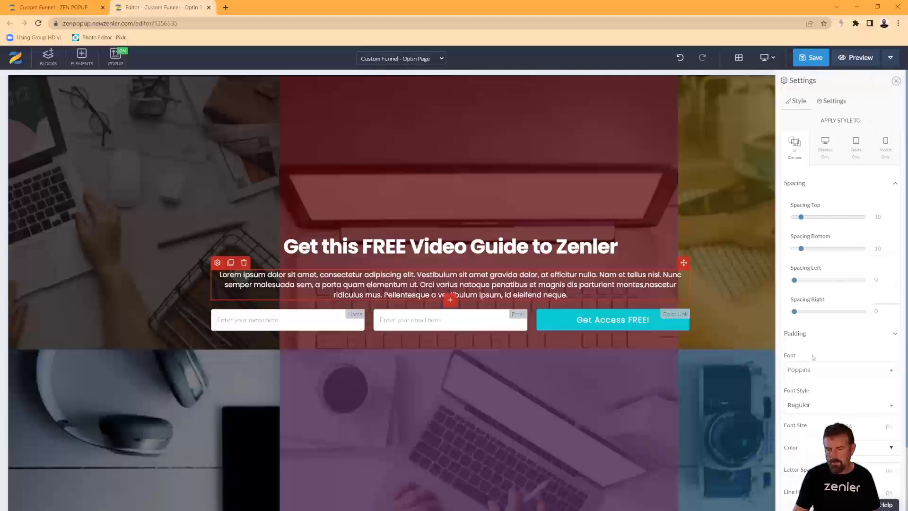
# - Replace the placeholder paragraph with "This FREE Video will take you through the basic setup of your shiny new Zenler platform"
pyautogui.click(480, 280)
pyautogui.moveTo(568, 295); pyautogui.dragTo(221, 274)
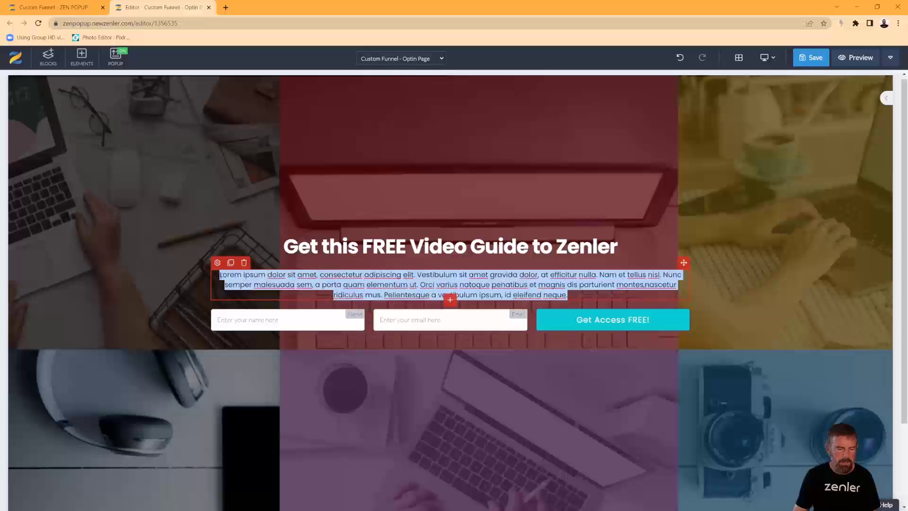
pyautogui.write('THis')
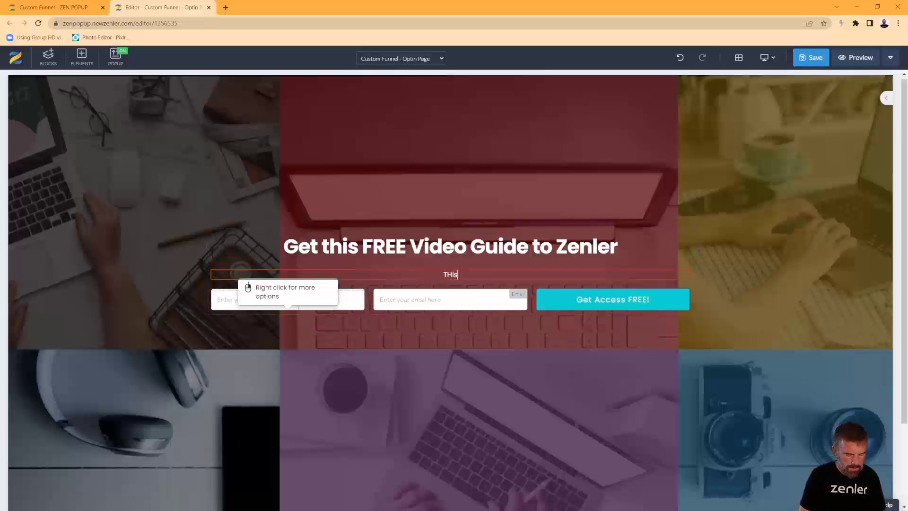
pyautogui.write(' FREE ')
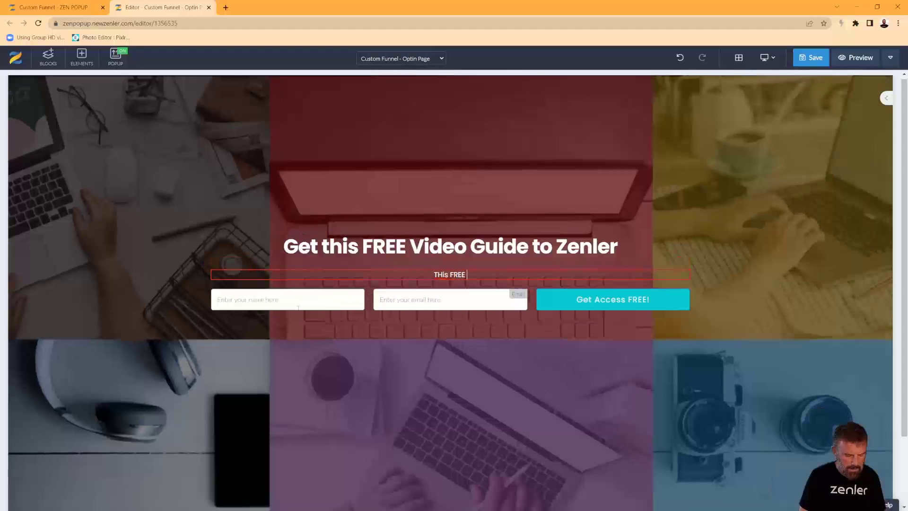
pyautogui.write('Video w')
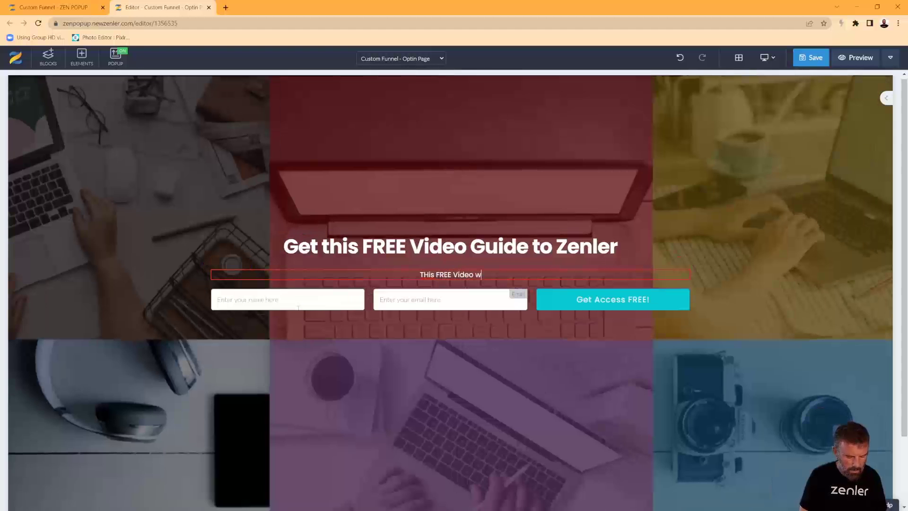
pyautogui.write('ill take you through the basic setup of your shiny new Zenler platform')
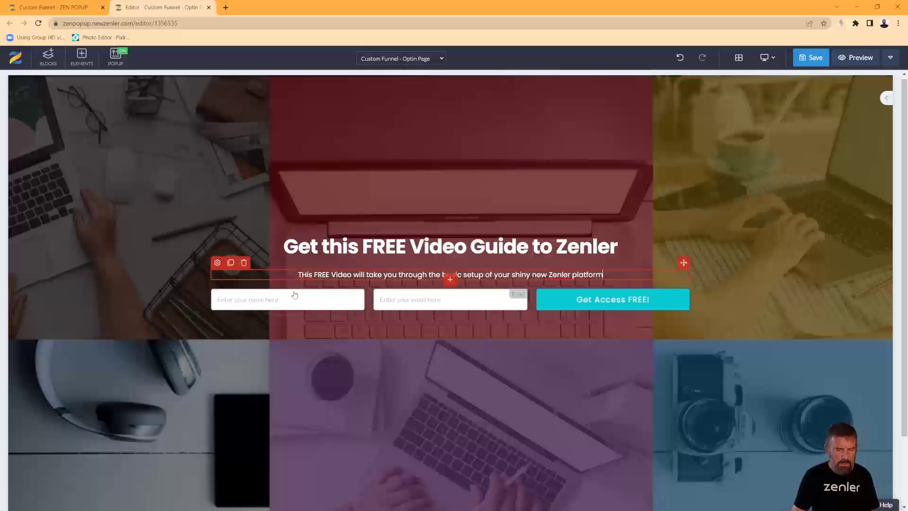
pyautogui.press('BackSpace')
pyautogui.write('h')
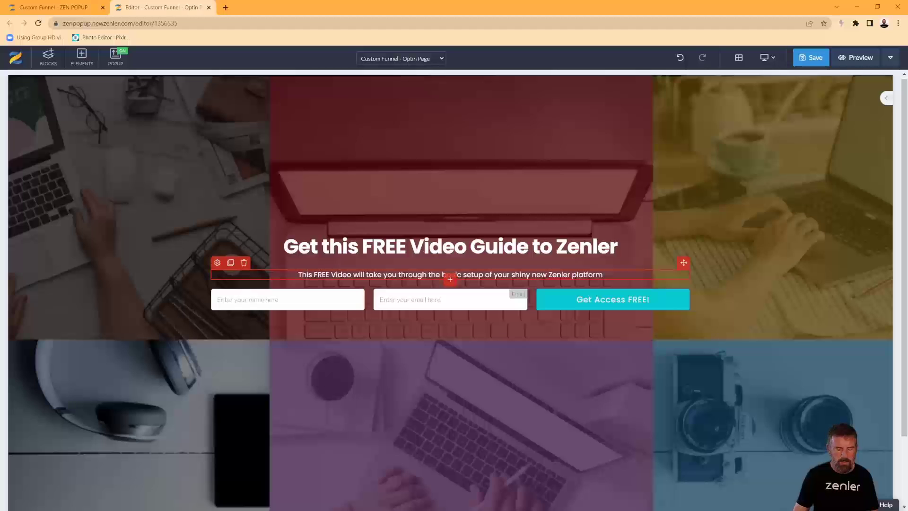
# - Give the heading a Bounce animation with an interval of 5 seconds
pyautogui.click(617, 246)
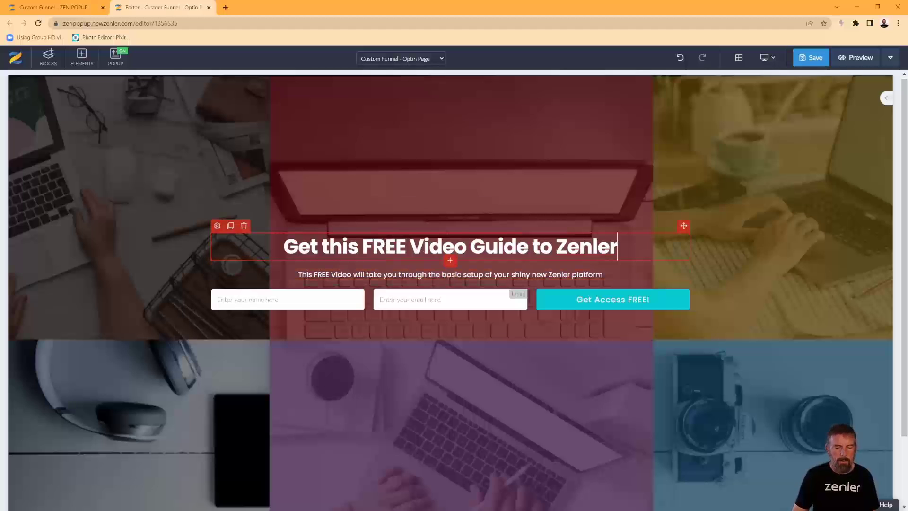
pyautogui.click(217, 225)
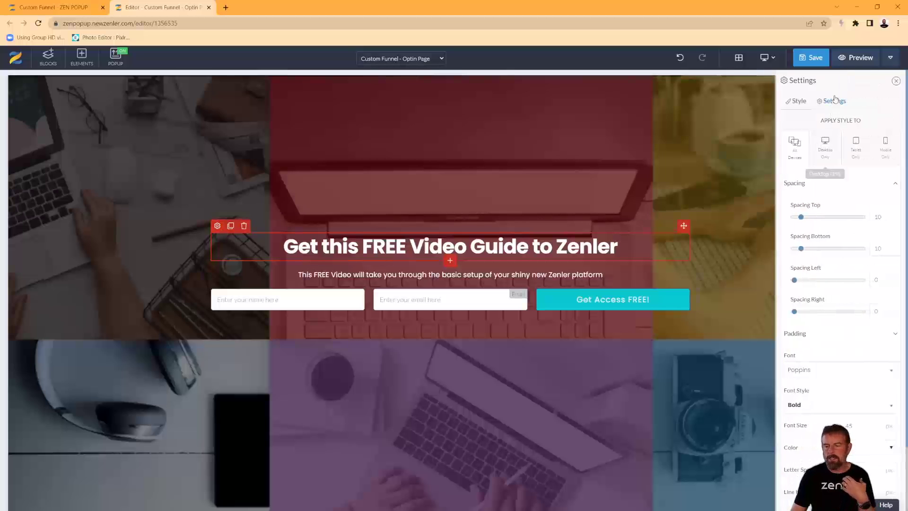
pyautogui.click(832, 101)
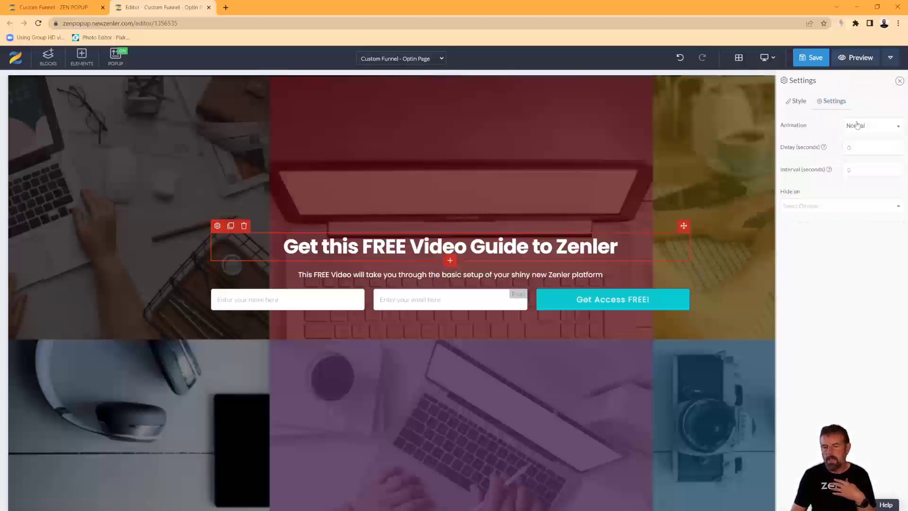
pyautogui.click(859, 126)
pyautogui.click(854, 160)
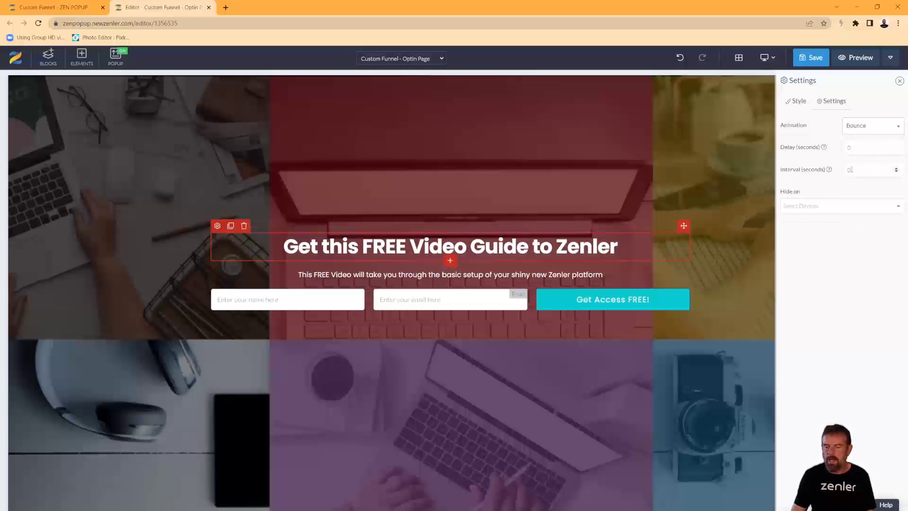
pyautogui.doubleClick(851, 170)
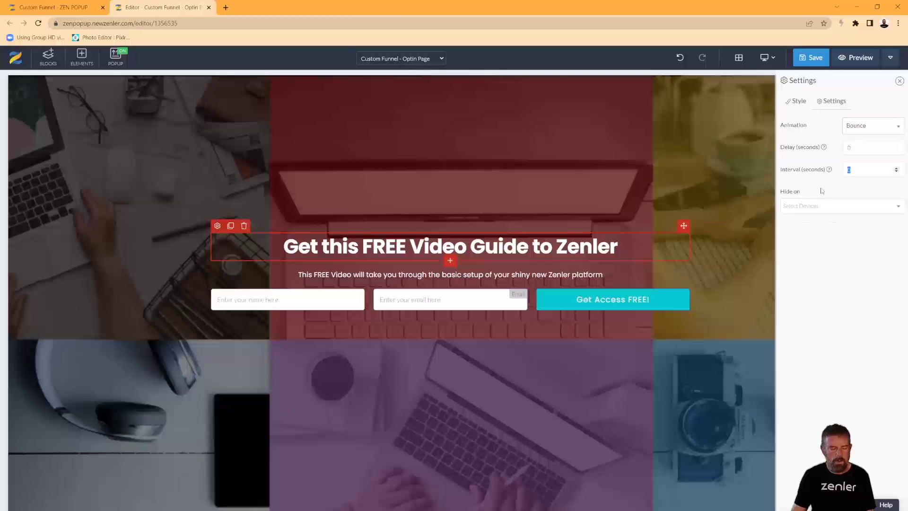
pyautogui.click(833, 243)
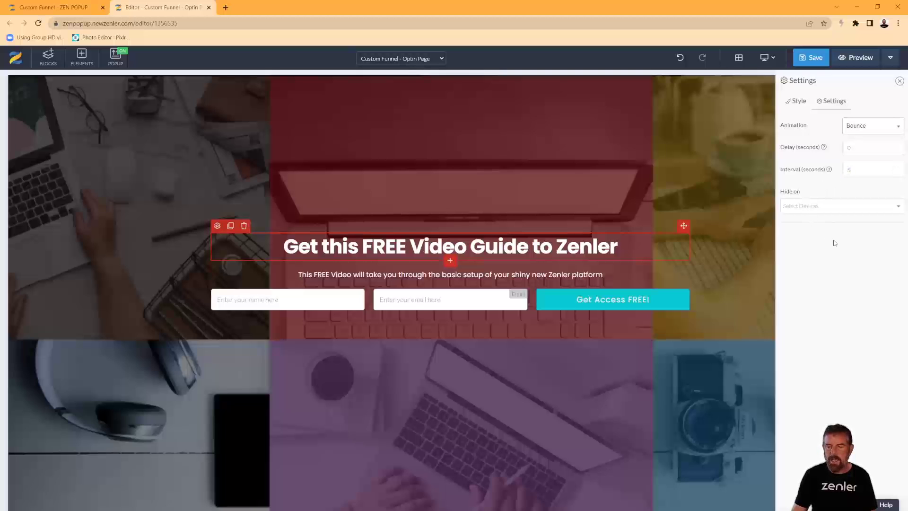
# - Review and accept the opt-in page's SEO settings, and save the page
pyautogui.click(814, 58)
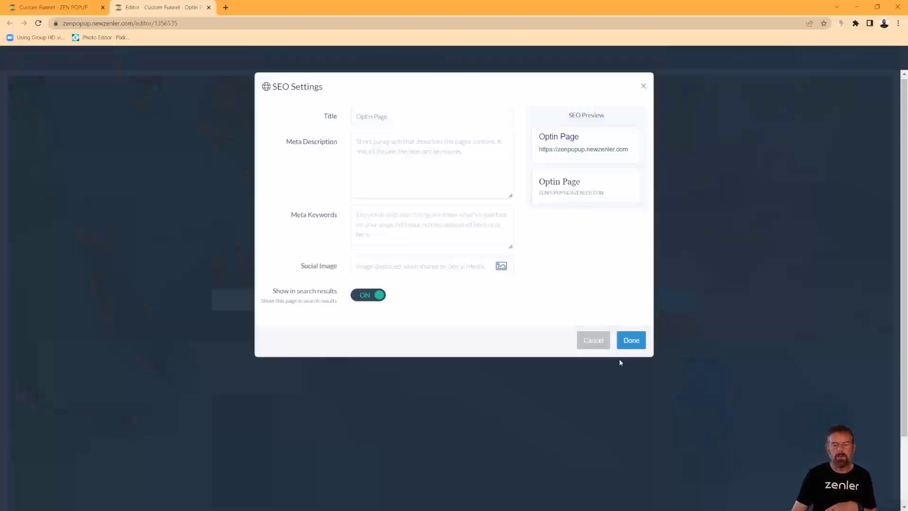
pyautogui.moveTo(401, 117); pyautogui.dragTo(341, 135)
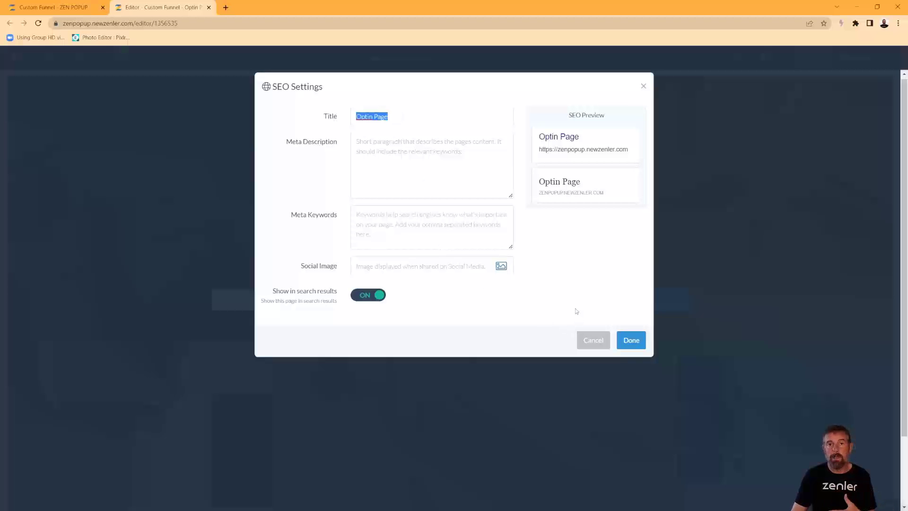
pyautogui.click(636, 346)
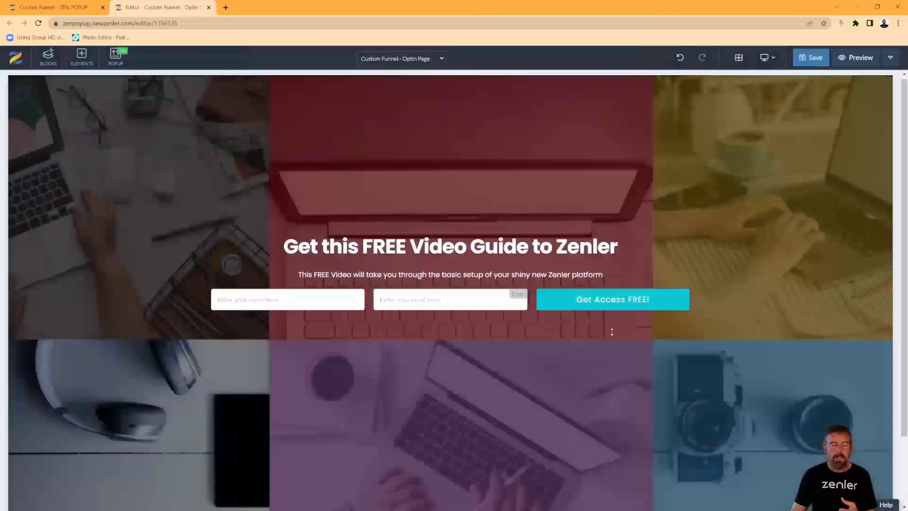
pyautogui.click(811, 59)
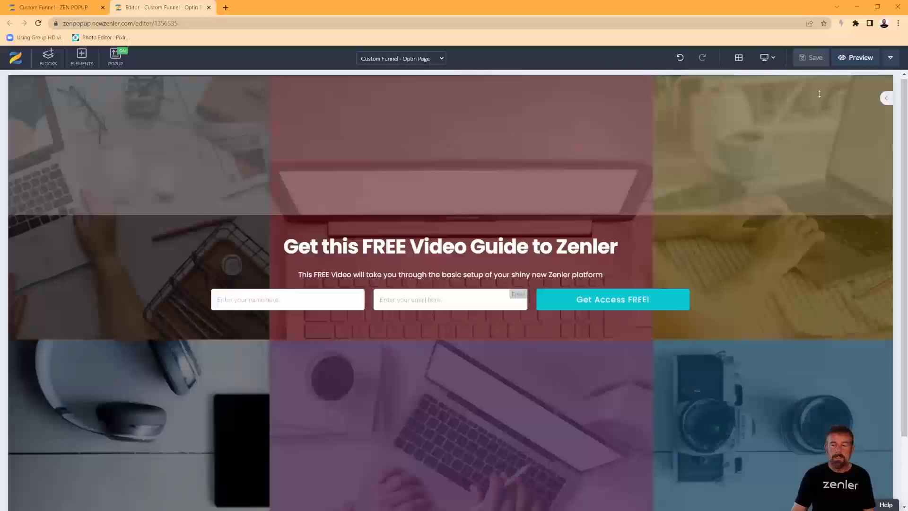
# - Preview the opt-in page, and return to its editor
pyautogui.click(856, 57)
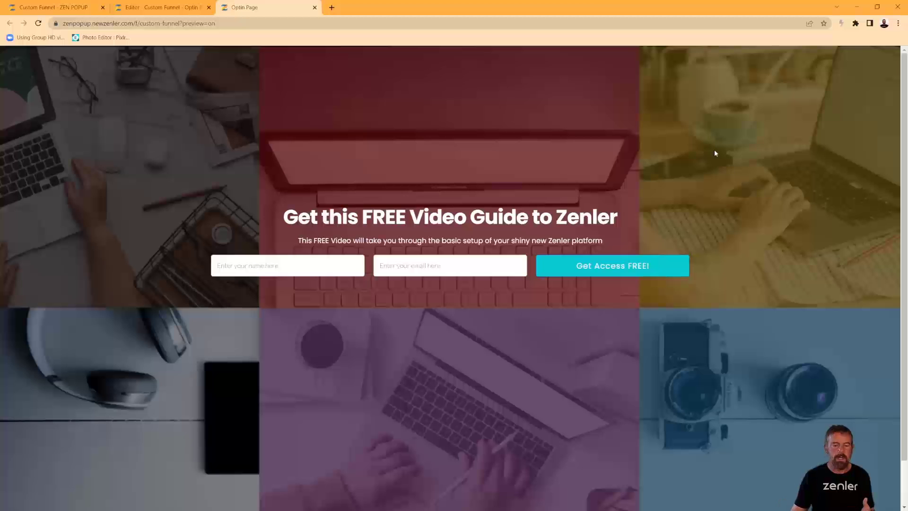
pyautogui.click(315, 7)
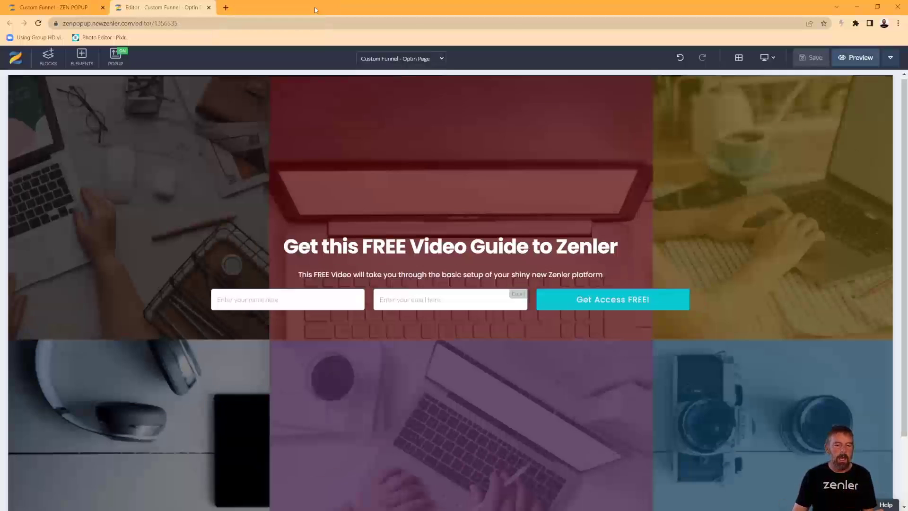
pyautogui.click(858, 57)
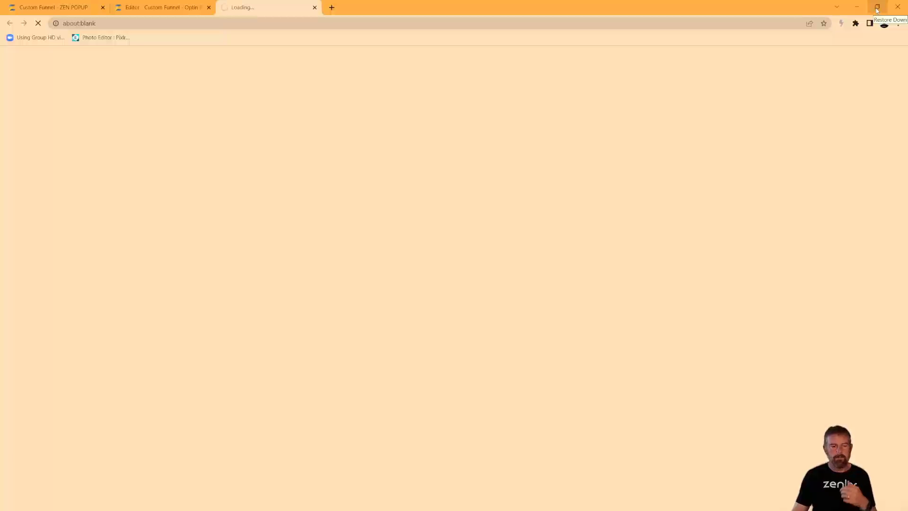
pyautogui.click(158, 7)
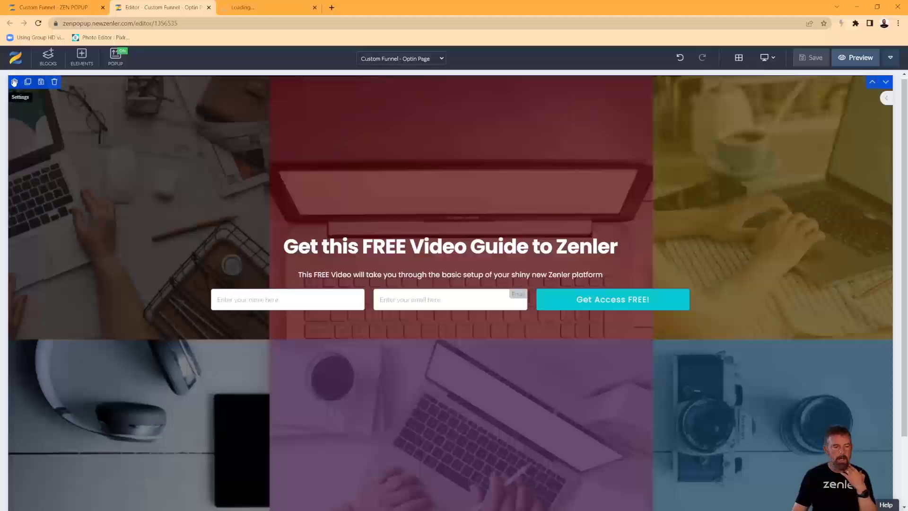
# - Check how the opt-in block looks in the mobile and desktop views, and return its style scope to all devices
pyautogui.click(14, 81)
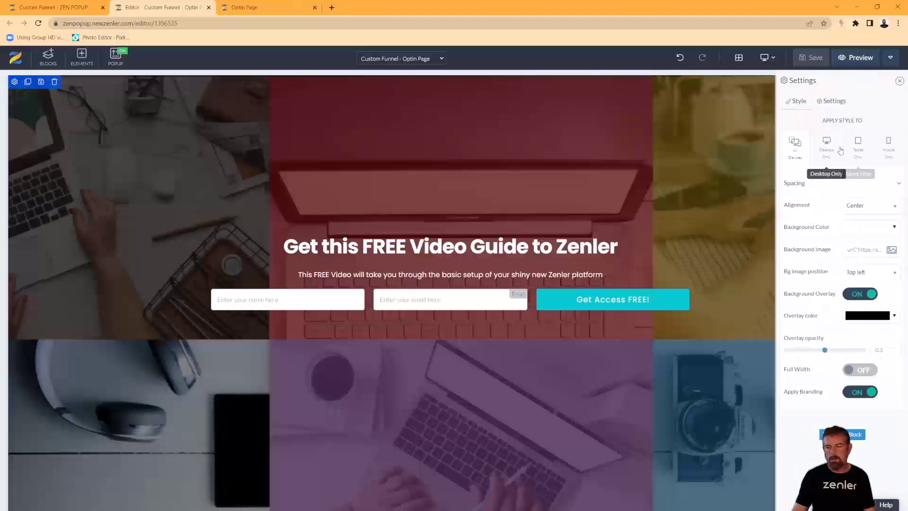
pyautogui.click(889, 147)
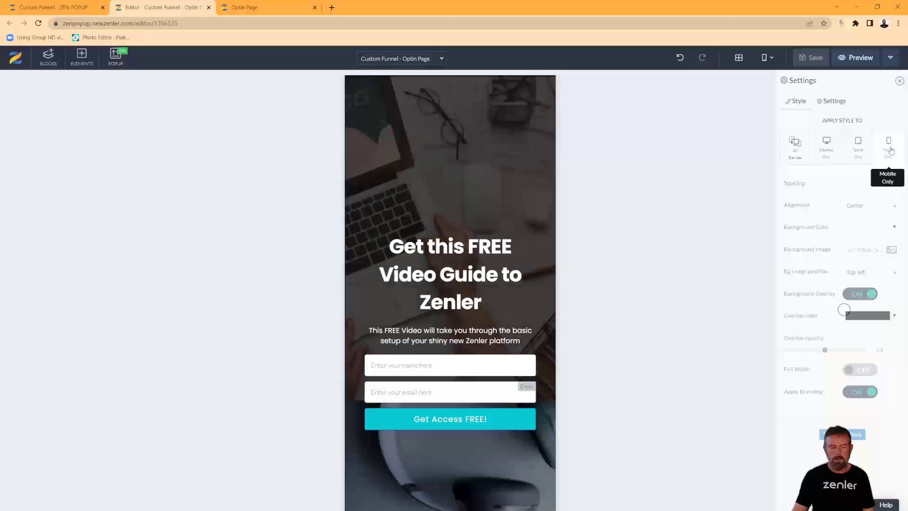
pyautogui.click(827, 151)
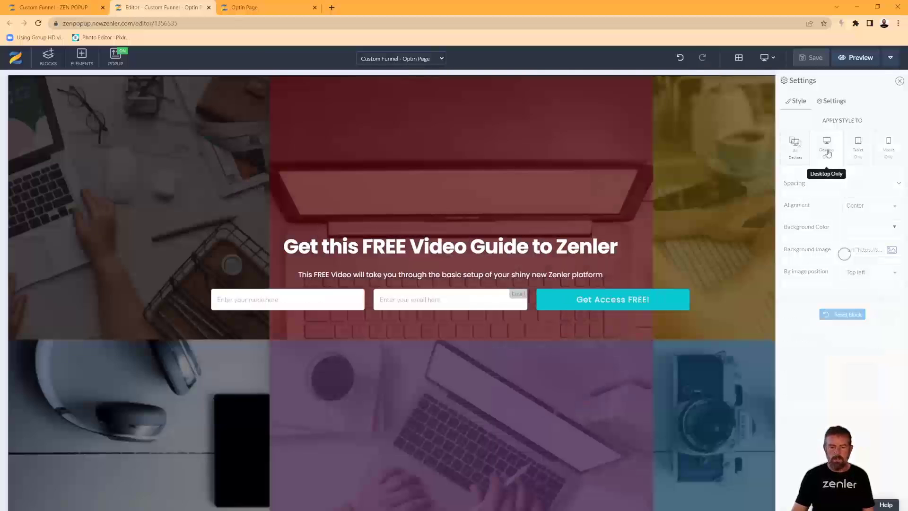
pyautogui.click(889, 146)
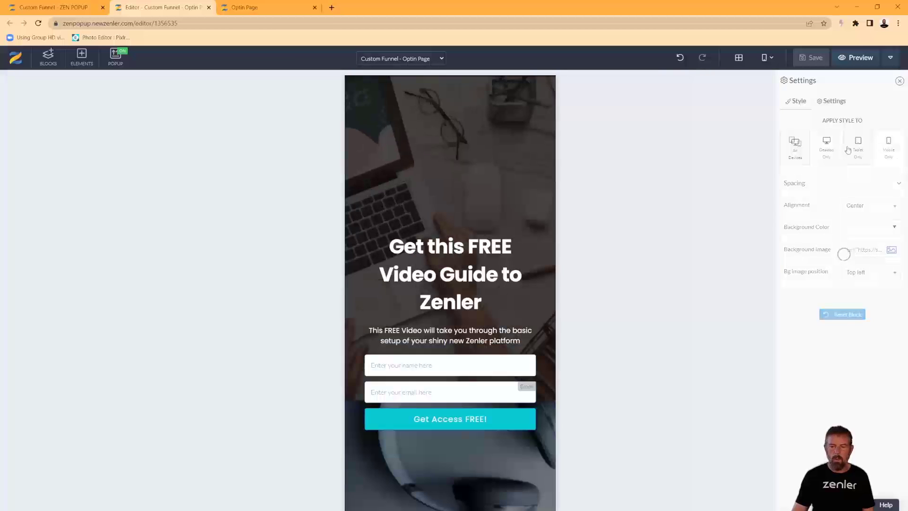
pyautogui.click(796, 149)
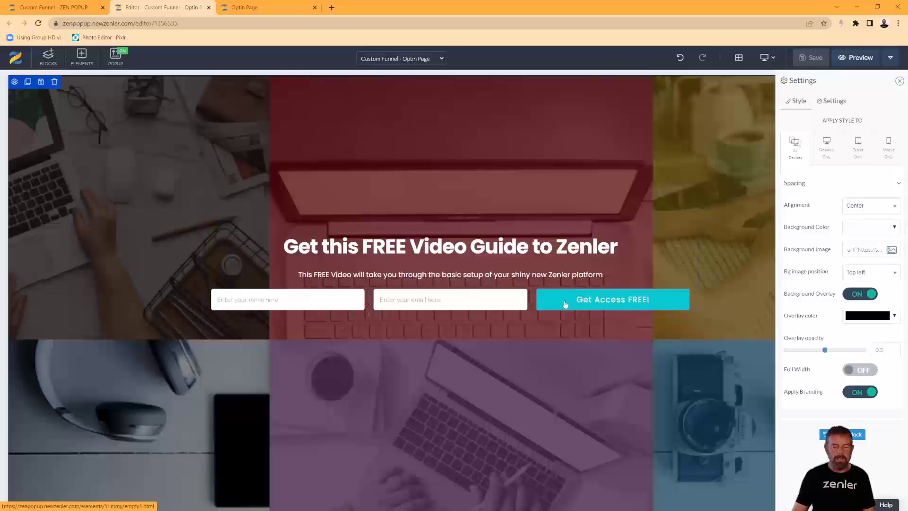
# - Close the page editor and clone the opt-in page step in the Custom Funnel
pyautogui.click(208, 7)
pyautogui.click(208, 8)
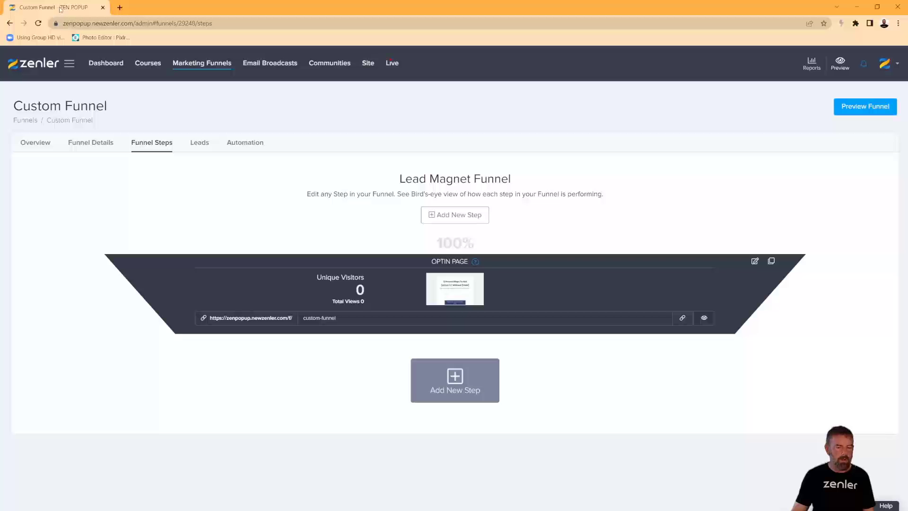
pyautogui.click(771, 263)
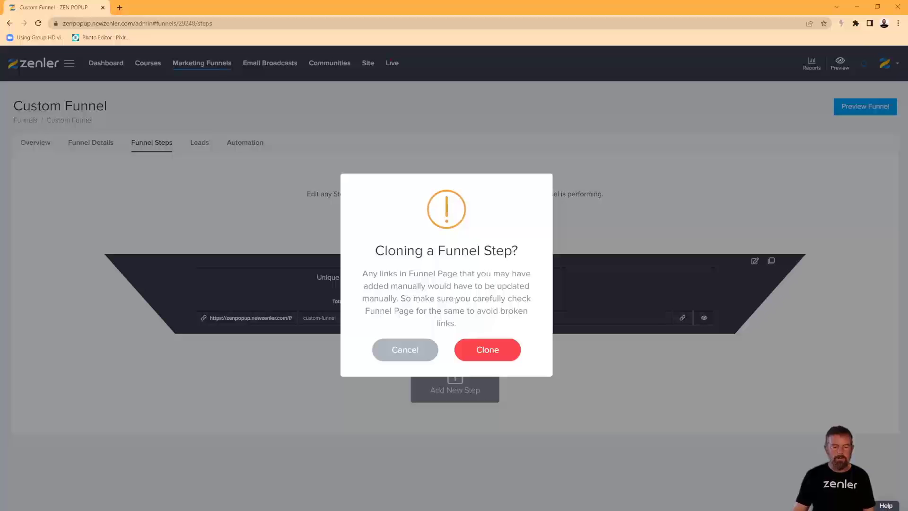
pyautogui.click(487, 350)
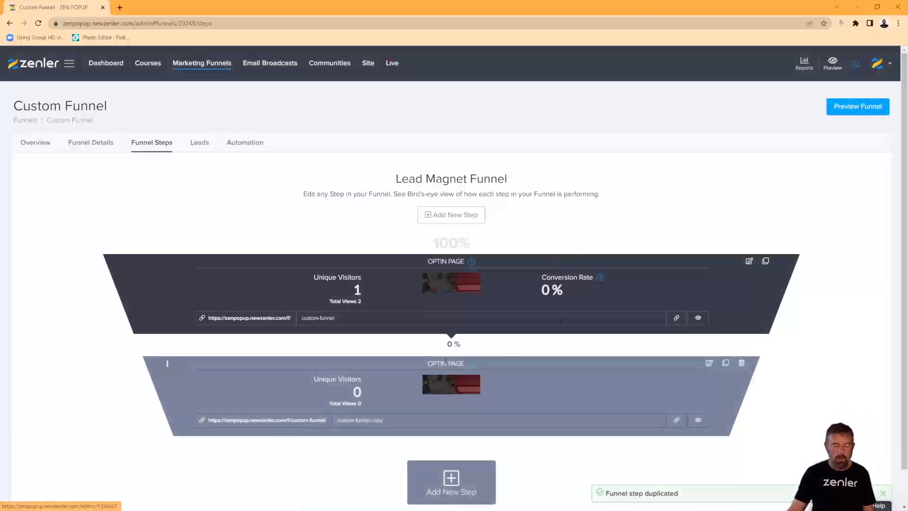
# - Rename the cloned funnel step as DAY1 and copy its URL
pyautogui.click(469, 361)
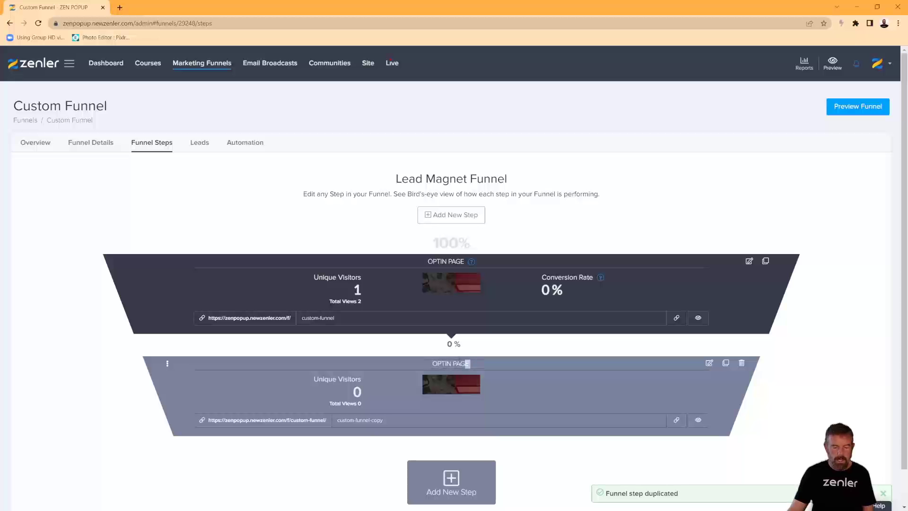
pyautogui.write('DAY1')
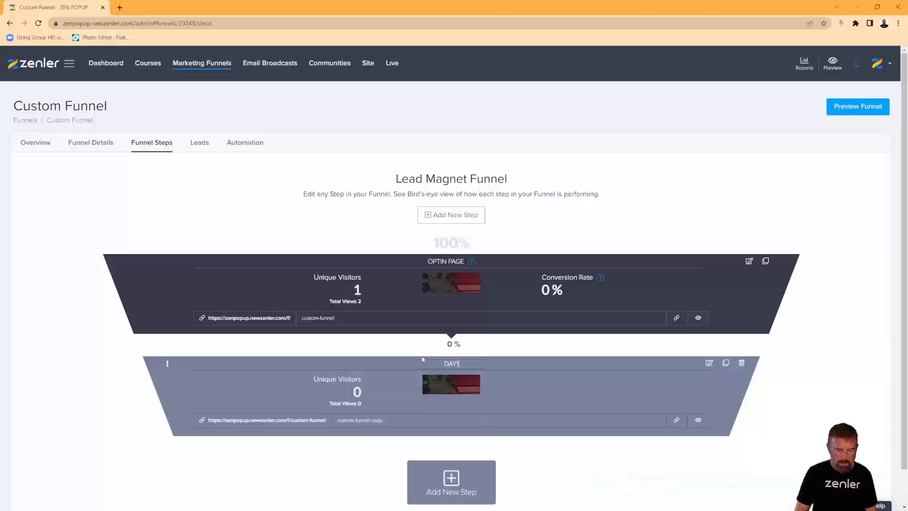
pyautogui.press('Return')
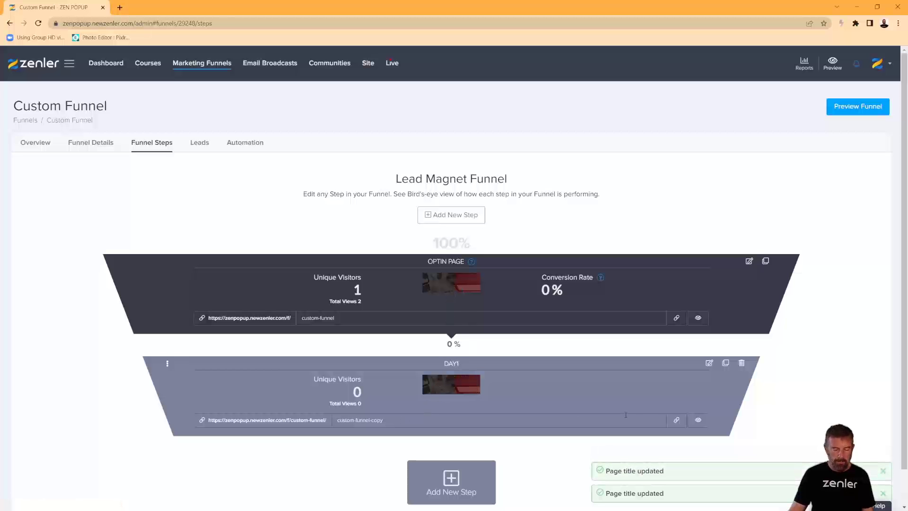
pyautogui.click(676, 419)
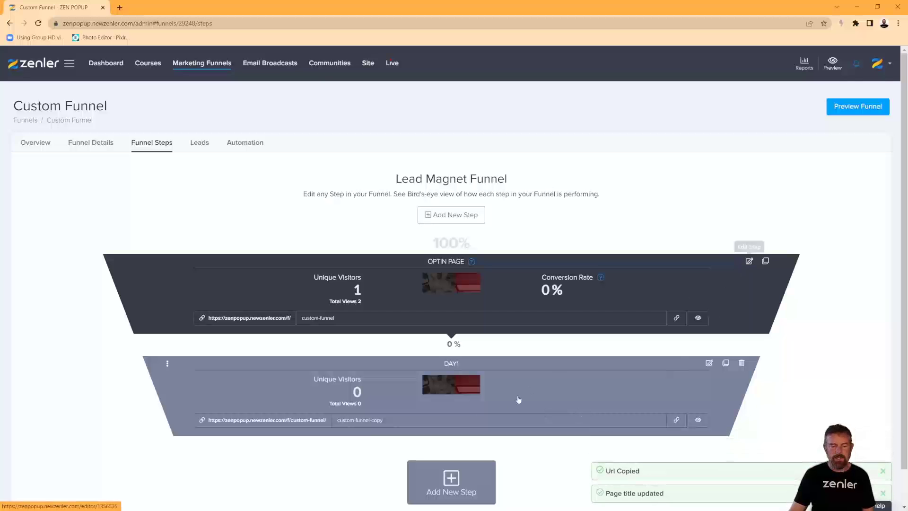
# - Edit the original opt-in page and open the action settings of its Get Access FREE! button
pyautogui.click(750, 262)
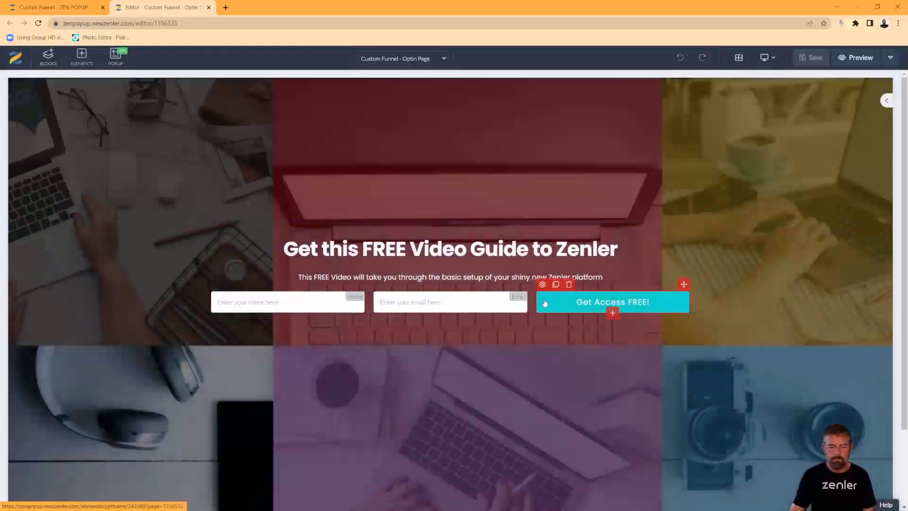
pyautogui.click(543, 284)
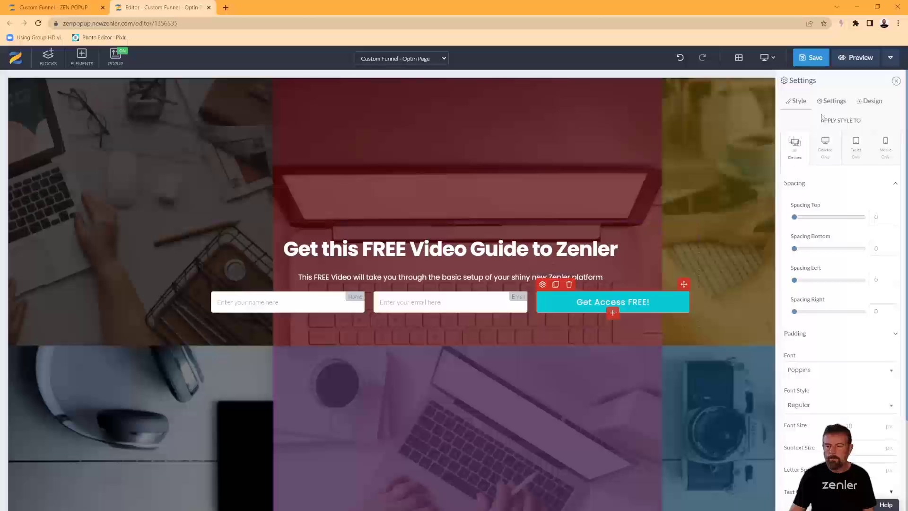
pyautogui.click(832, 101)
# - Set the button's action to Go to Link with the copied URL of the DAY1 step
pyautogui.click(888, 187)
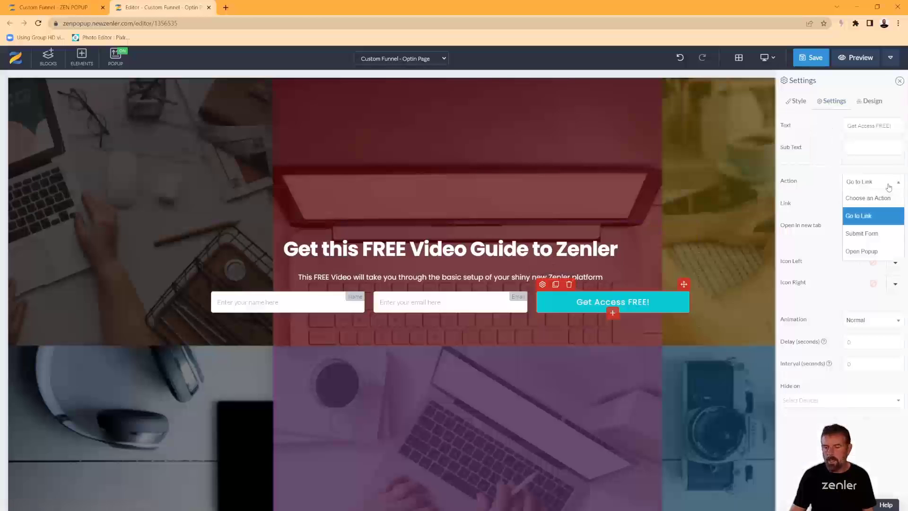
pyautogui.click(858, 216)
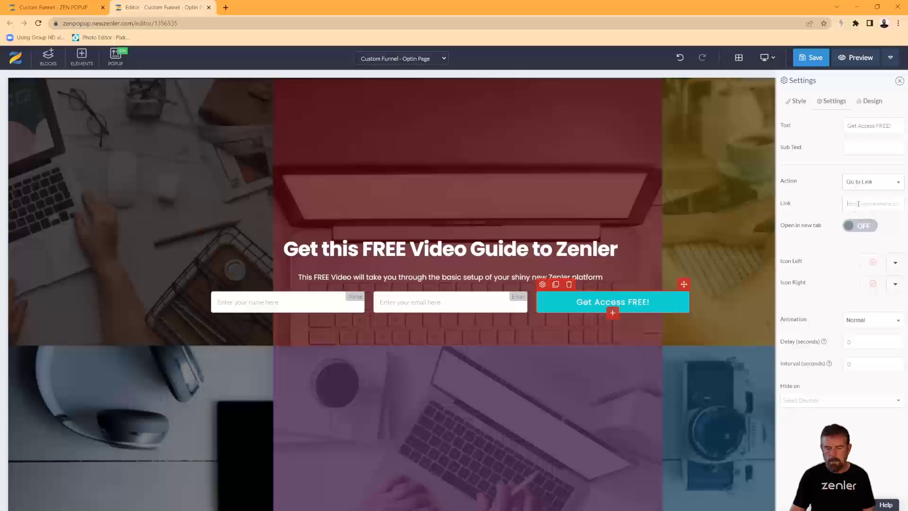
pyautogui.click(853, 203)
pyautogui.hotkey('ctrl', 'v')
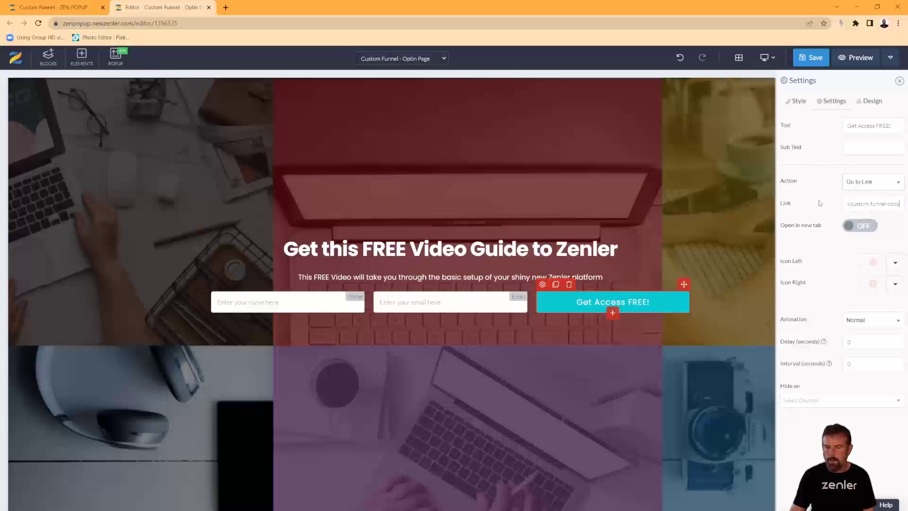
# - Set the button's action to Submit Form with Go to Next step as the post-submit action, and save the page
pyautogui.click(895, 184)
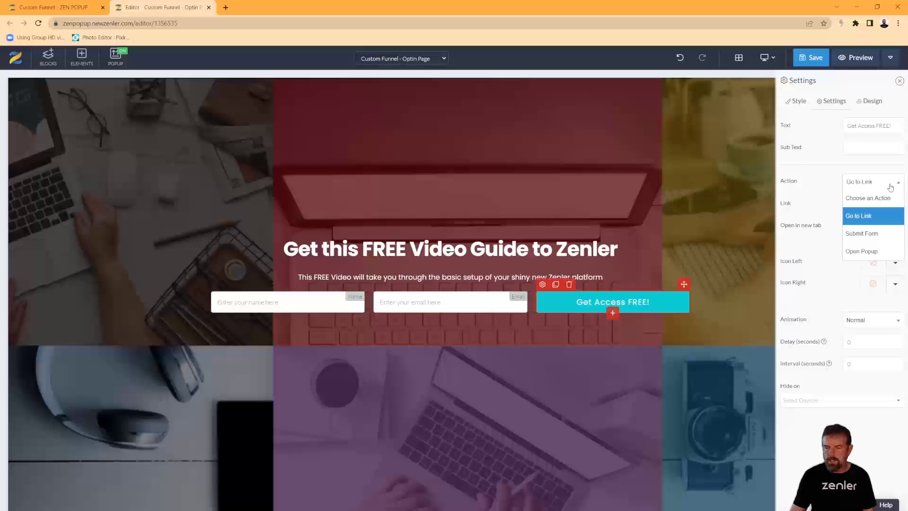
pyautogui.click(858, 234)
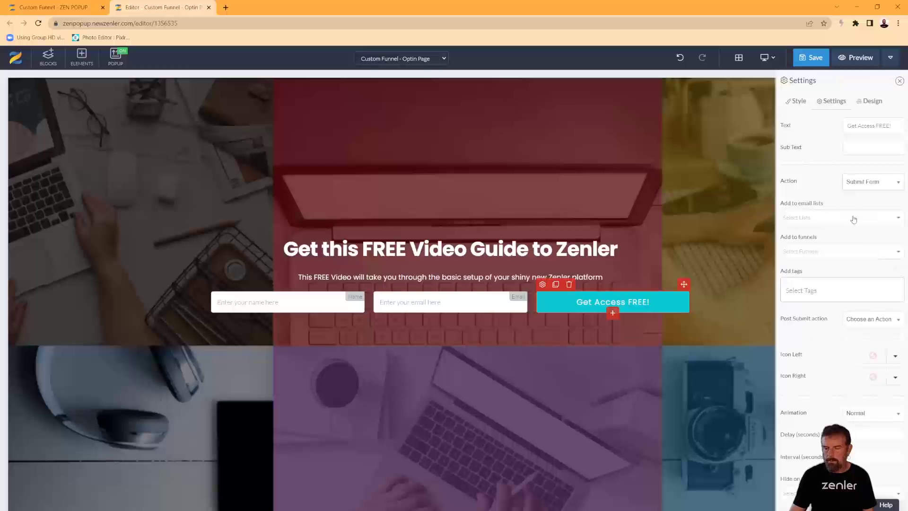
pyautogui.click(866, 323)
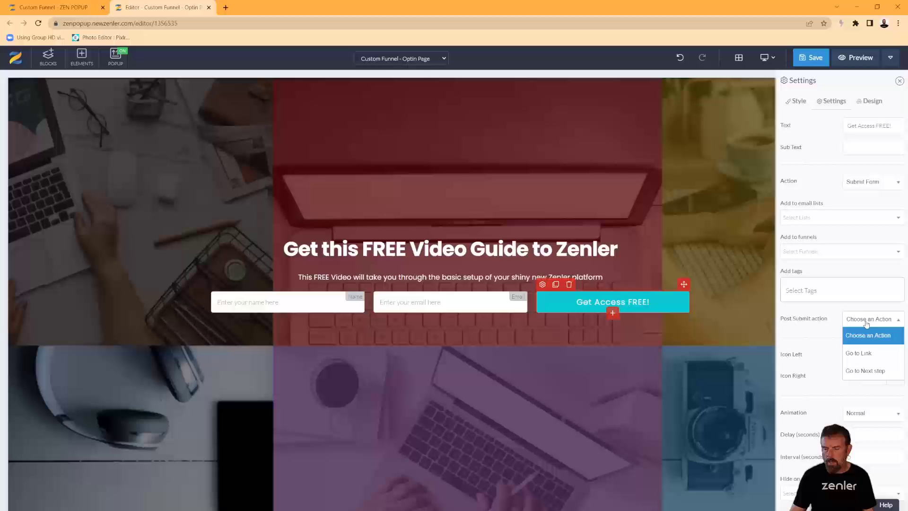
pyautogui.click(865, 373)
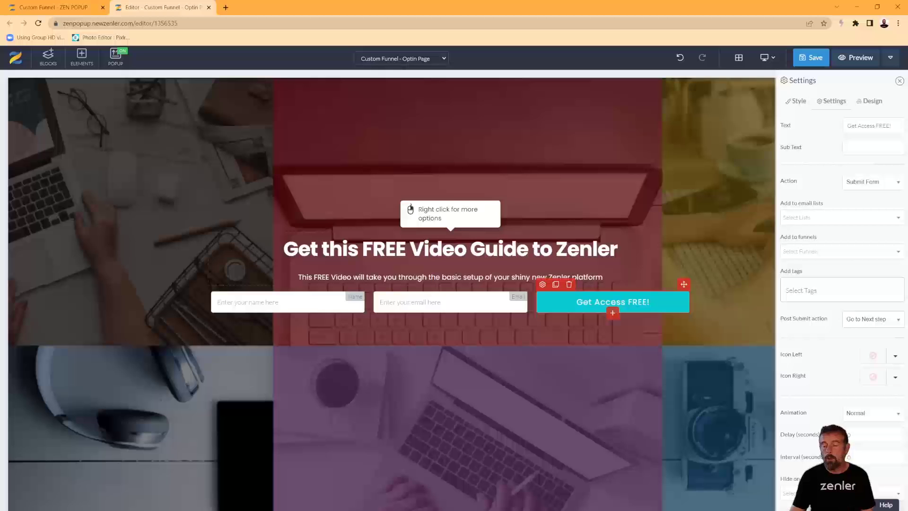
pyautogui.click(898, 321)
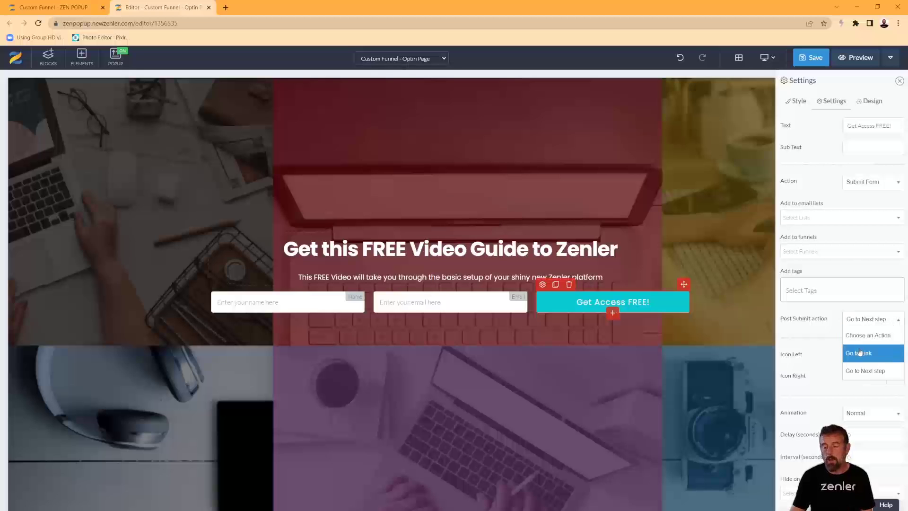
pyautogui.click(853, 372)
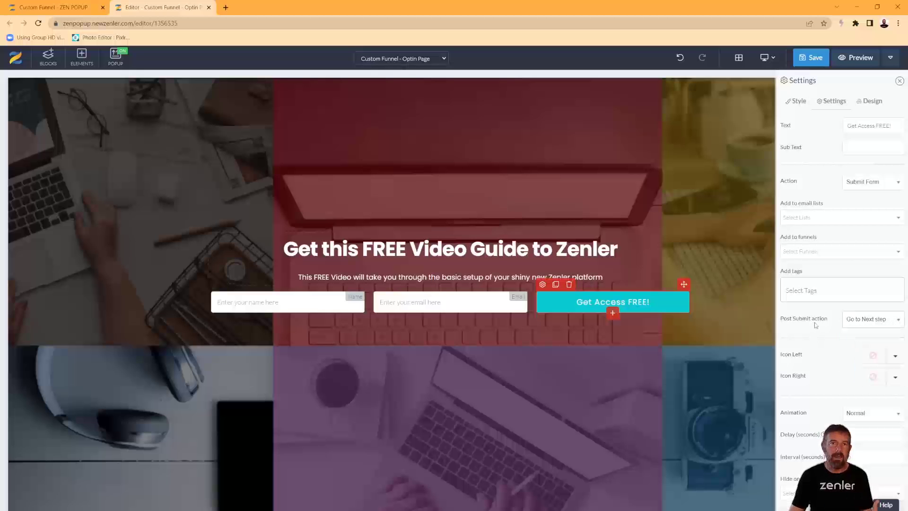
pyautogui.click(803, 60)
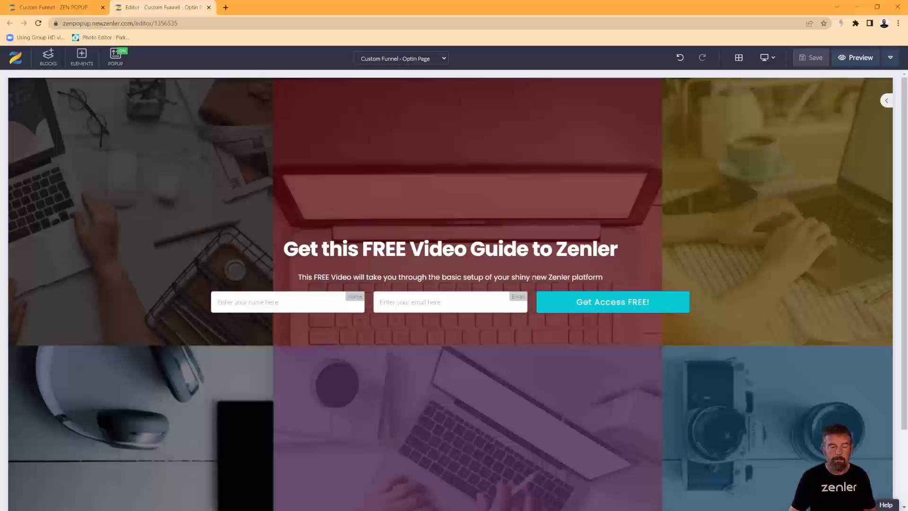
# - Open the DAY1 page for editing and delete the row holding the sign-up form fields and button
pyautogui.click(208, 8)
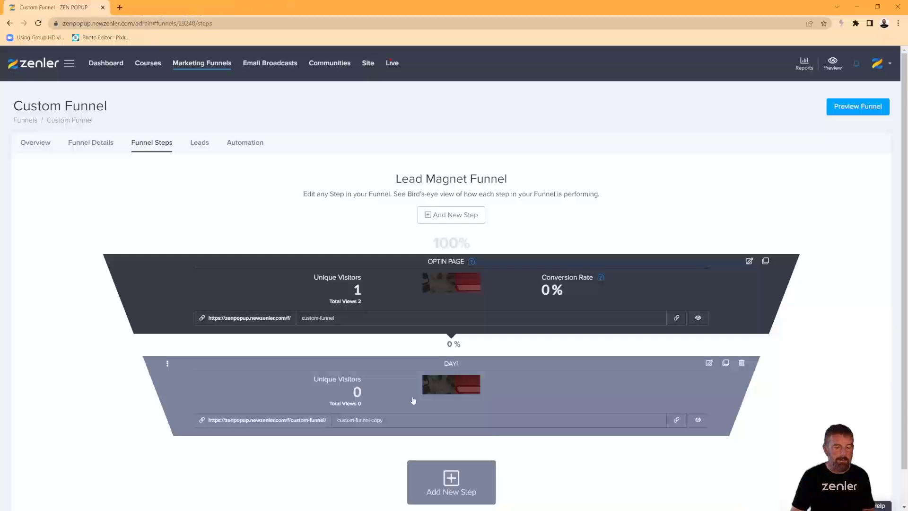
pyautogui.click(709, 363)
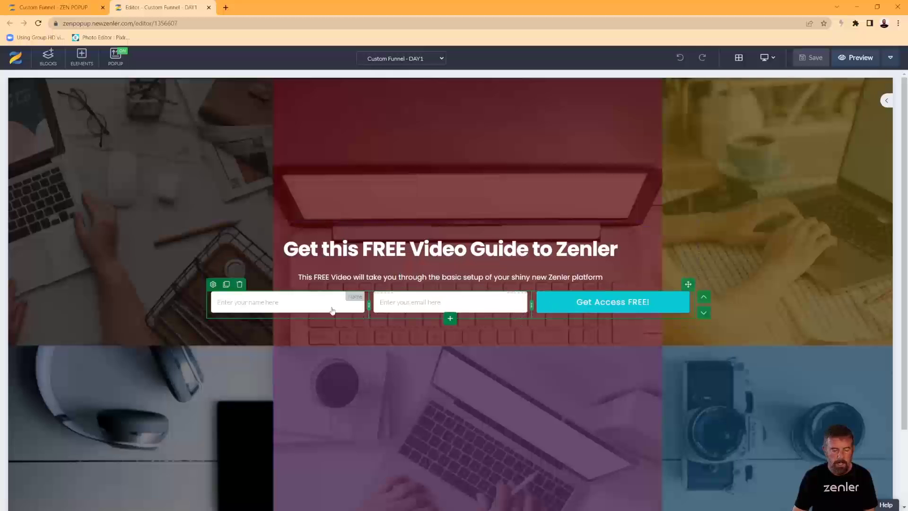
pyautogui.click(239, 285)
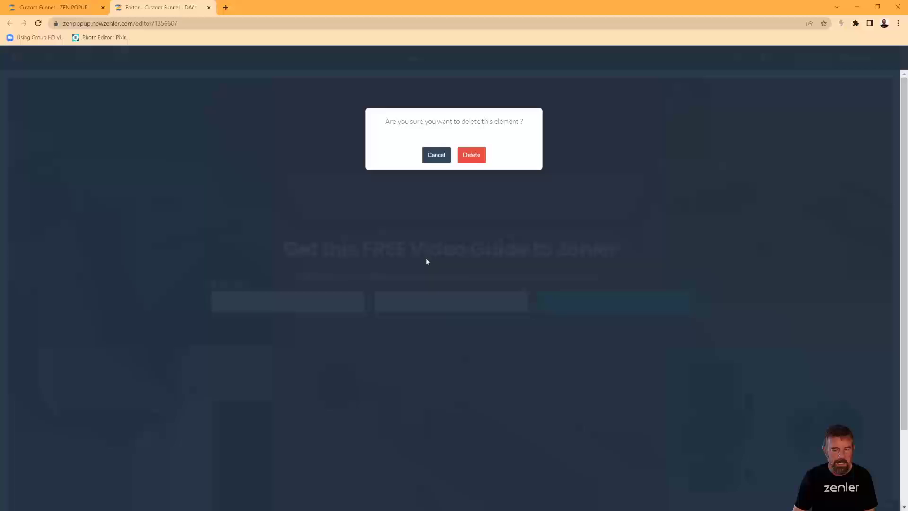
pyautogui.click(472, 156)
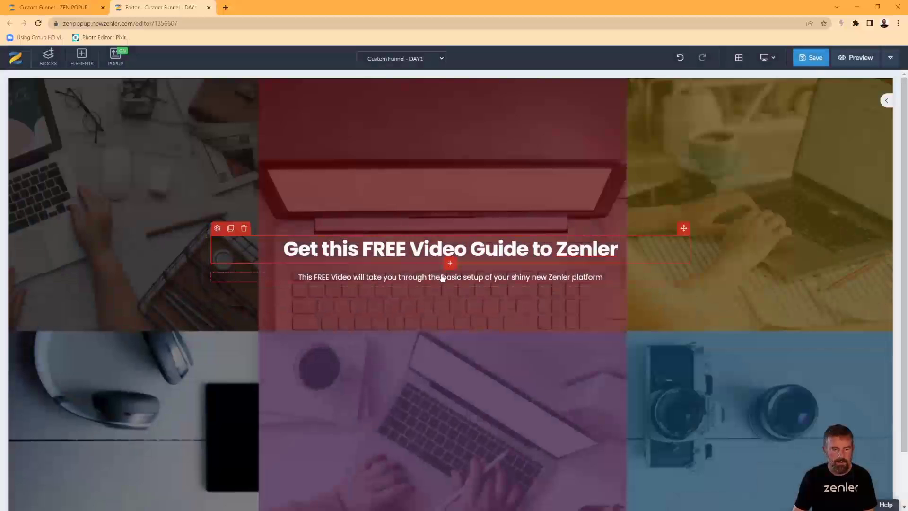
# - Replace the subheading below the main title with "DAY 1 - Introduction to the platfor"
pyautogui.click(443, 278)
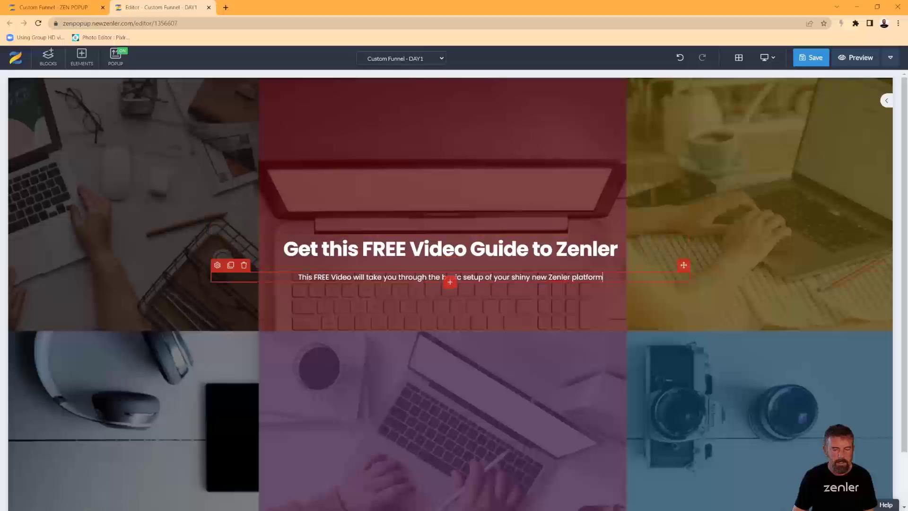
pyautogui.click(381, 253)
pyautogui.moveTo(606, 278); pyautogui.dragTo(296, 278)
pyautogui.write('D')
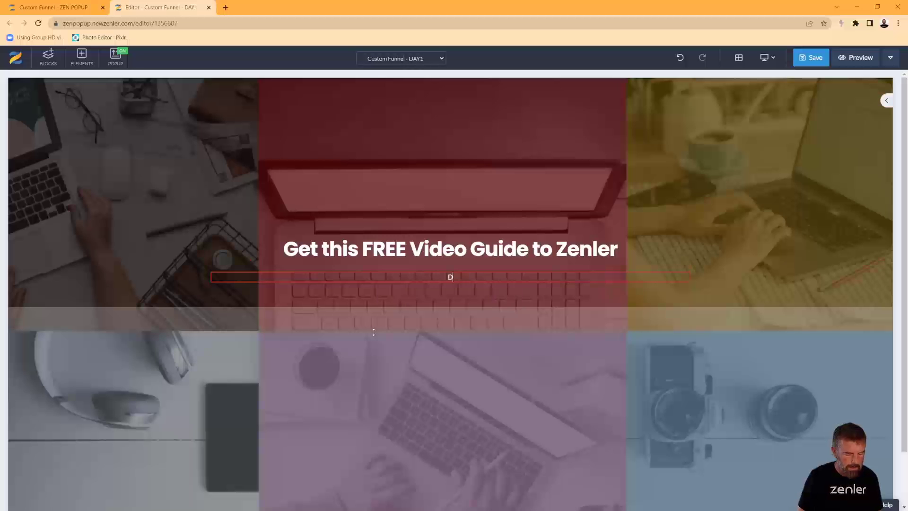
pyautogui.write('AY 1 ')
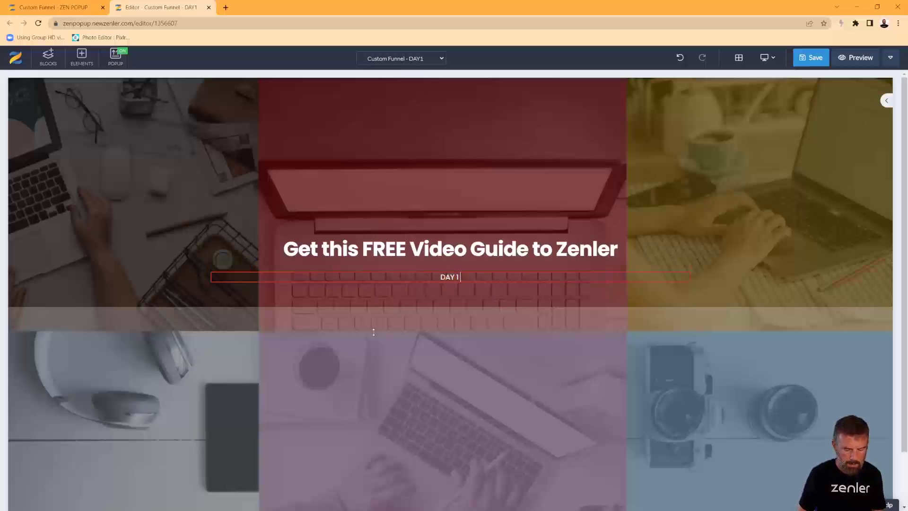
pyautogui.write('- Introd')
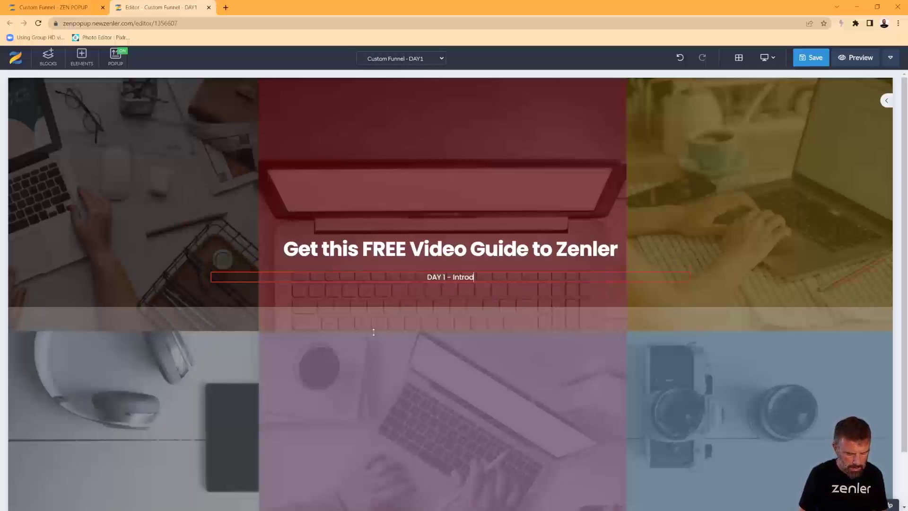
pyautogui.write('uction to the pla')
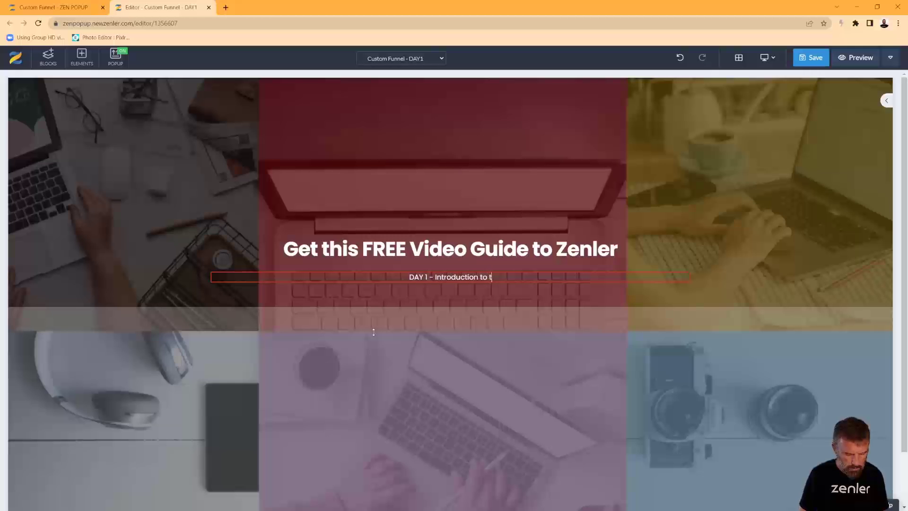
pyautogui.write('tfor')
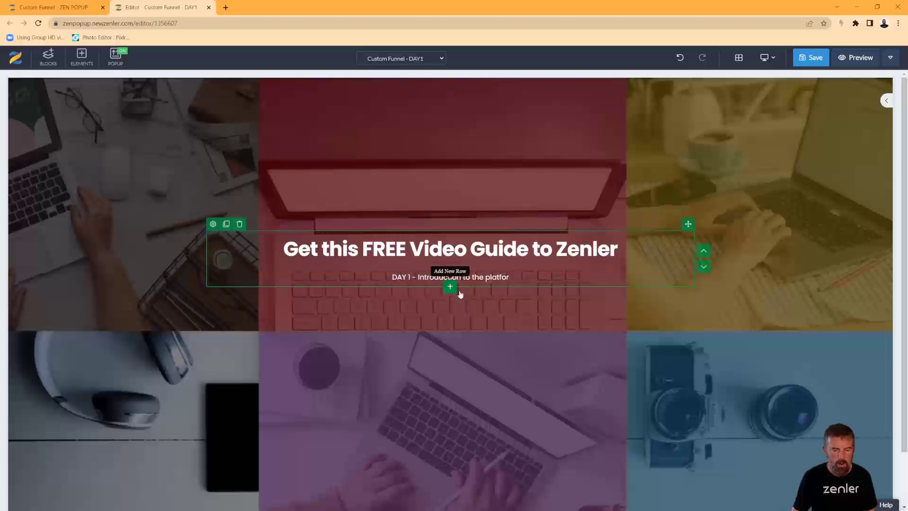
# - Add a three-column row below the subheading and widen its middle column, leaving narrow columns on both sides
pyautogui.click(450, 287)
pyautogui.click(344, 208)
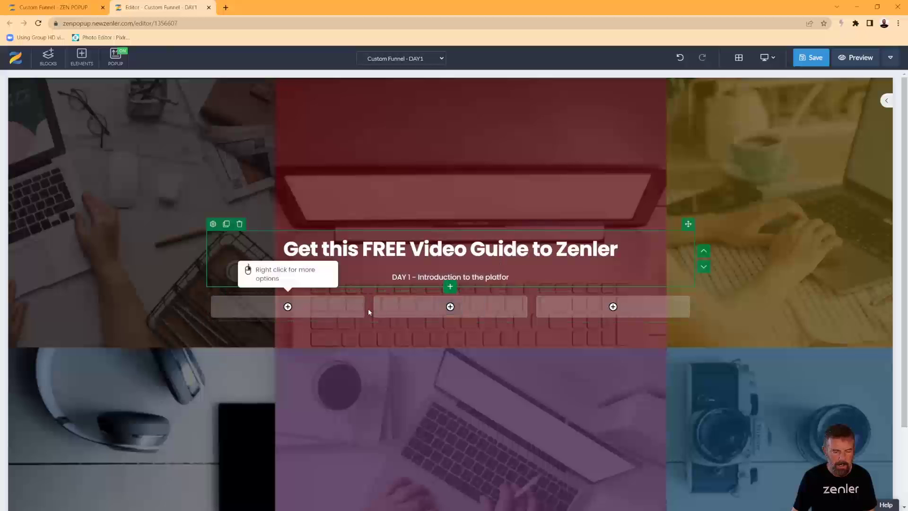
pyautogui.moveTo(367, 309); pyautogui.dragTo(300, 308)
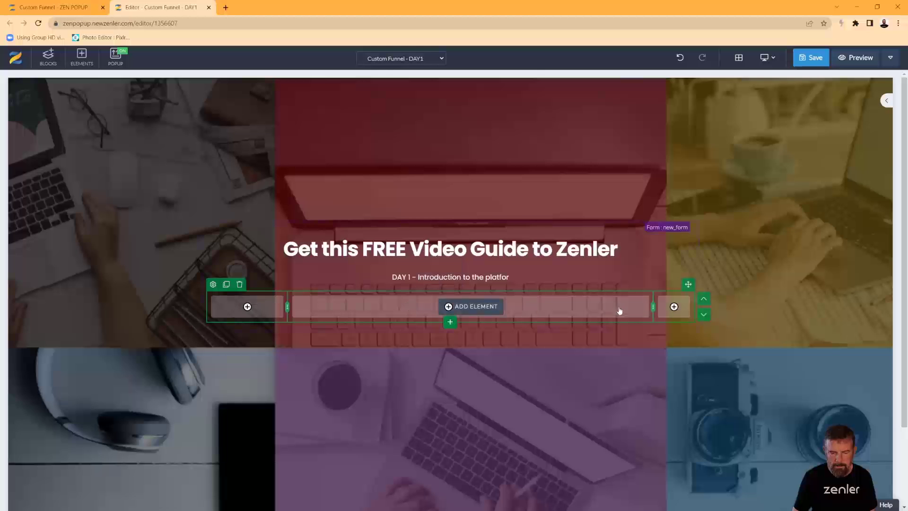
pyautogui.click(615, 307)
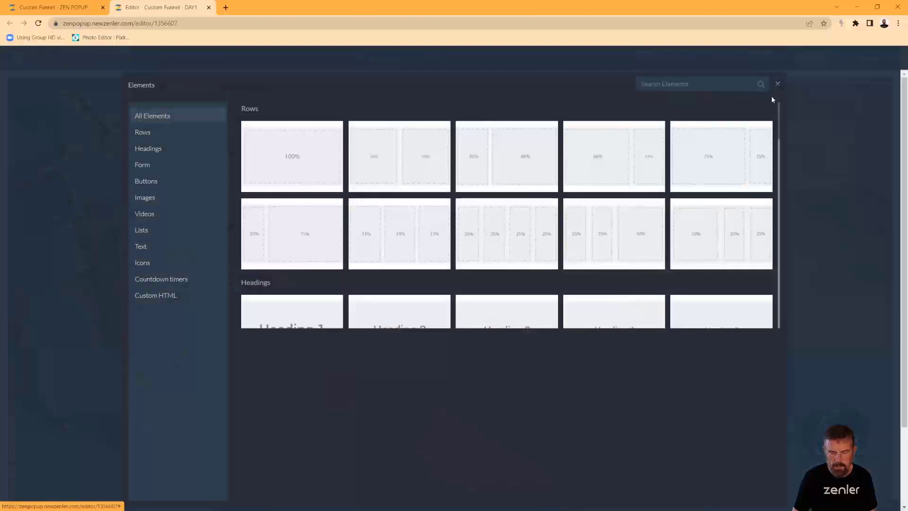
pyautogui.click(778, 84)
pyautogui.moveTo(652, 305); pyautogui.dragTo(613, 308)
# - Insert a video in the middle column by uploading DAY1.mp4 from the STEPS folder on the Desktop, and save the page
pyautogui.click(477, 307)
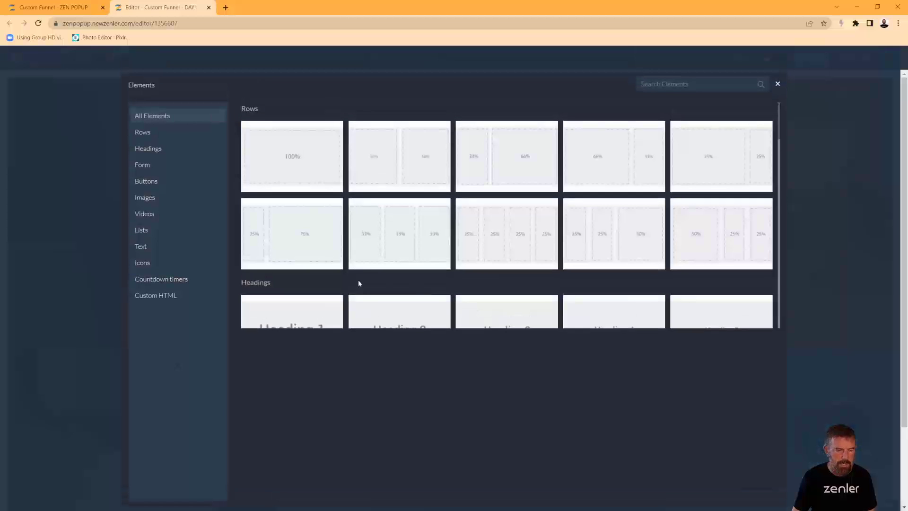
pyautogui.click(163, 215)
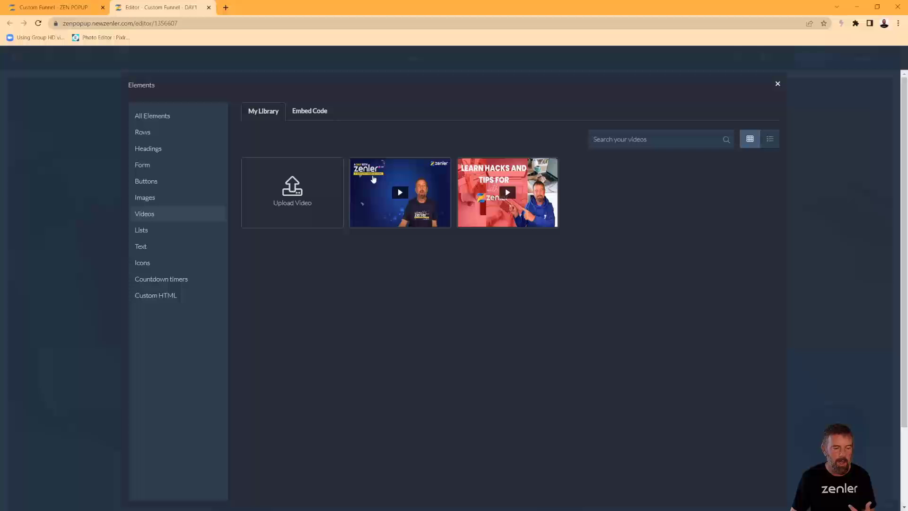
pyautogui.click(453, 263)
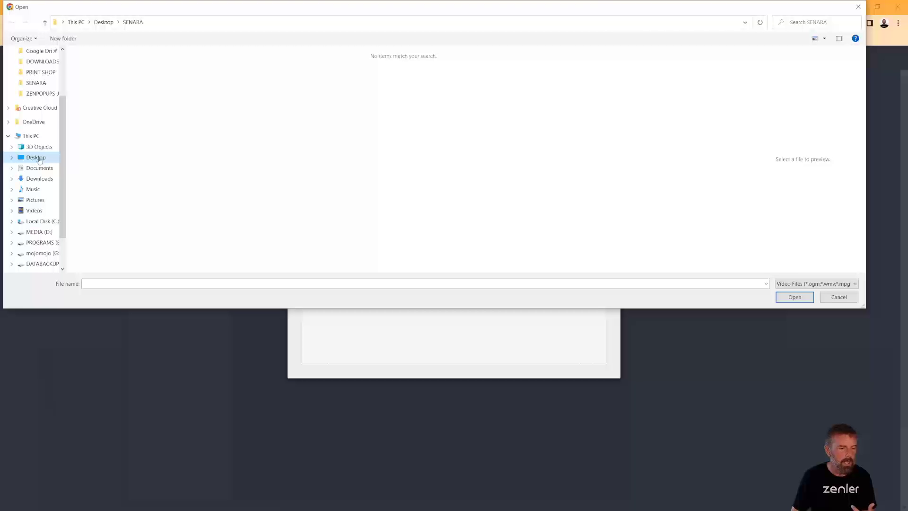
pyautogui.click(40, 159)
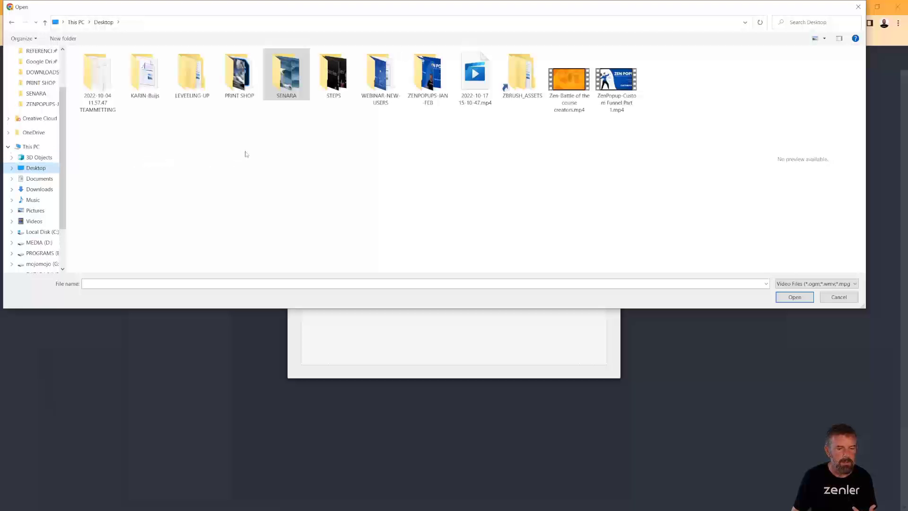
pyautogui.doubleClick(329, 88)
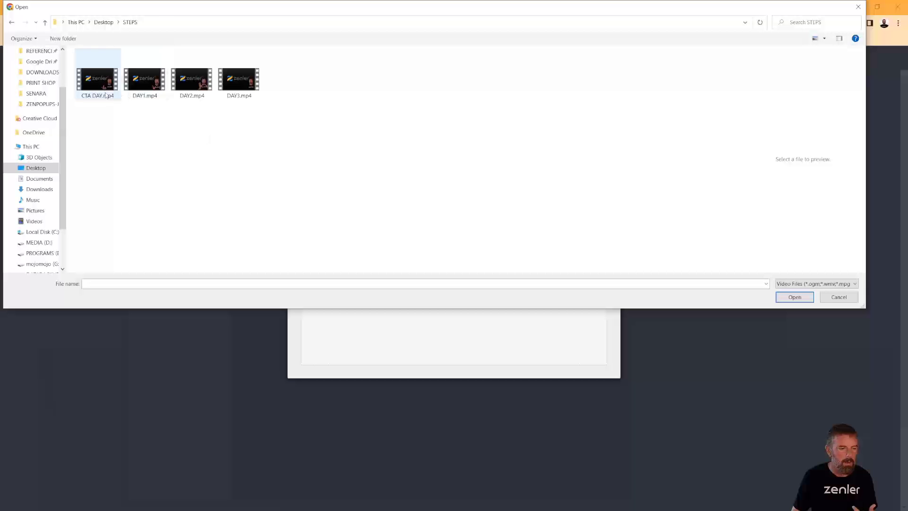
pyautogui.click(166, 95)
pyautogui.click(795, 297)
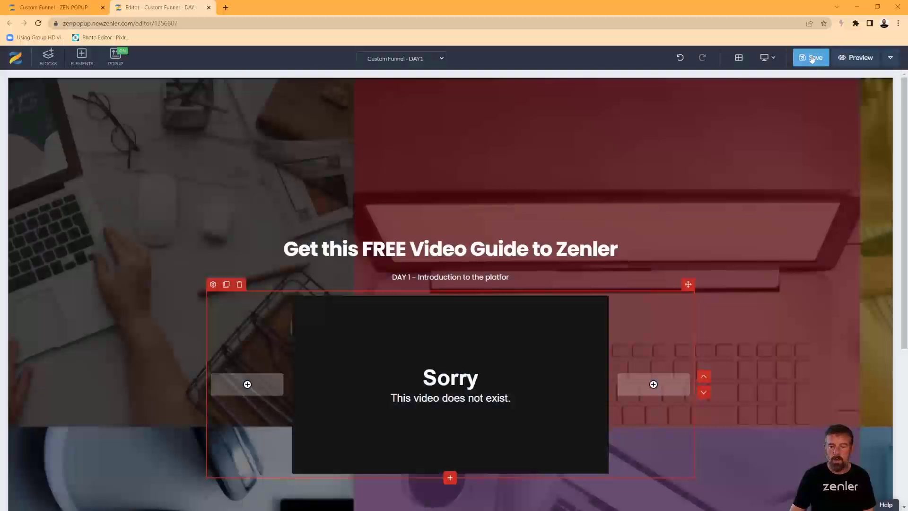
pyautogui.click(810, 58)
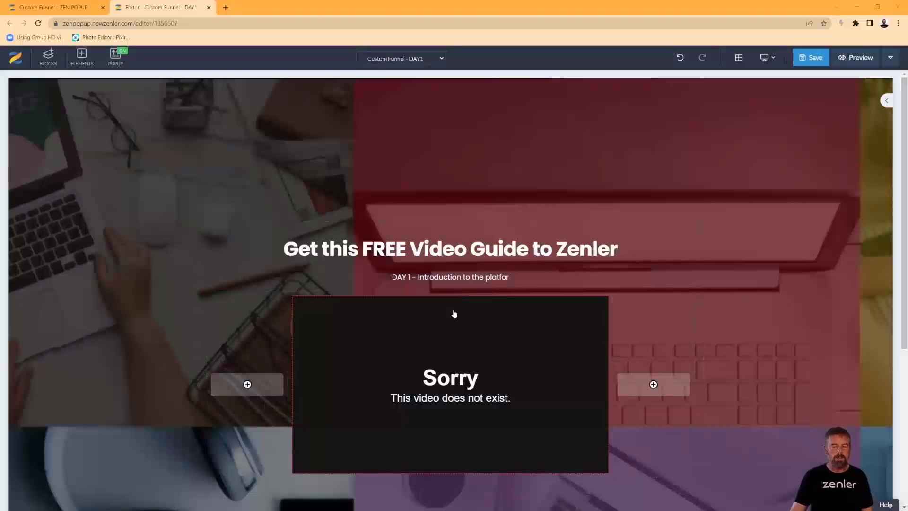
pyautogui.click(805, 60)
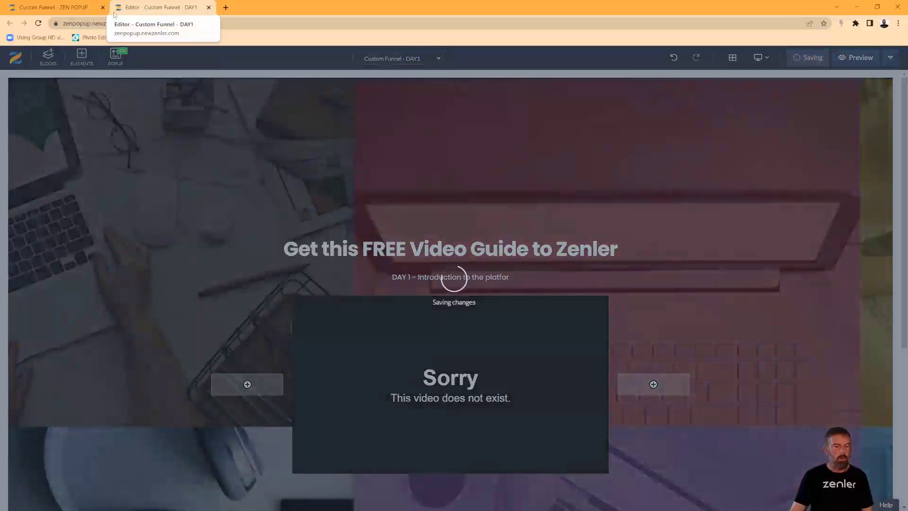
# - Clone the DAY1 step in the funnel steps and rename the copy DAY2
pyautogui.click(71, 6)
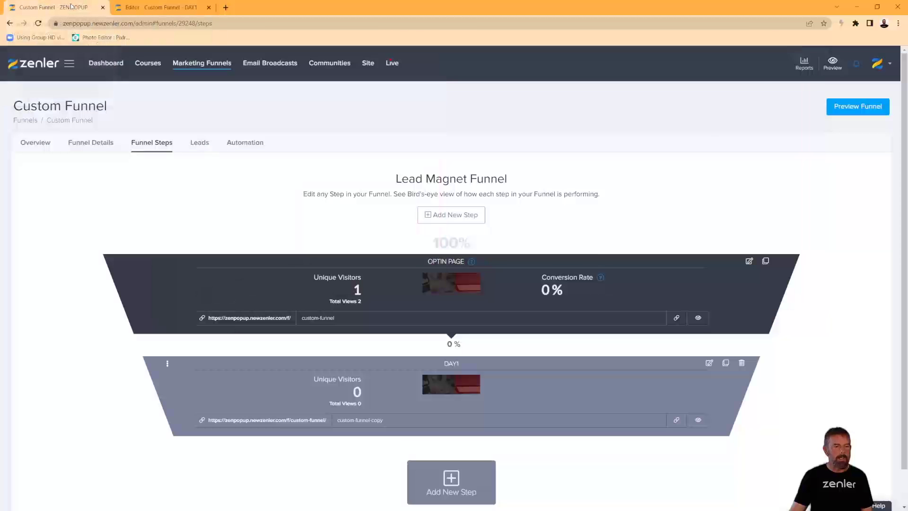
pyautogui.click(725, 364)
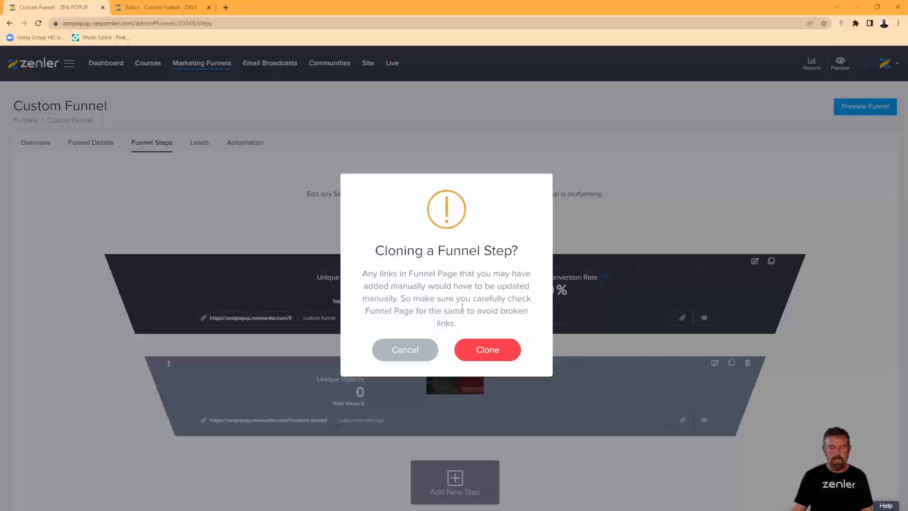
pyautogui.click(487, 348)
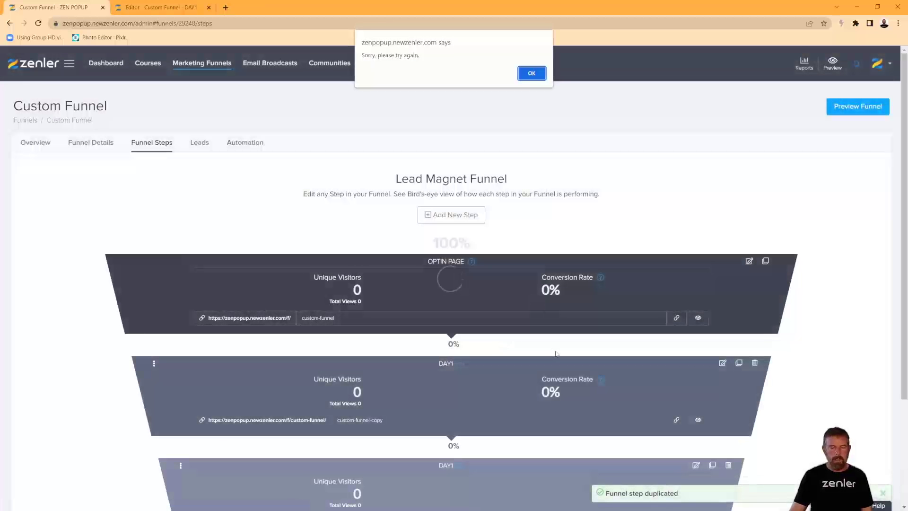
pyautogui.click(532, 73)
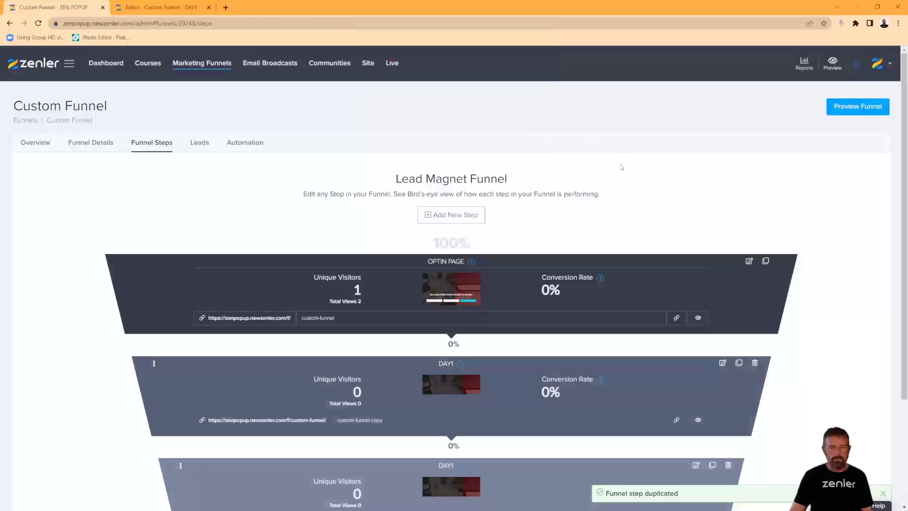
pyautogui.scroll(-3, 596, 265)
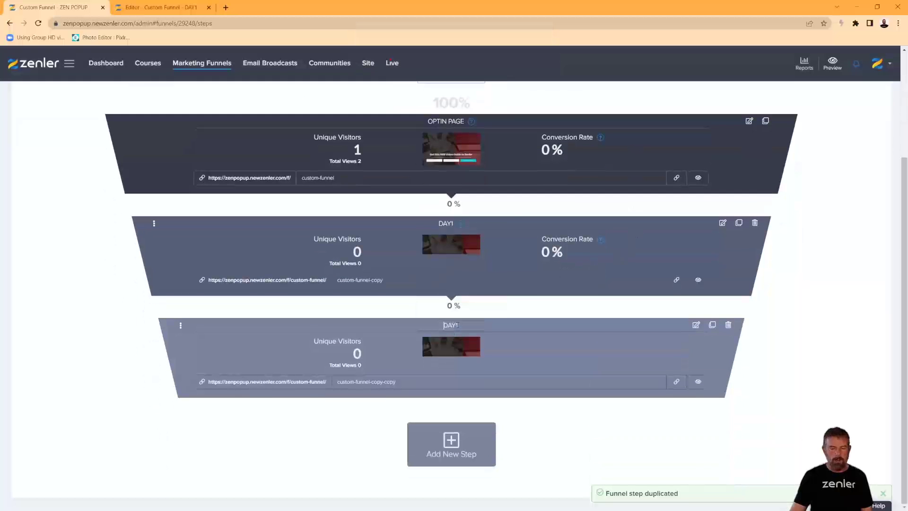
pyautogui.write('2')
pyautogui.press('Return')
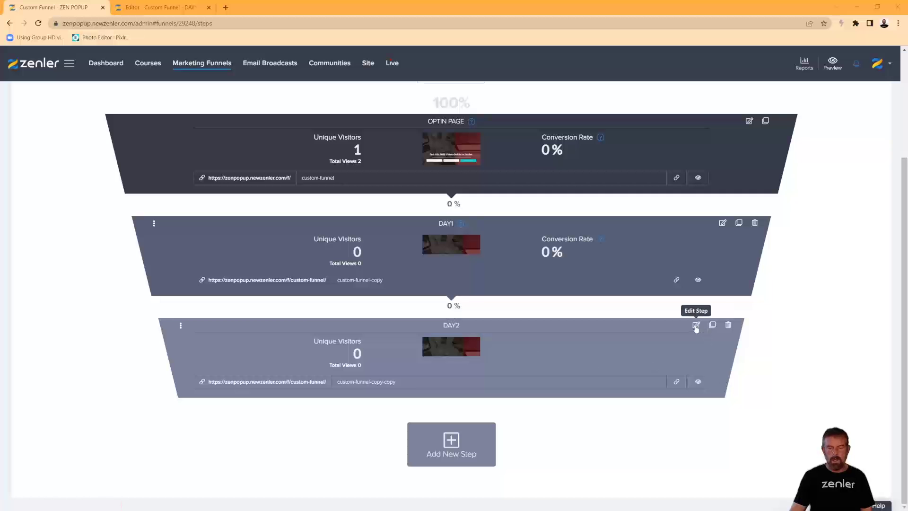
# - Close the DAY1 editor, open the DAY2 step for editing and change its subheading's day number to 2
pyautogui.click(193, 8)
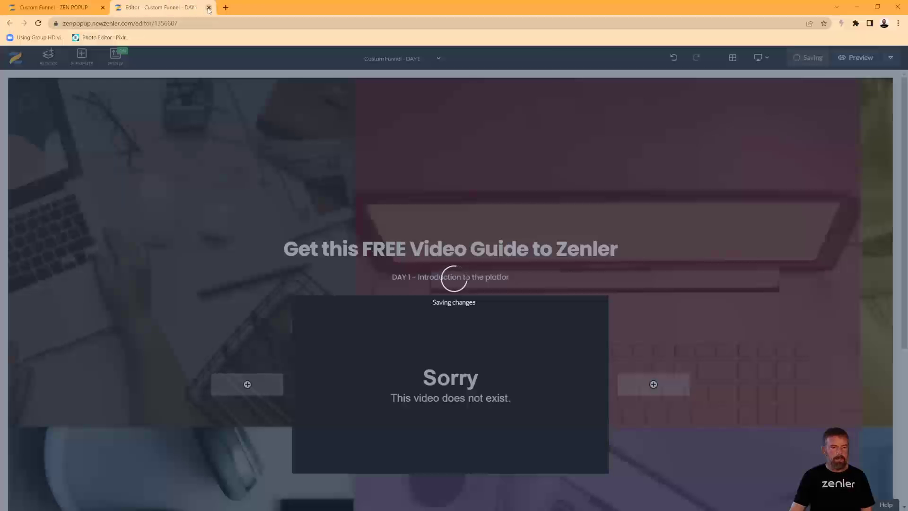
pyautogui.click(209, 7)
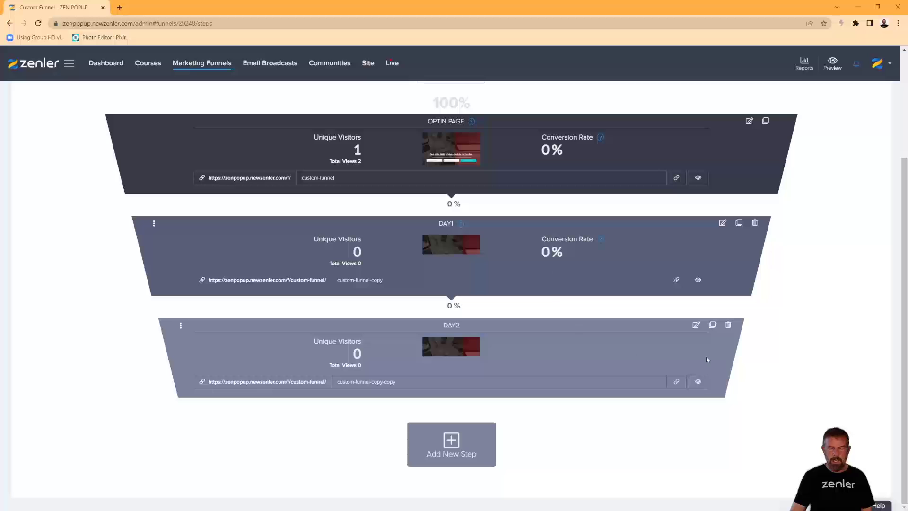
pyautogui.click(696, 324)
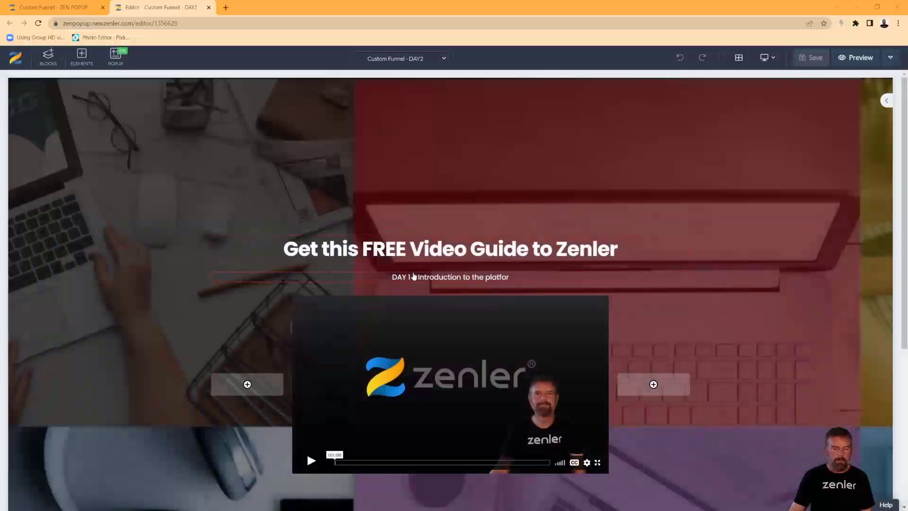
pyautogui.click(452, 277)
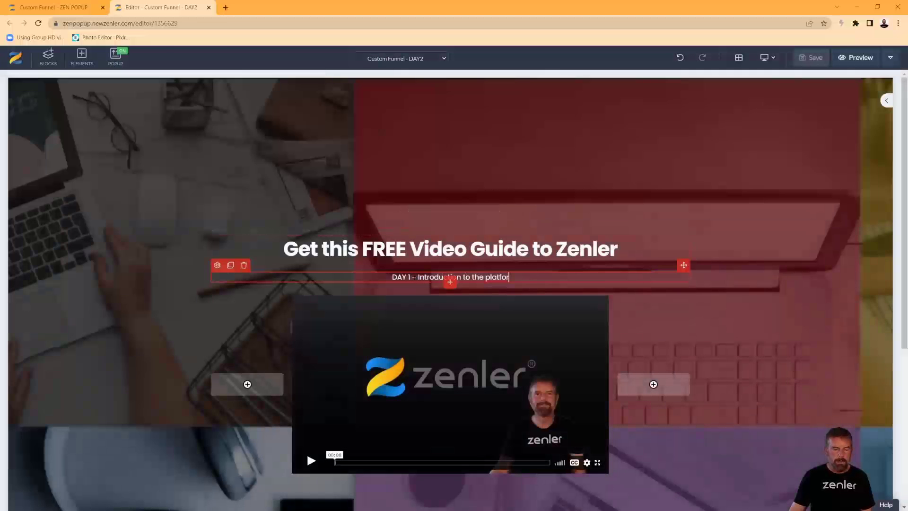
pyautogui.write('2')
pyautogui.click(424, 326)
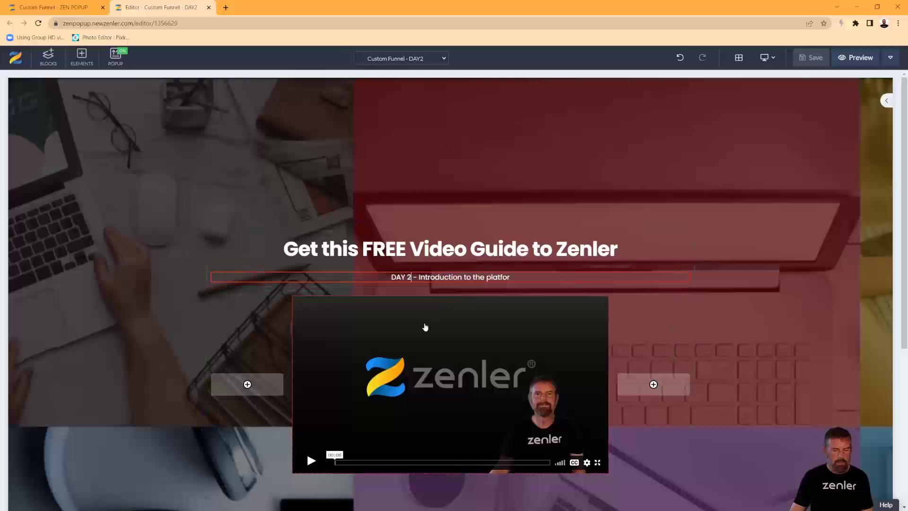
# - Upload DAY2.mp4 from the STEPS folder as the replacement source for the DAY2 page's video
pyautogui.click(327, 317)
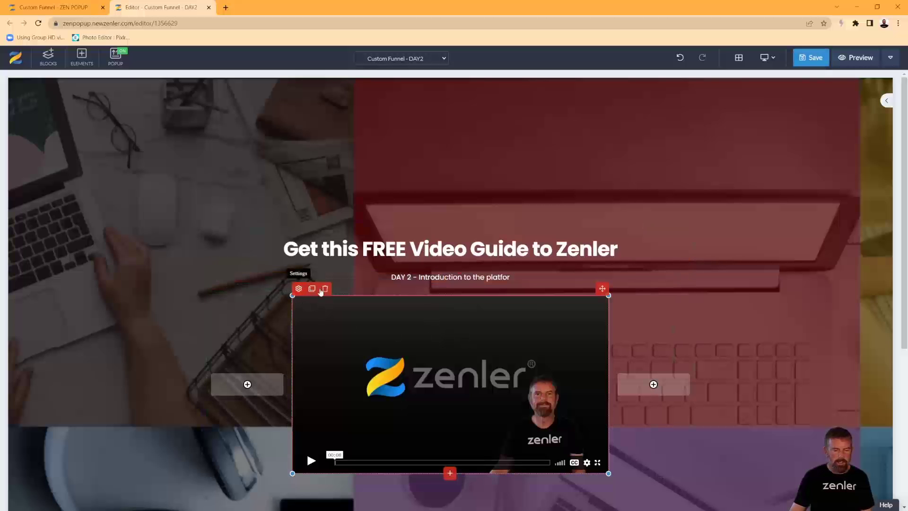
pyautogui.click(299, 289)
pyautogui.click(833, 101)
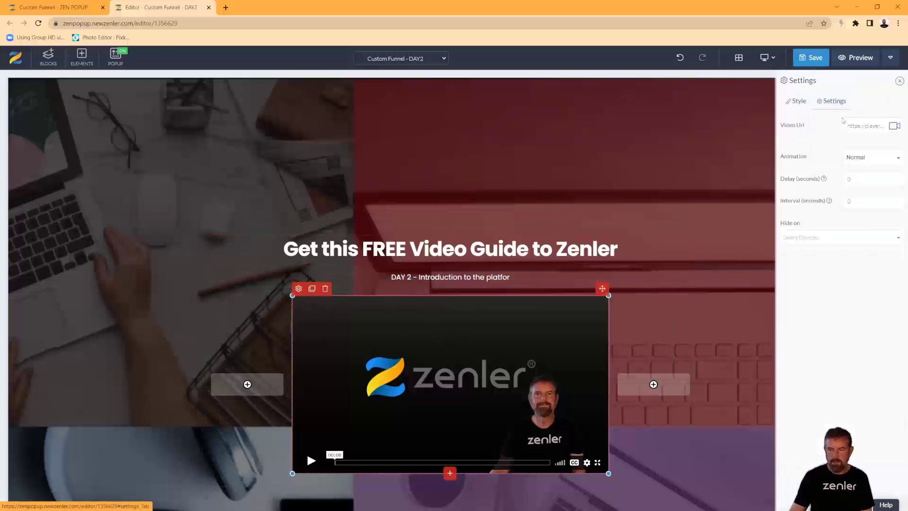
pyautogui.click(894, 126)
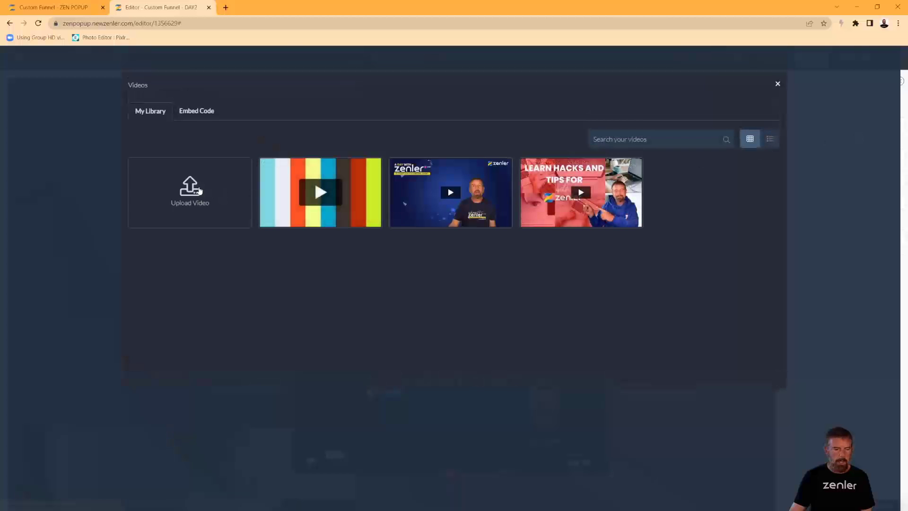
pyautogui.click(200, 190)
pyautogui.click(467, 288)
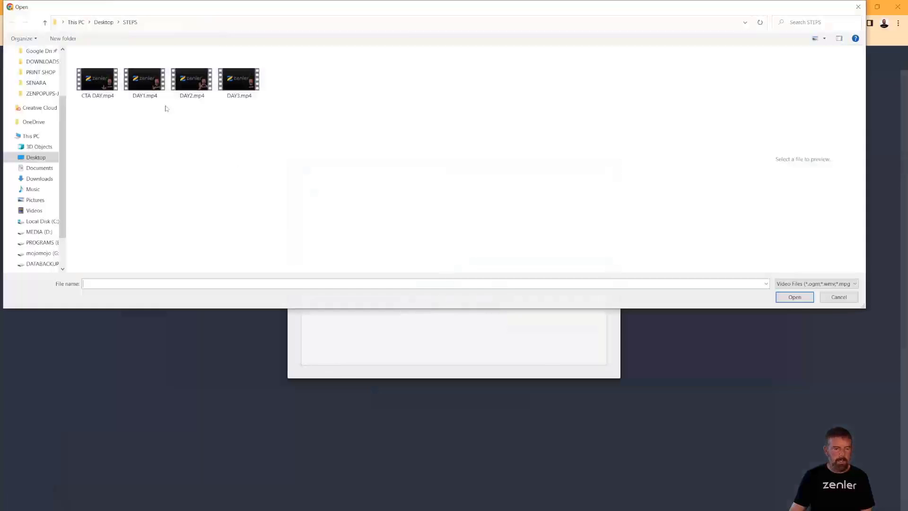
pyautogui.click(199, 95)
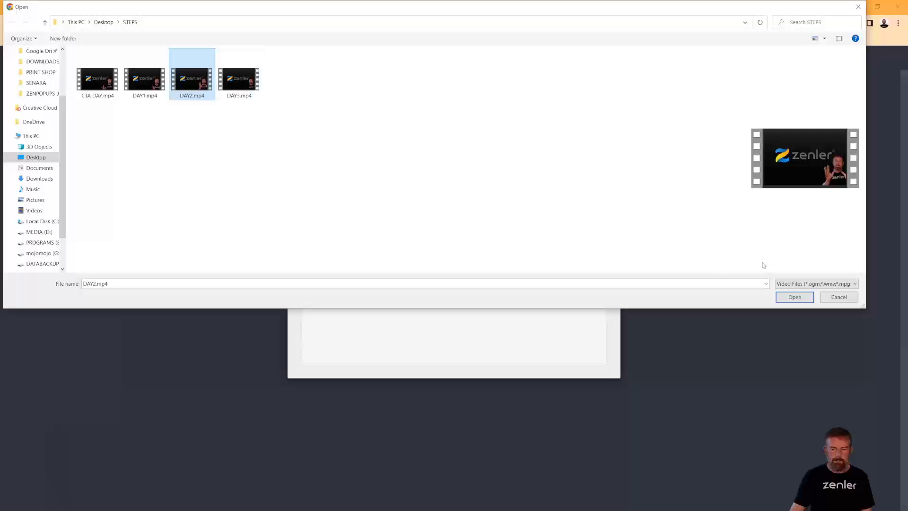
pyautogui.click(789, 296)
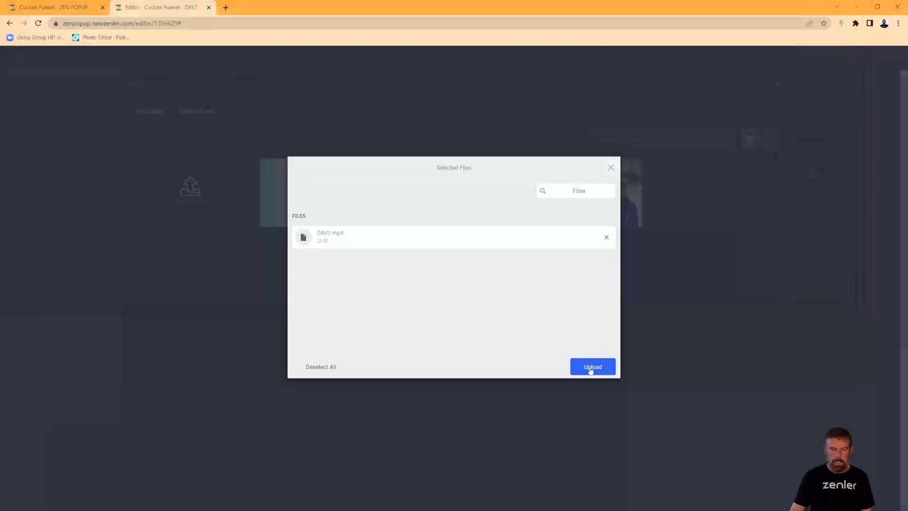
pyautogui.click(591, 370)
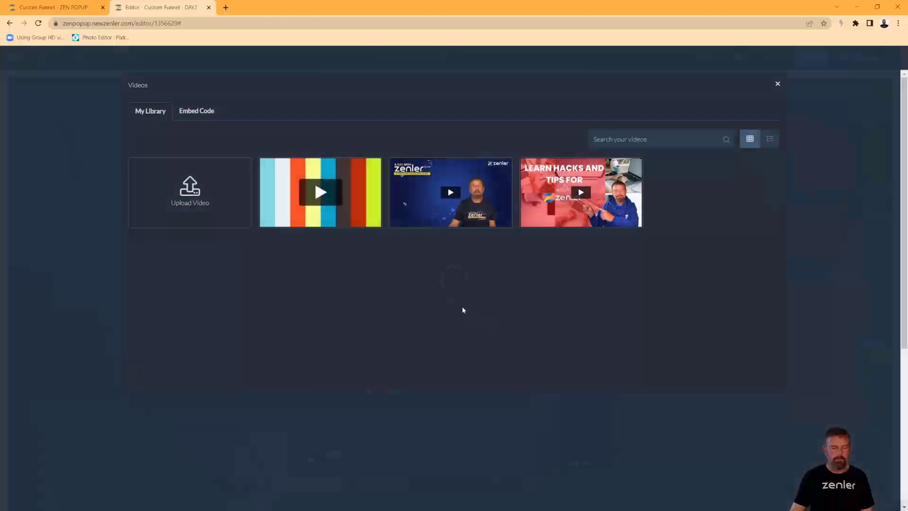
# - Close the video library and change the DAY2 page's subheading to "DAY 2 - The Basics"
pyautogui.click(777, 84)
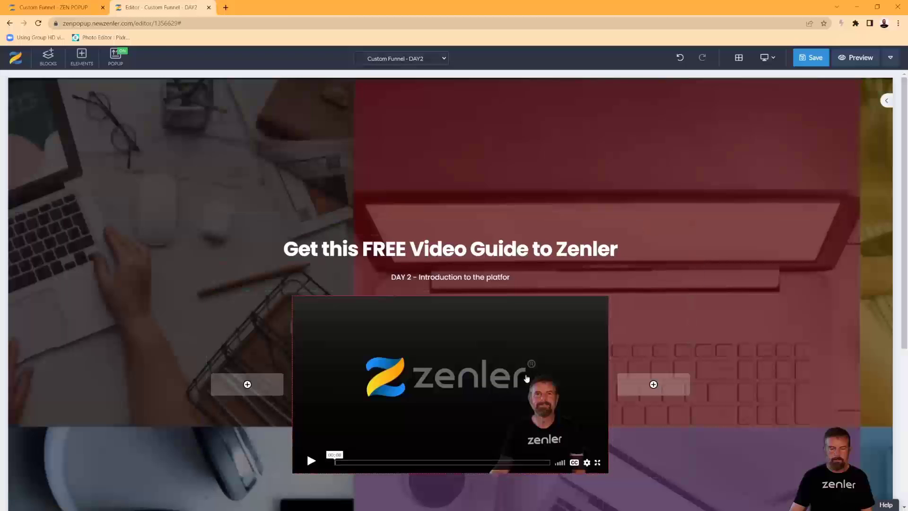
pyautogui.click(450, 277)
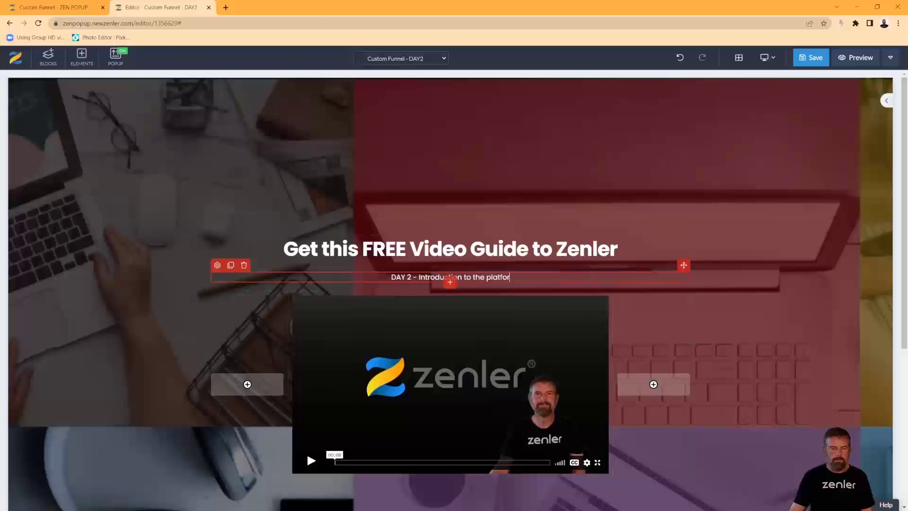
pyautogui.moveTo(519, 276); pyautogui.dragTo(420, 277)
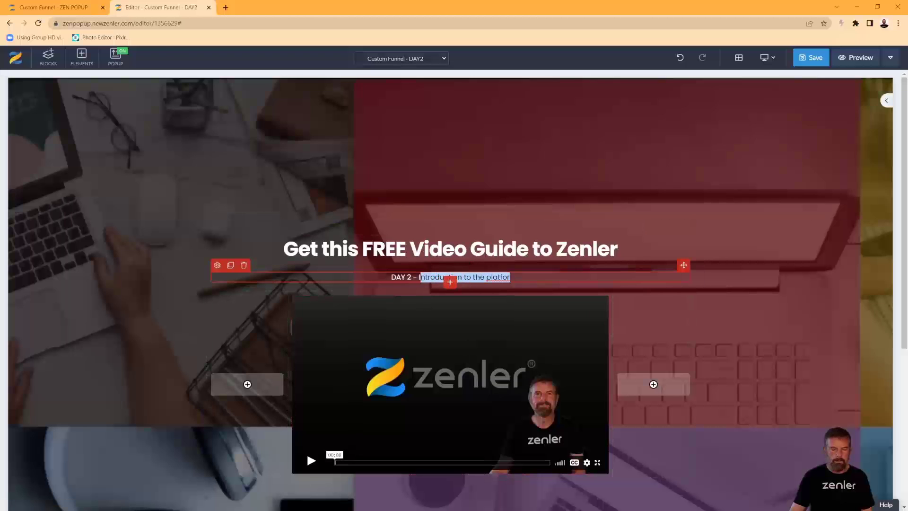
pyautogui.write('The Basics')
pyautogui.press('BackSpace')
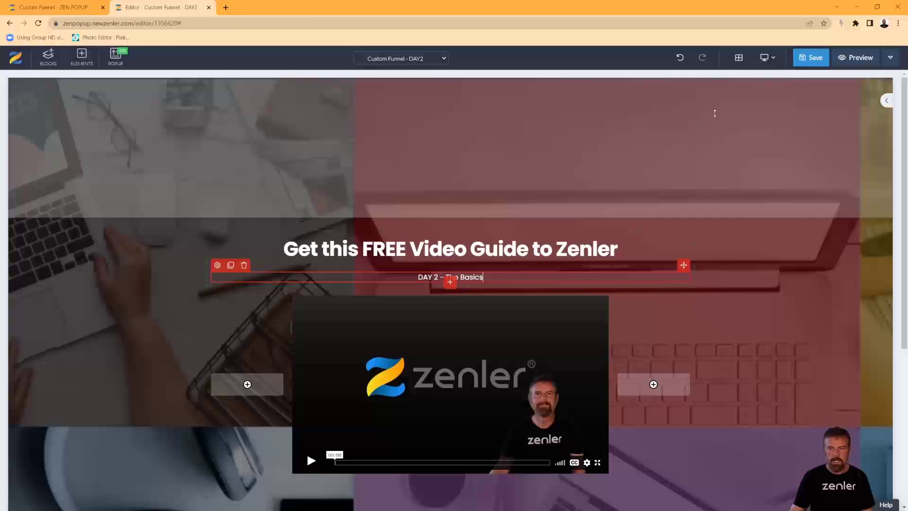
# - Save the DAY2 page, accepting its SEO settings as they are, and close its editor
pyautogui.click(810, 57)
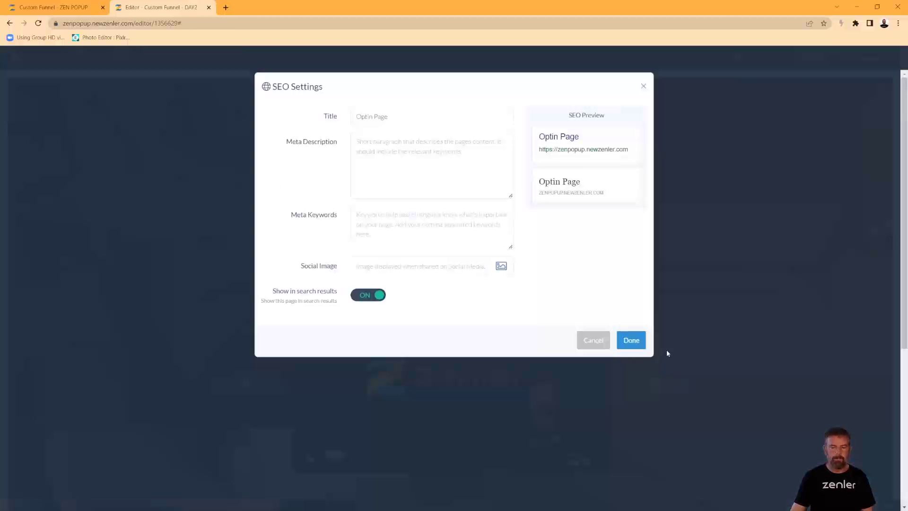
pyautogui.click(632, 340)
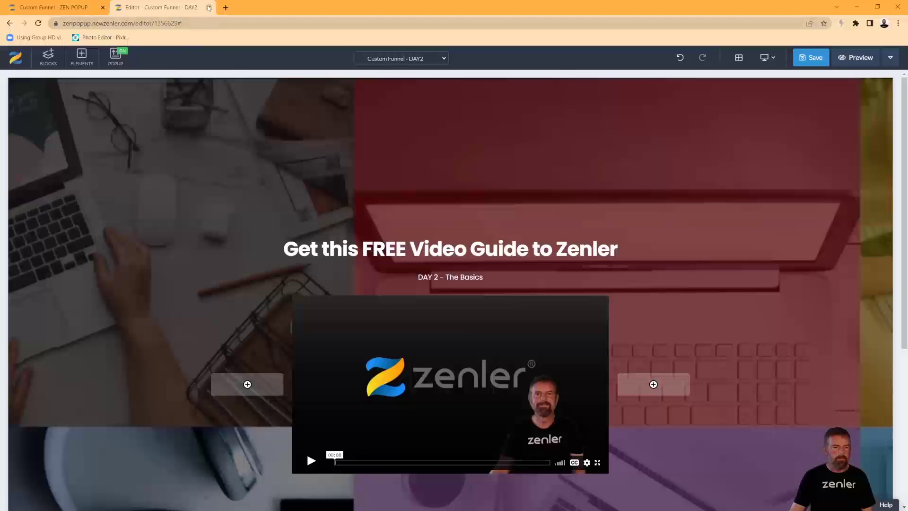
pyautogui.click(811, 58)
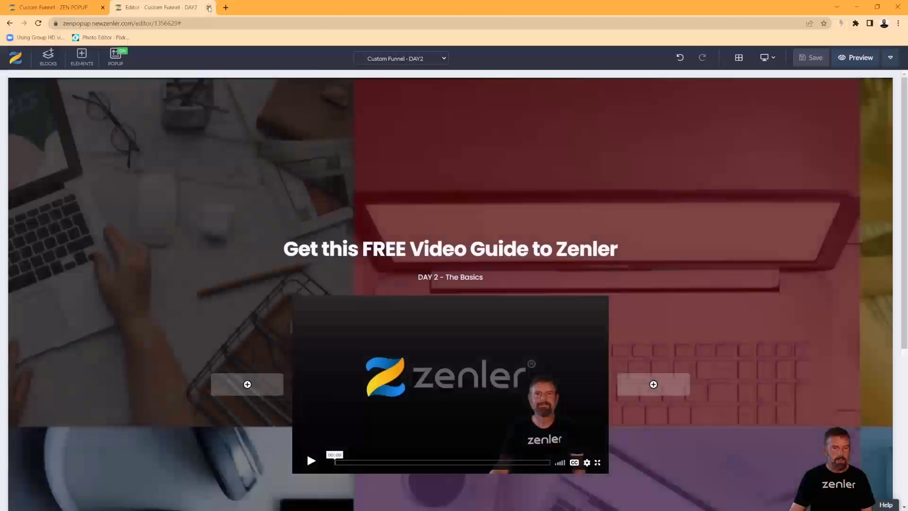
pyautogui.click(208, 8)
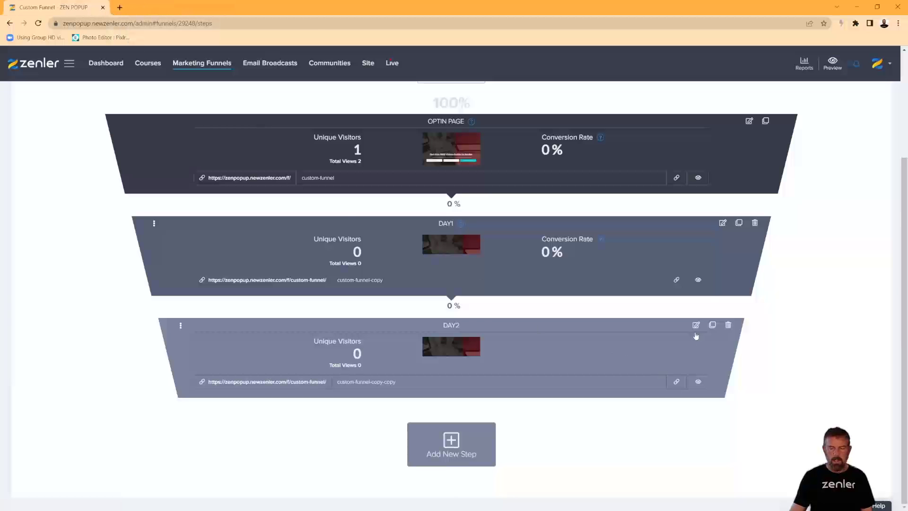
pyautogui.moveTo(707, 324); pyautogui.dragTo(649, 356)
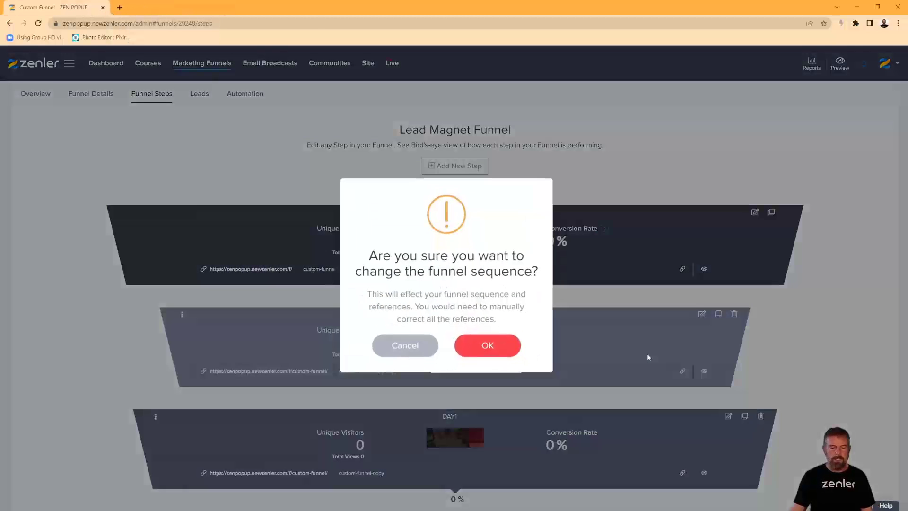
pyautogui.click(402, 352)
pyautogui.scroll(-2, 715, 342)
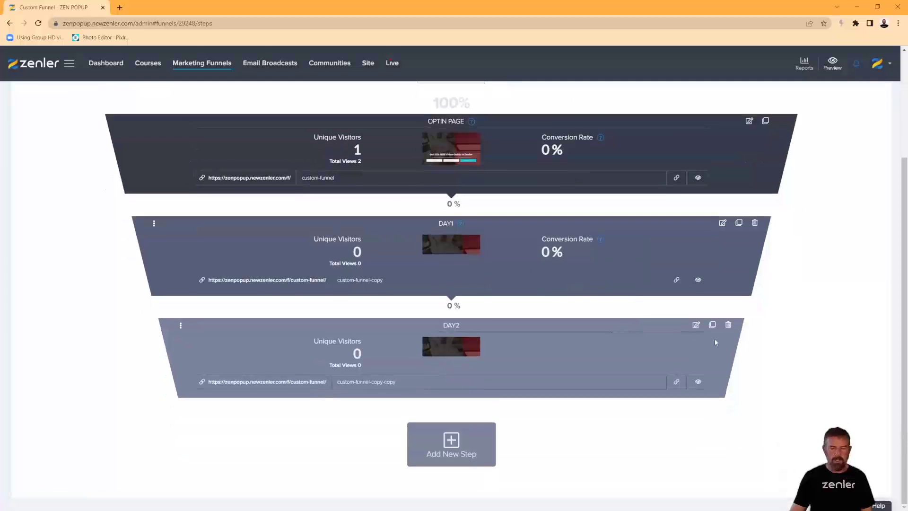
# - Clone the DAY2 funnel step, rename the copy DAY3 and open it for editing
pyautogui.click(712, 325)
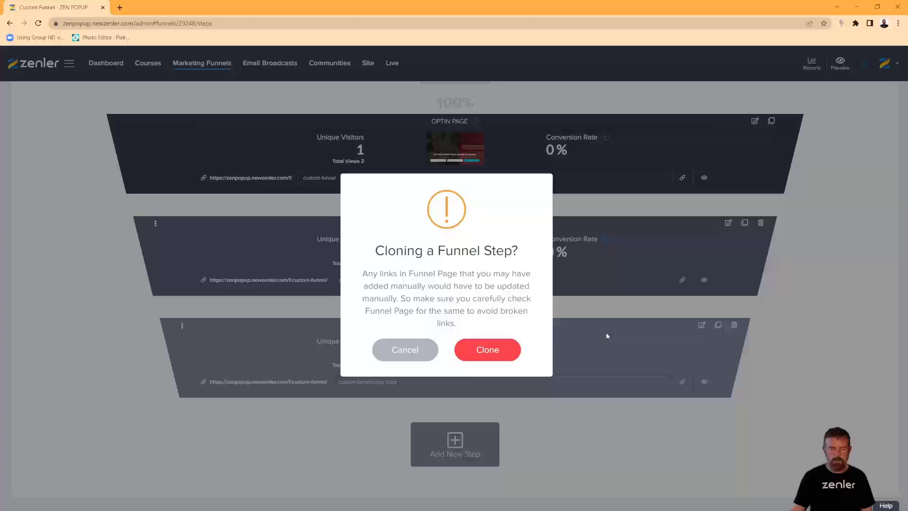
pyautogui.click(492, 350)
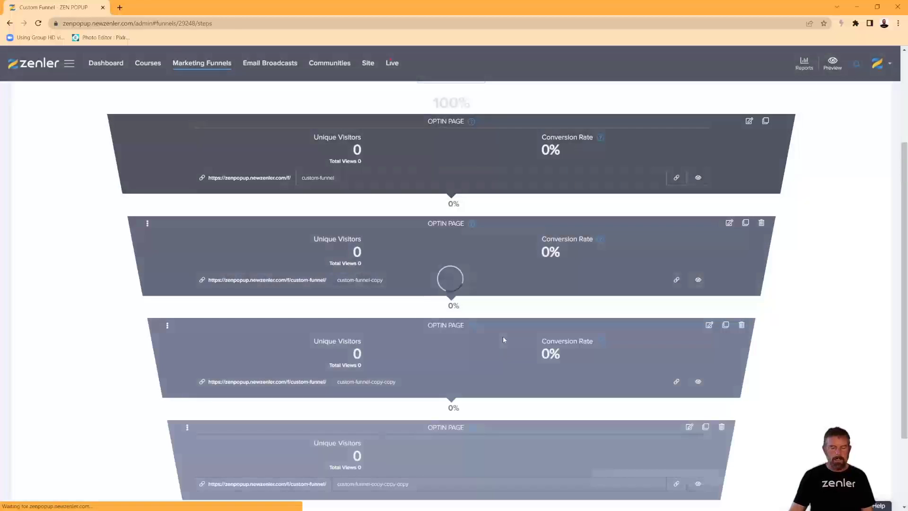
pyautogui.scroll(-2, 499, 341)
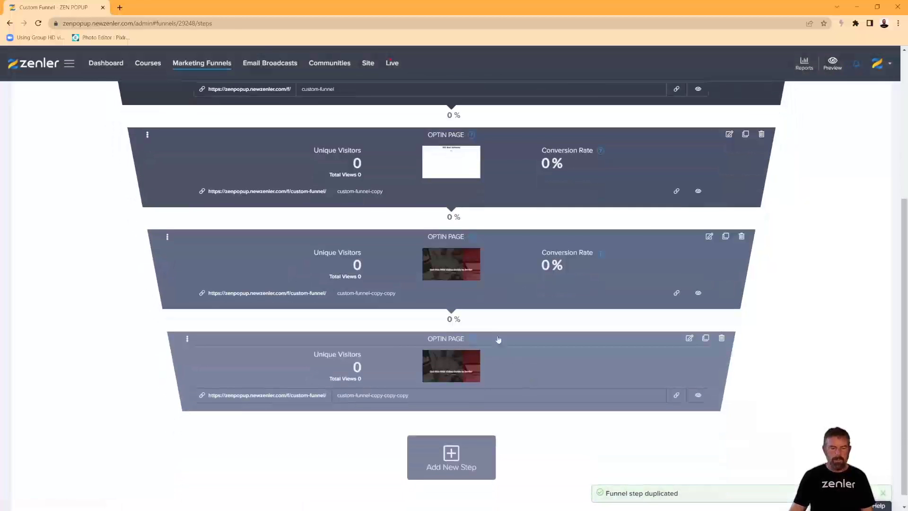
pyautogui.click(458, 339)
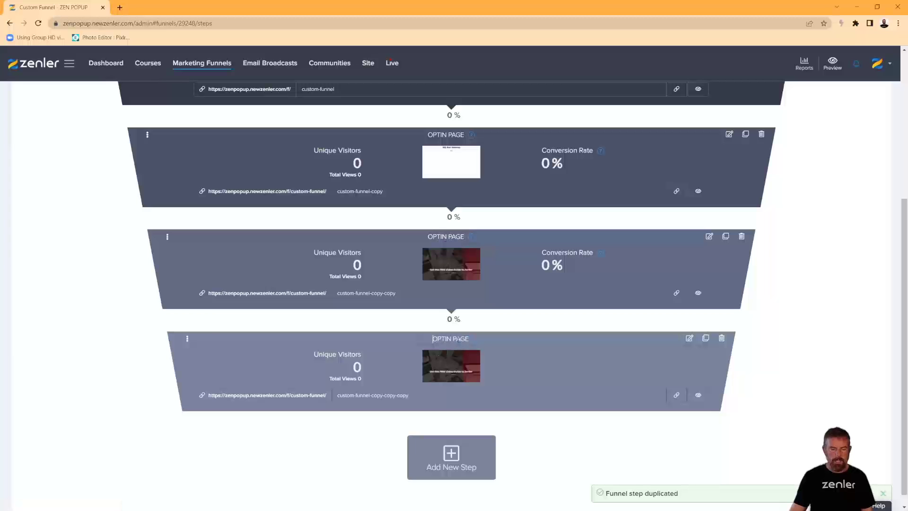
pyautogui.moveTo(466, 339); pyautogui.dragTo(411, 340)
pyautogui.write('DAY3')
pyautogui.press('Return')
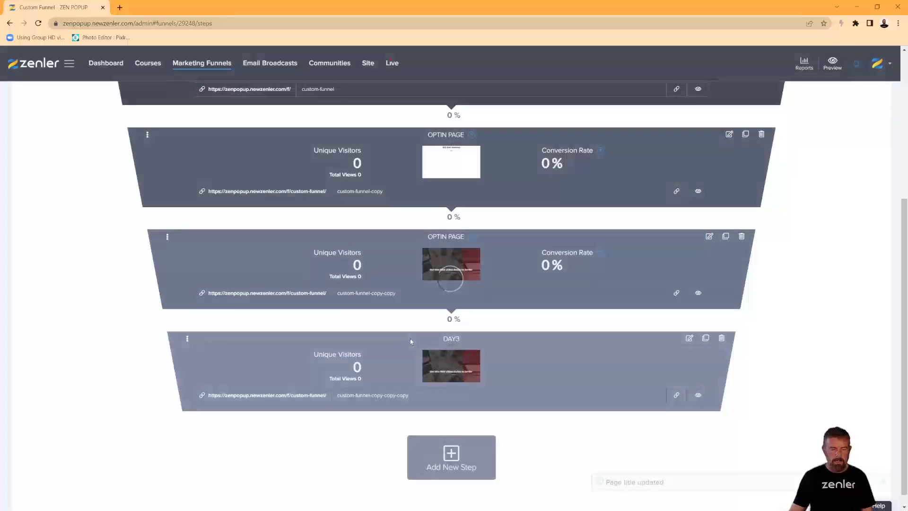
pyautogui.click(689, 337)
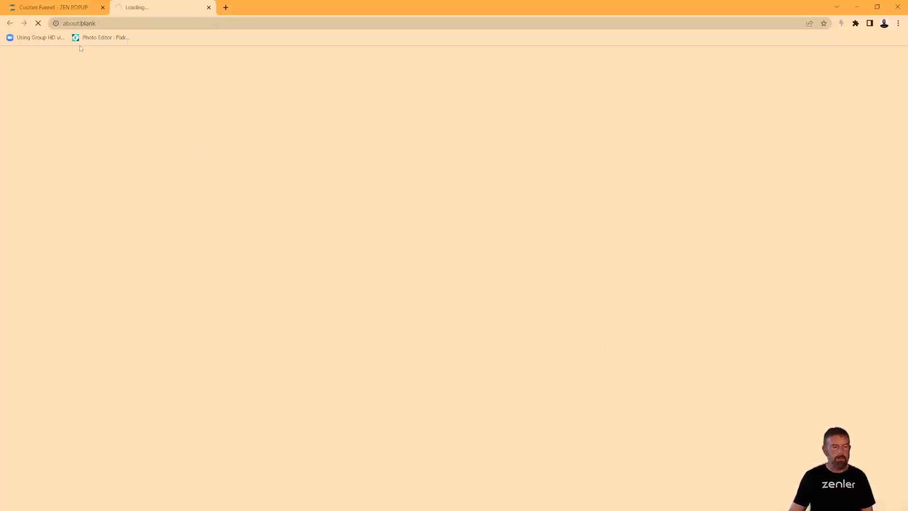
# - Return to the funnel steps, clone the DAY3 step and rename the copy CTA
pyautogui.click(53, 7)
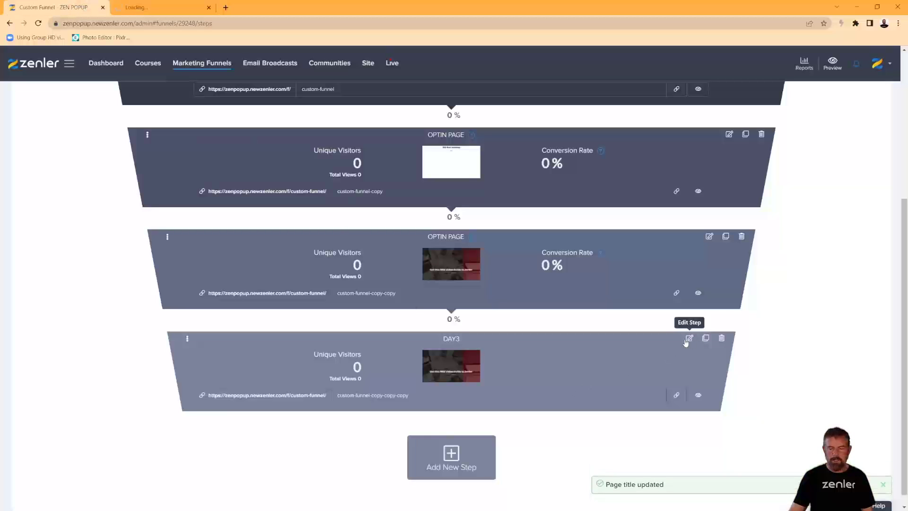
pyautogui.click(705, 339)
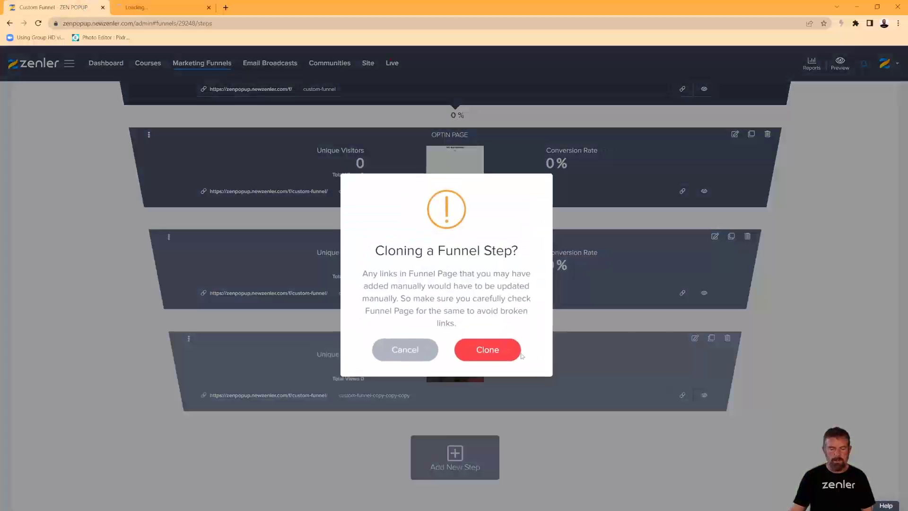
pyautogui.click(495, 352)
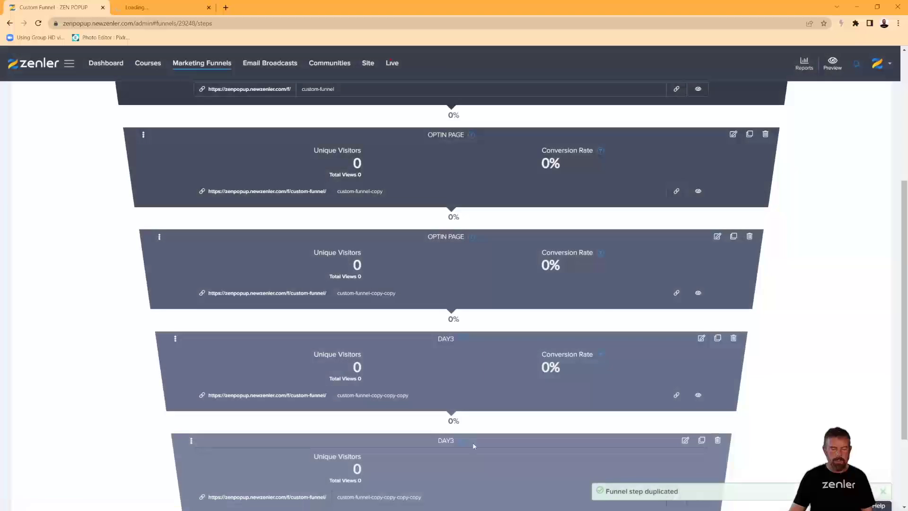
pyautogui.scroll(-2, 473, 446)
pyautogui.moveTo(459, 351); pyautogui.dragTo(422, 351)
pyautogui.write('CTA')
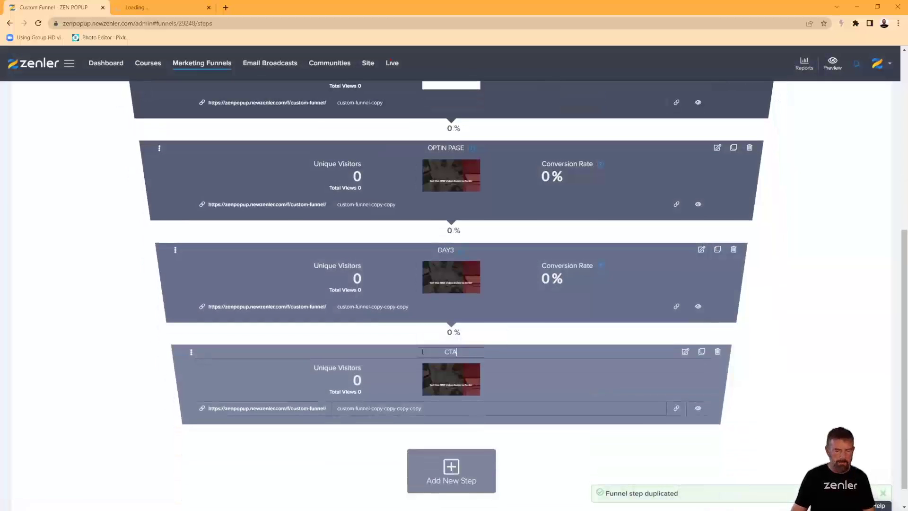
pyautogui.click(771, 358)
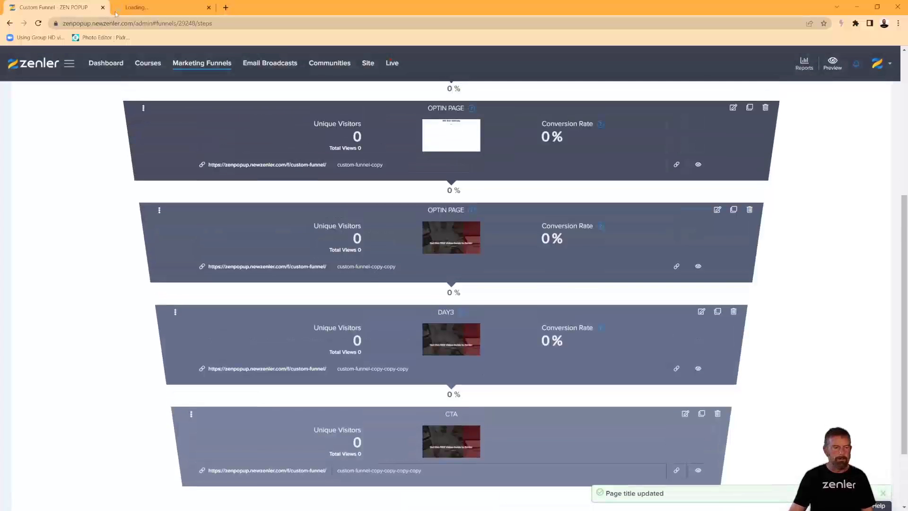
# - Switch to the DAY3 page editor and change the subheading to "DAY 3 - Create your site and course"
pyautogui.click(154, 7)
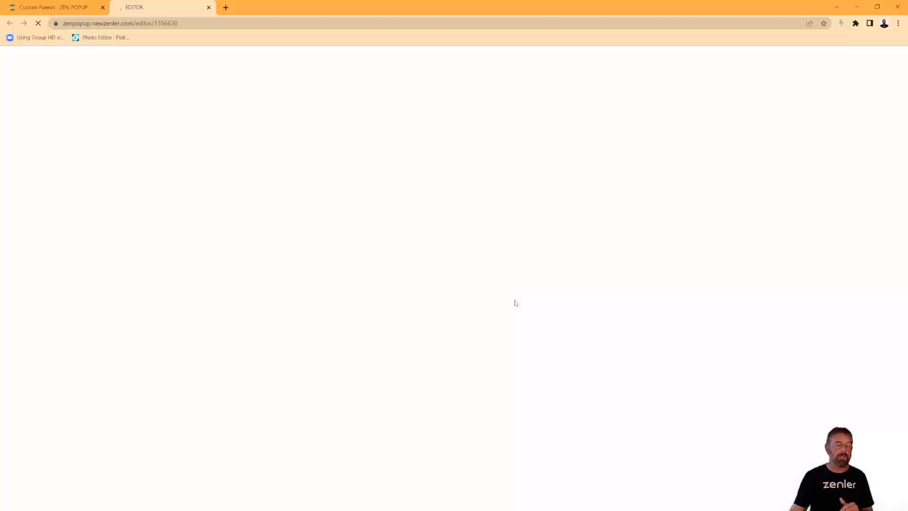
pyautogui.click(34, 8)
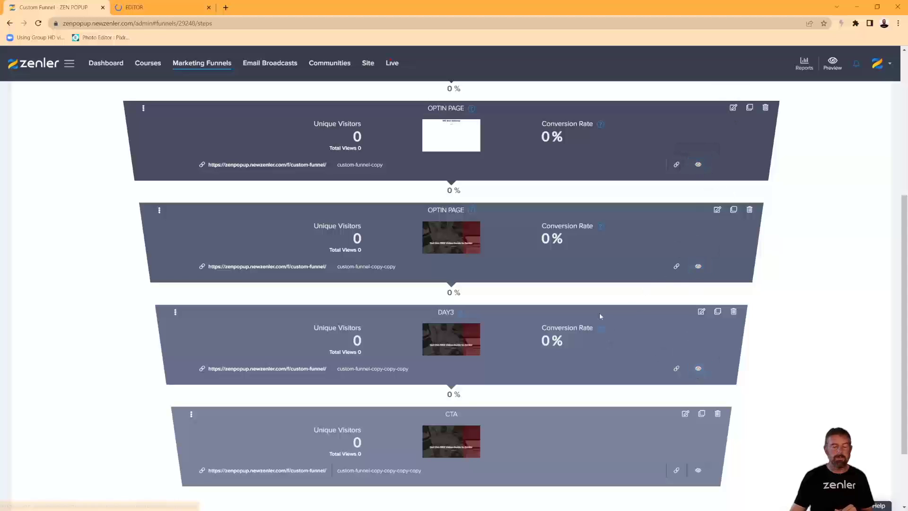
pyautogui.click(169, 9)
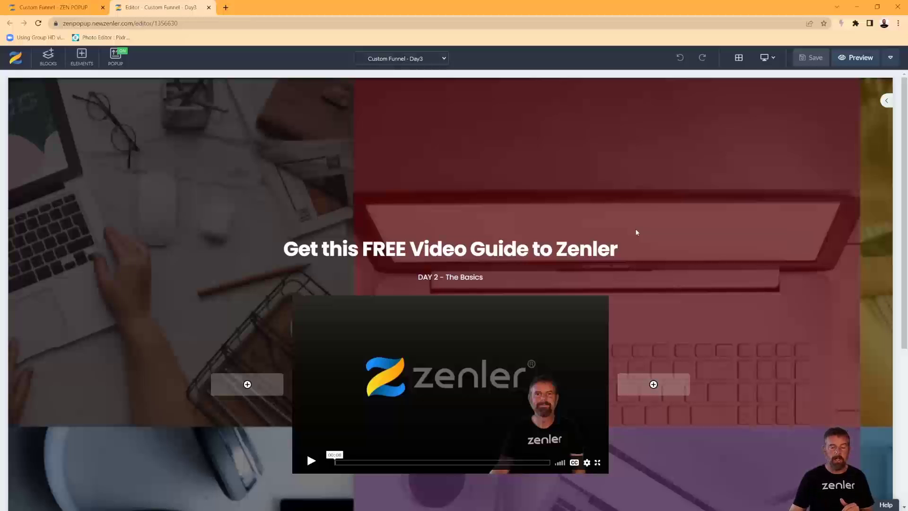
pyautogui.click(447, 277)
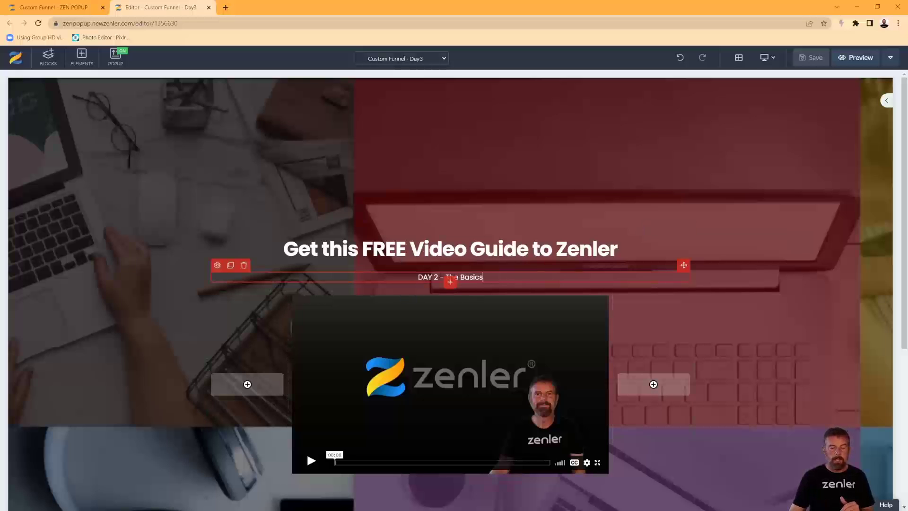
pyautogui.doubleClick(436, 277)
pyautogui.write('3')
pyautogui.moveTo(484, 277); pyautogui.dragTo(446, 278)
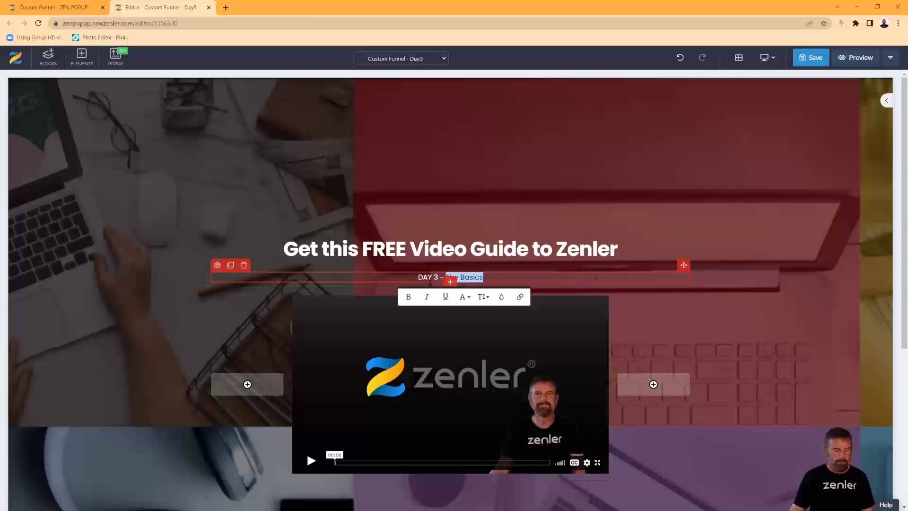
pyautogui.write('Create y')
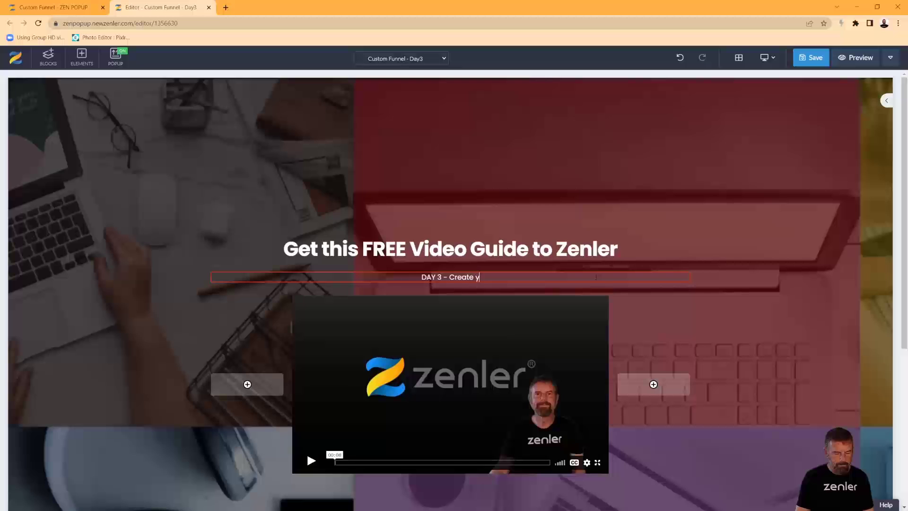
pyautogui.write('our site an')
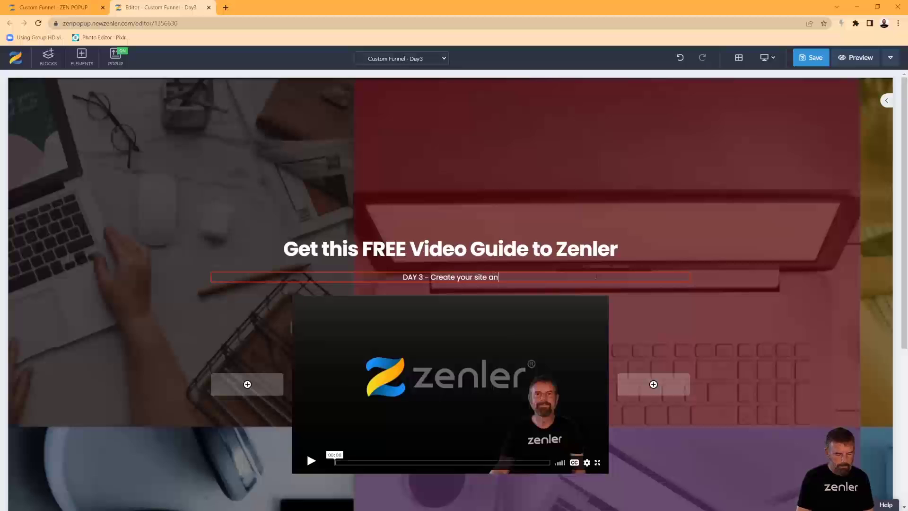
pyautogui.write('d course')
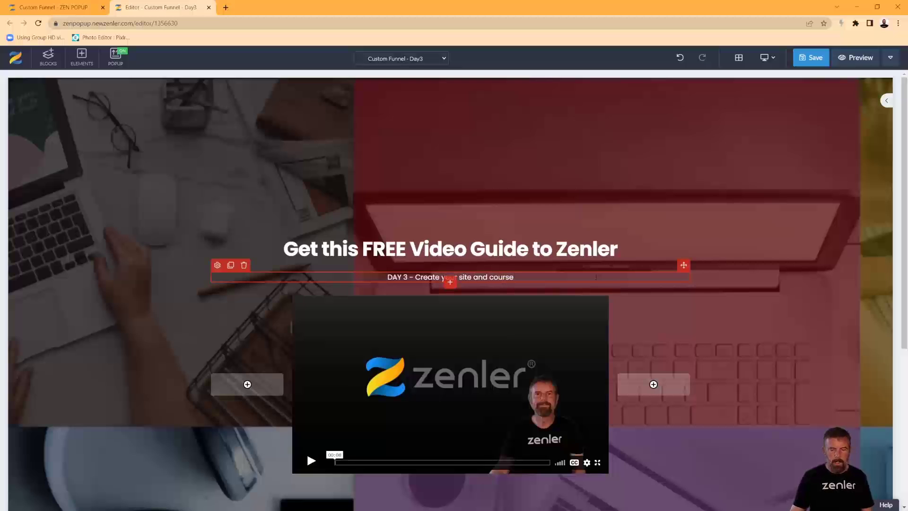
# - Save the DAY3 page, accepting its SEO settings as they are, and close its editor
pyautogui.click(811, 58)
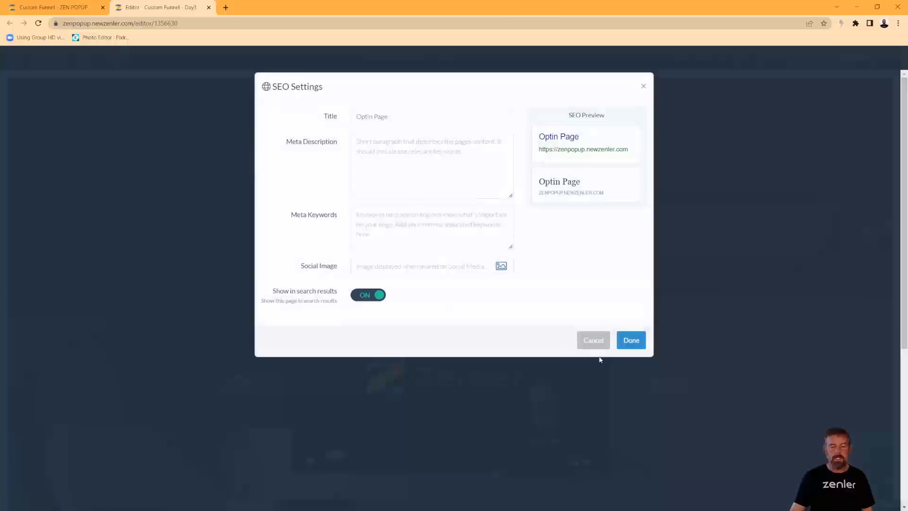
pyautogui.click(631, 340)
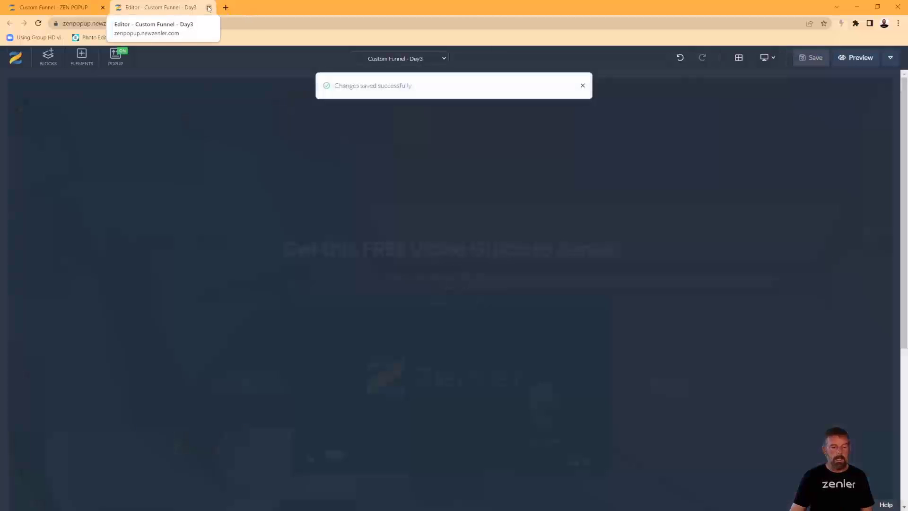
pyautogui.click(208, 8)
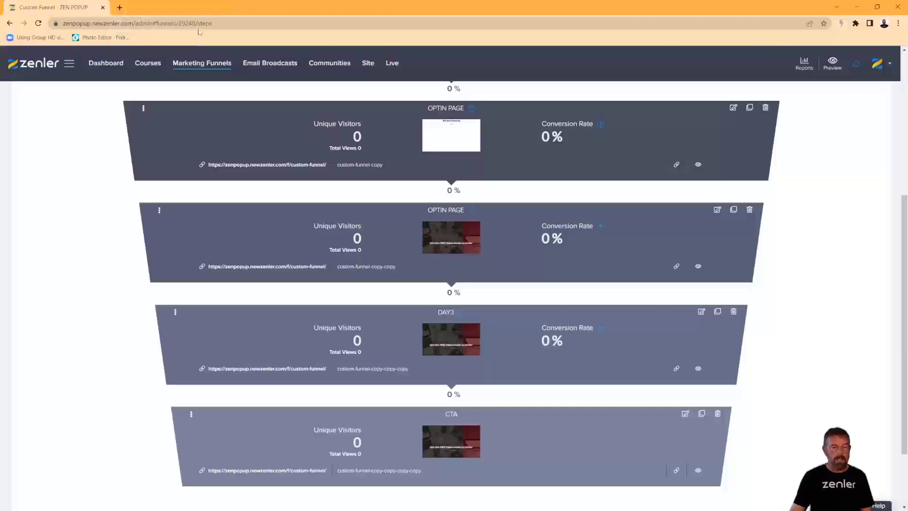
# - Open the CTA funnel step for editing and change its subheading to "Get more take our intensive LIVE training course"
pyautogui.click(685, 413)
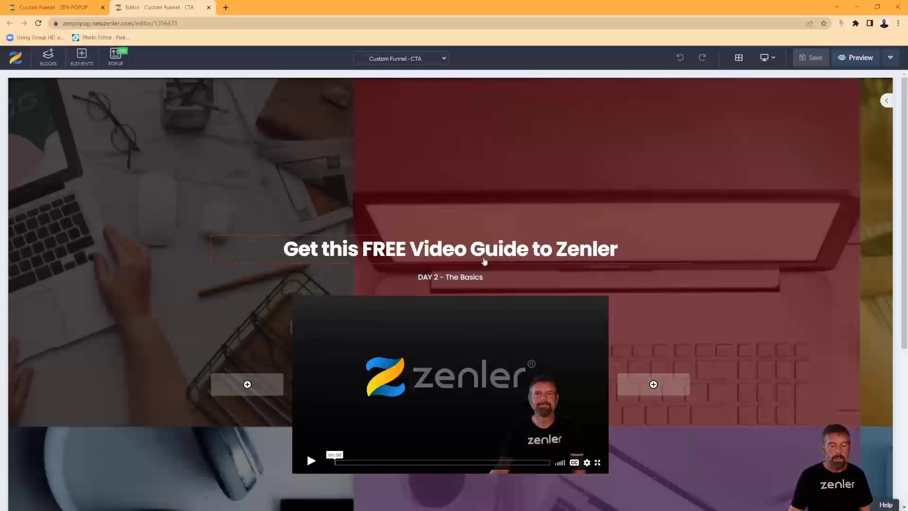
pyautogui.click(450, 278)
pyautogui.tripleClick(450, 278)
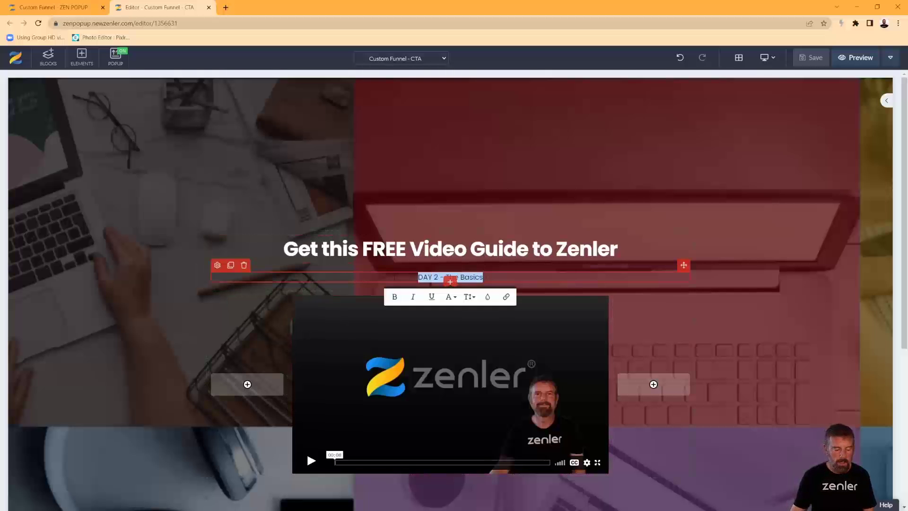
pyautogui.write('Get more')
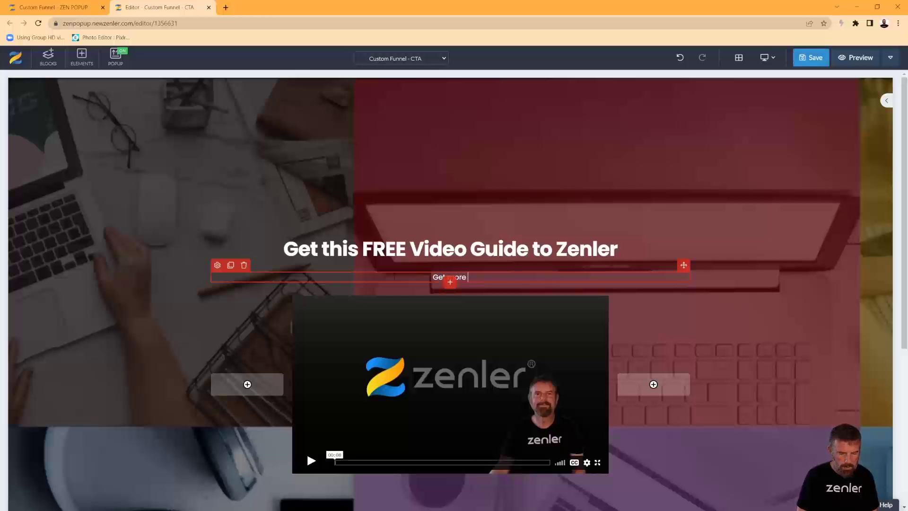
pyautogui.write(' take ou')
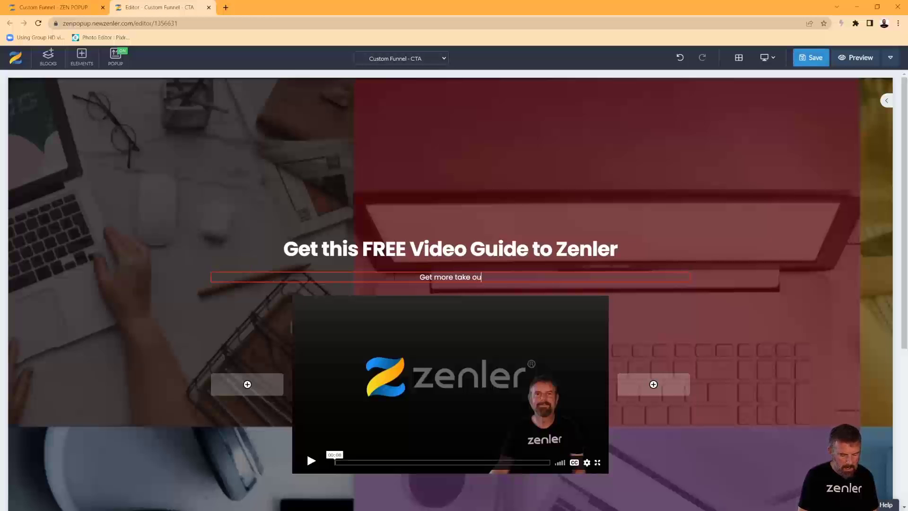
pyautogui.write('r intensi')
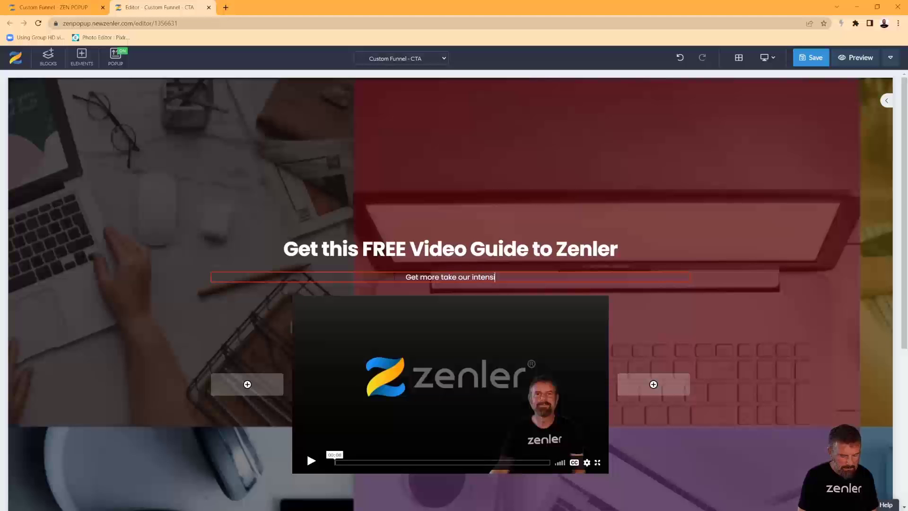
pyautogui.write('ve LIV')
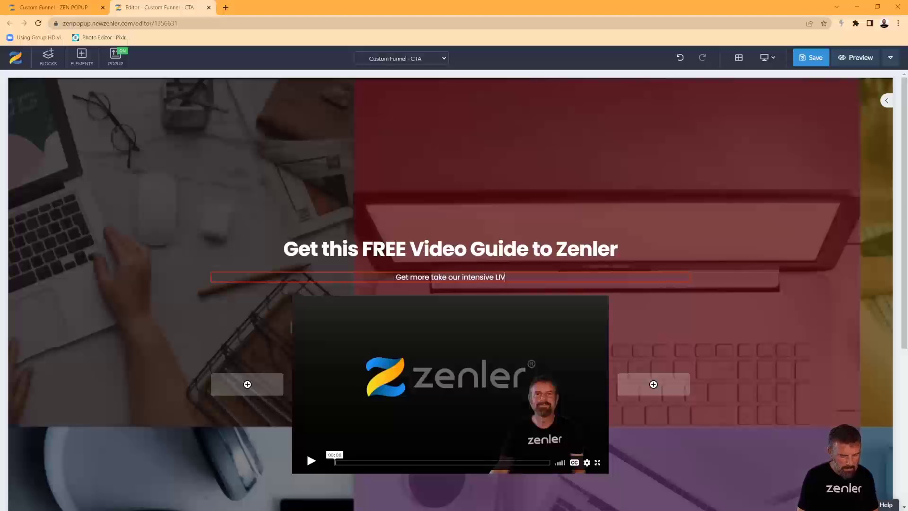
pyautogui.write('E training course')
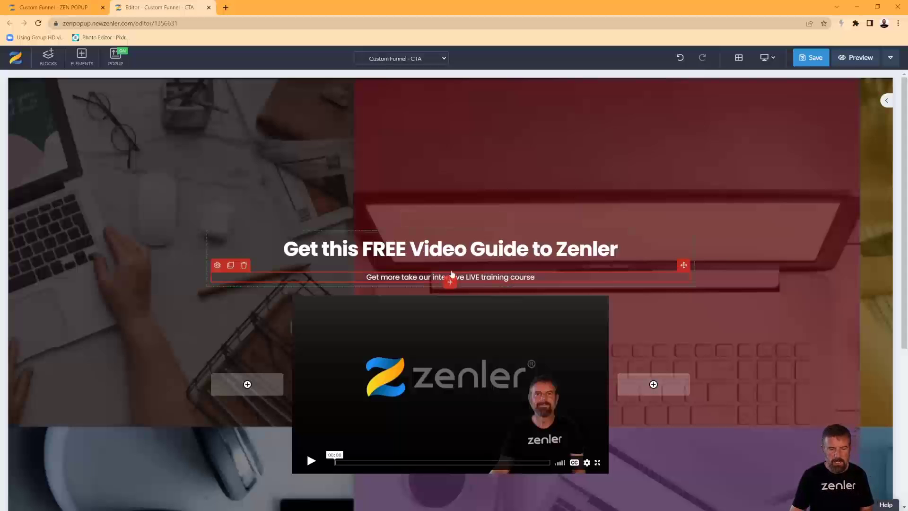
# - Make the word "LIVE" bold in the CTA page subheading
pyautogui.moveTo(480, 277); pyautogui.dragTo(469, 278)
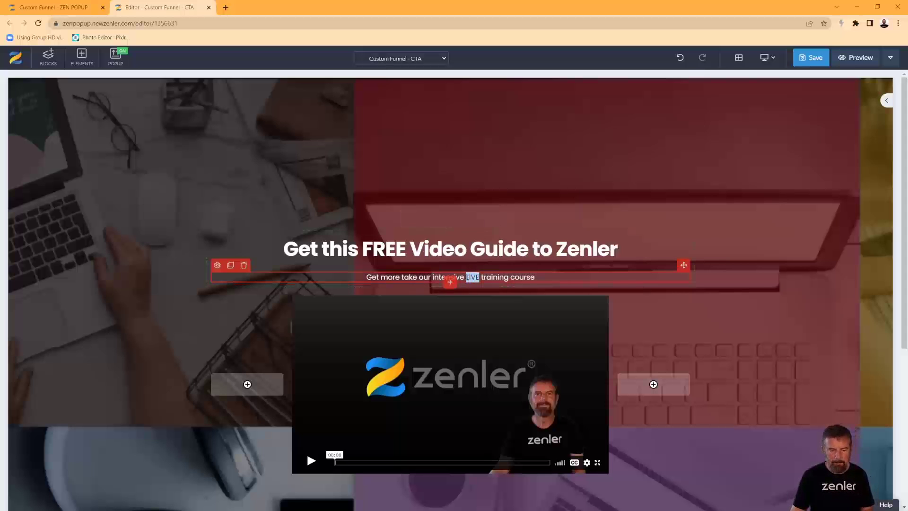
pyautogui.click(417, 298)
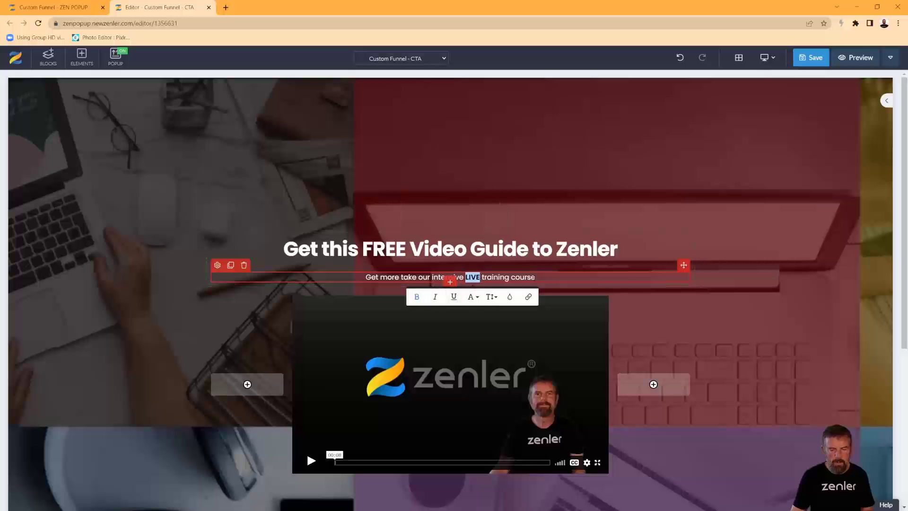
pyautogui.click(492, 278)
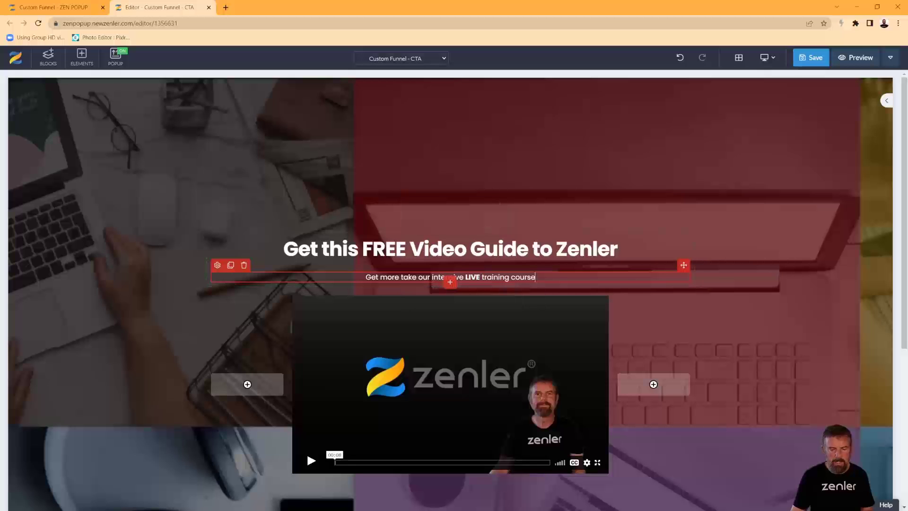
# - Add the line "BONUS!!!!" above "Get this FREE Video Guide to Zenler" in the main heading
pyautogui.click(493, 251)
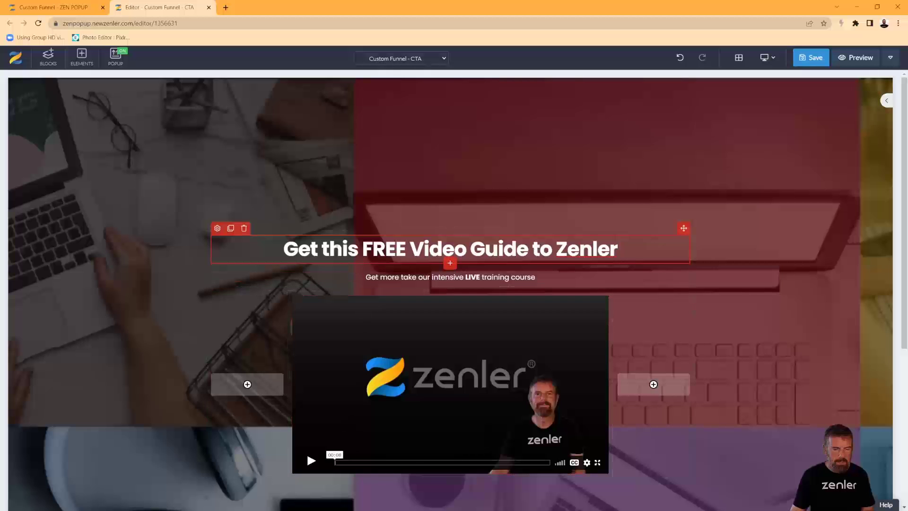
pyautogui.press('Return')
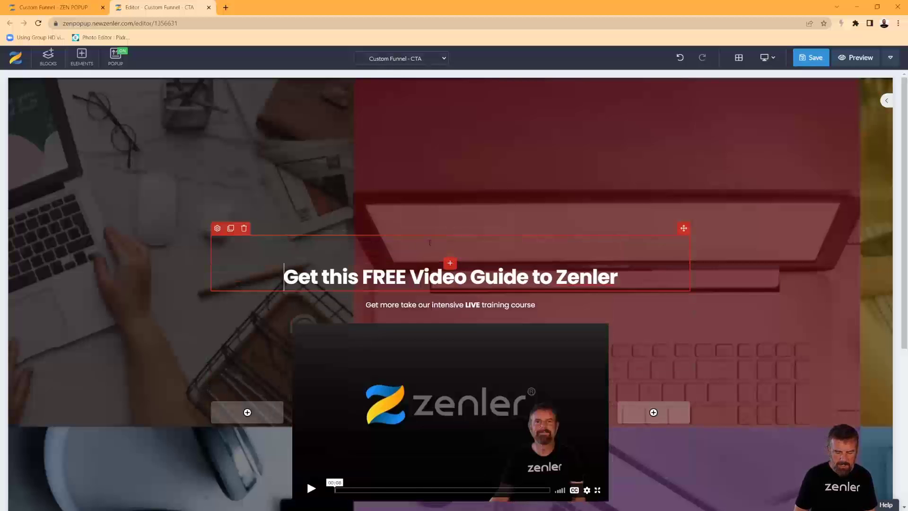
pyautogui.press('Up')
pyautogui.write('BONUS!!!!')
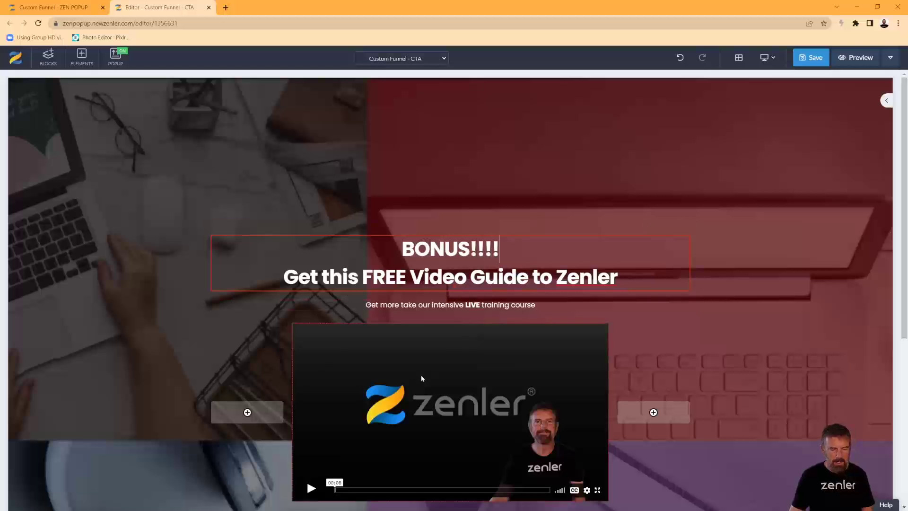
# - Replace the CTA page's video by uploading CTA DAY.mp4 from the STEPS folder
pyautogui.click(299, 328)
pyautogui.click(298, 317)
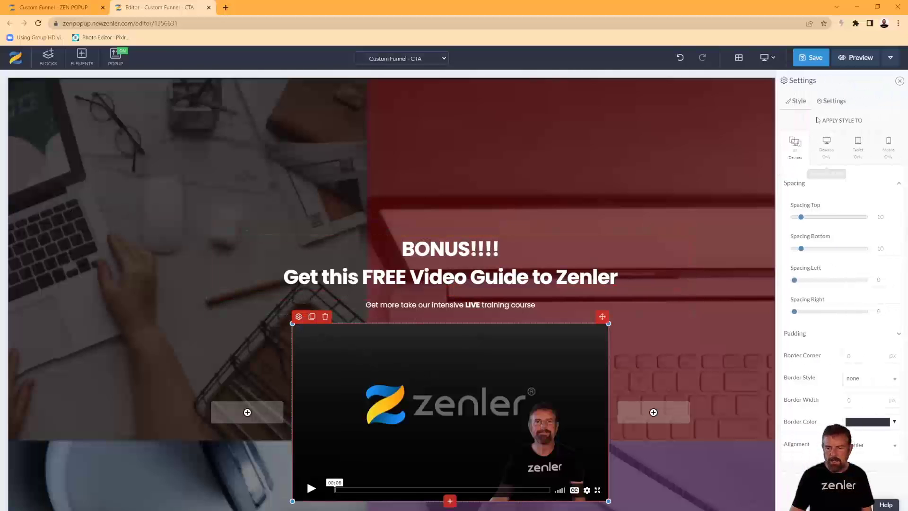
pyautogui.click(826, 103)
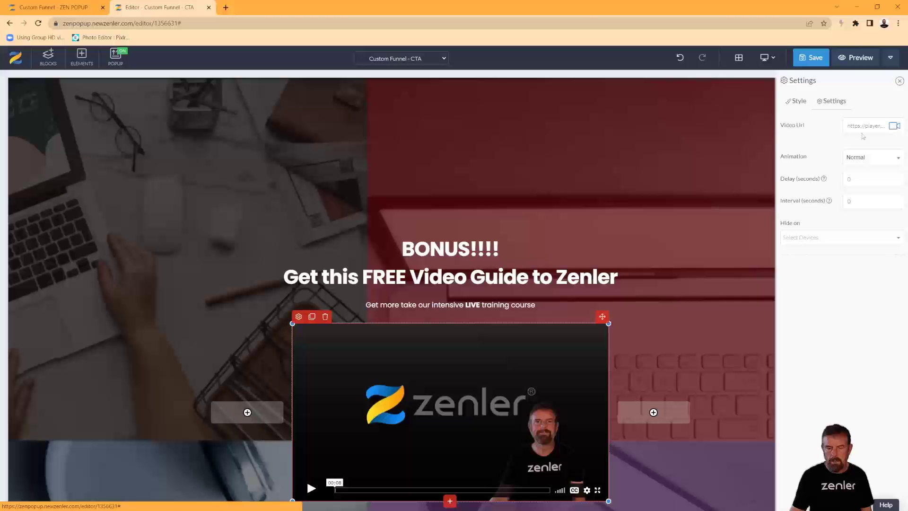
pyautogui.click(894, 125)
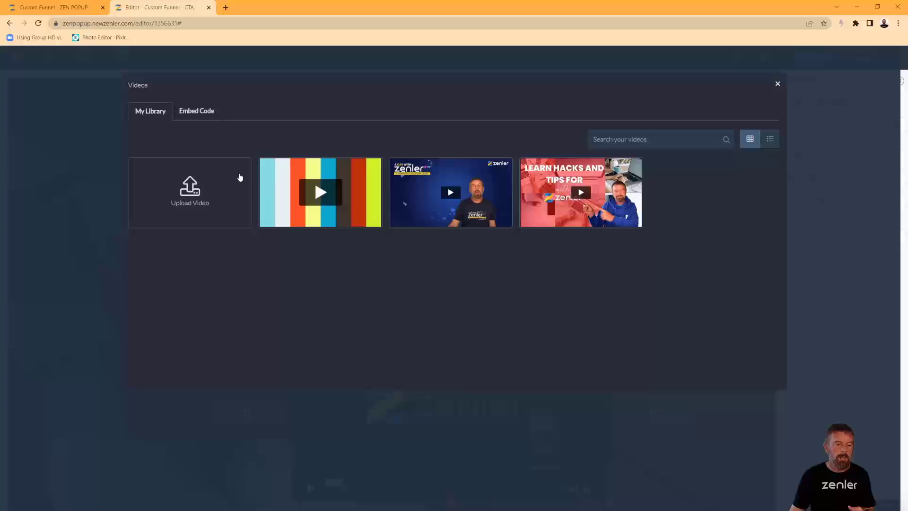
pyautogui.click(250, 189)
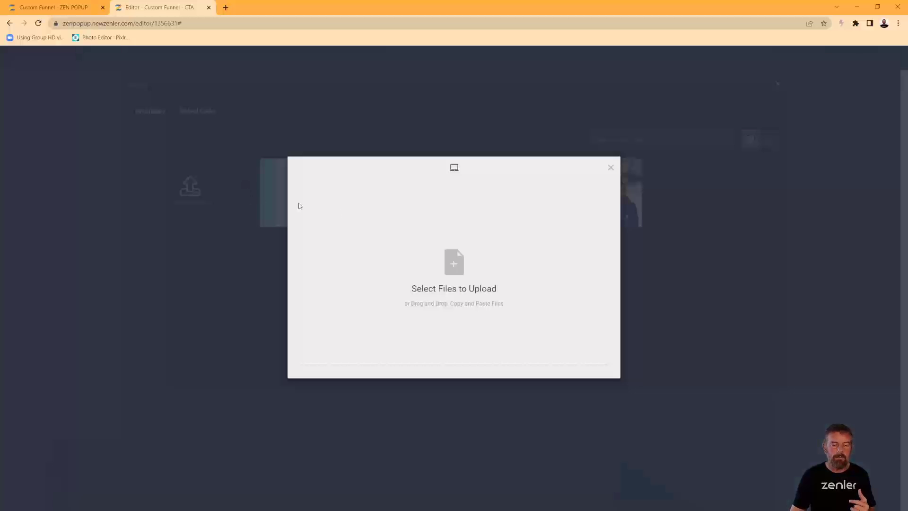
pyautogui.click(477, 258)
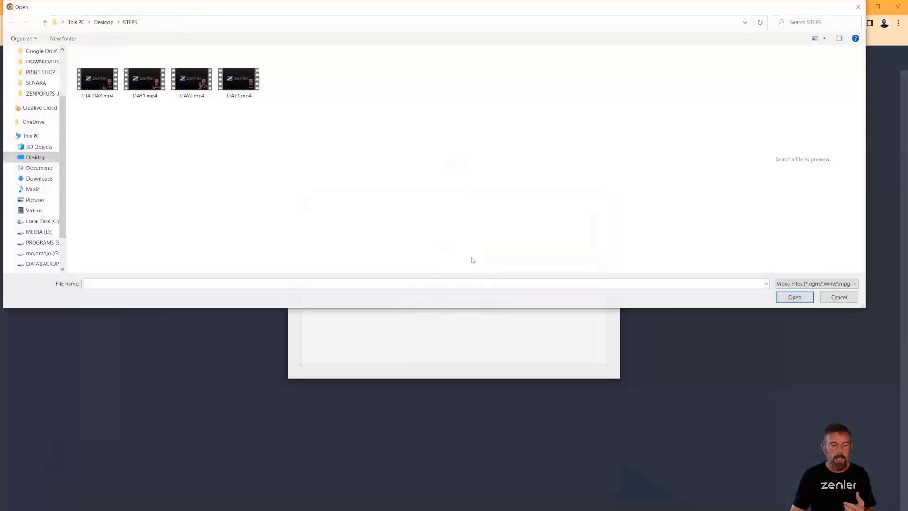
pyautogui.click(96, 88)
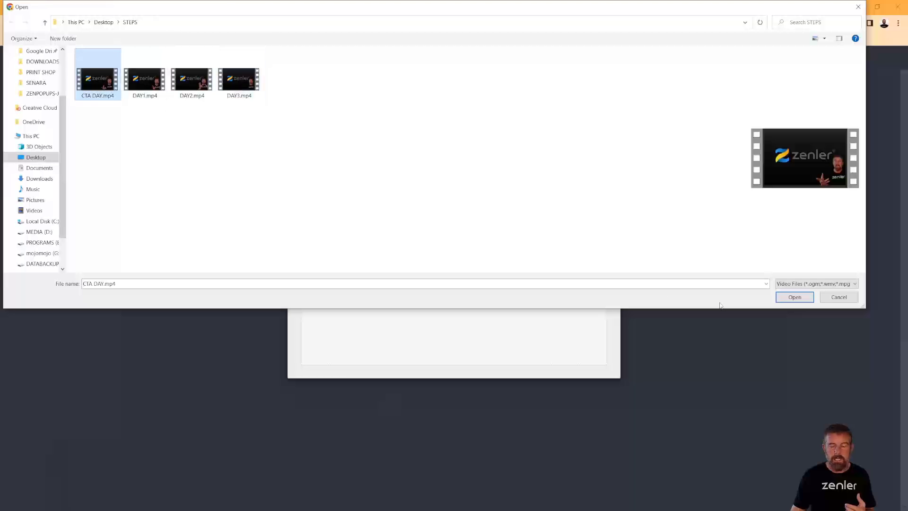
pyautogui.click(793, 297)
pyautogui.click(594, 367)
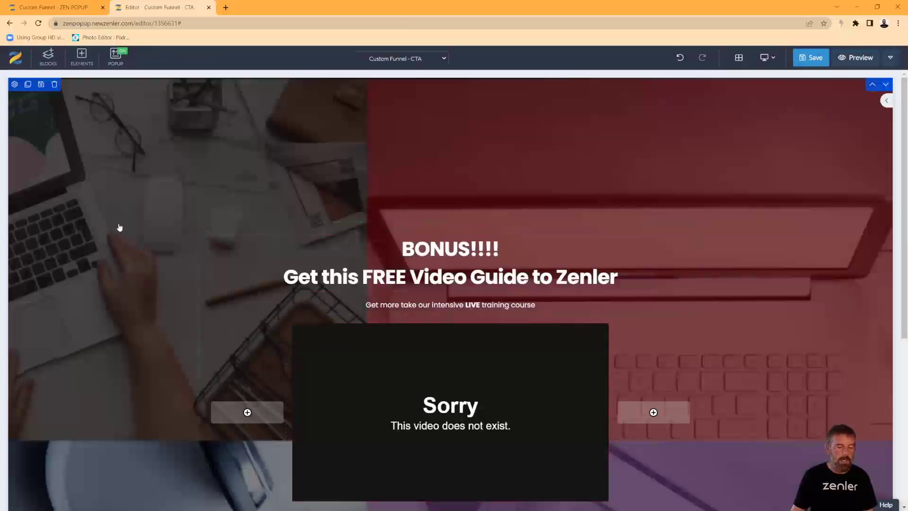
# - Change the main heading's text color to orange and leave its settings
pyautogui.click(266, 239)
pyautogui.click(891, 450)
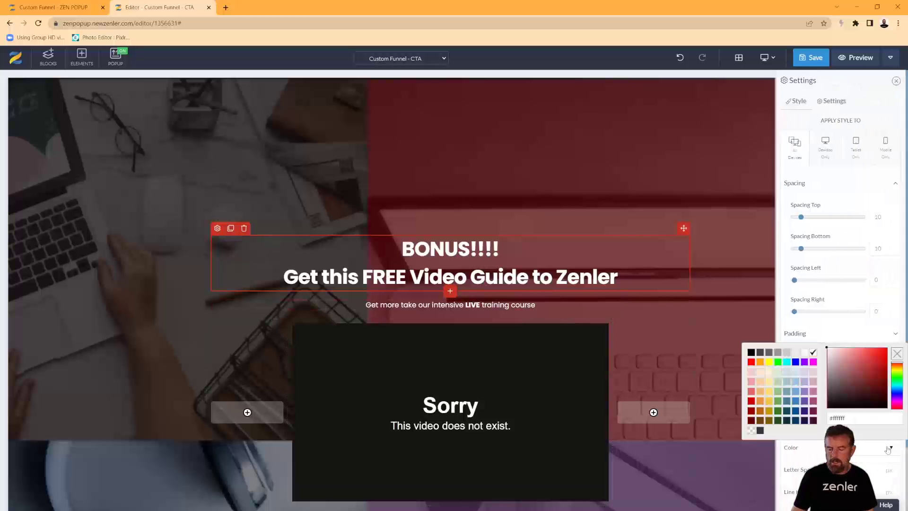
pyautogui.click(760, 364)
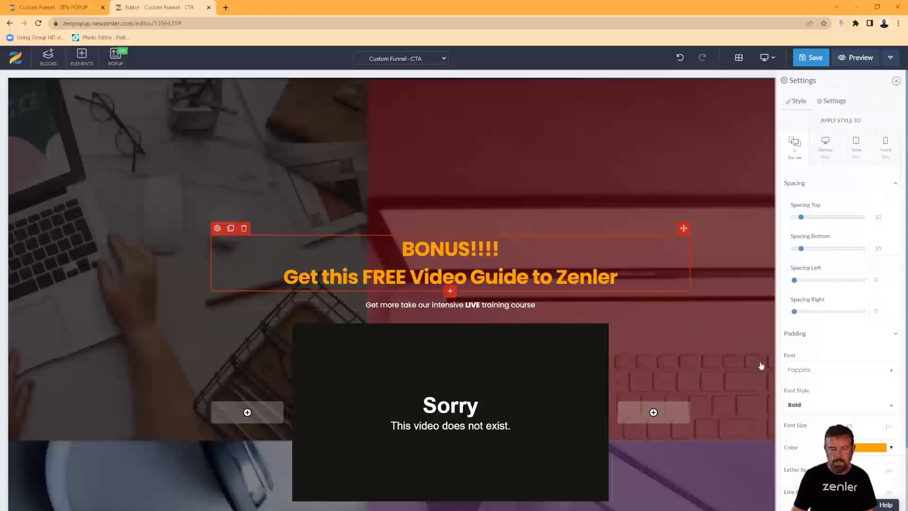
pyautogui.click(97, 212)
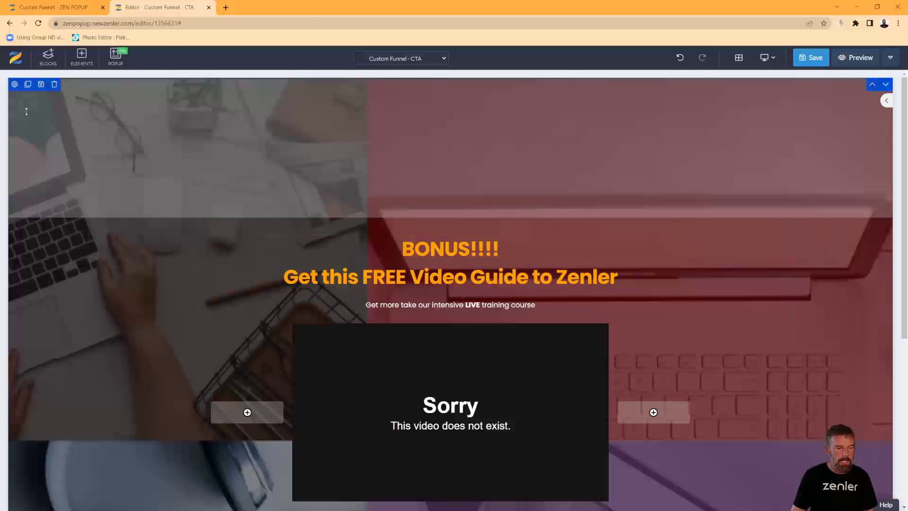
# - Set the block's background overlay opacity to 0.6 and reduce the empty space above the heading
pyautogui.click(15, 84)
pyautogui.moveTo(825, 350); pyautogui.dragTo(832, 350)
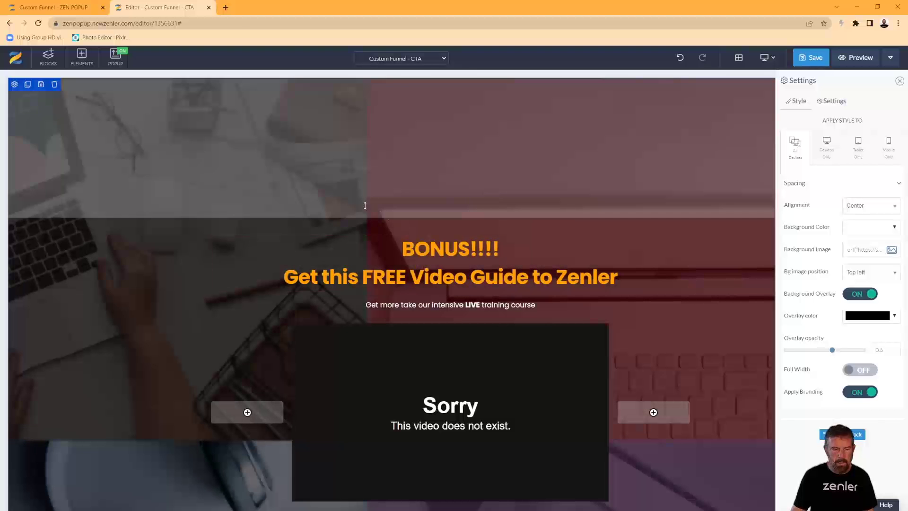
pyautogui.moveTo(365, 205); pyautogui.dragTo(360, 137)
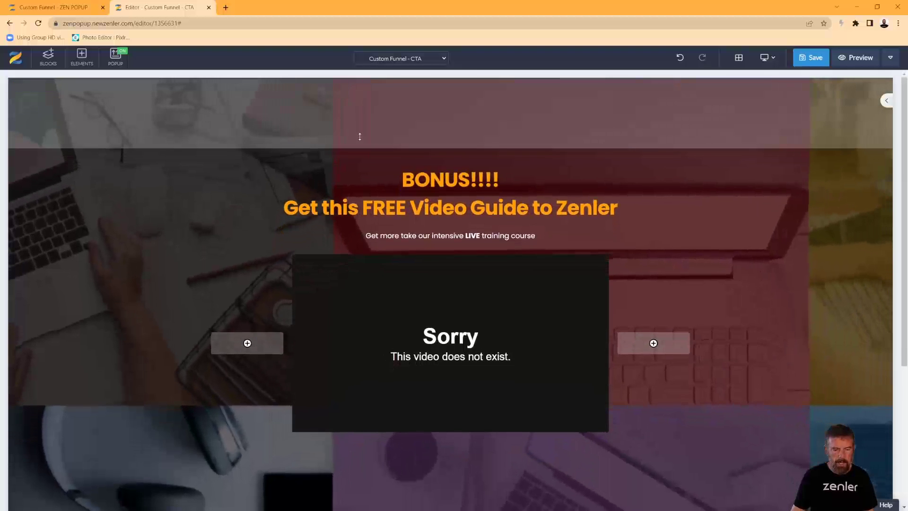
# - Widen the video's column on both sides, narrowing the empty columns beside it equally
pyautogui.click(287, 346)
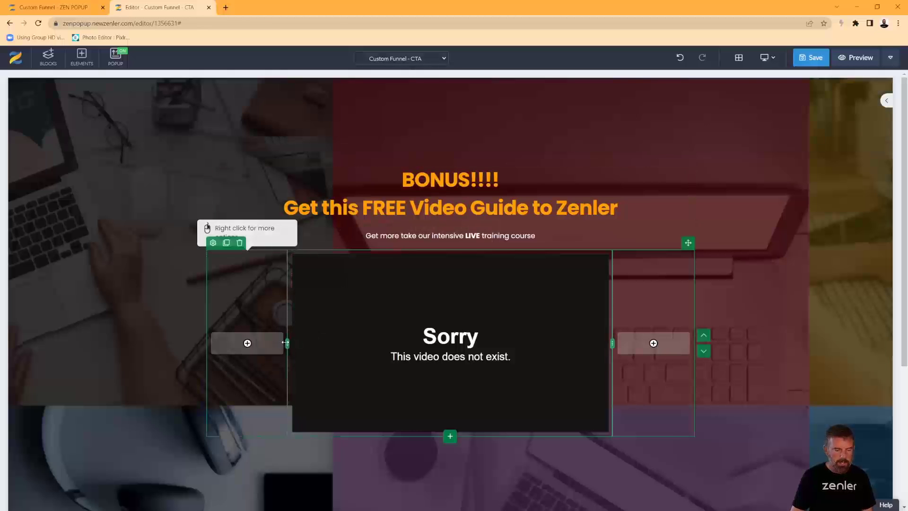
pyautogui.moveTo(287, 344); pyautogui.dragTo(248, 350)
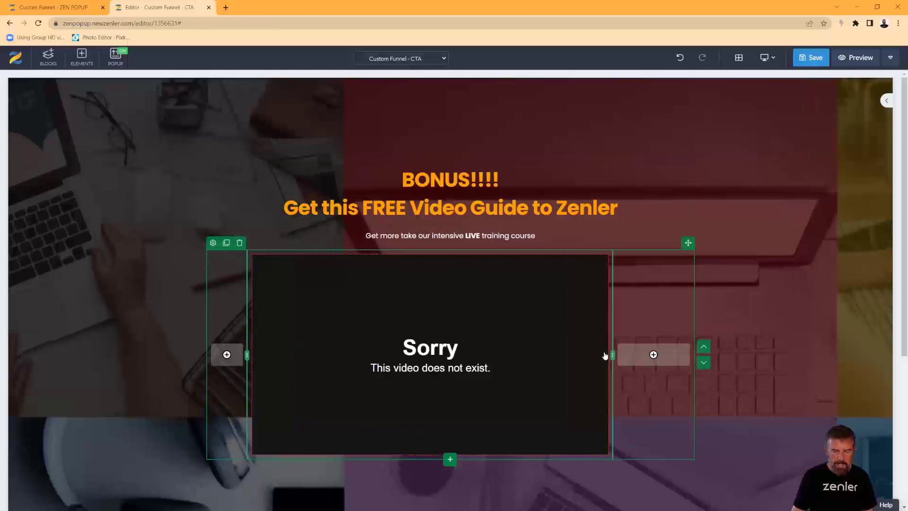
pyautogui.moveTo(631, 355); pyautogui.dragTo(630, 351)
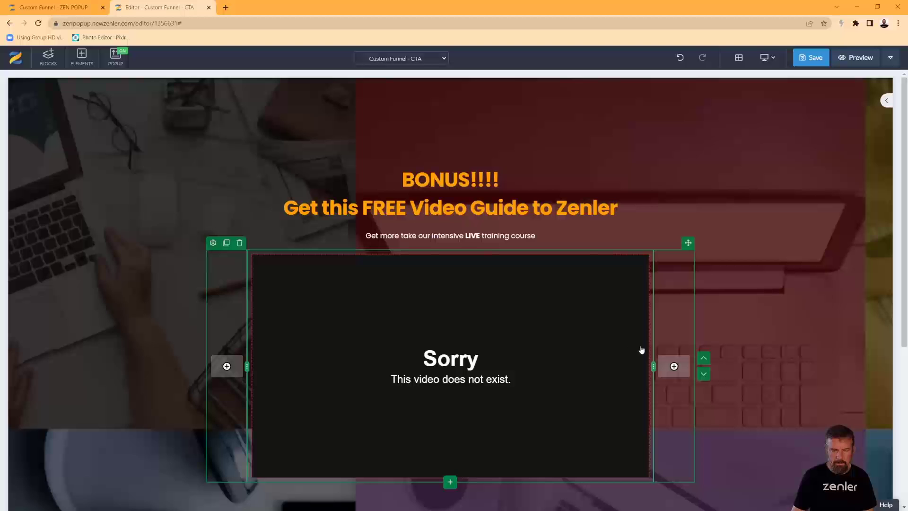
pyautogui.click(777, 318)
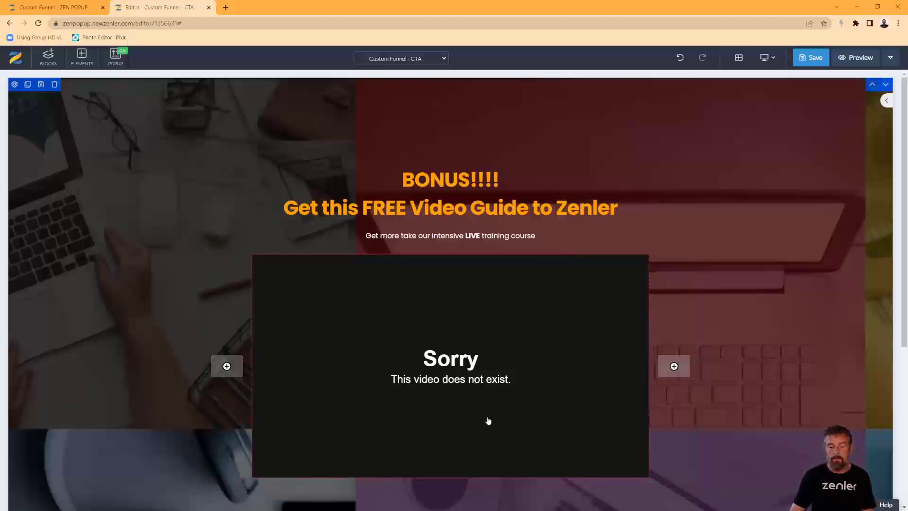
# - Insert a three-column row between the main heading and the subheading and narrow its outer columns
pyautogui.click(466, 439)
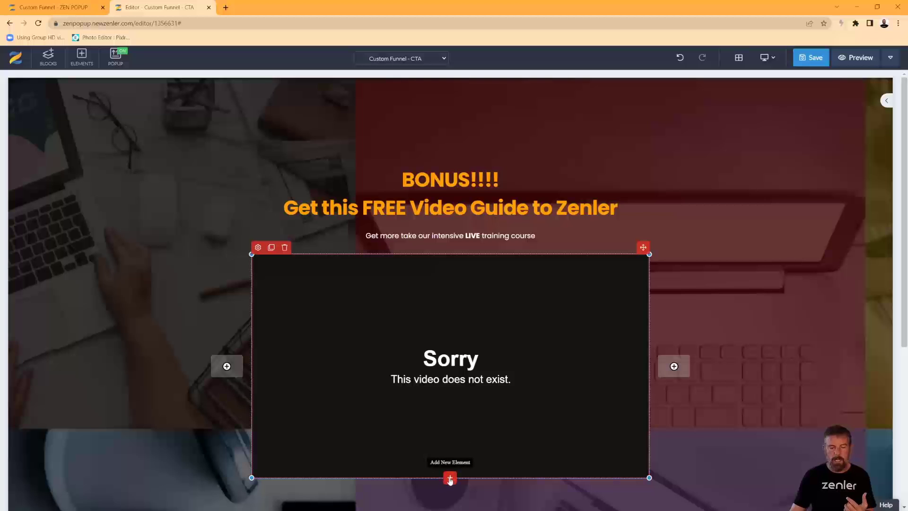
pyautogui.click(452, 214)
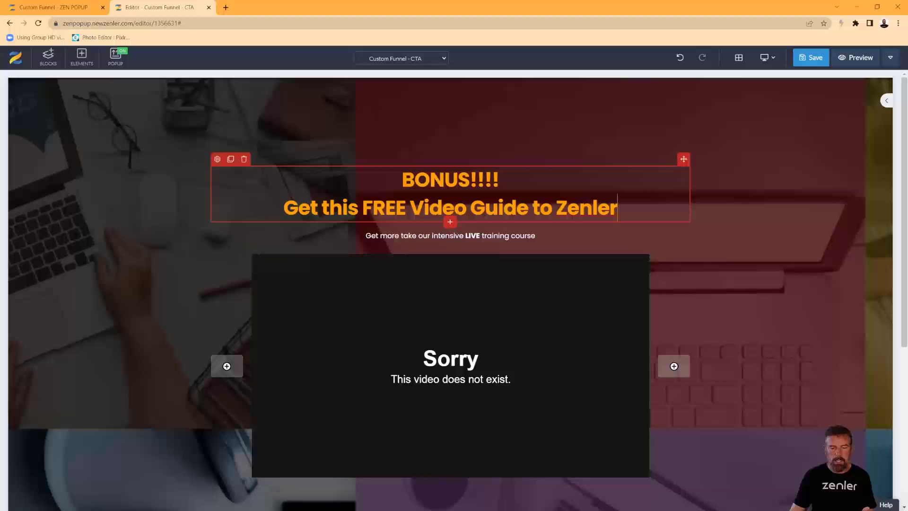
pyautogui.click(450, 223)
pyautogui.click(395, 226)
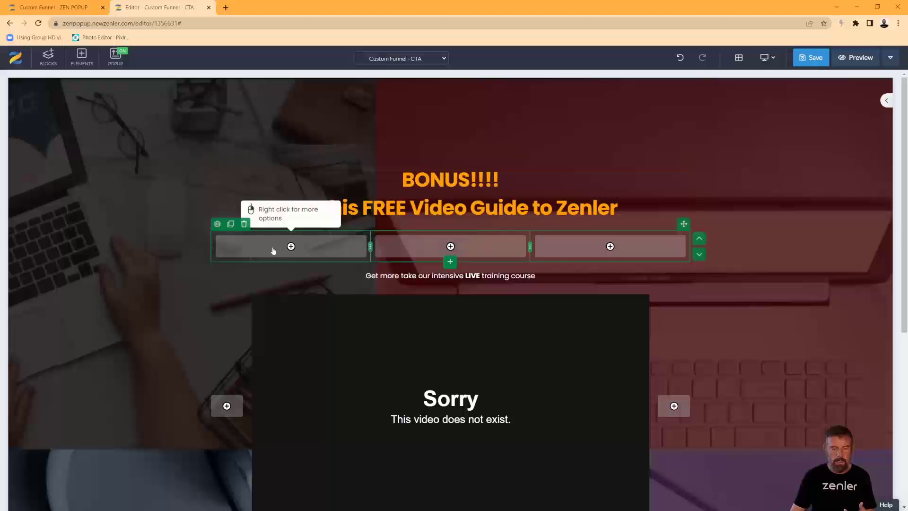
pyautogui.moveTo(261, 251); pyautogui.dragTo(251, 250)
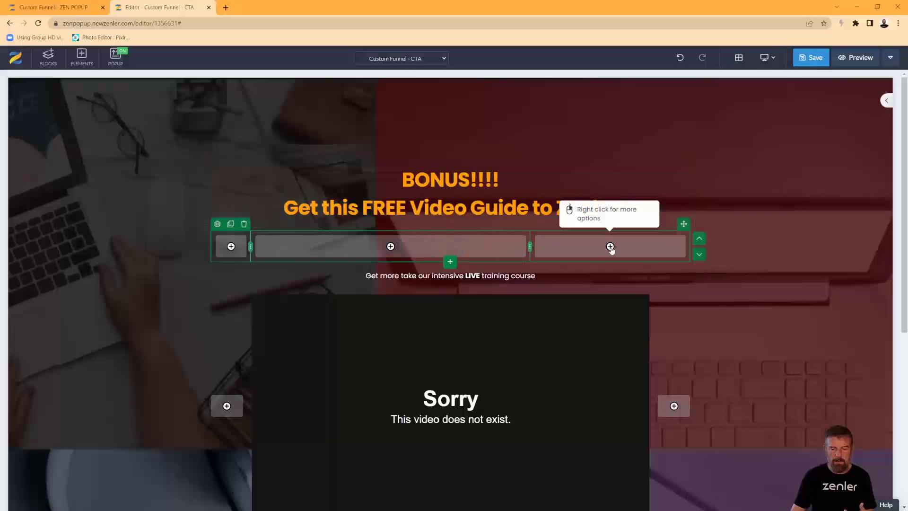
# - Insert a button element into the wide middle column of the row between the main heading and the subheading
pyautogui.click(467, 247)
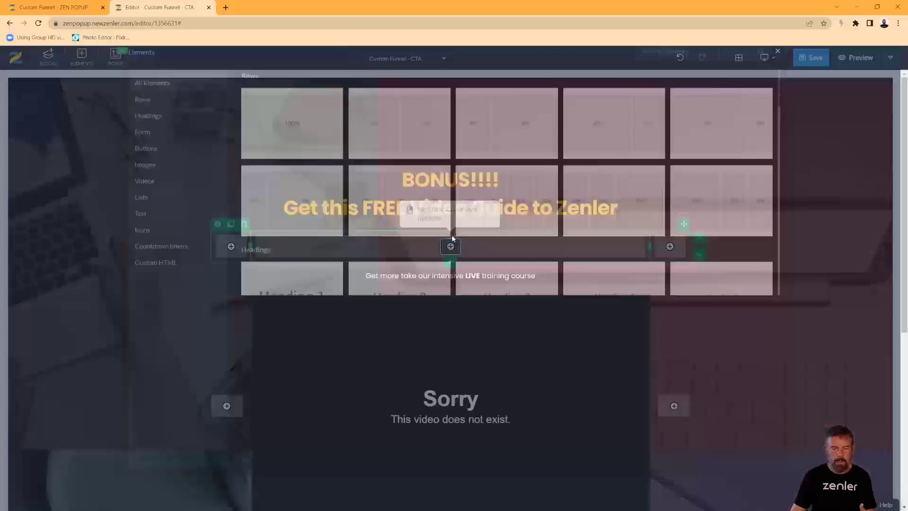
pyautogui.click(142, 181)
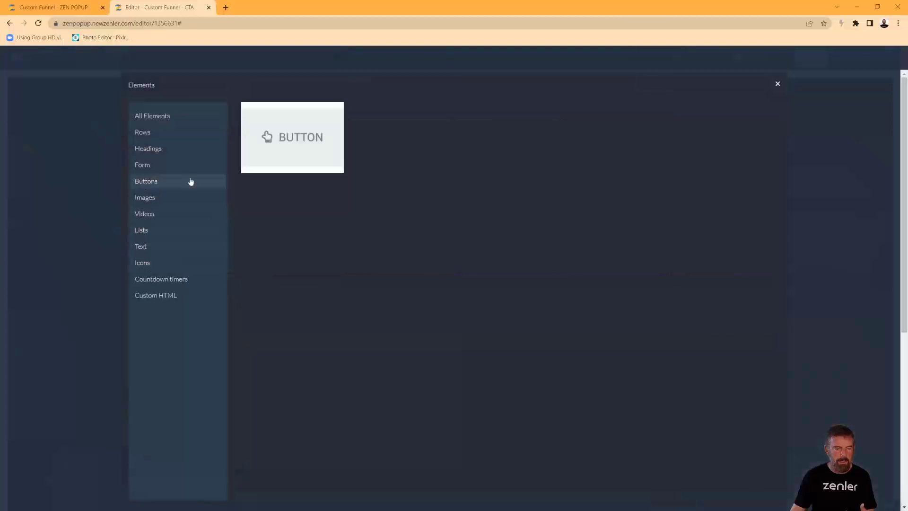
pyautogui.click(317, 138)
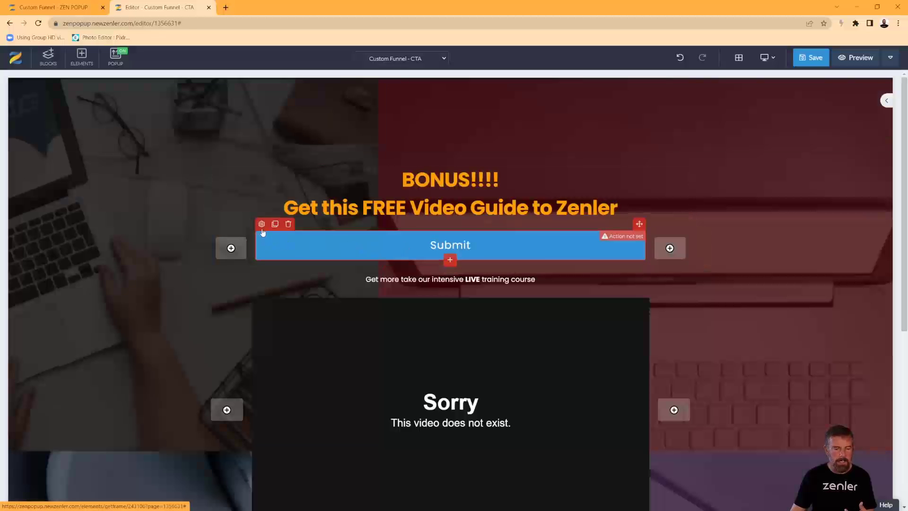
# - Set the new button's action to Go to Link and its text to "GET THIS VIP EXPERIENCE!"
pyautogui.click(262, 223)
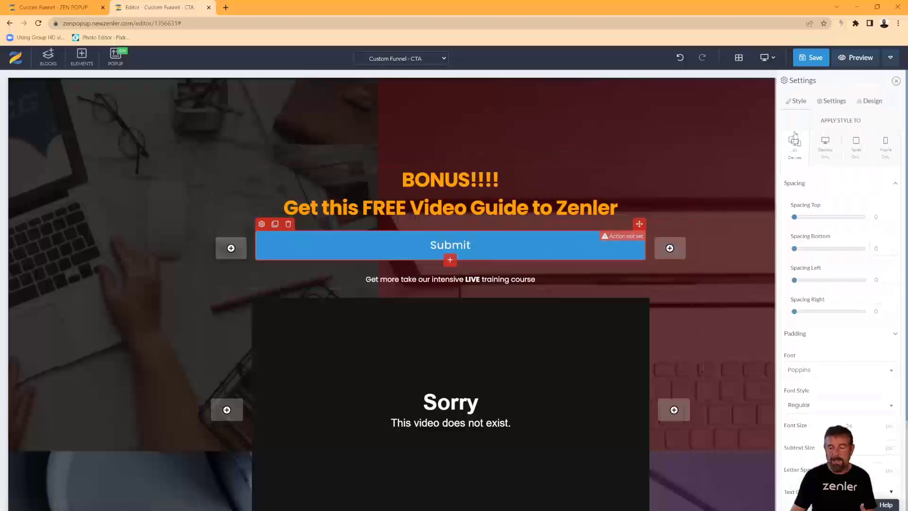
pyautogui.click(834, 101)
pyautogui.click(876, 181)
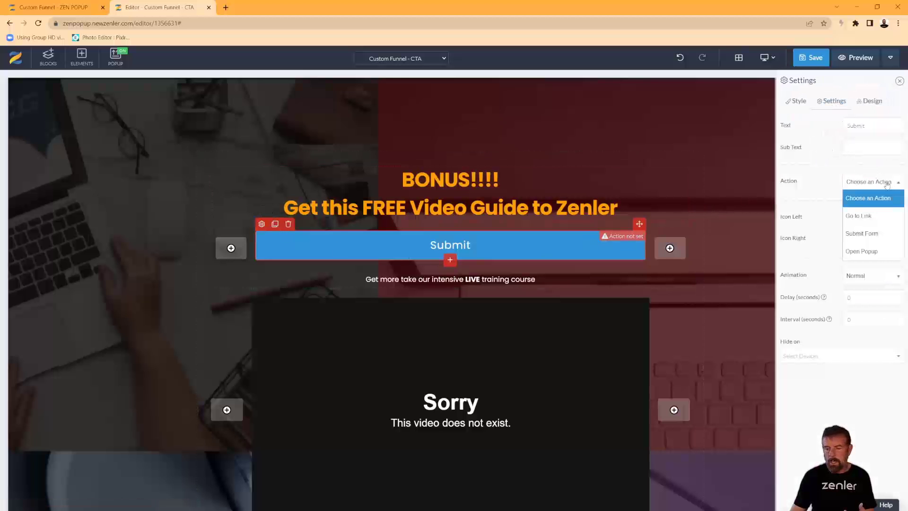
pyautogui.click(845, 213)
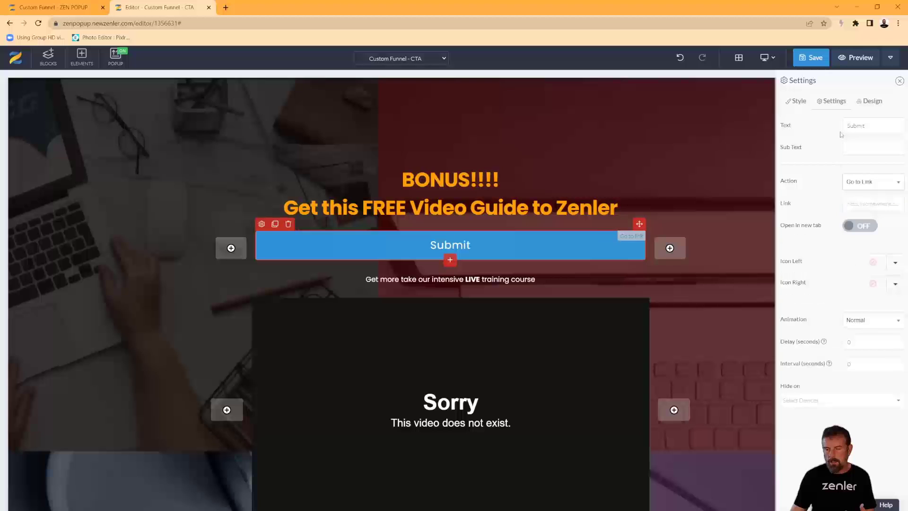
pyautogui.write('GET THIS')
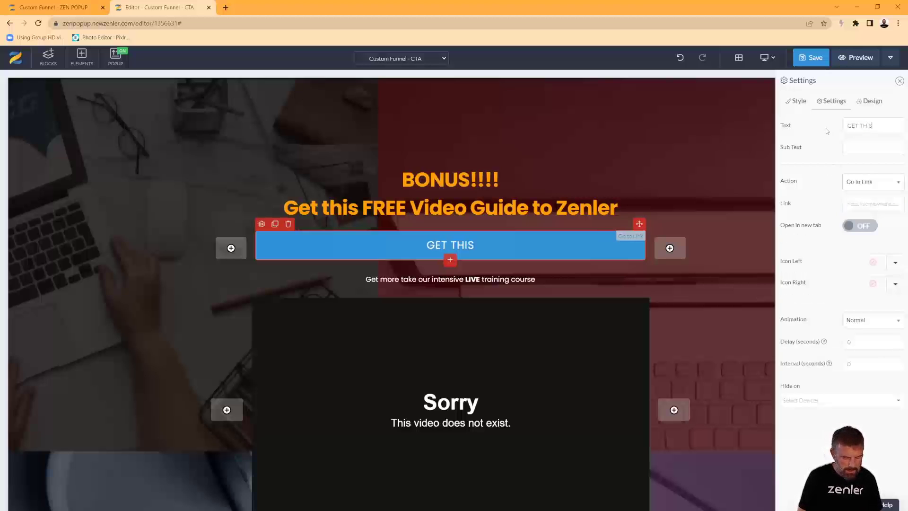
pyautogui.write(' VIP')
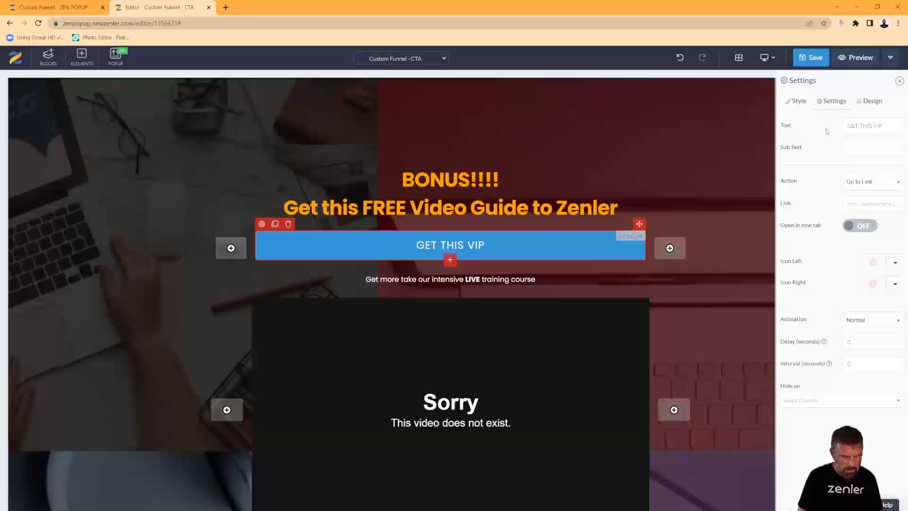
pyautogui.write(' EX')
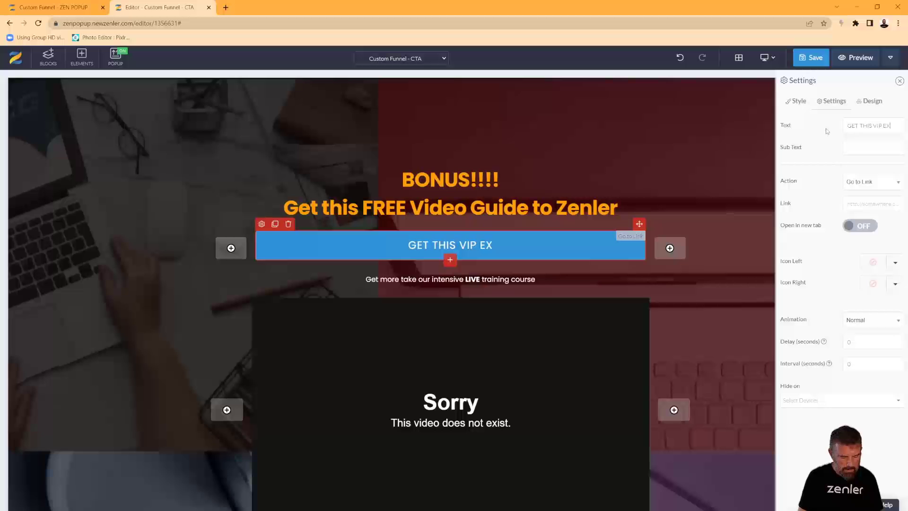
pyautogui.write('PERIENCE')
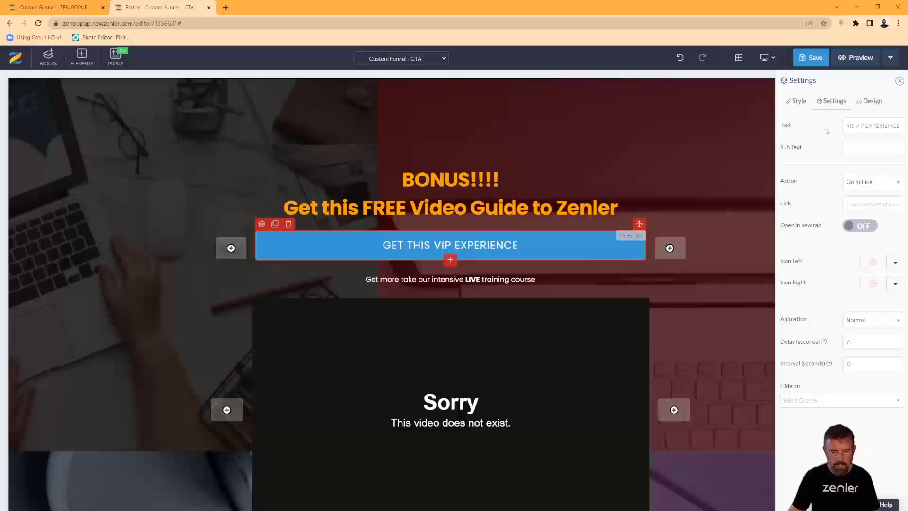
pyautogui.write('!')
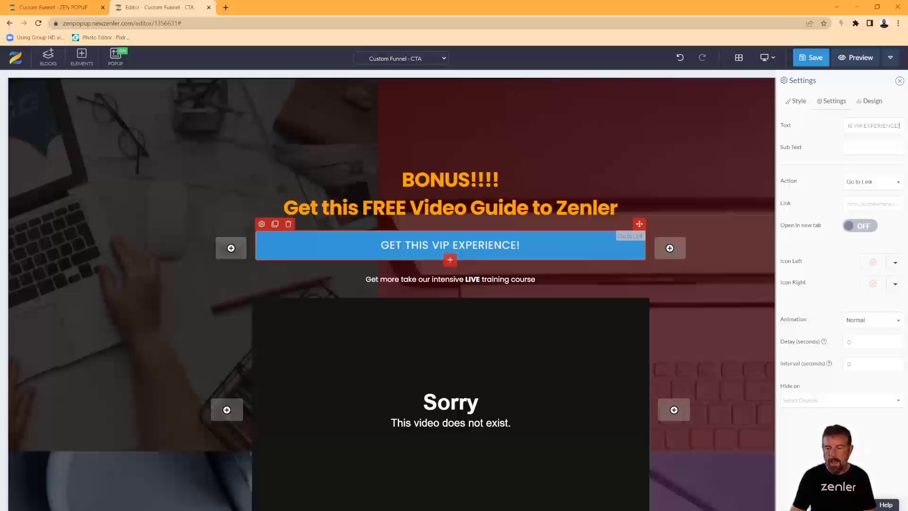
# - Give the button an orange background color and set its font style to Bold
pyautogui.click(798, 102)
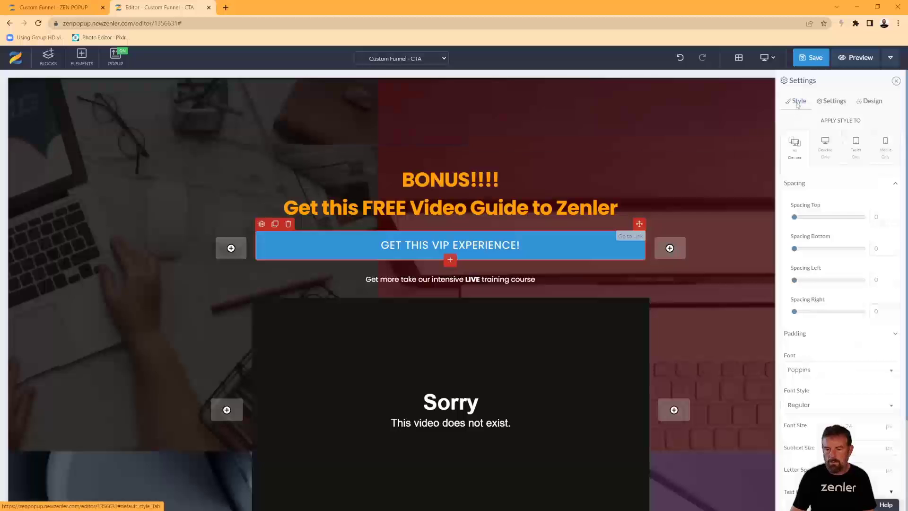
pyautogui.scroll(-3, 820, 341)
pyautogui.click(892, 362)
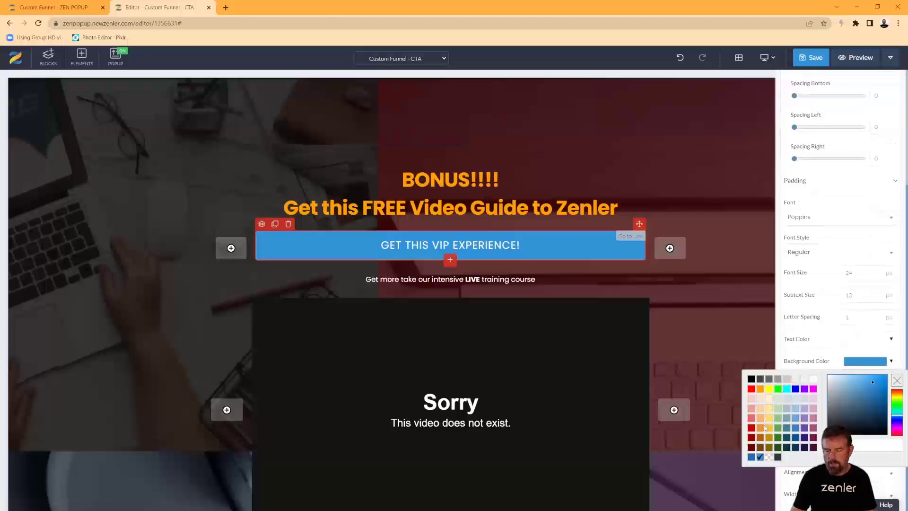
pyautogui.click(760, 388)
pyautogui.click(844, 261)
pyautogui.scroll(-2, 830, 307)
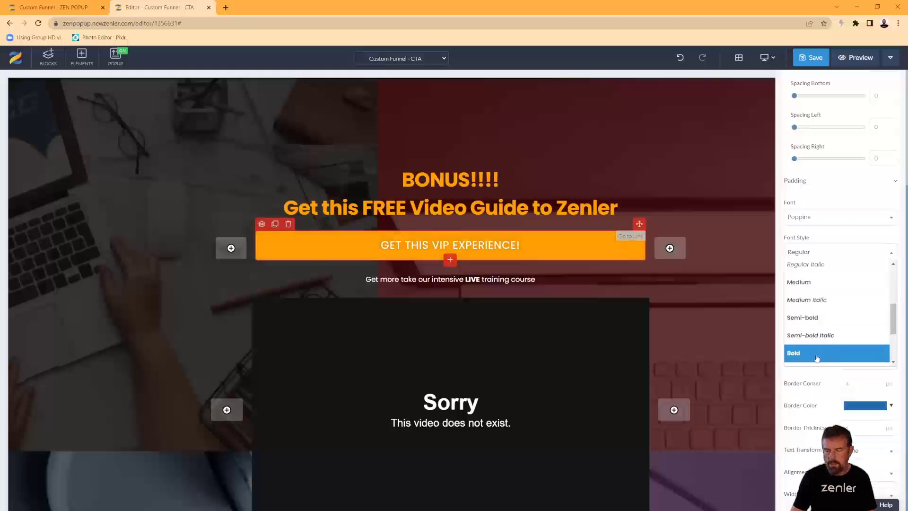
pyautogui.click(816, 358)
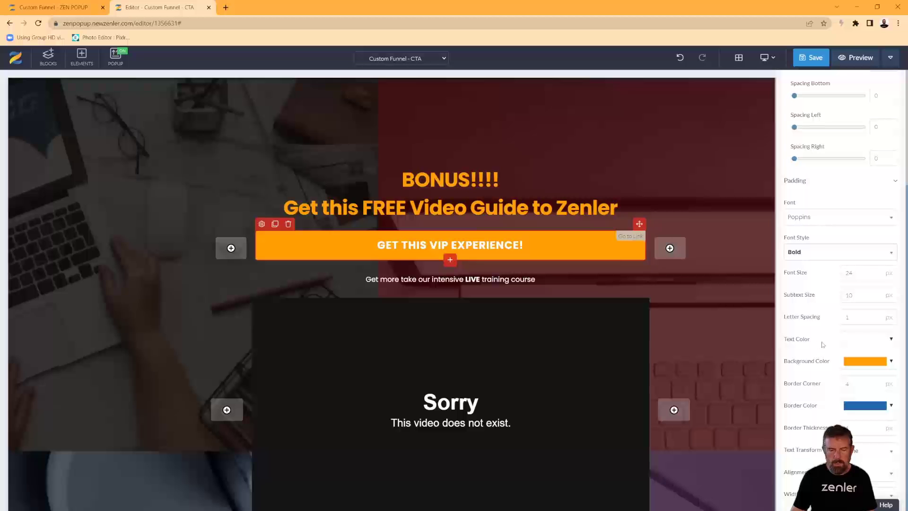
# - Set the button's animation to Bounce with an interval of 5 seconds
pyautogui.scroll(3, 843, 236)
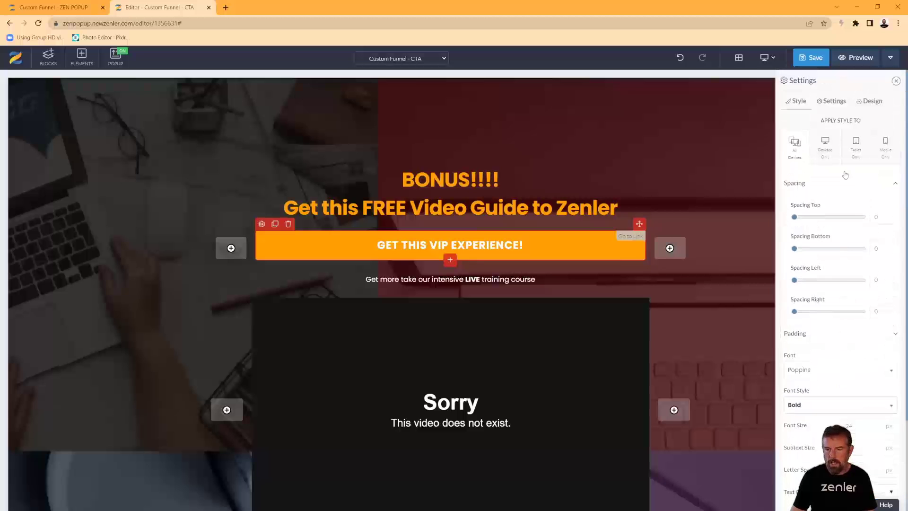
pyautogui.click(839, 102)
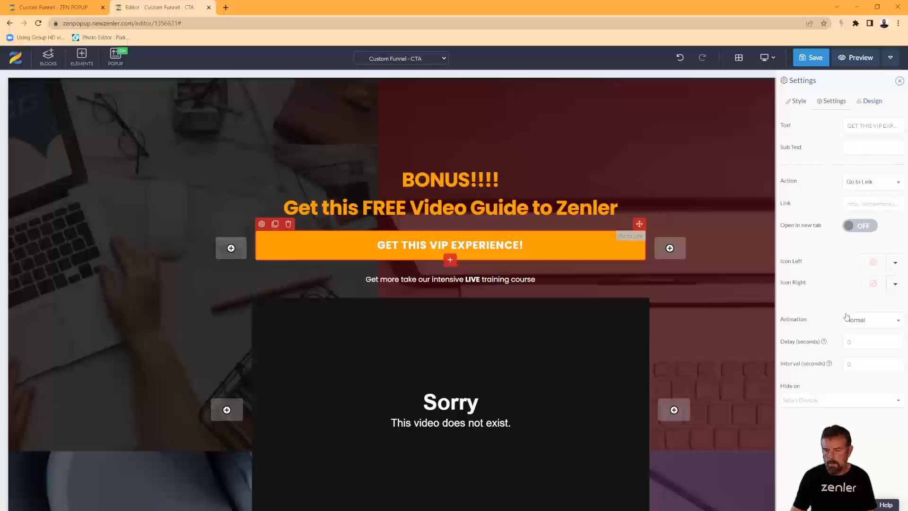
pyautogui.click(866, 320)
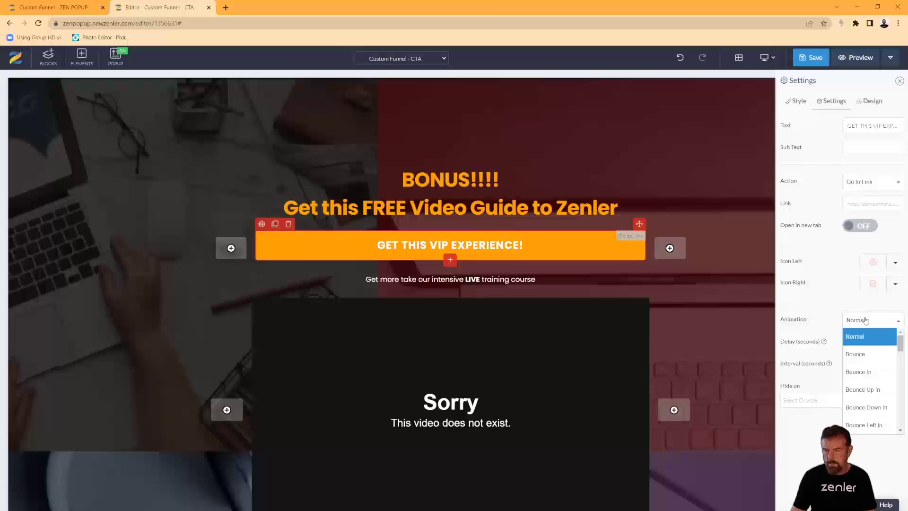
pyautogui.click(853, 359)
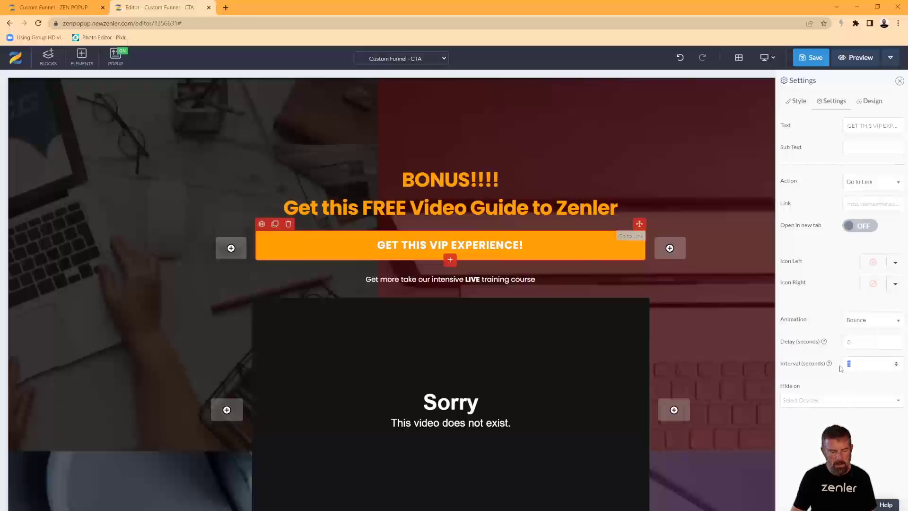
pyautogui.write('5')
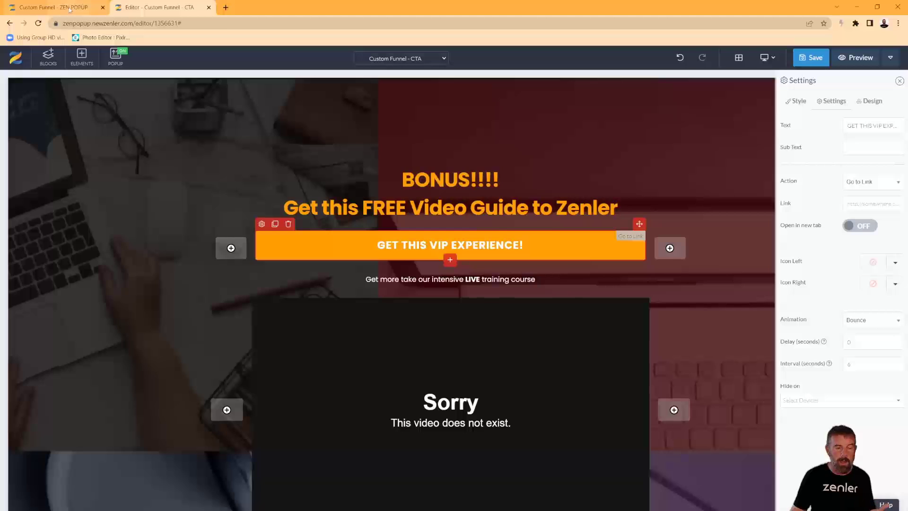
# - From the funnel overview, open the Courses area in a new browser tab and switch to it
pyautogui.click(70, 8)
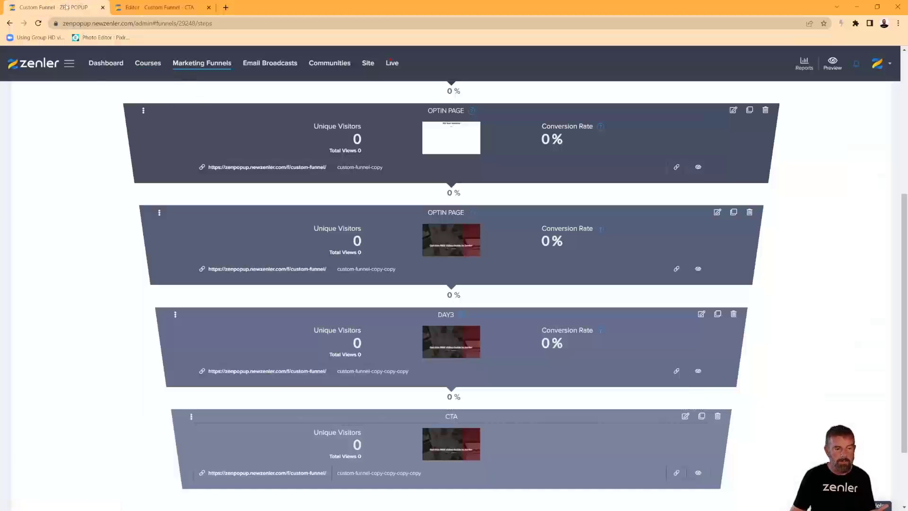
pyautogui.rightClick(147, 66)
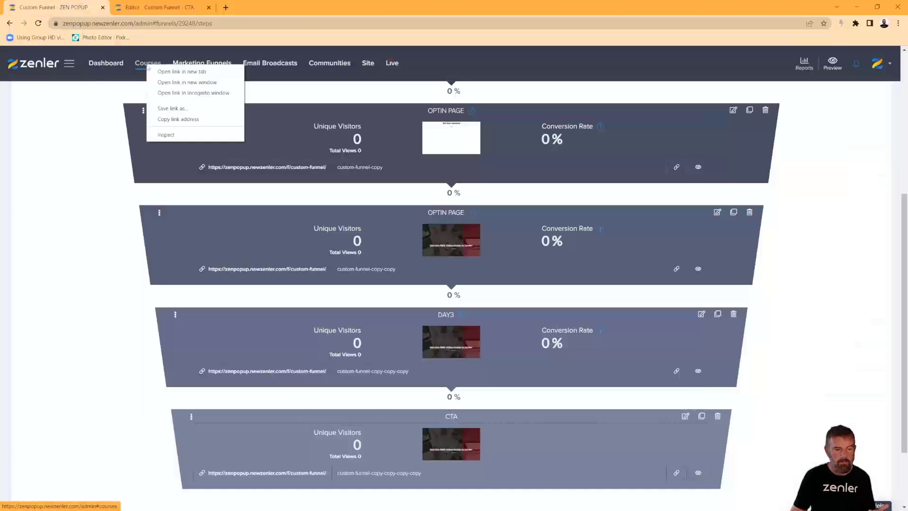
pyautogui.click(181, 72)
pyautogui.click(246, 7)
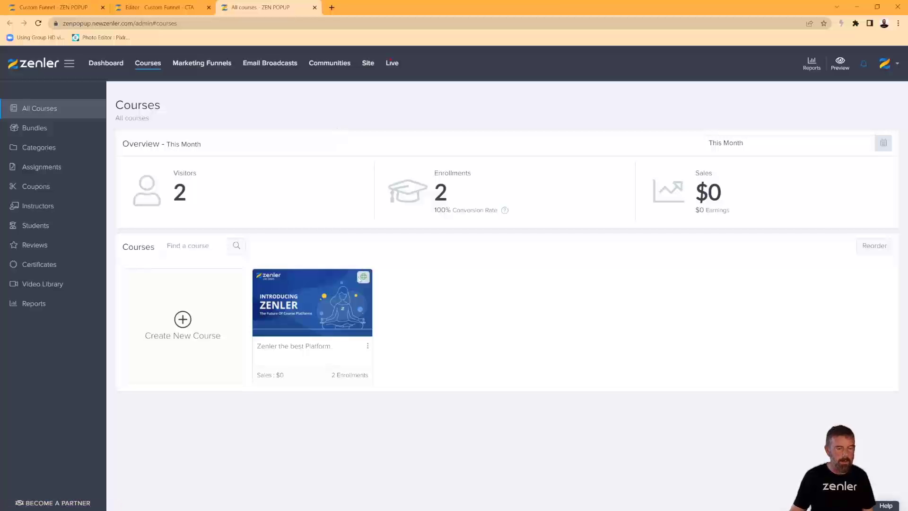
# - Open the pages of the course "Zenler the best Platform" and copy its sales page URL
pyautogui.click(322, 302)
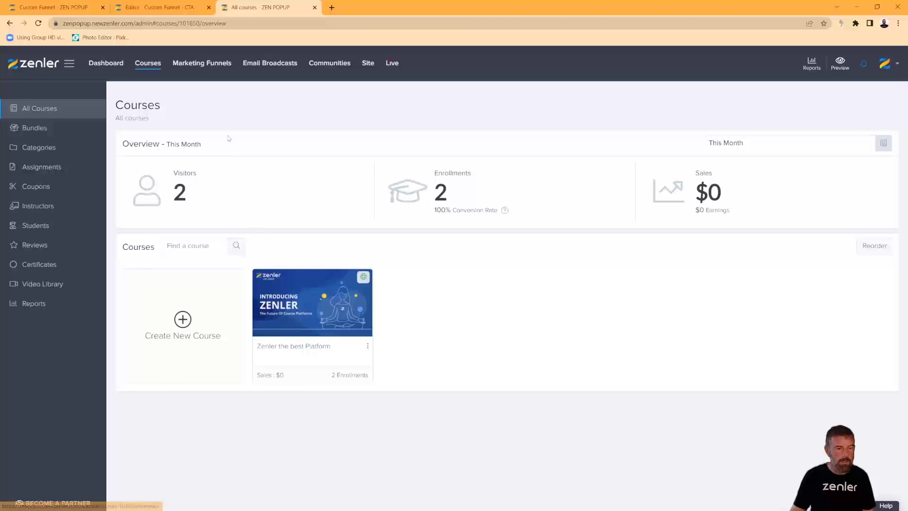
pyautogui.click(41, 27)
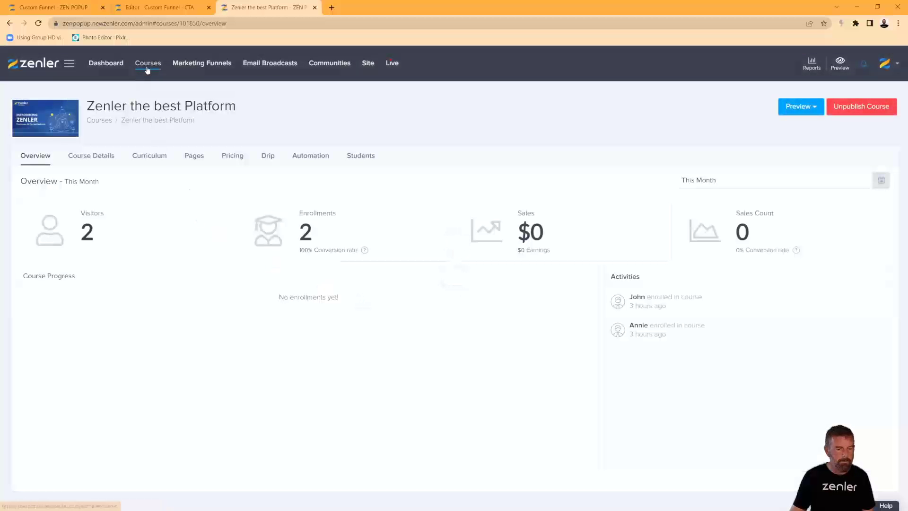
pyautogui.click(148, 63)
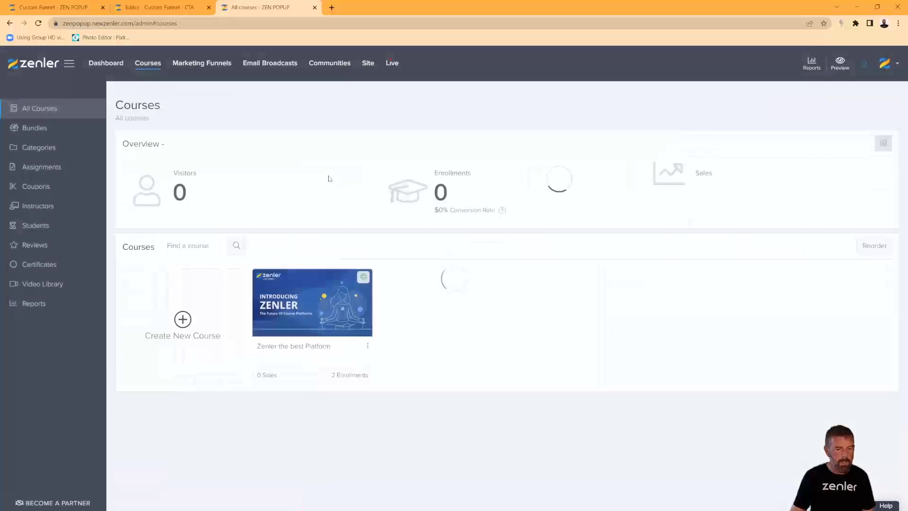
pyautogui.click(316, 290)
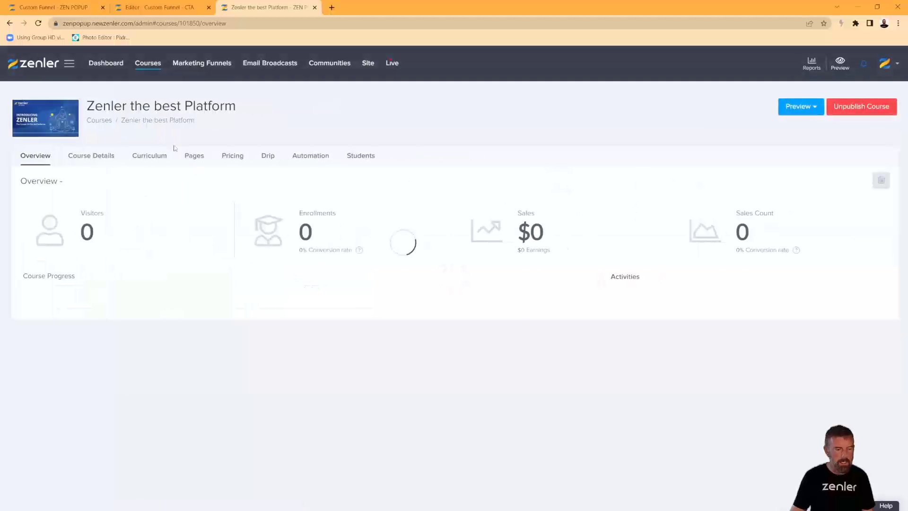
pyautogui.click(198, 157)
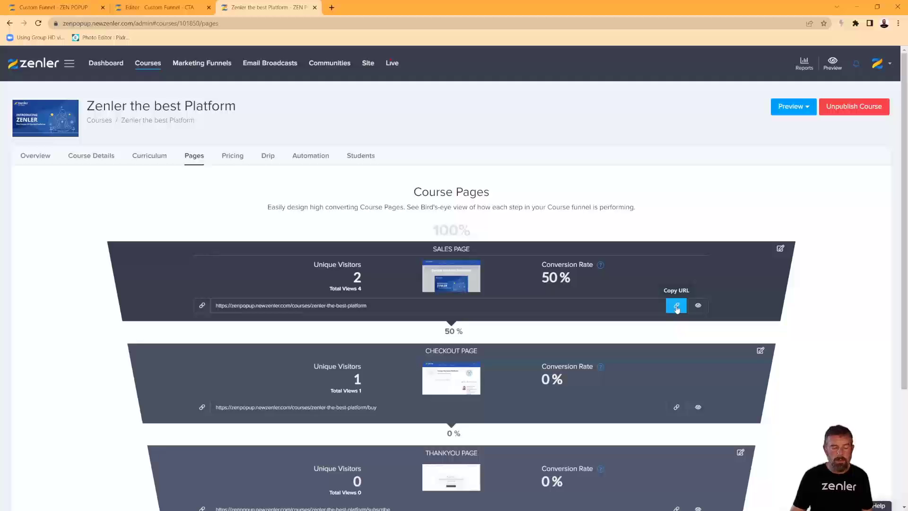
pyautogui.click(676, 307)
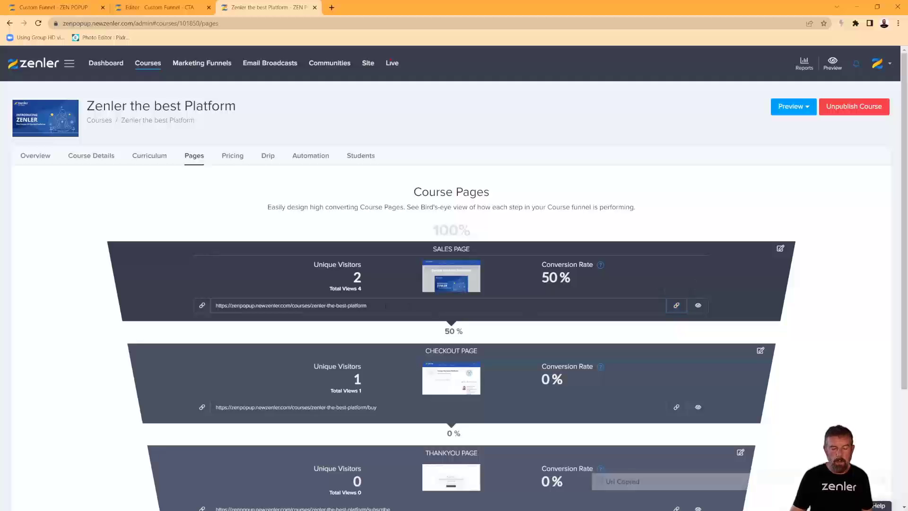
# - Back in the CTA page editor, paste the copied sales page URL as the button's link and save the page, keeping its SEO settings
pyautogui.click(155, 8)
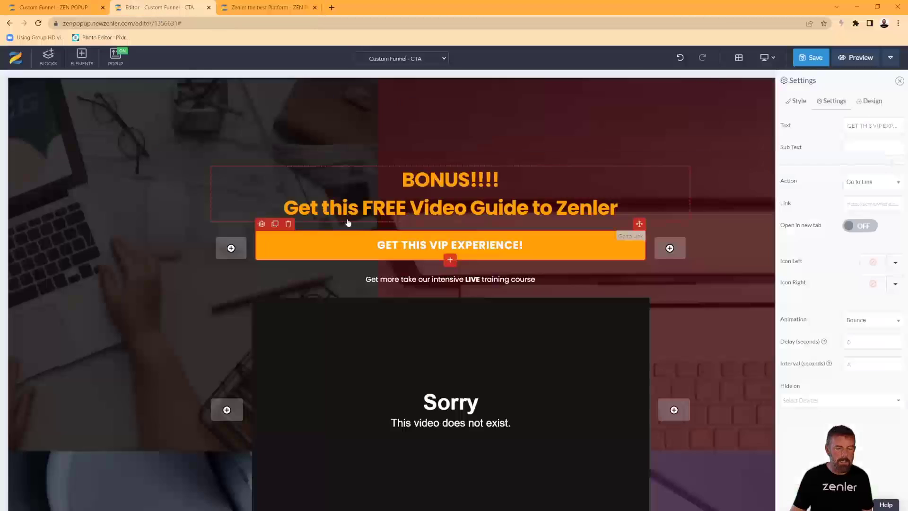
pyautogui.click(856, 204)
pyautogui.hotkey('ctrl', 'v')
pyautogui.click(812, 200)
pyautogui.click(811, 59)
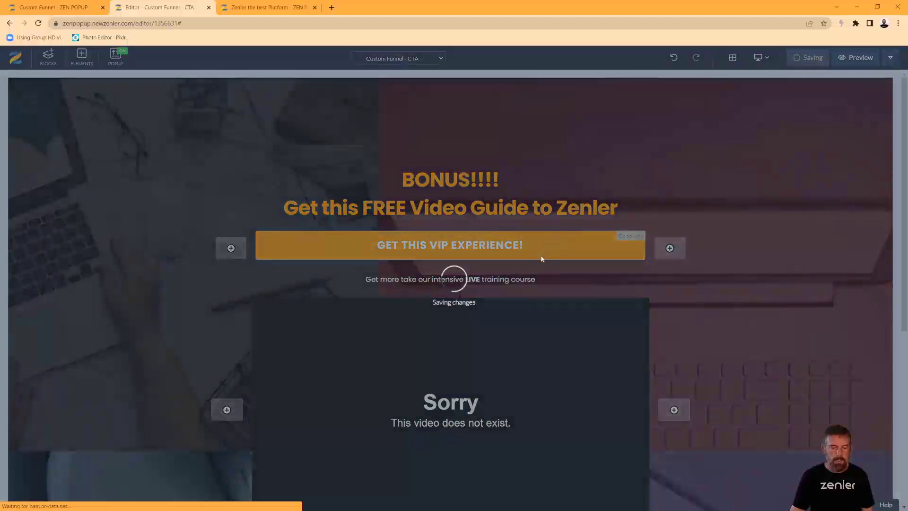
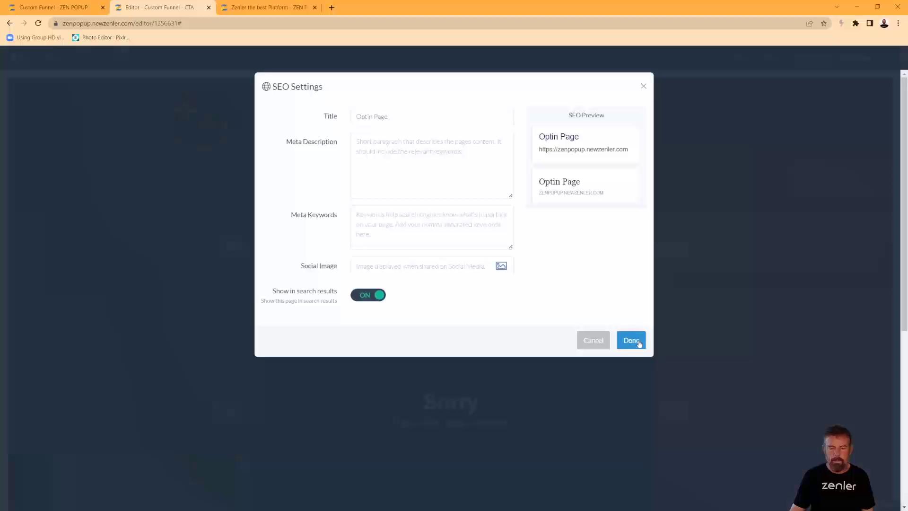
pyautogui.click(630, 340)
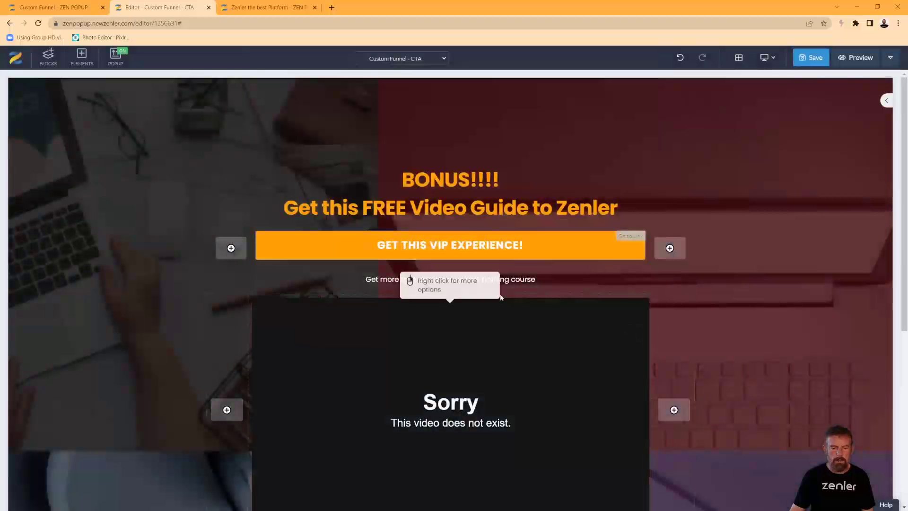
pyautogui.click(272, 263)
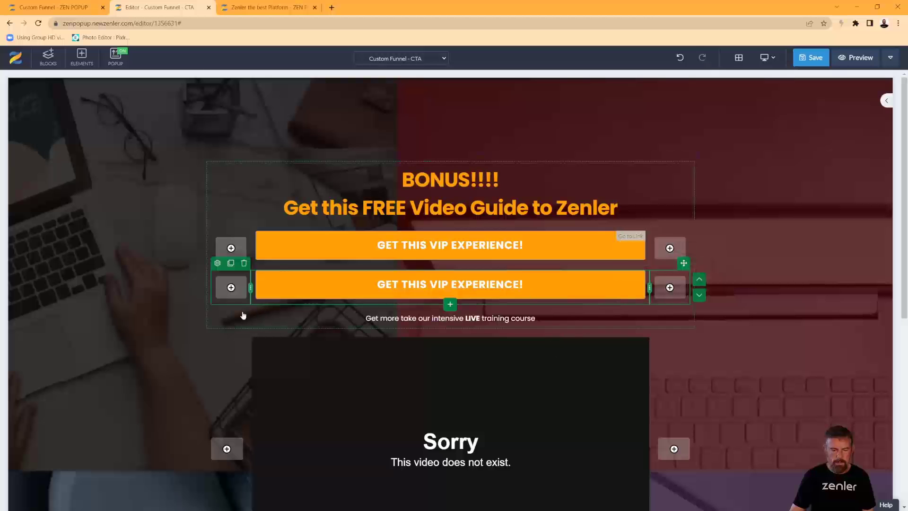
pyautogui.click(244, 264)
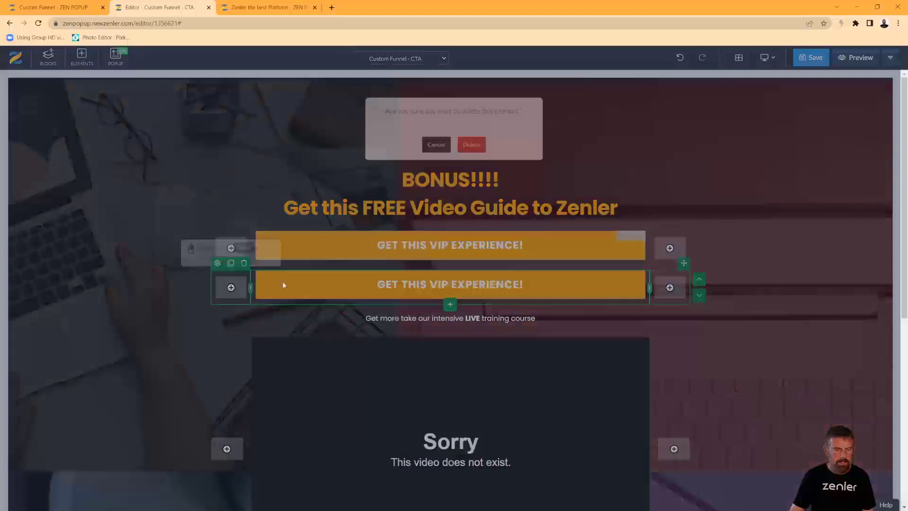
pyautogui.click(471, 155)
# - Insert a three-column row under the video inside its column and narrow the row's first column
pyautogui.scroll(-3, 615, 263)
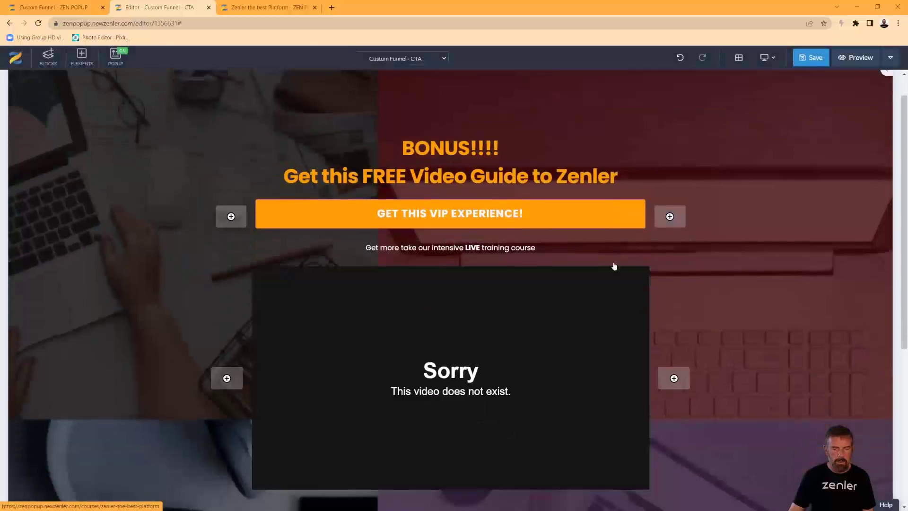
pyautogui.click(450, 388)
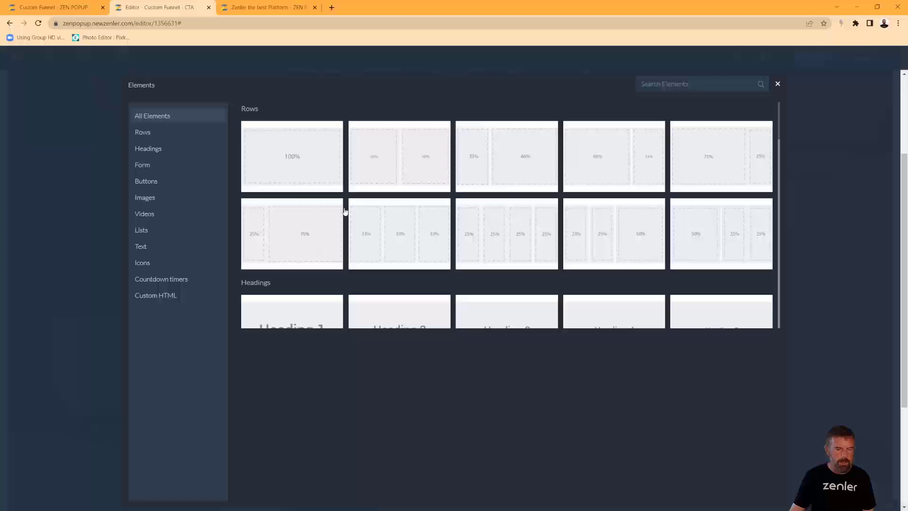
pyautogui.click(403, 236)
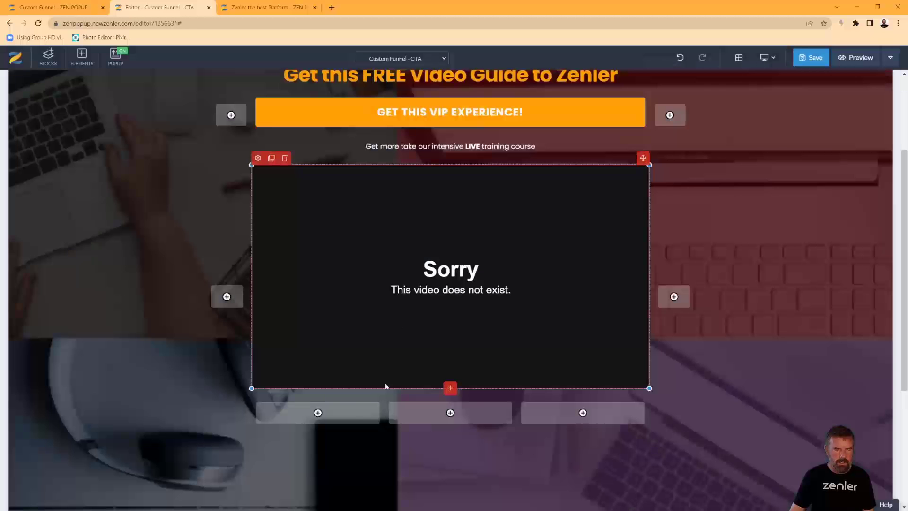
pyautogui.moveTo(373, 413); pyautogui.dragTo(300, 416)
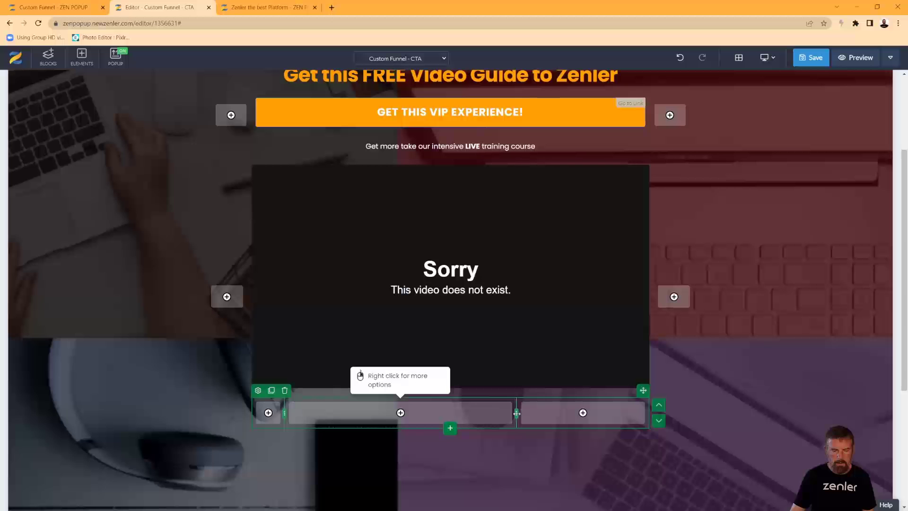
pyautogui.click(487, 377)
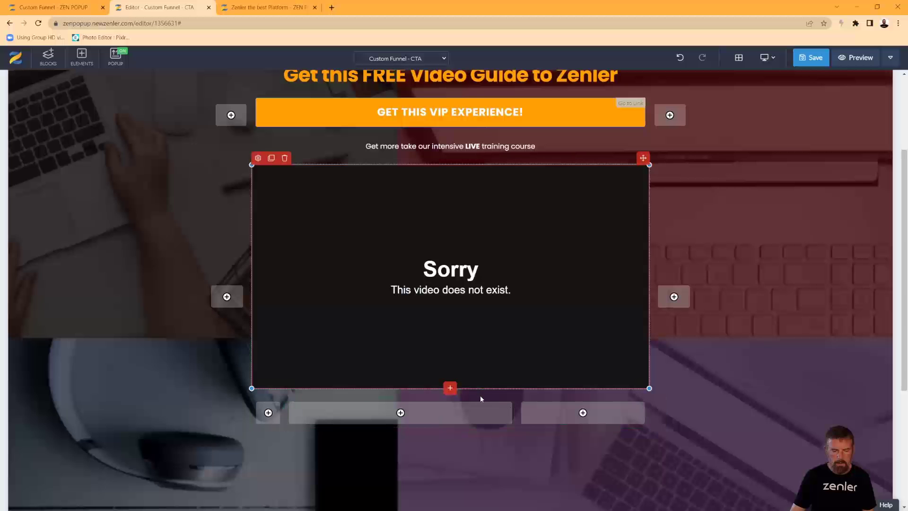
# - Add a three-column row below the whole video row and resize its columns so the middle one matches the video's width
pyautogui.click(692, 309)
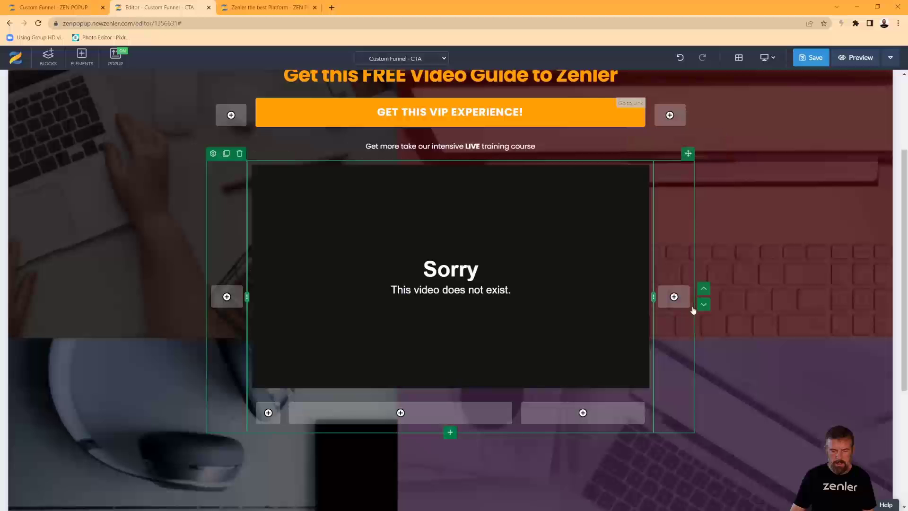
pyautogui.click(449, 433)
pyautogui.click(356, 229)
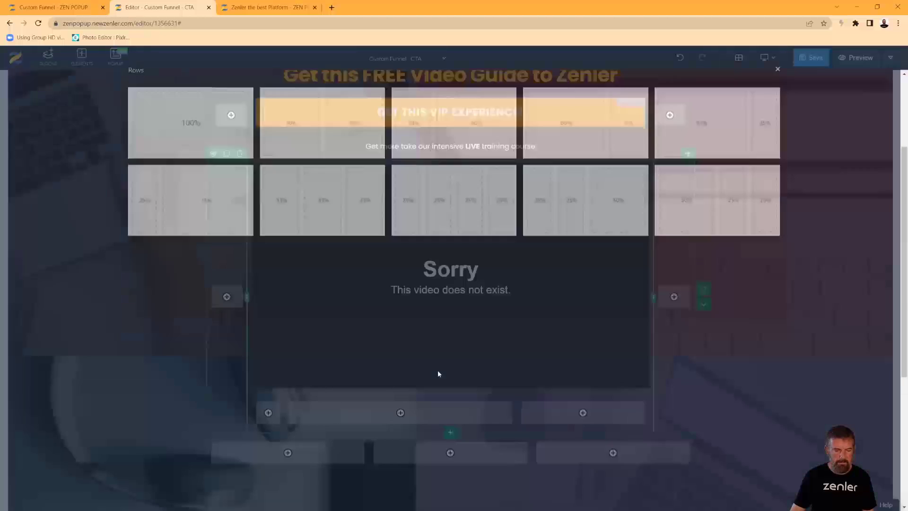
pyautogui.moveTo(369, 453); pyautogui.dragTo(247, 453)
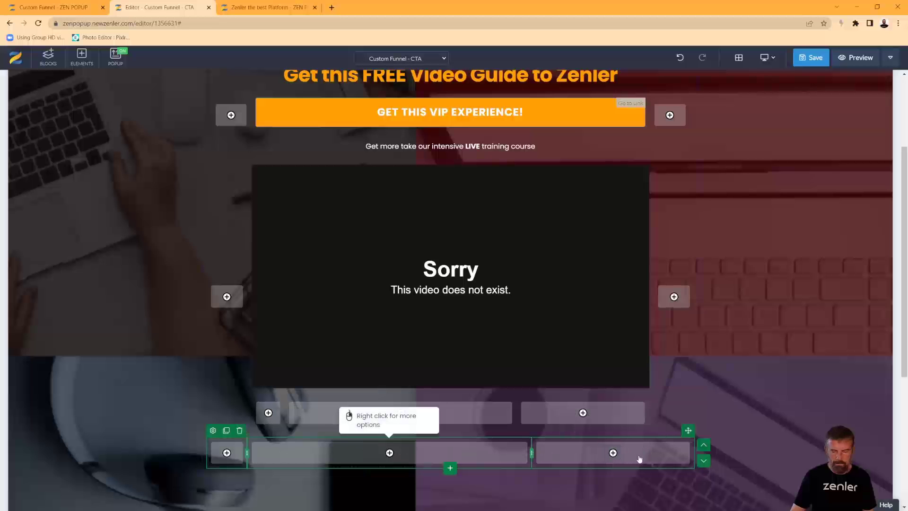
pyautogui.moveTo(640, 459); pyautogui.dragTo(650, 459)
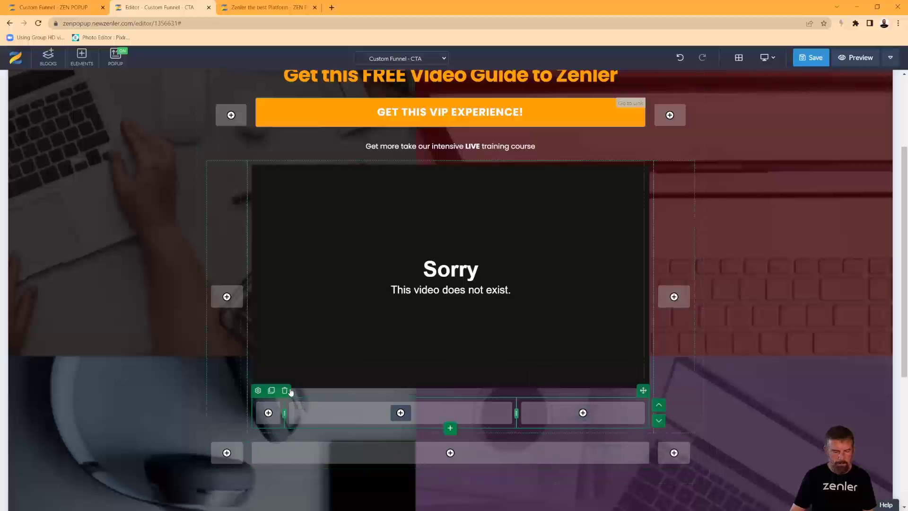
# - Delete the three-column row nested inside the video's column
pyautogui.click(287, 391)
pyautogui.click(470, 158)
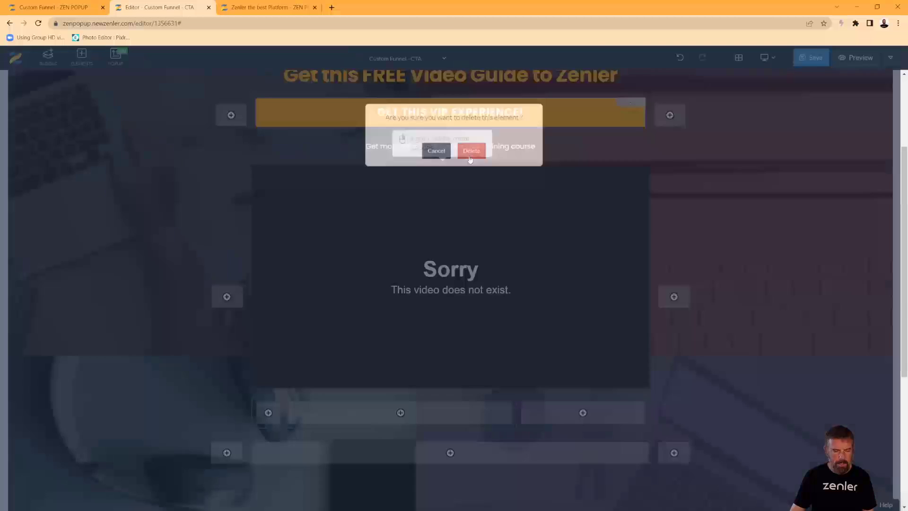
# - Clone the "GET THIS VIP EXPERIENCE!" button into the middle column below the video and set its top spacing to 65
pyautogui.click(275, 113)
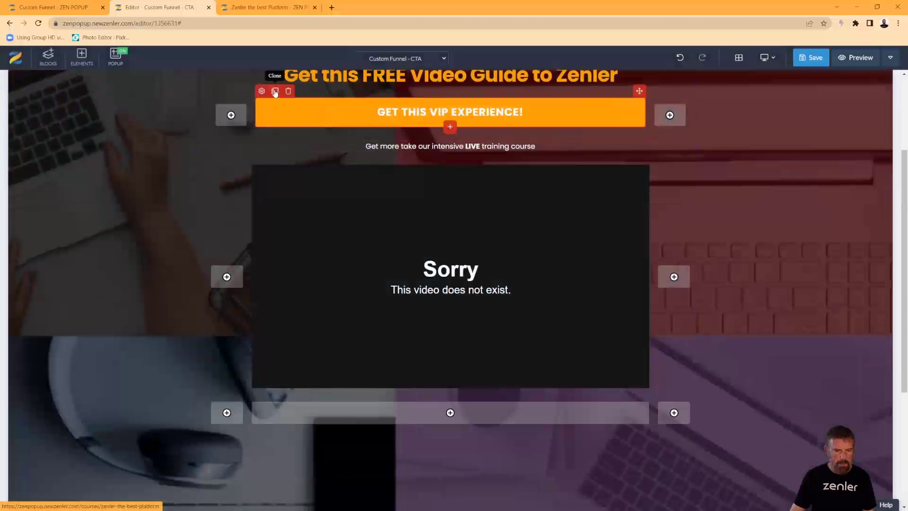
pyautogui.click(275, 91)
pyautogui.moveTo(639, 91)
pyautogui.mouseDown()
pyautogui.moveTo(438, 394)
pyautogui.moveTo(418, 449)
pyautogui.mouseUp()
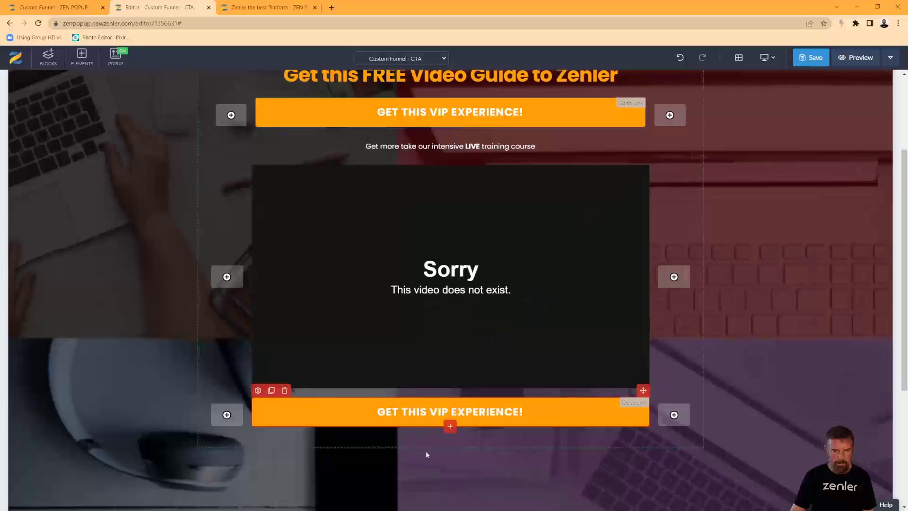
pyautogui.click(257, 391)
pyautogui.moveTo(795, 218); pyautogui.dragTo(838, 220)
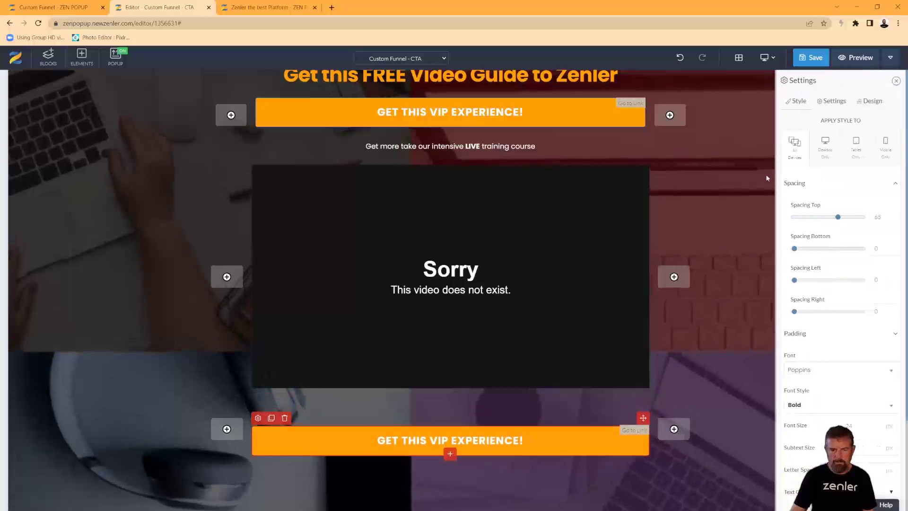
# - Move the "Get more take our intensive LIVE training course" text between the heading and the upper button, and save the page
pyautogui.scroll(2, 726, 192)
pyautogui.click(507, 235)
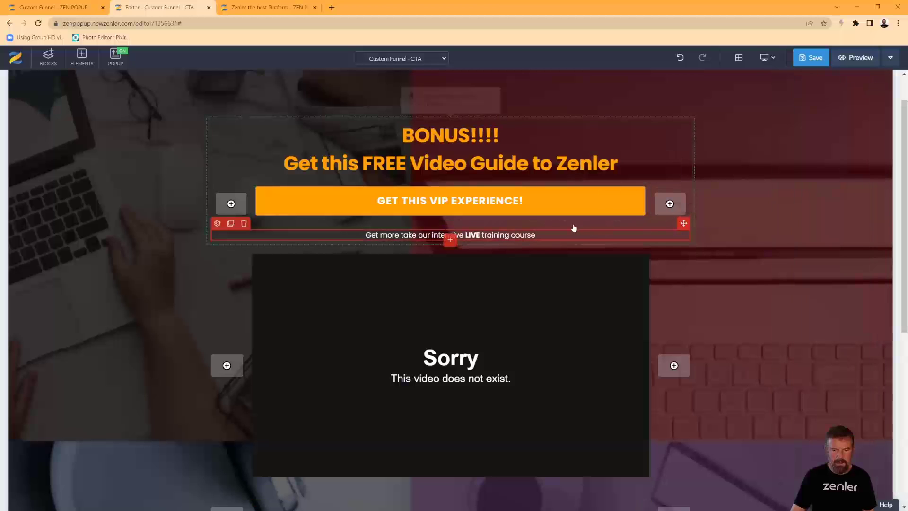
pyautogui.moveTo(683, 223); pyautogui.dragTo(491, 160)
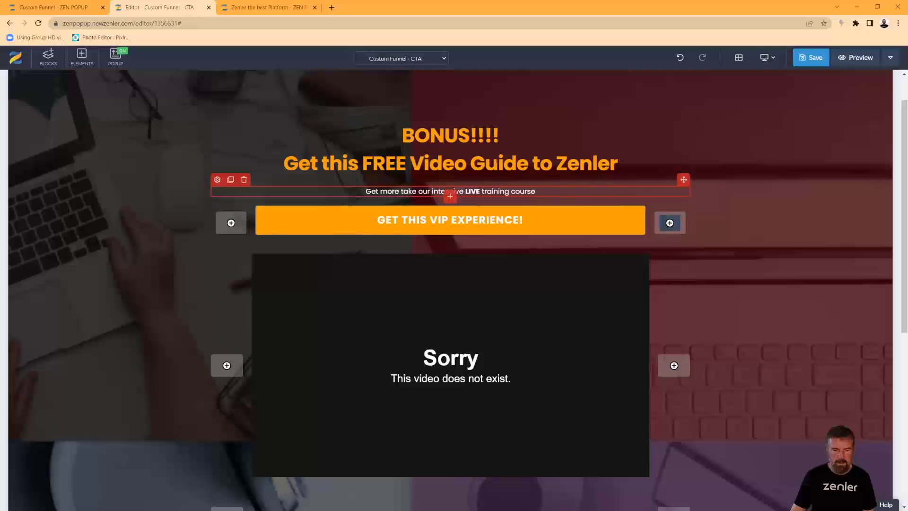
pyautogui.click(811, 58)
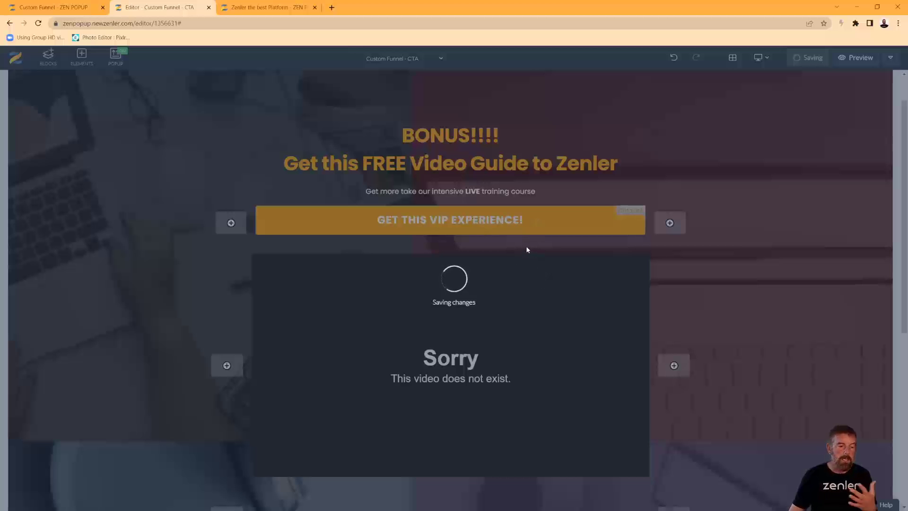
# - Return to the funnel overview and open the live opt-in page in a new browser tab
pyautogui.click(77, 10)
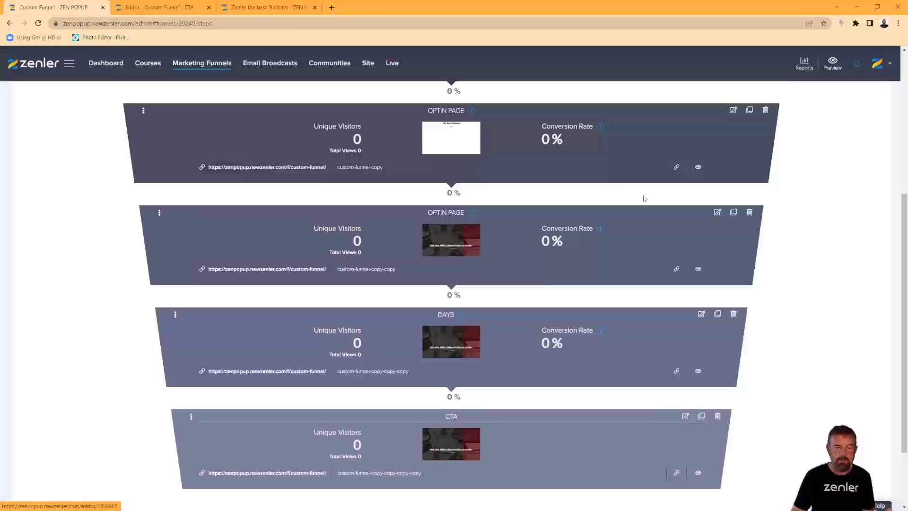
pyautogui.scroll(1, 716, 208)
pyautogui.scroll(4, 739, 185)
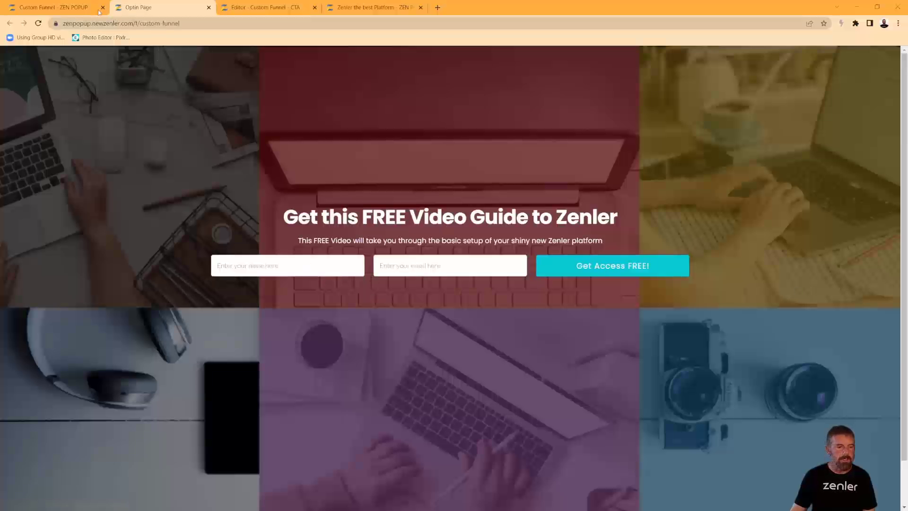
# - Preview the second funnel step's page, then rename that step DAY1 in the Custom Funnel steps
pyautogui.click(54, 7)
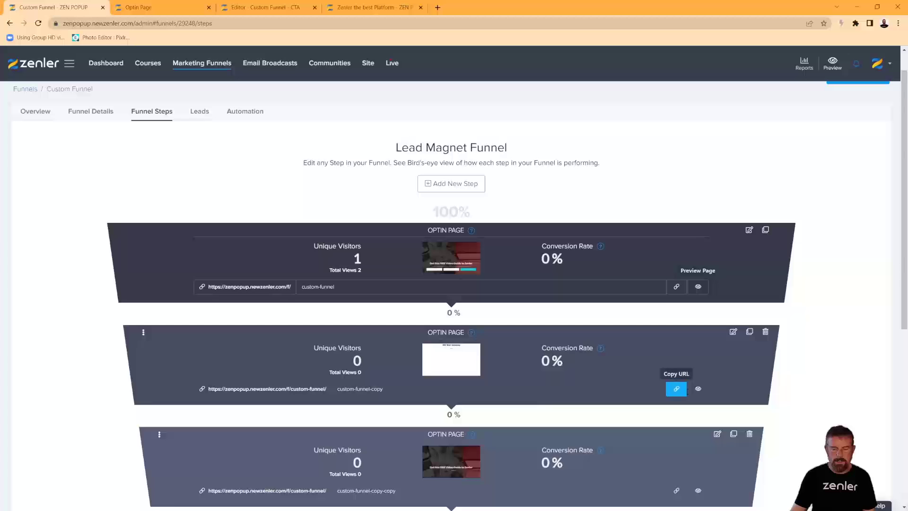
pyautogui.click(698, 389)
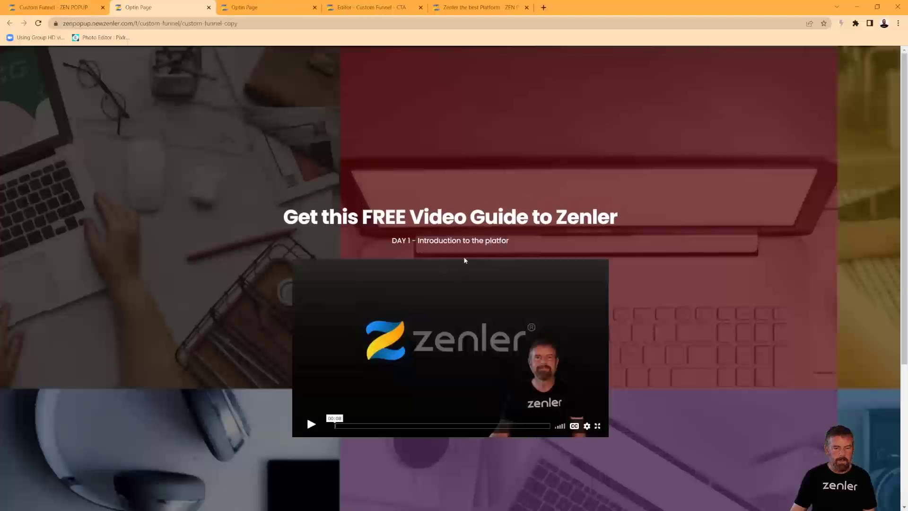
pyautogui.click(53, 7)
pyautogui.scroll(-2, 520, 362)
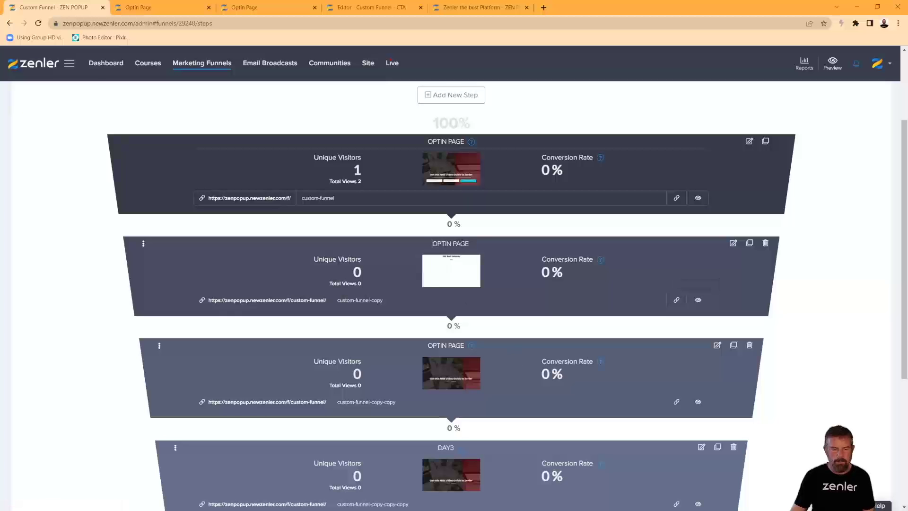
pyautogui.tripleClick(472, 242)
pyautogui.write('DAY1')
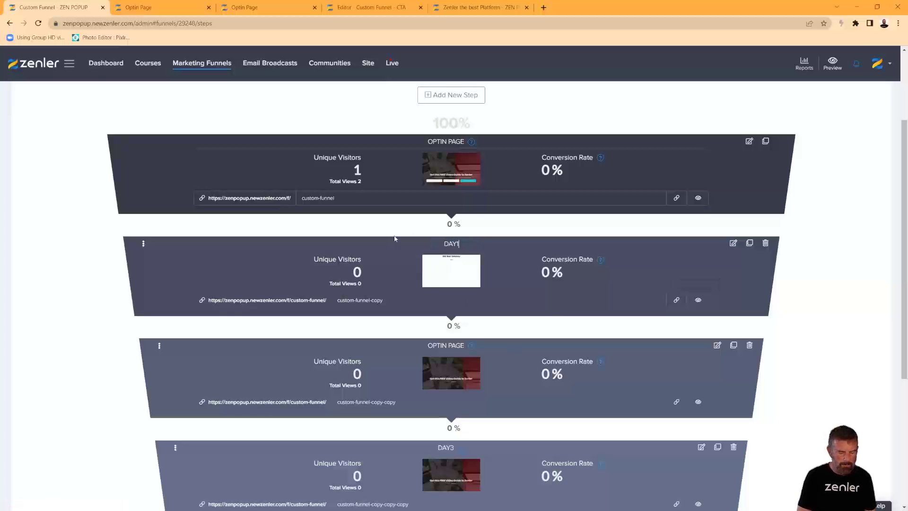
pyautogui.press('Return')
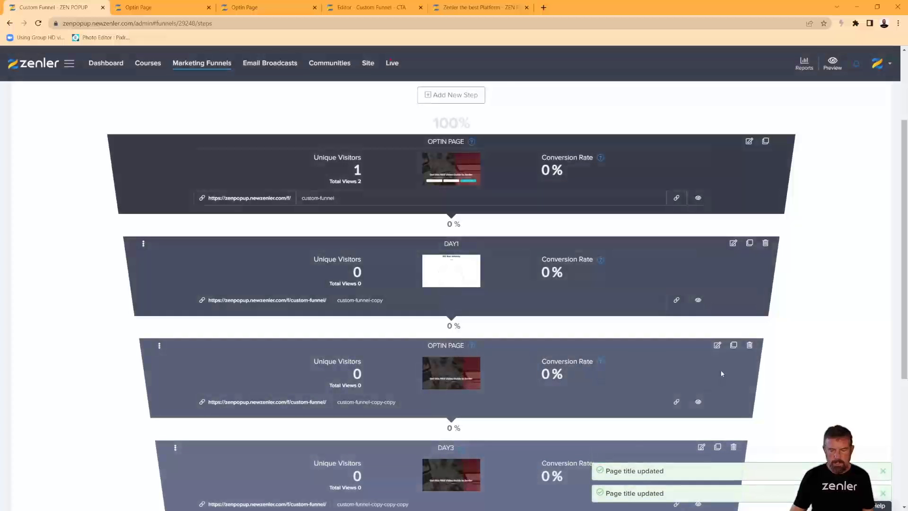
# - Preview the third funnel step's page and rename that step DAY2
pyautogui.click(698, 402)
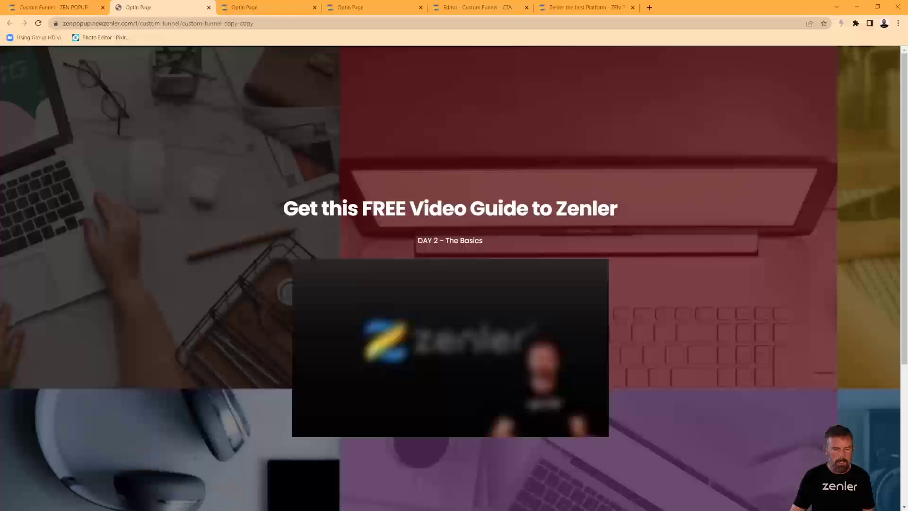
pyautogui.click(53, 13)
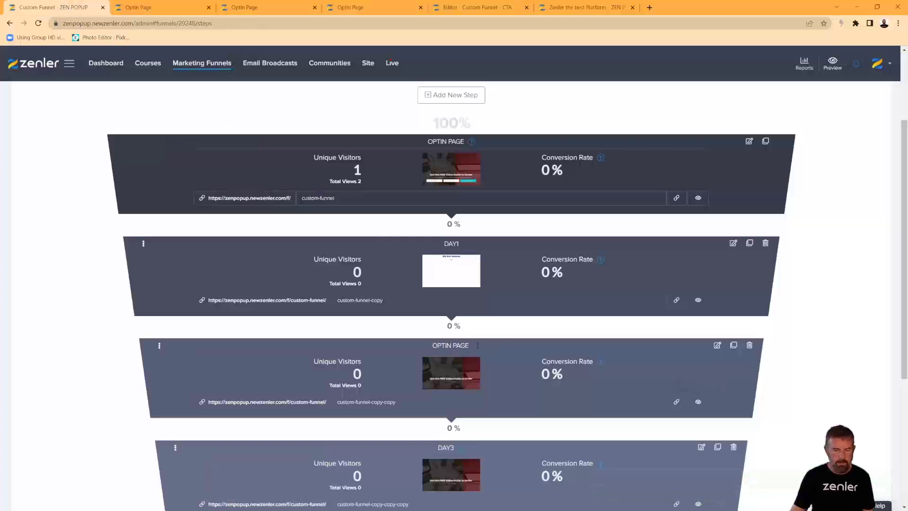
pyautogui.moveTo(485, 345); pyautogui.dragTo(401, 342)
pyautogui.write('DAY2')
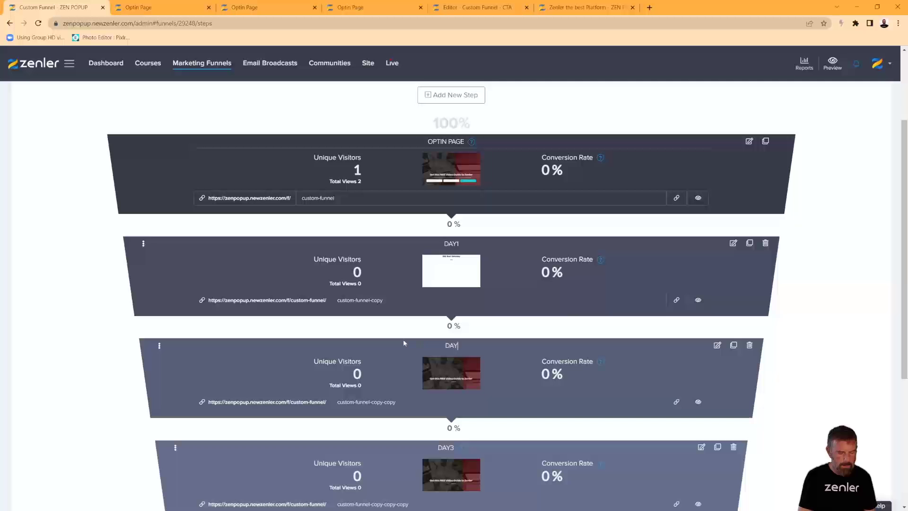
pyautogui.press('Return')
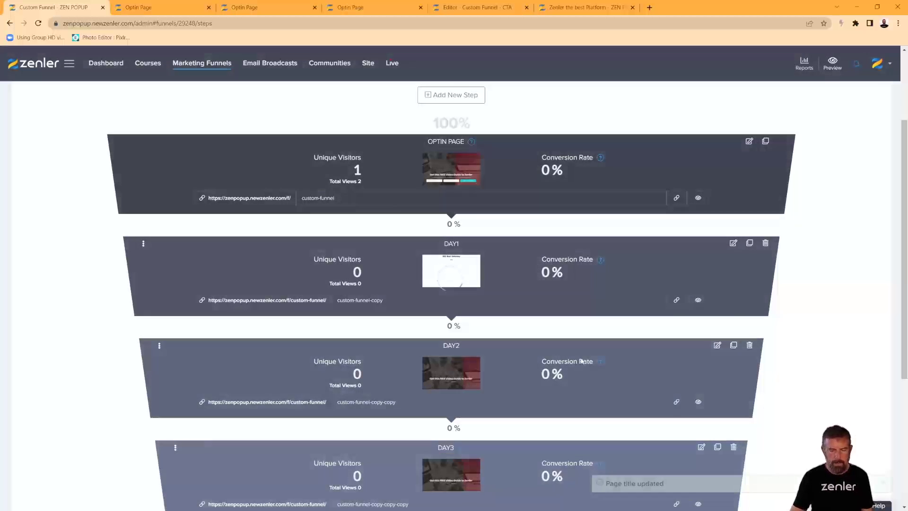
# - Preview the DAY3 page and the CTA page of the funnel to check their content
pyautogui.scroll(-3, 568, 359)
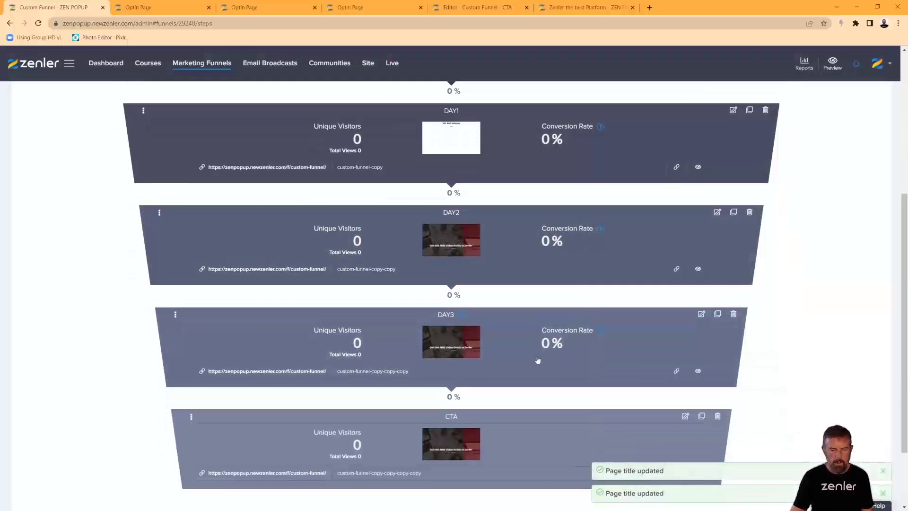
pyautogui.click(698, 371)
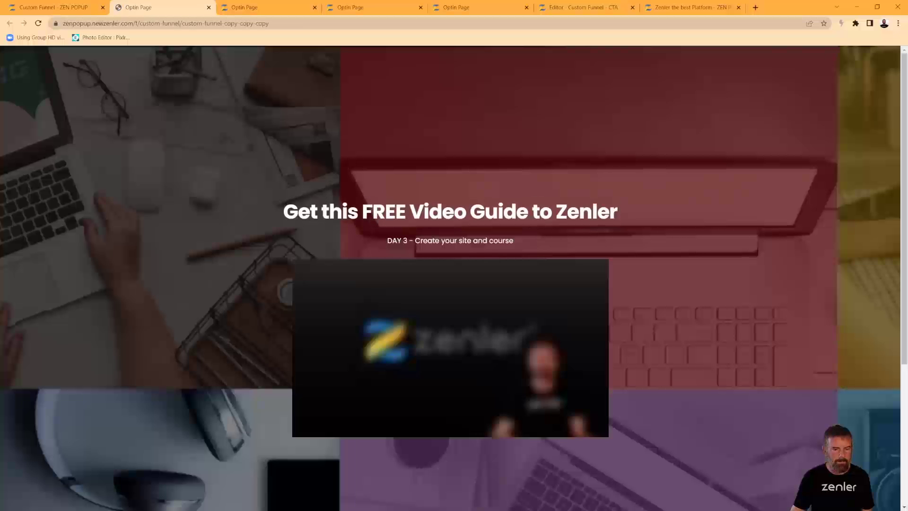
pyautogui.click(70, 9)
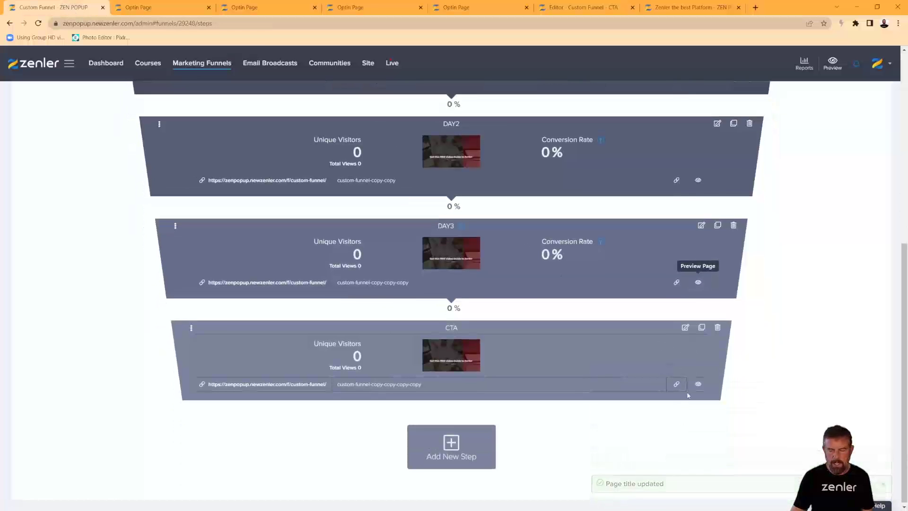
pyautogui.click(698, 384)
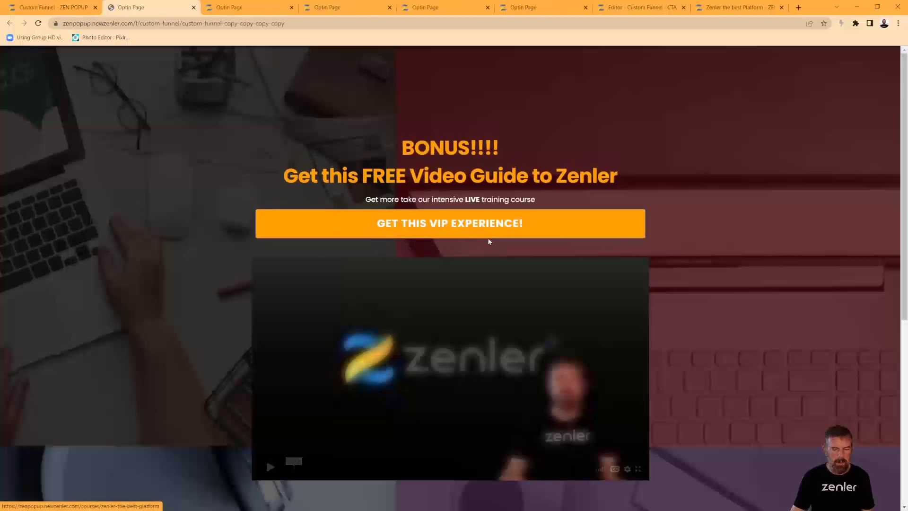
pyautogui.scroll(-4, 486, 243)
pyautogui.scroll(4, 480, 271)
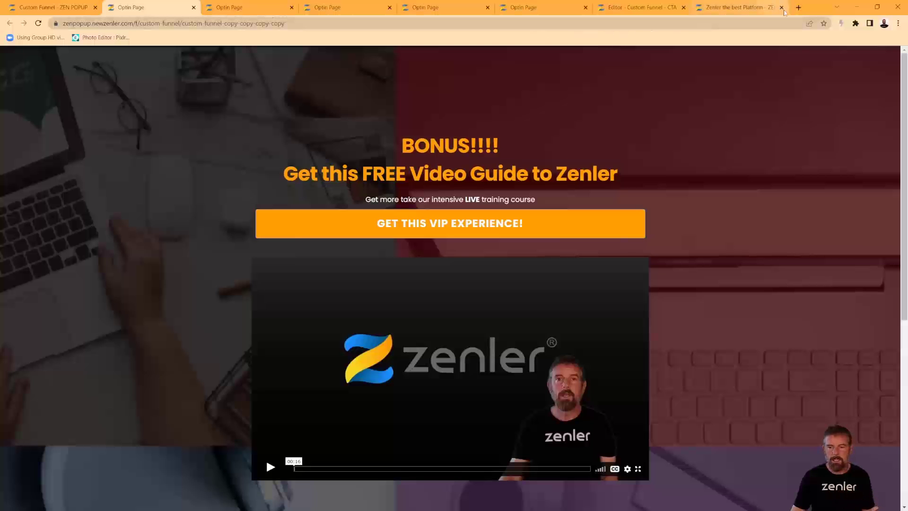
# - Close all the page preview, editor and course tabs, keeping only the Custom Funnel tab open
pyautogui.click(781, 7)
pyautogui.click(738, 7)
pyautogui.click(632, 7)
pyautogui.click(527, 8)
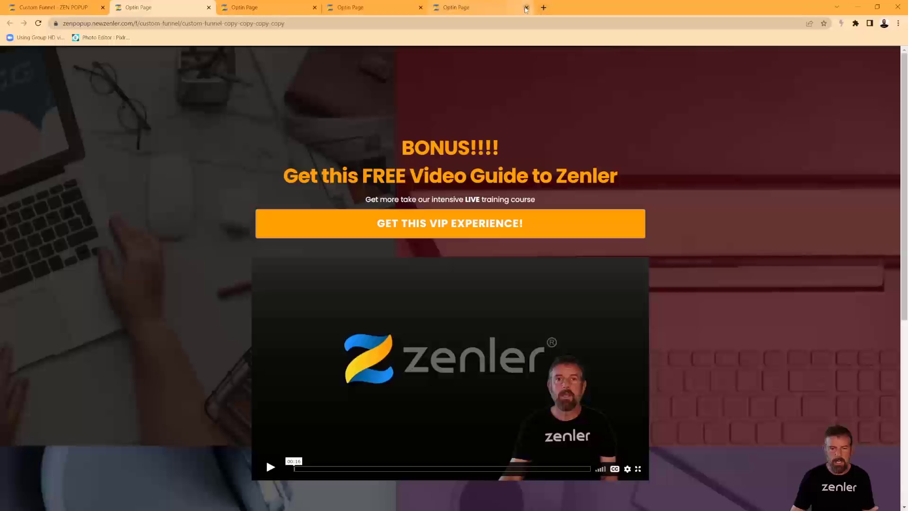
pyautogui.click(420, 7)
pyautogui.click(314, 7)
pyautogui.click(209, 8)
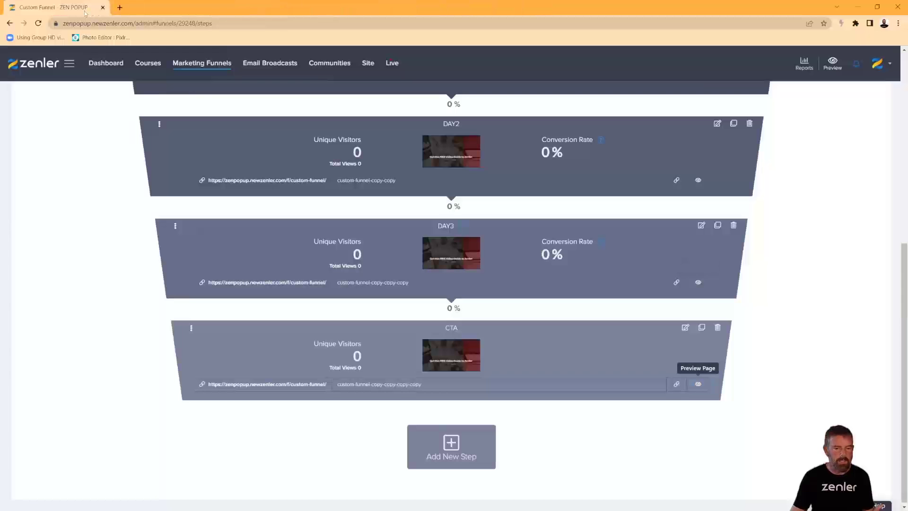
# - Open the funnel's Automation page in a new browser tab while staying on the funnel steps
pyautogui.scroll(5, 580, 202)
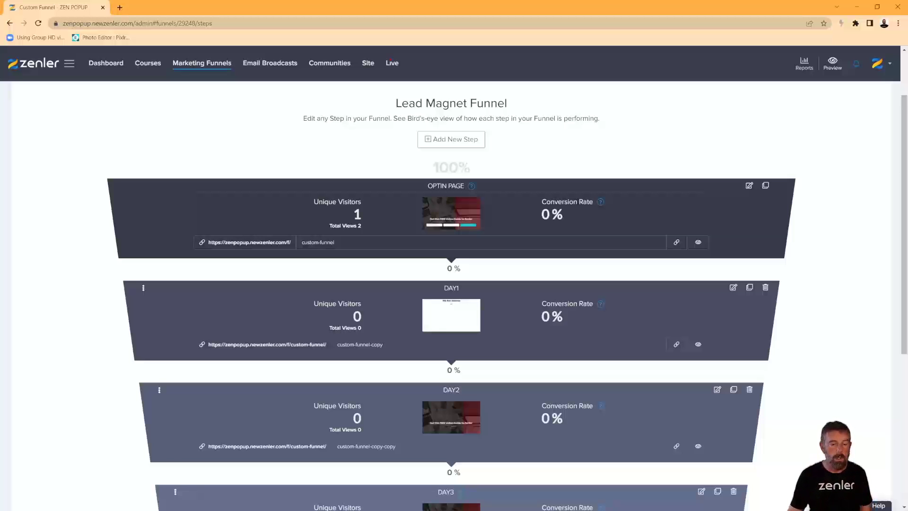
pyautogui.scroll(2, 511, 185)
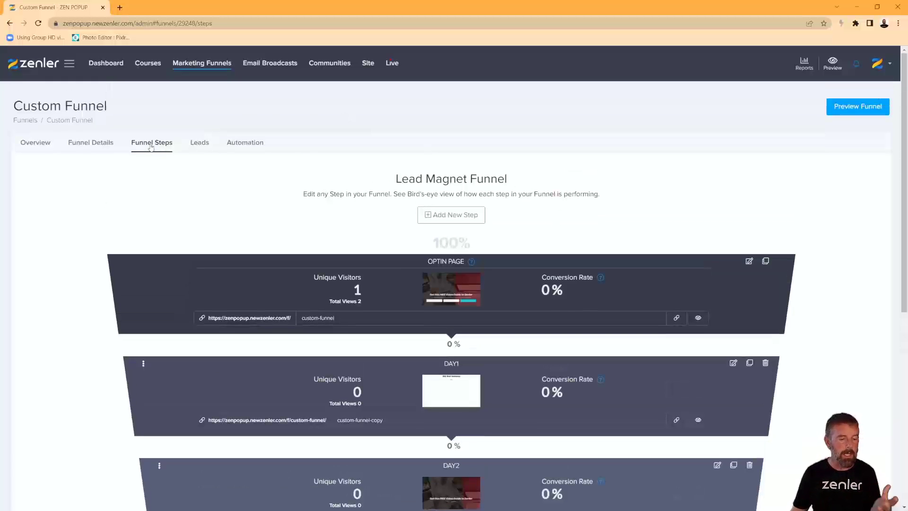
pyautogui.rightClick(244, 146)
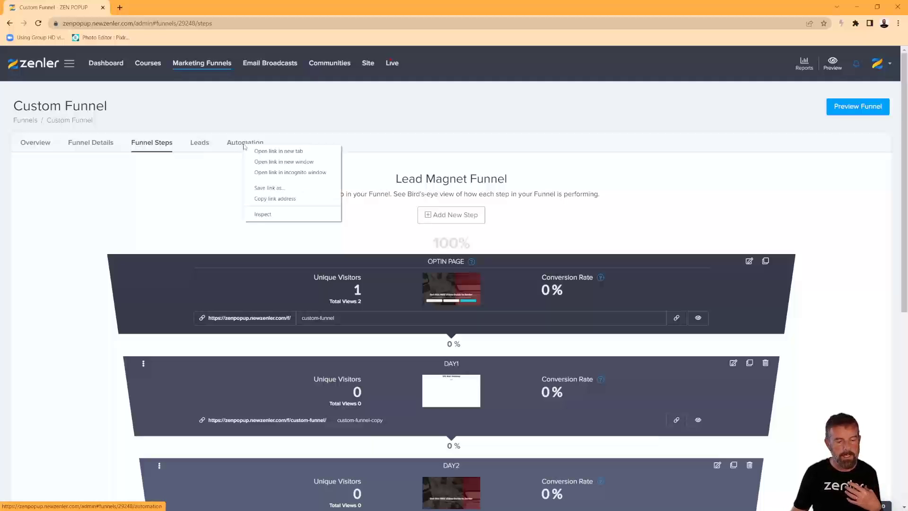
pyautogui.click(278, 151)
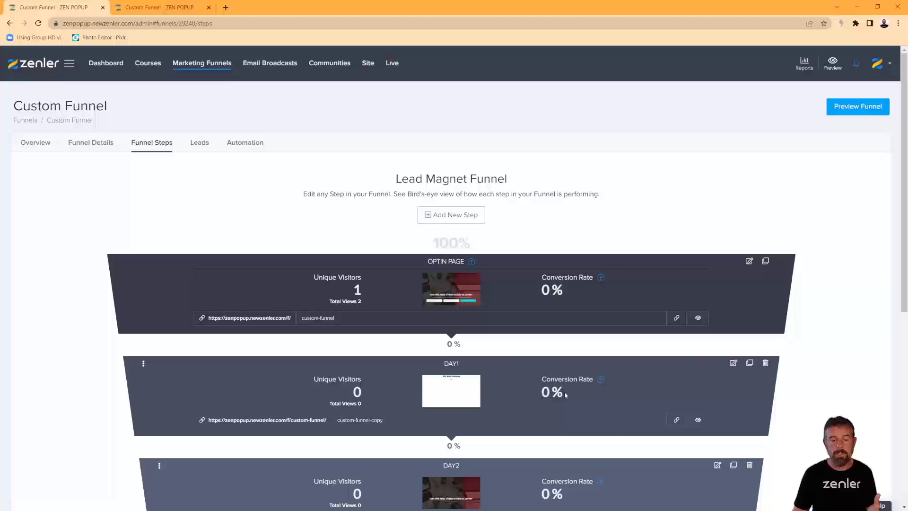
# - Change the DAY2 step's URL slug to custom-funnel-day2 and confirm the funnel URL update
pyautogui.scroll(-3, 572, 392)
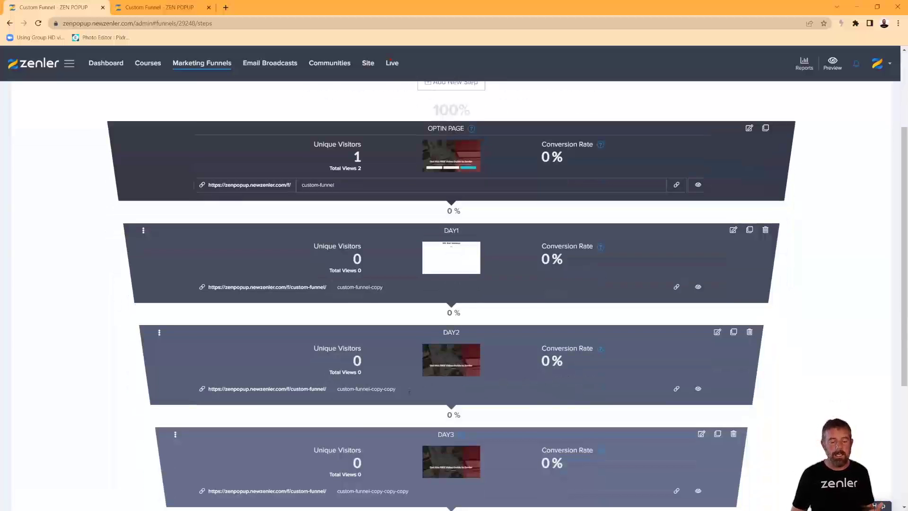
pyautogui.moveTo(409, 391); pyautogui.dragTo(327, 390)
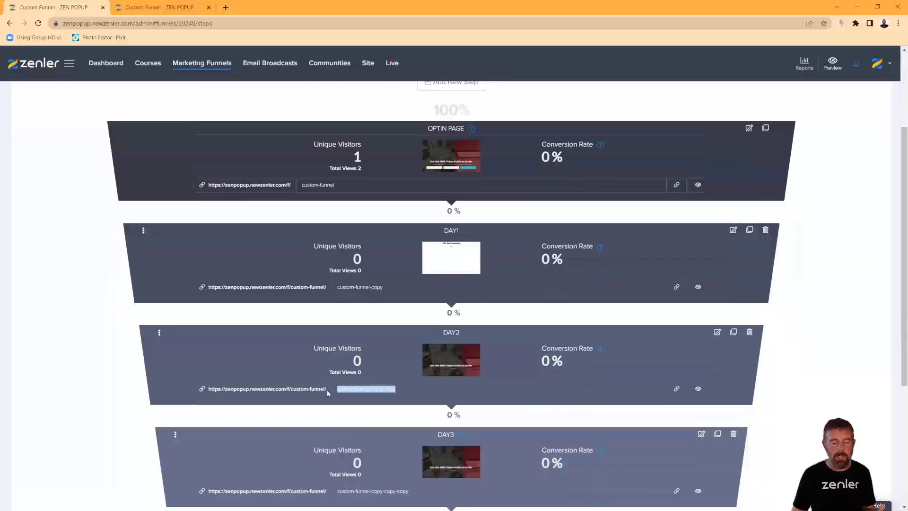
pyautogui.click(396, 390)
pyautogui.moveTo(407, 389); pyautogui.dragTo(372, 390)
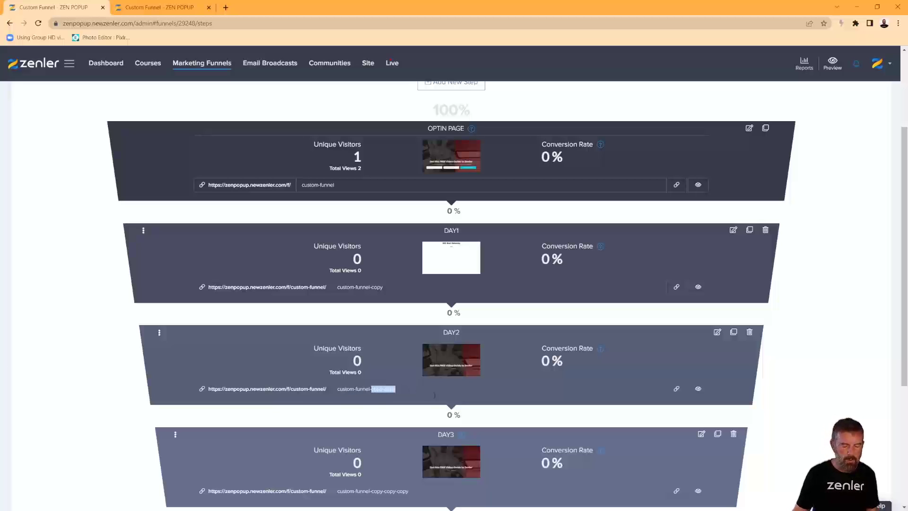
pyautogui.write('da')
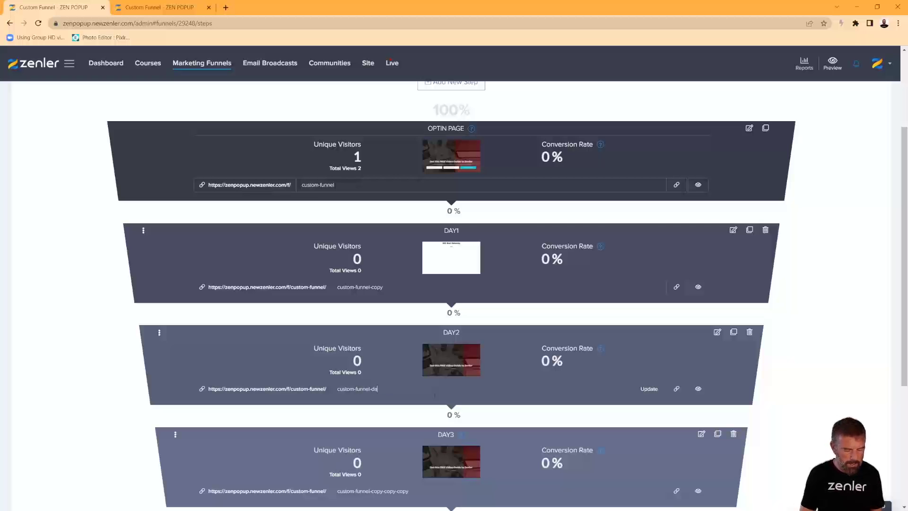
pyautogui.write('y2')
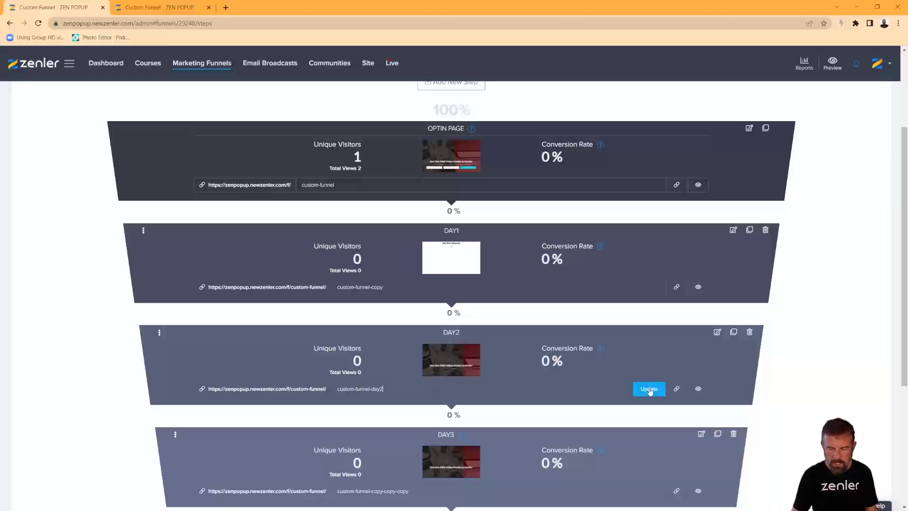
pyautogui.click(648, 389)
pyautogui.click(489, 360)
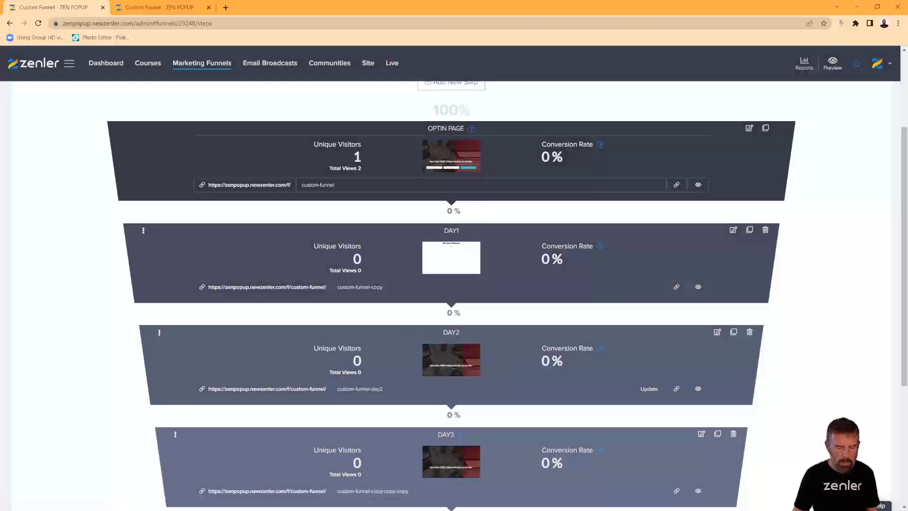
# - Change the DAY1 step's URL slug to custom-funnel-day1 and confirm the funnel URL update
pyautogui.moveTo(376, 288); pyautogui.dragTo(373, 287)
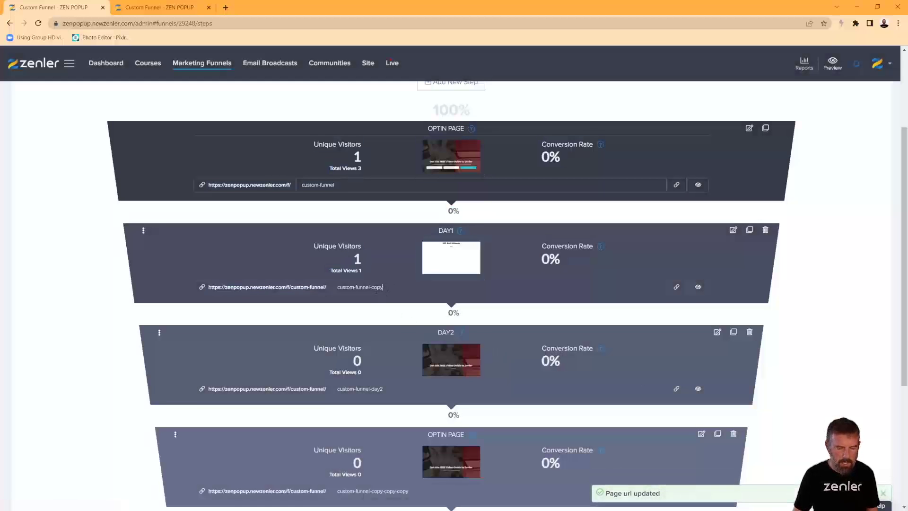
pyautogui.write('day')
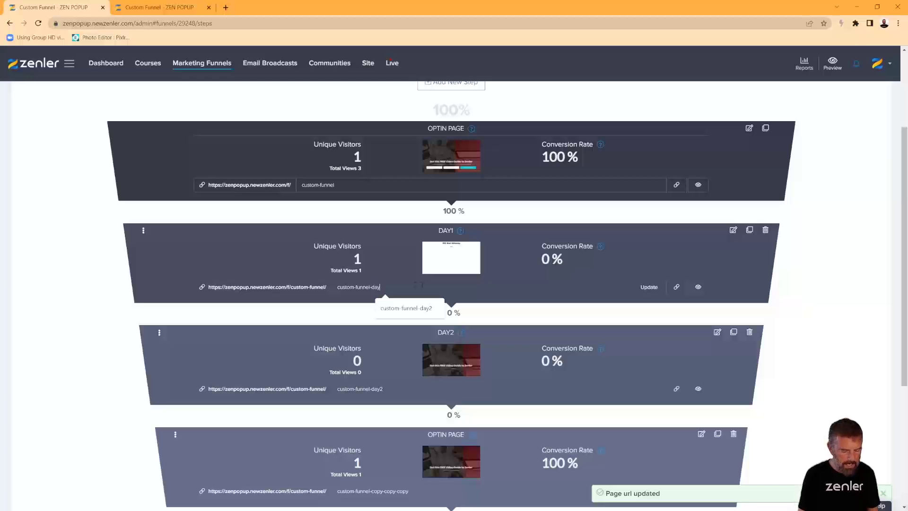
pyautogui.write('1')
pyautogui.click(645, 287)
pyautogui.click(515, 356)
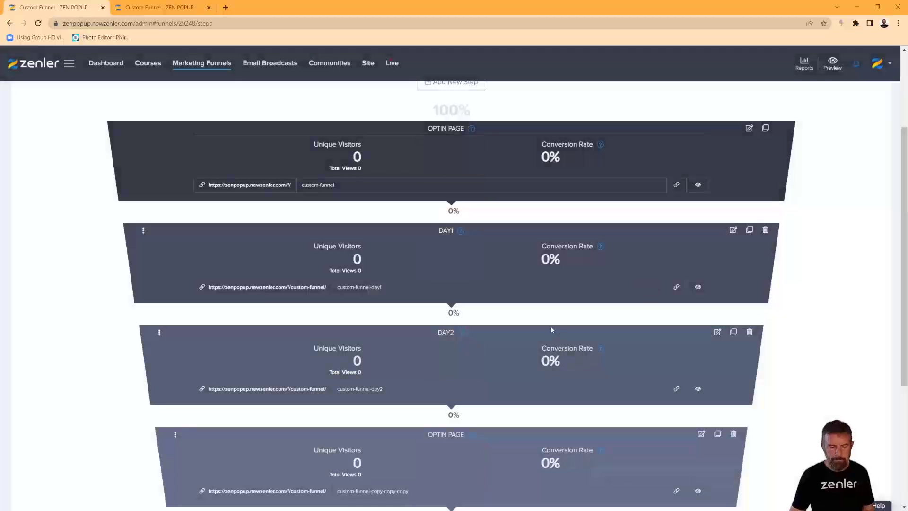
# - Change the URL slug of the step below DAY2 to custom-funnel-day3 and confirm the update
pyautogui.scroll(-3, 551, 325)
pyautogui.moveTo(413, 358); pyautogui.dragTo(372, 358)
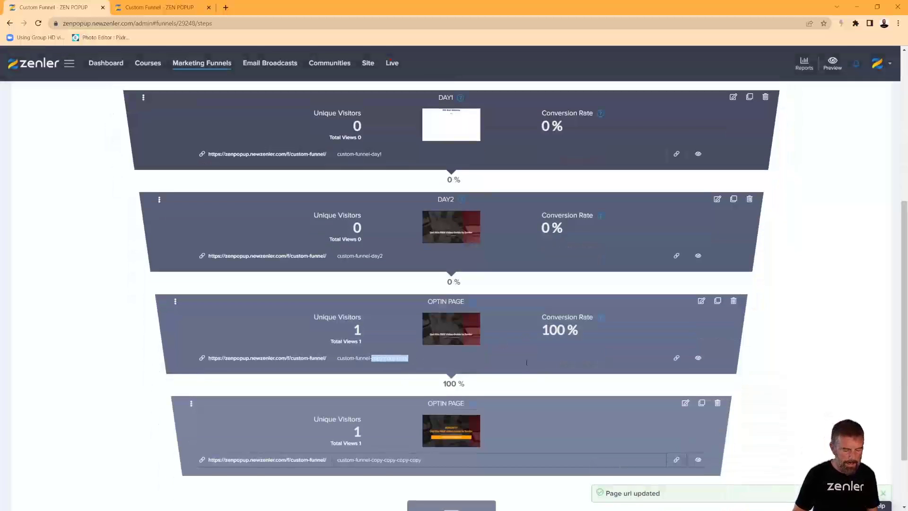
pyautogui.write('day')
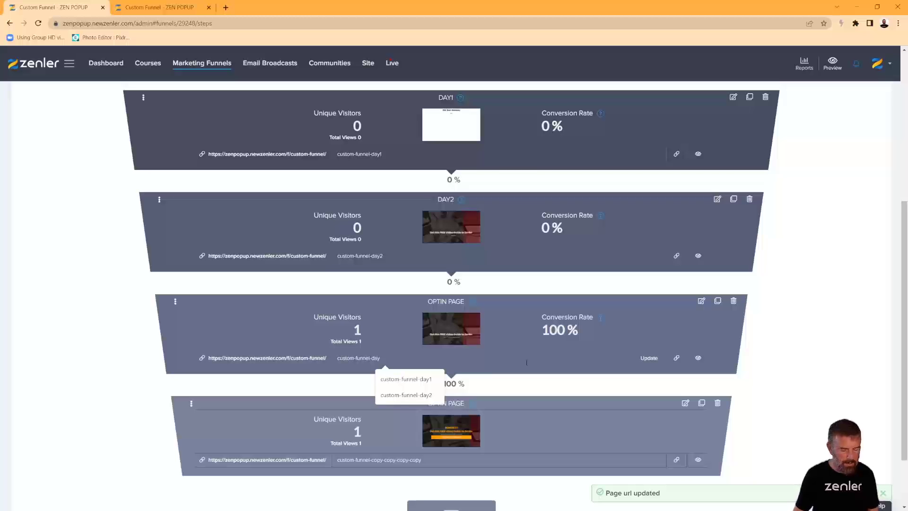
pyautogui.write('3')
pyautogui.click(656, 360)
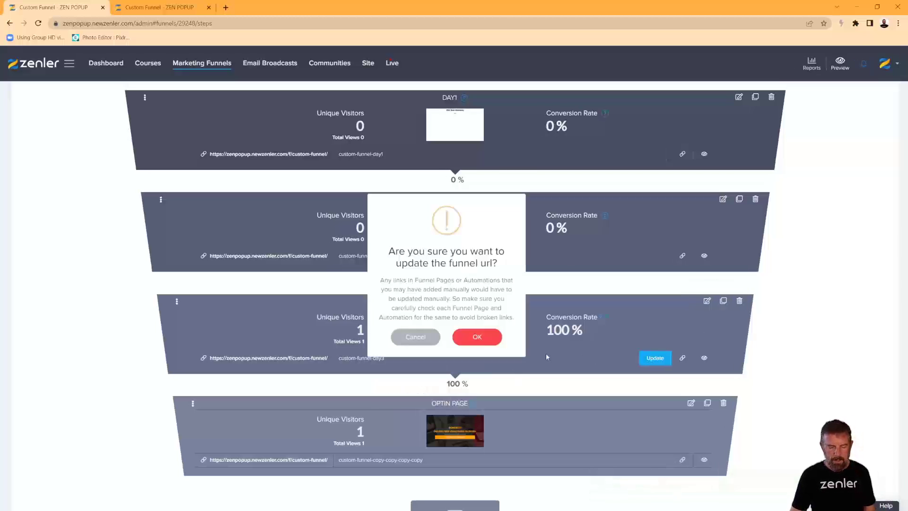
pyautogui.click(492, 361)
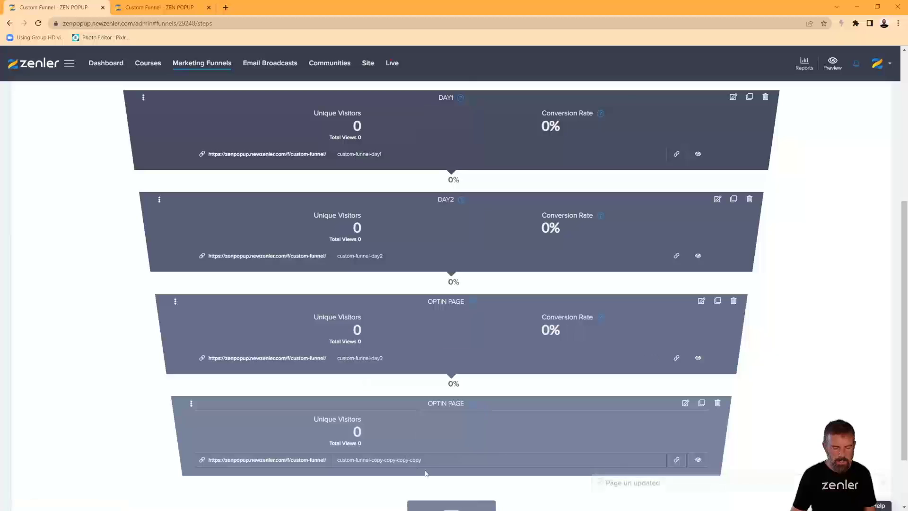
# - Change the last funnel step's URL slug to custom-funnel-bonus and confirm the funnel URL update
pyautogui.moveTo(421, 459); pyautogui.dragTo(371, 460)
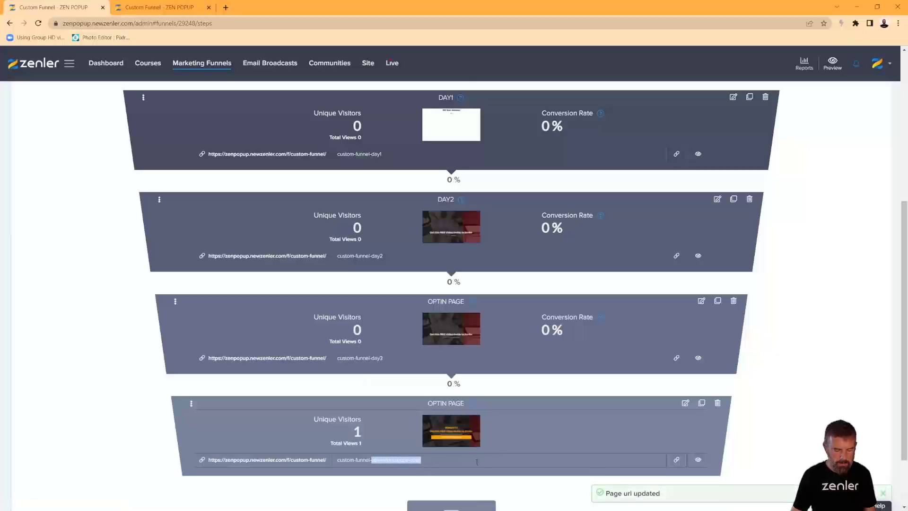
pyautogui.write('bonus')
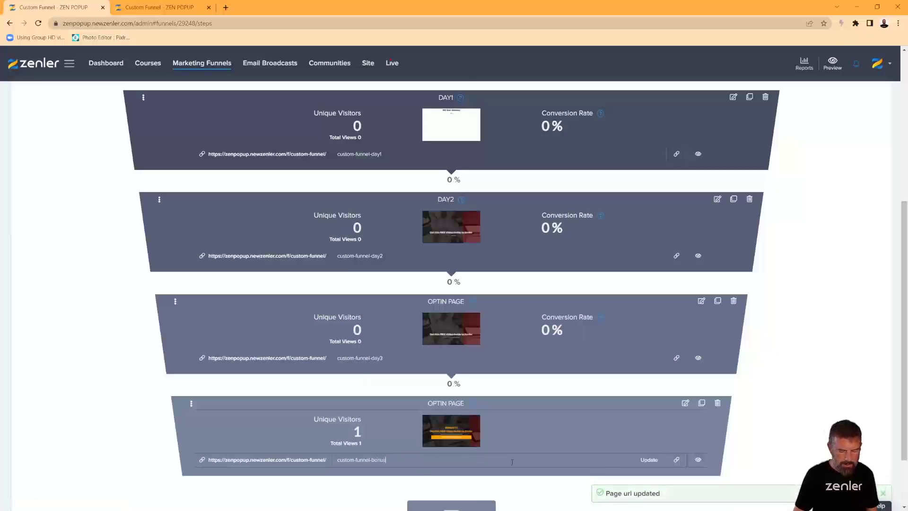
pyautogui.click(649, 460)
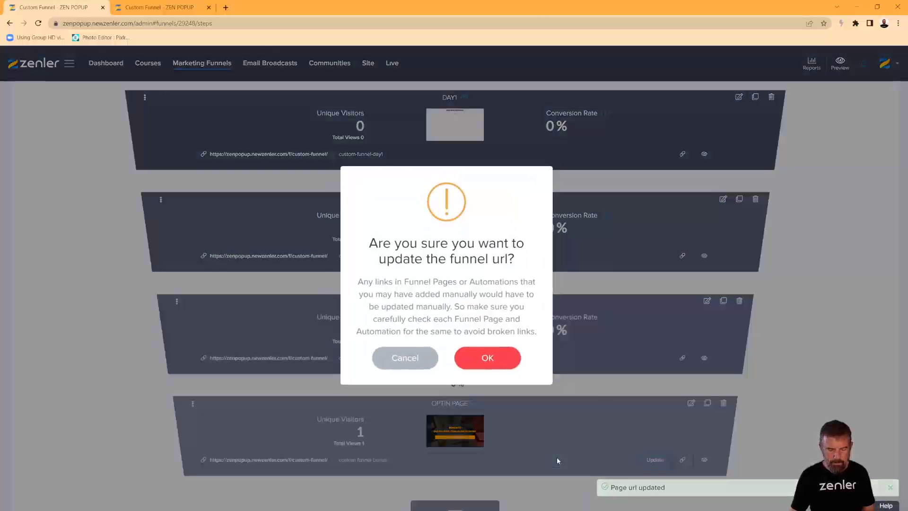
pyautogui.click(487, 357)
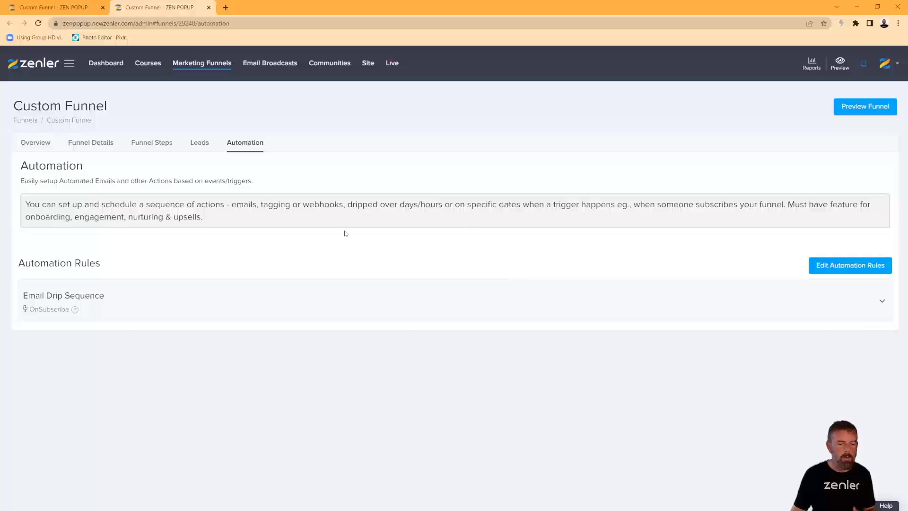
# - Open the Email Drip Sequence for editing and delete its "Get them to revisit the FREEBIE again" and "Thank you again" mail actions
pyautogui.doubleClick(138, 307)
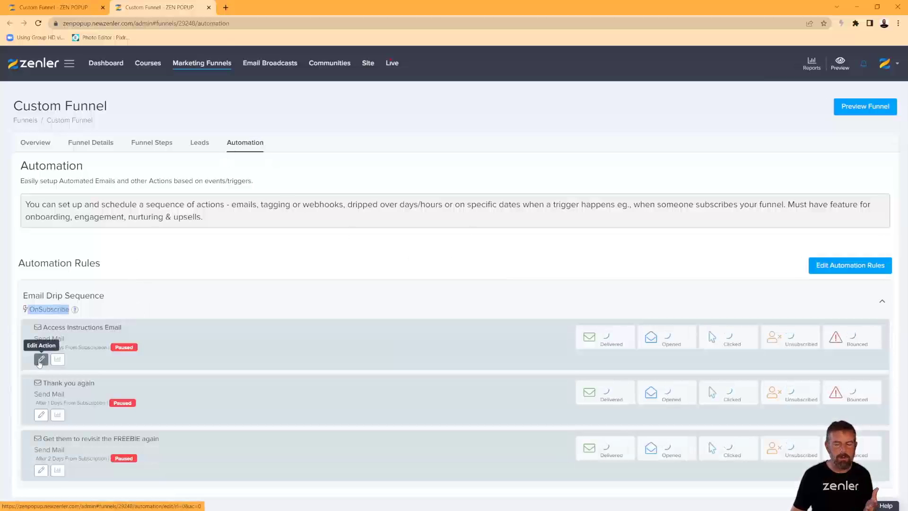
pyautogui.click(40, 360)
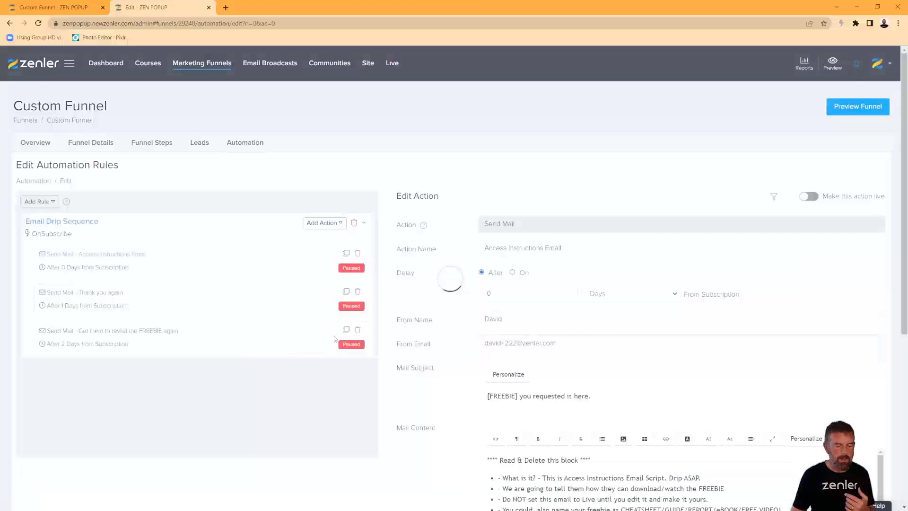
pyautogui.click(358, 331)
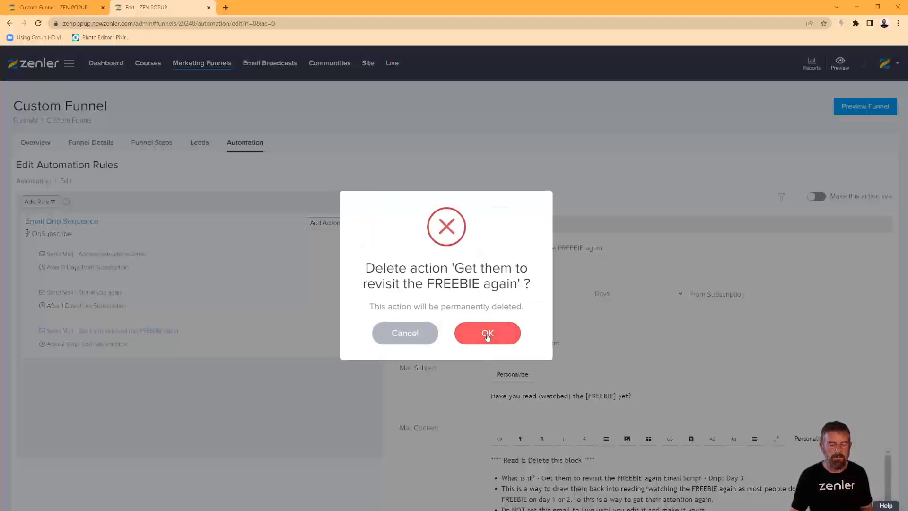
pyautogui.click(487, 337)
pyautogui.click(363, 293)
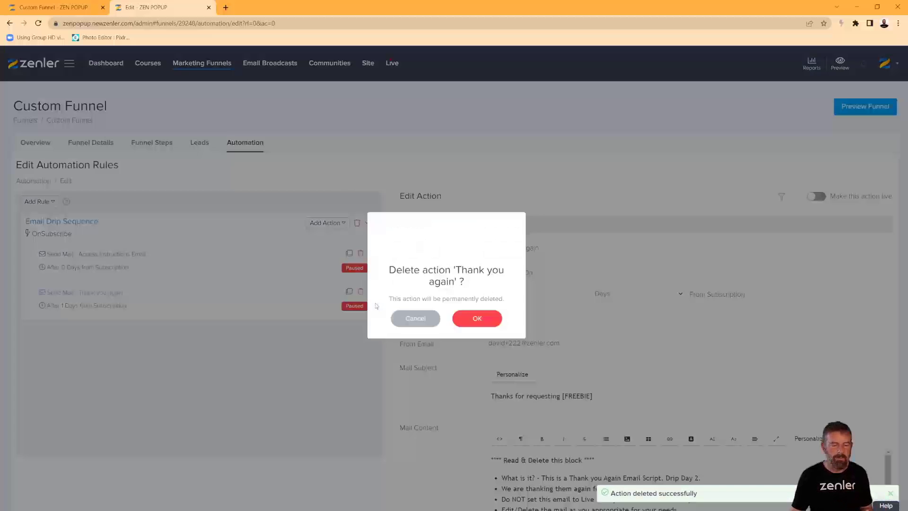
pyautogui.click(487, 334)
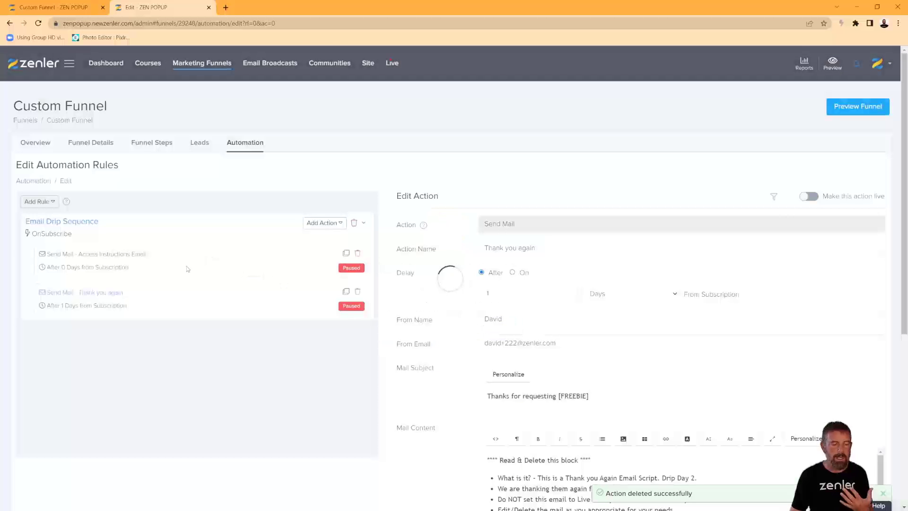
# - Change the action name of the Access Instructions Email to OPTIN-DAY1
pyautogui.click(225, 262)
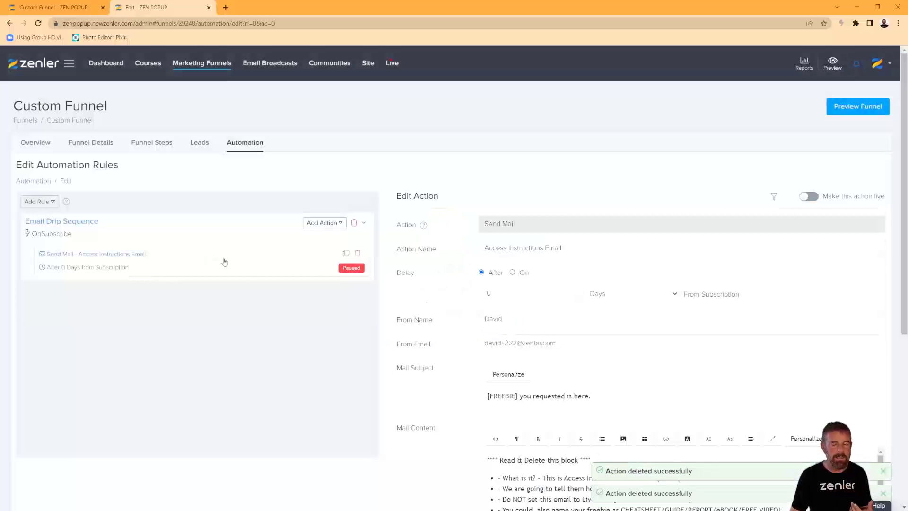
pyautogui.moveTo(563, 245); pyautogui.dragTo(446, 248)
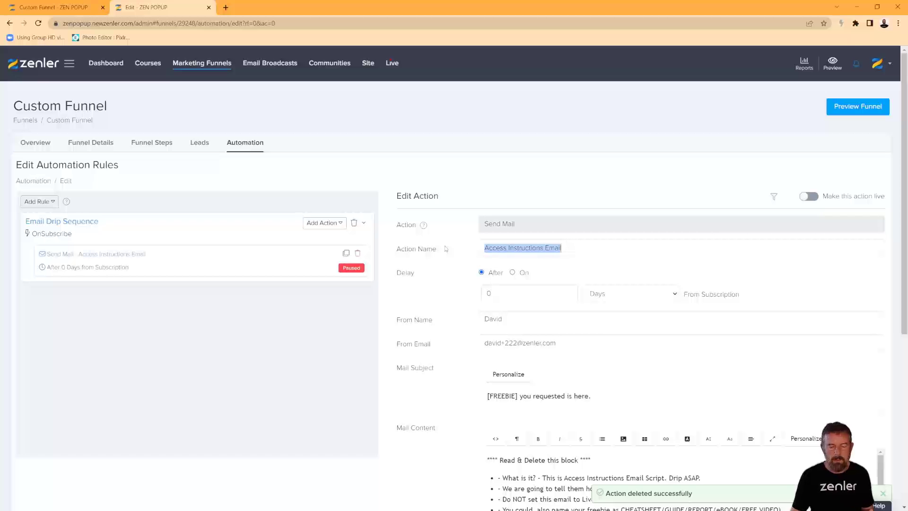
pyautogui.write('OPTI')
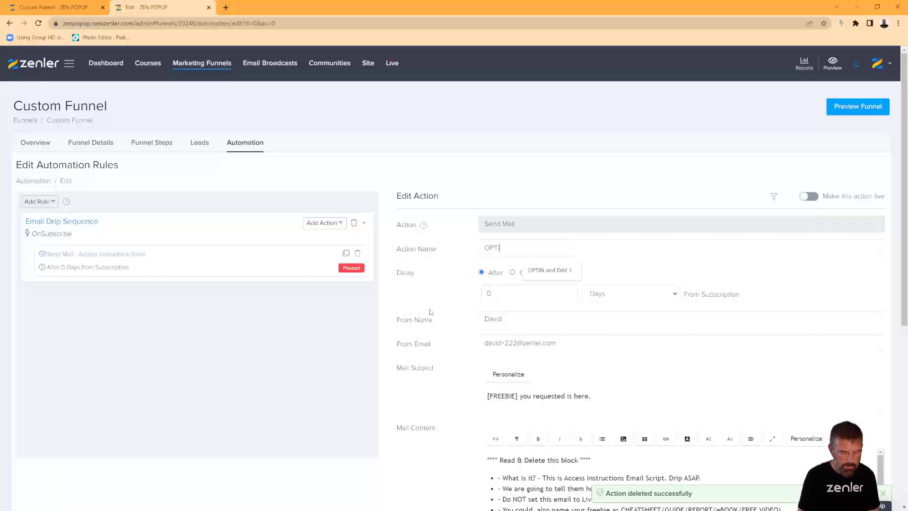
pyautogui.write('N-DAY1')
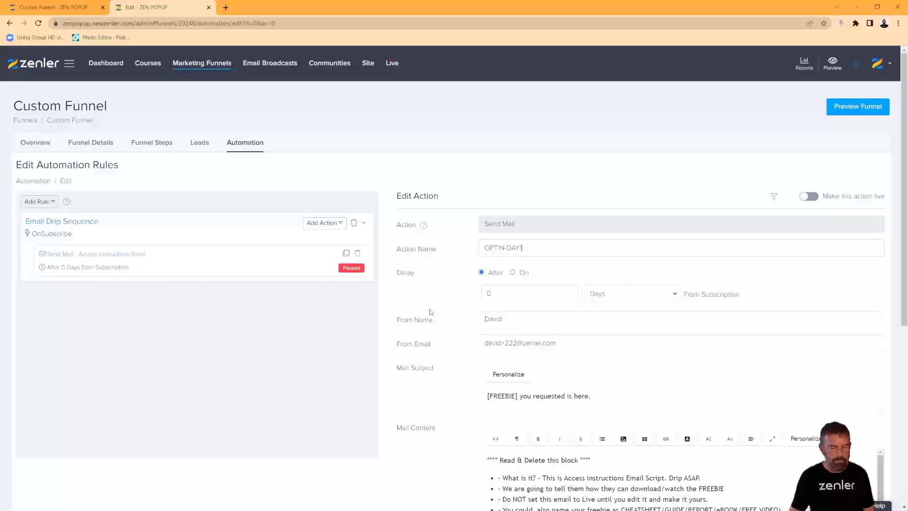
# - Save the mail action's changes, make it live and apply the changes to existing leads
pyautogui.scroll(-2, 451, 413)
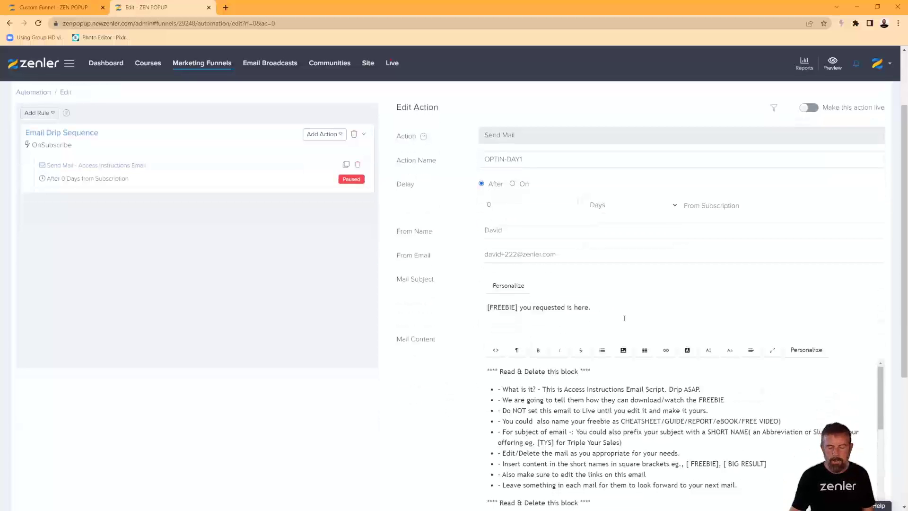
pyautogui.scroll(-3, 451, 410)
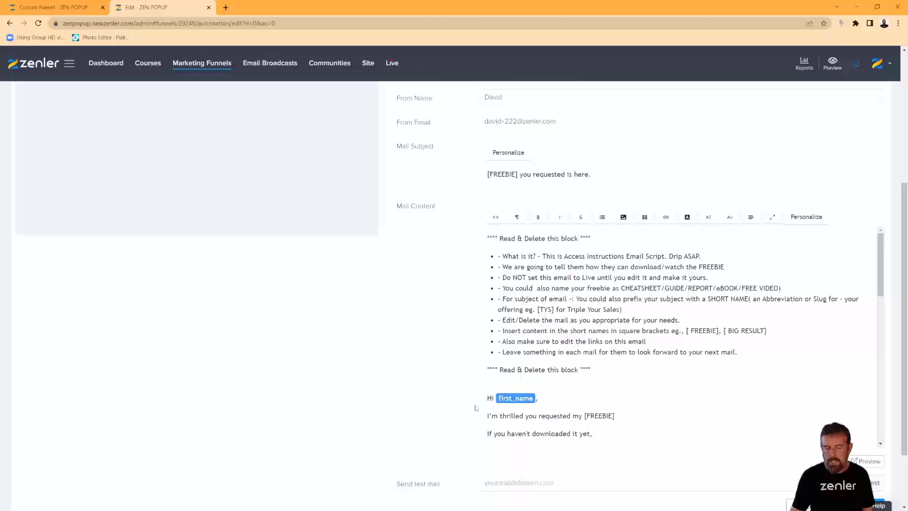
pyautogui.scroll(-1, 799, 438)
pyautogui.click(863, 462)
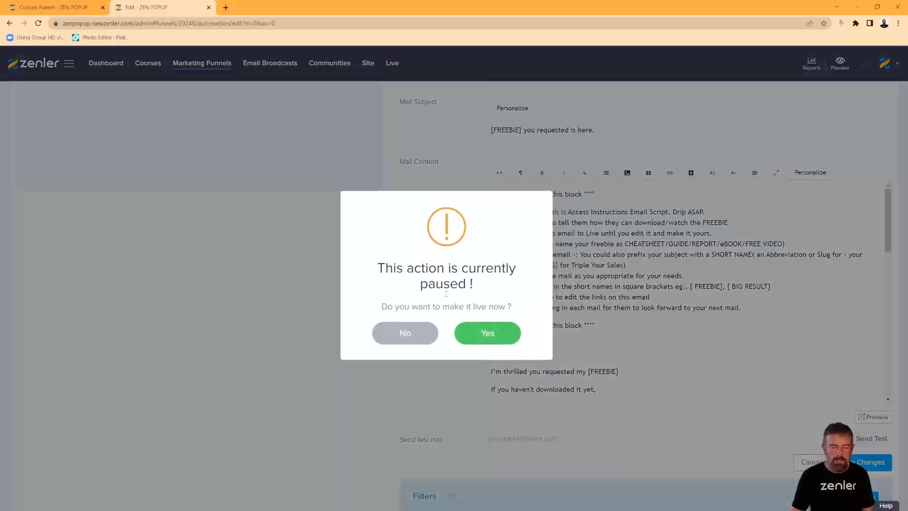
pyautogui.click(489, 331)
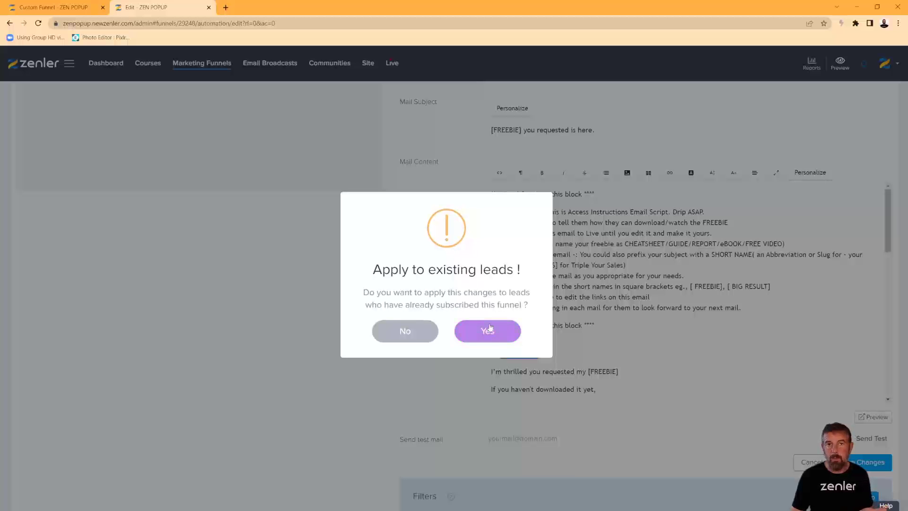
pyautogui.click(490, 329)
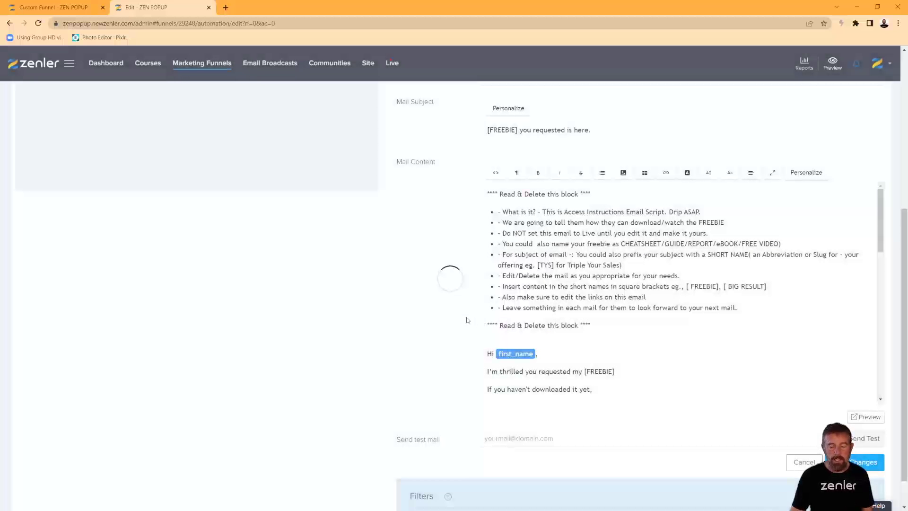
# - Delete the whole template text from the mail content, keeping the mailing address and unsubscribe footer
pyautogui.moveTo(879, 239); pyautogui.dragTo(880, 395)
pyautogui.moveTo(636, 372); pyautogui.dragTo(710, 385)
pyautogui.click(541, 297)
pyautogui.moveTo(545, 288); pyautogui.dragTo(457, 192)
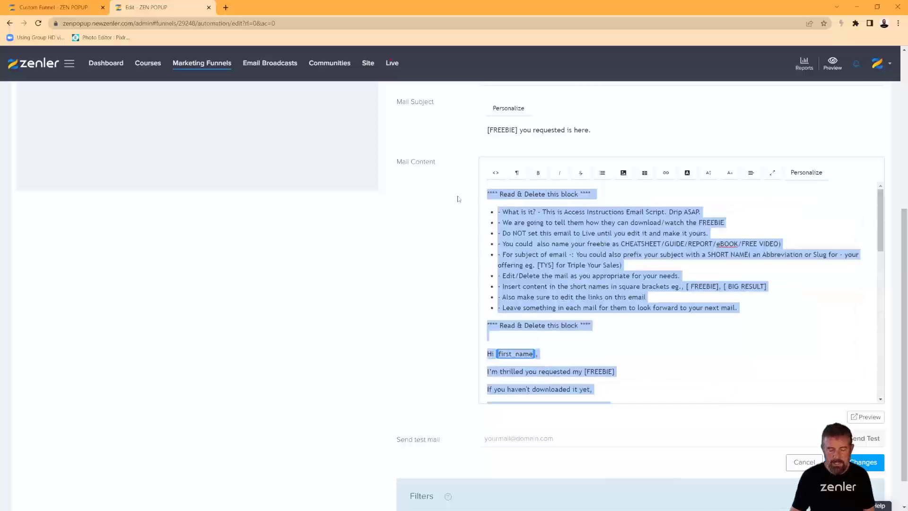
pyautogui.press('BackSpace')
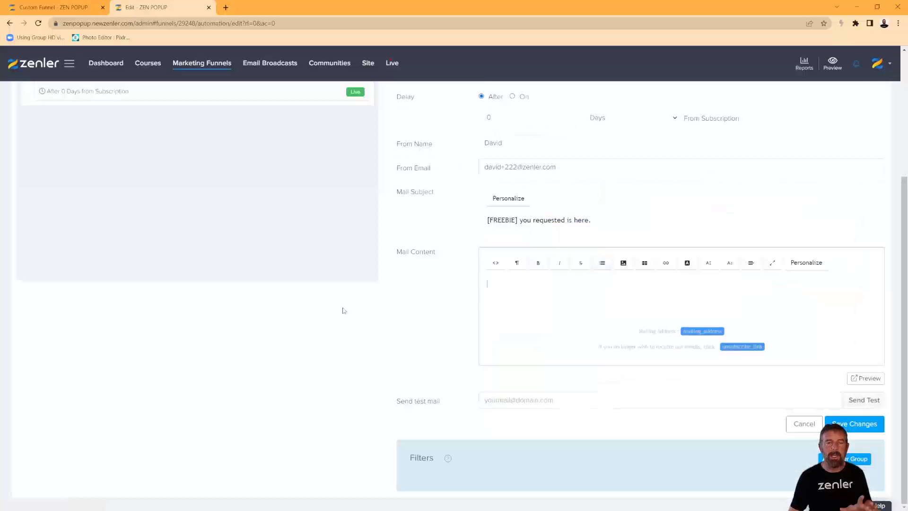
# - Insert the already uploaded Zenler logo into the empty mail content and shrink it to about half its width
pyautogui.click(623, 263)
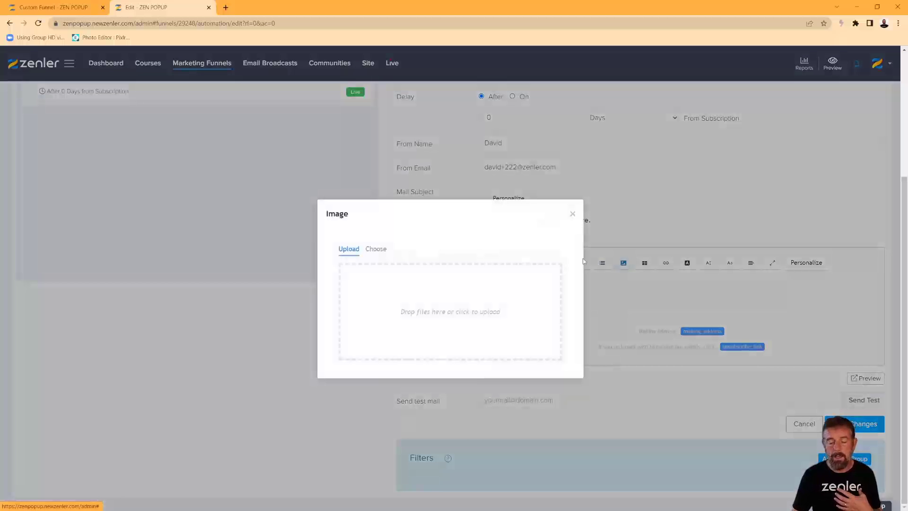
pyautogui.click(375, 249)
pyautogui.click(412, 282)
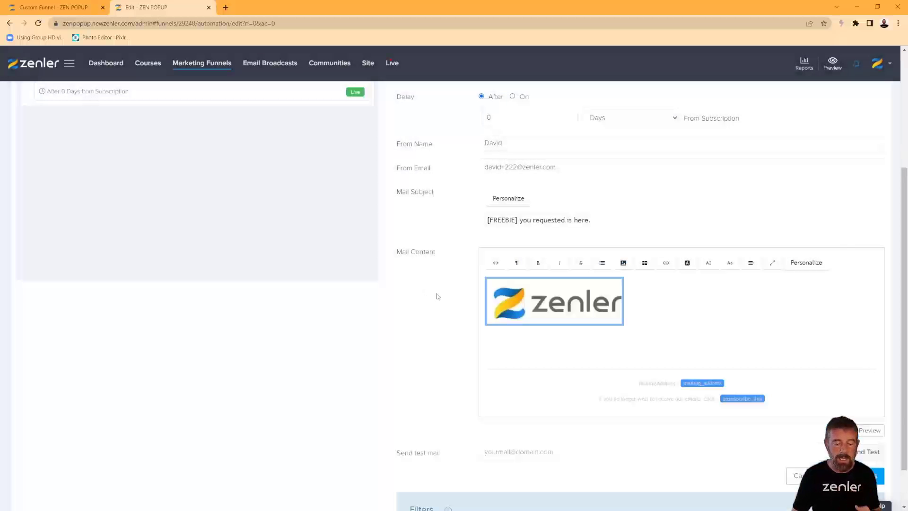
pyautogui.moveTo(624, 324); pyautogui.dragTo(556, 300)
# - Write "A very war m welcome you have access to this FREE starter course on Zenler" below the logo, with FREE in bold
pyautogui.click(535, 311)
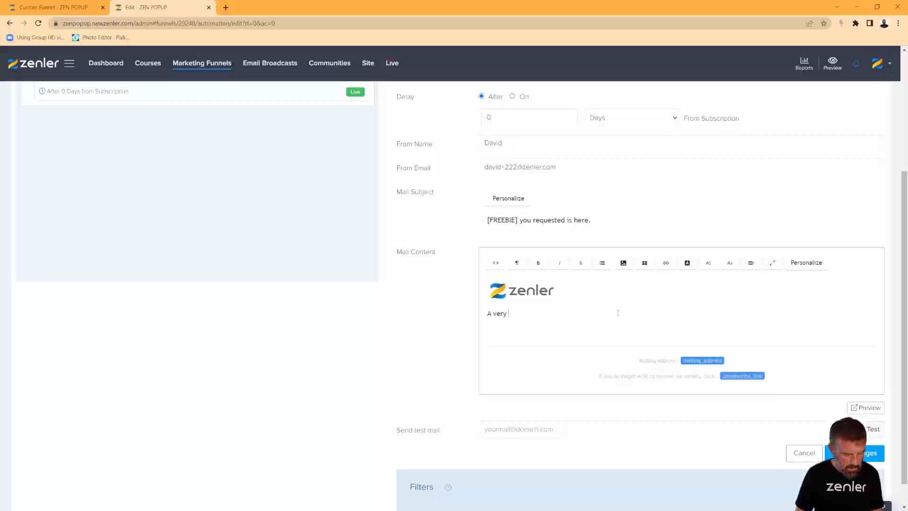
pyautogui.write('A very war m we')
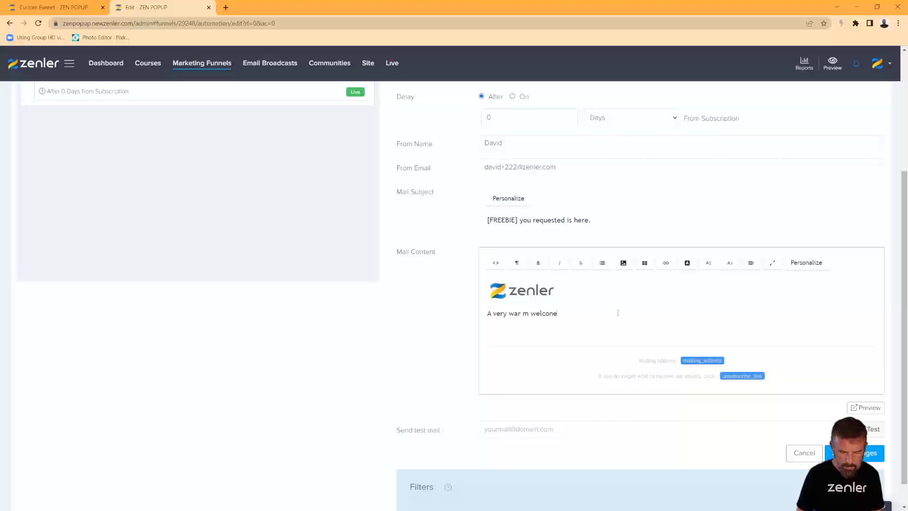
pyautogui.write('lcome you have access to this FREE sta')
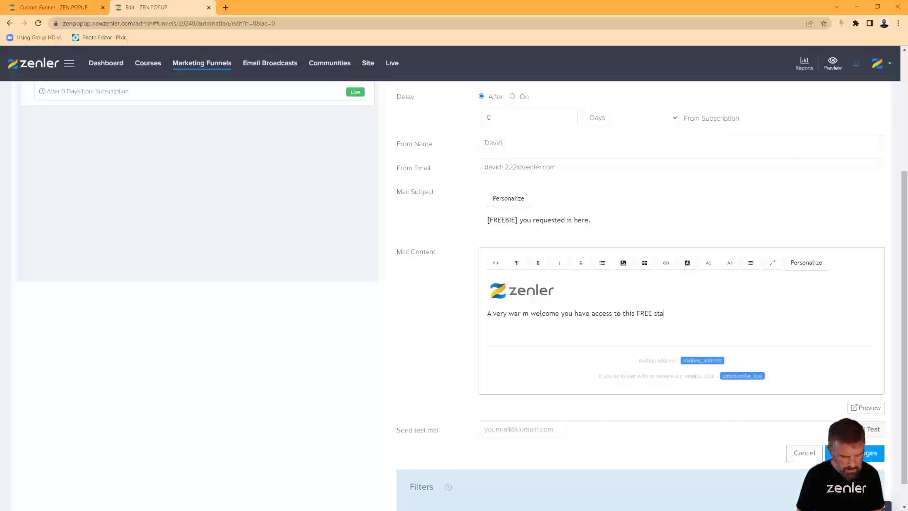
pyautogui.write('rter cou')
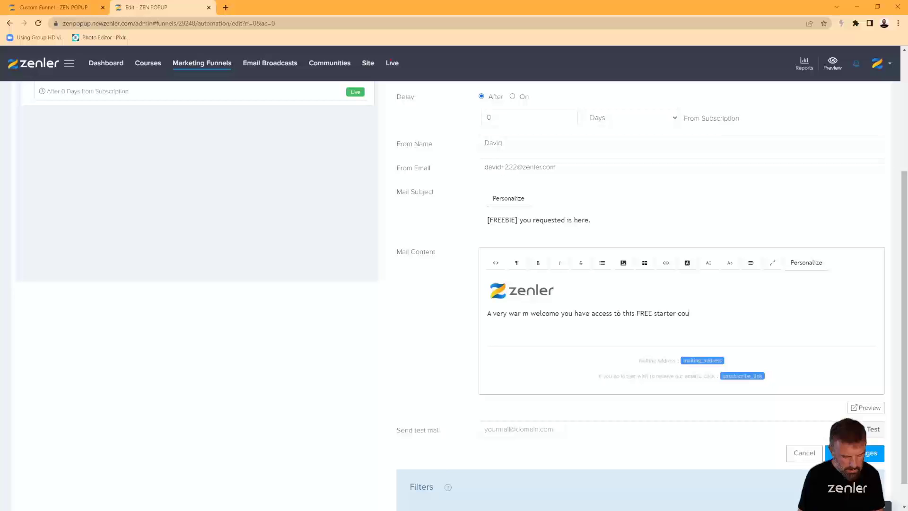
pyautogui.write('rse on Znler')
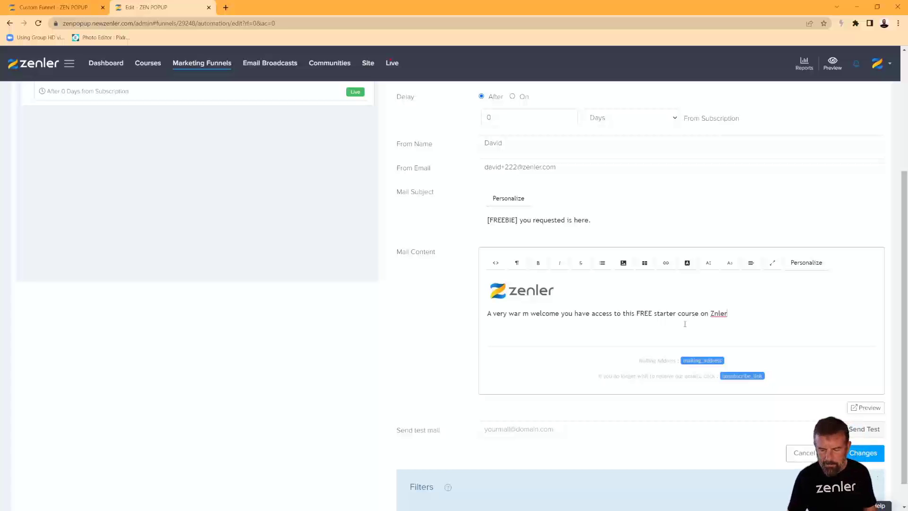
pyautogui.click(714, 313)
pyautogui.write('e')
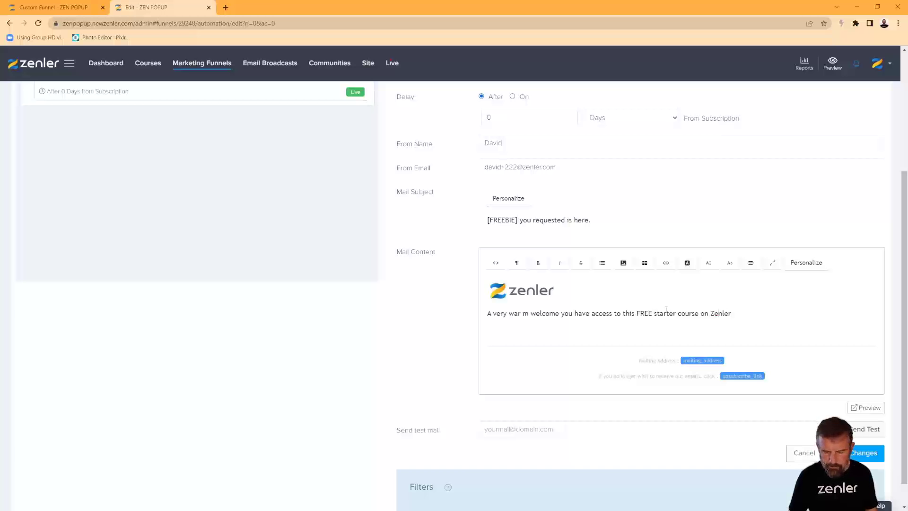
pyautogui.moveTo(653, 313); pyautogui.dragTo(634, 314)
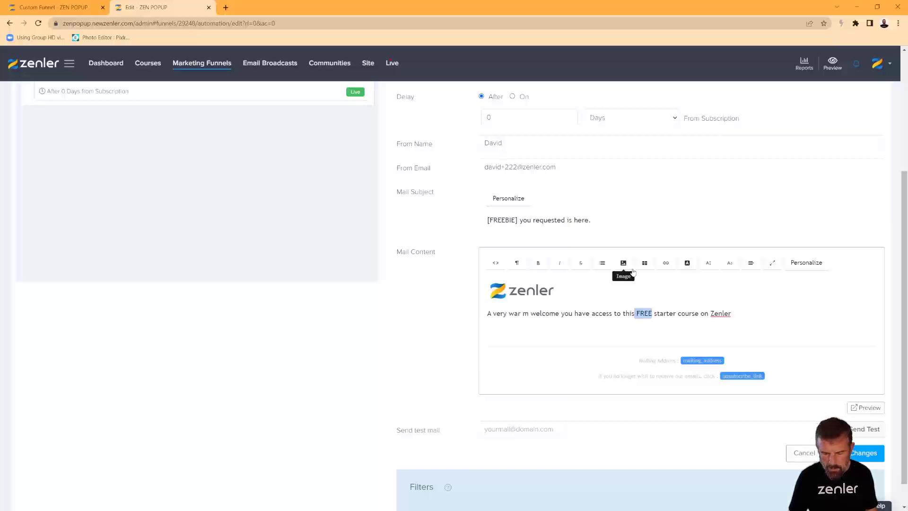
pyautogui.click(538, 262)
# - Write "If you did not already see you can view day 1 here" on a new line below the welcome sentence
pyautogui.click(755, 315)
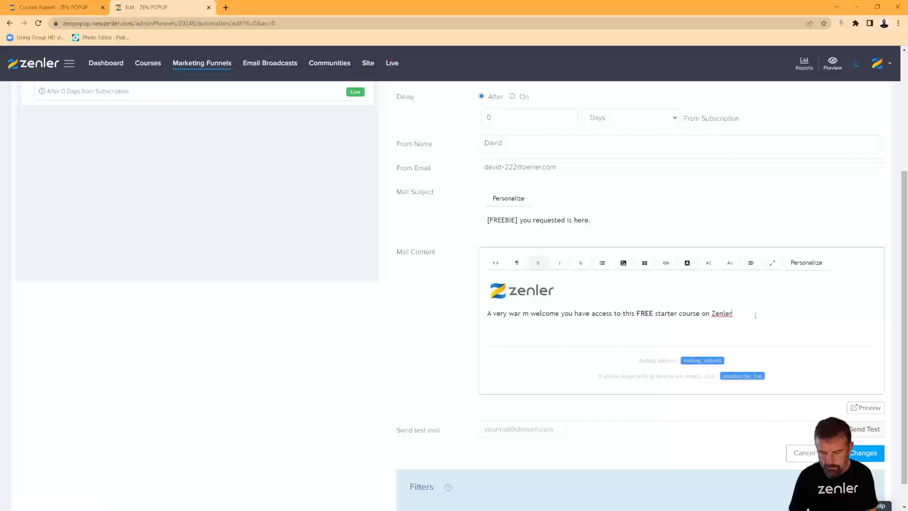
pyautogui.press('Return')
pyautogui.write('A')
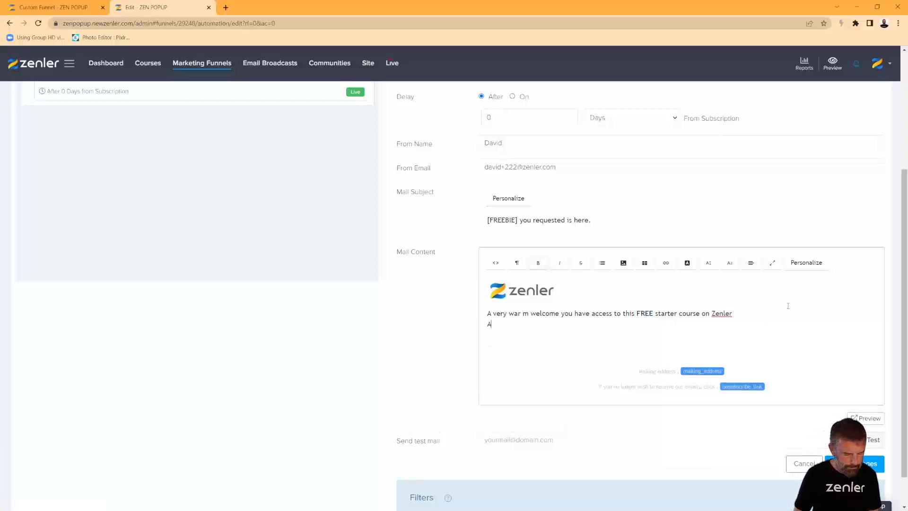
pyautogui.write('cr')
pyautogui.press('BackSpace')
pyautogui.press('BackSpace')
pyautogui.press('BackSpace')
pyautogui.write('If you di')
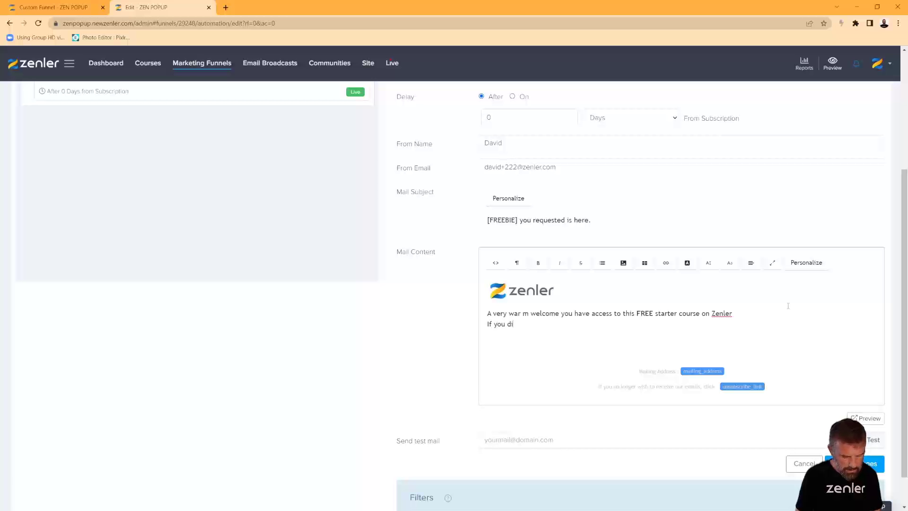
pyautogui.write('d not already see')
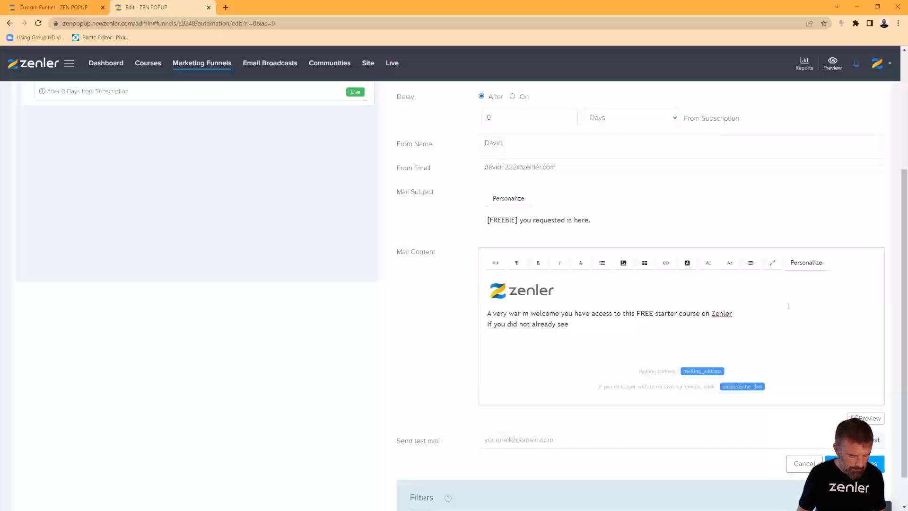
pyautogui.write('you can')
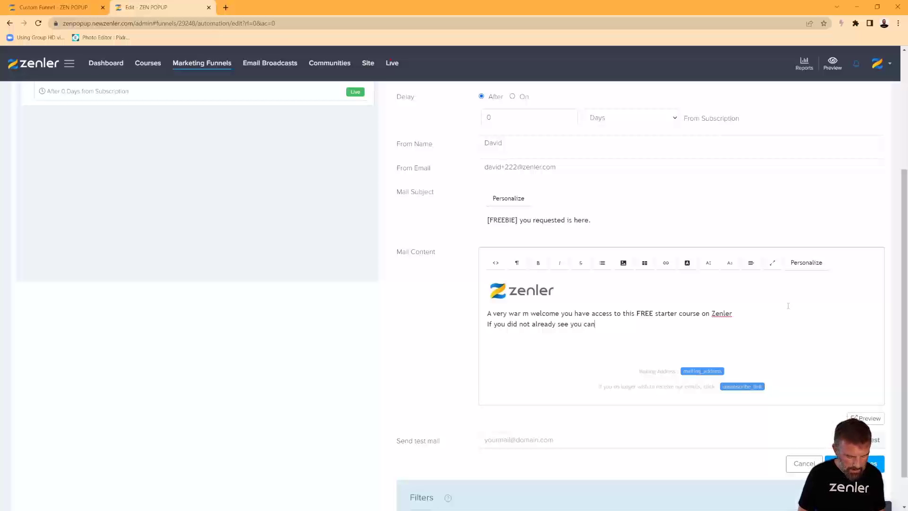
pyautogui.write(' view da')
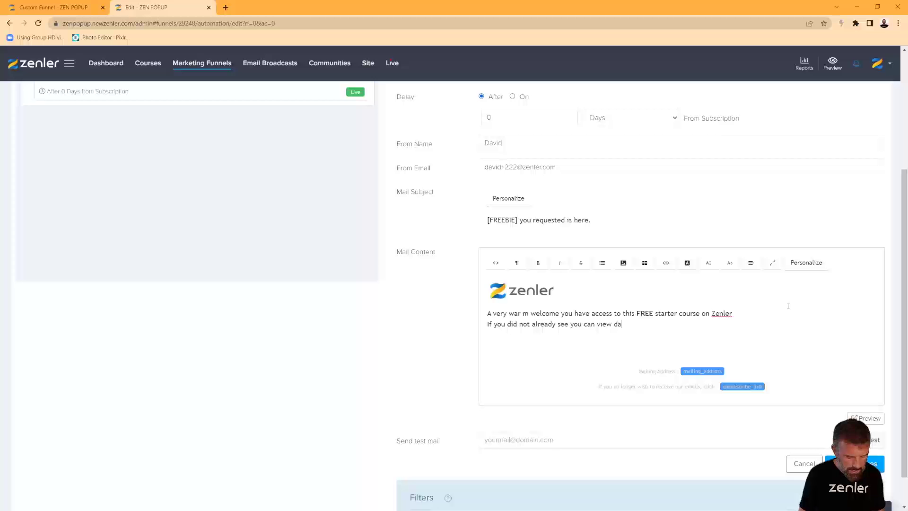
pyautogui.write('y 1 here')
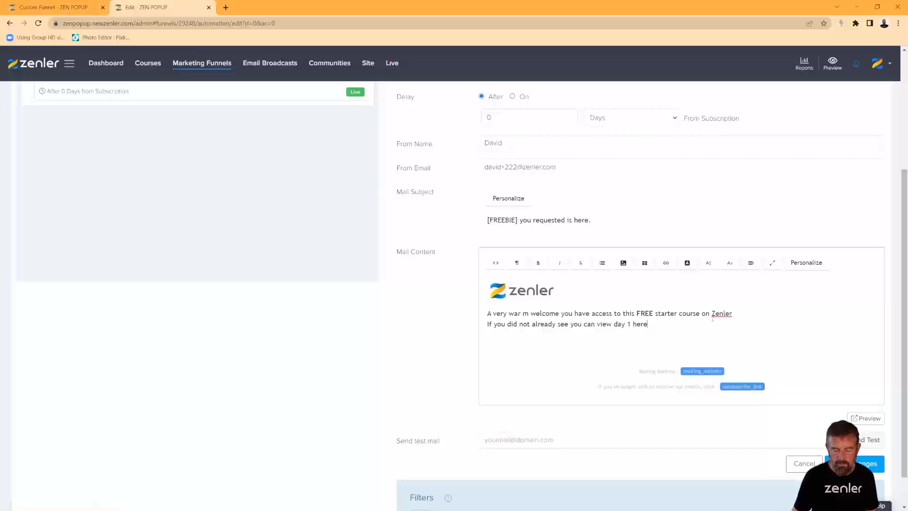
# - Add a new paragraph reading "I hope you enjoy this video stay tuned for the next one tomorrow."
pyautogui.press('Return')
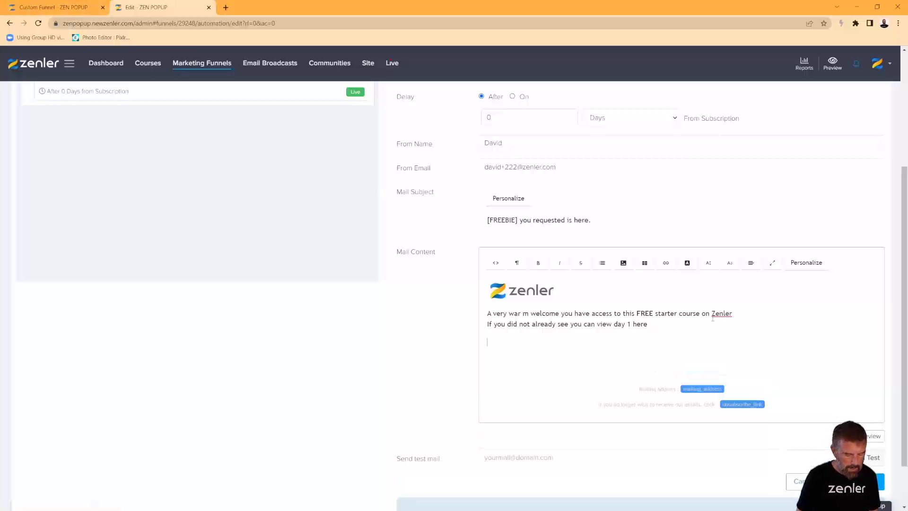
pyautogui.write('I hope ')
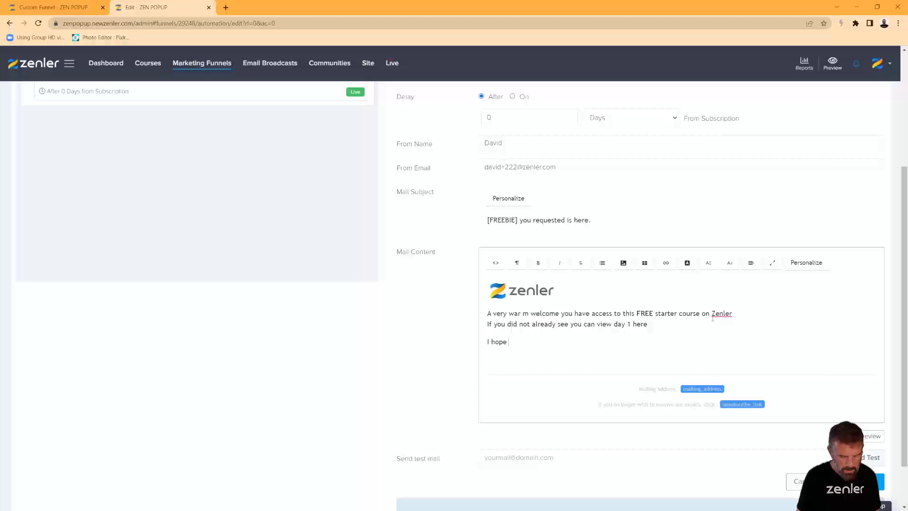
pyautogui.write('you enjo')
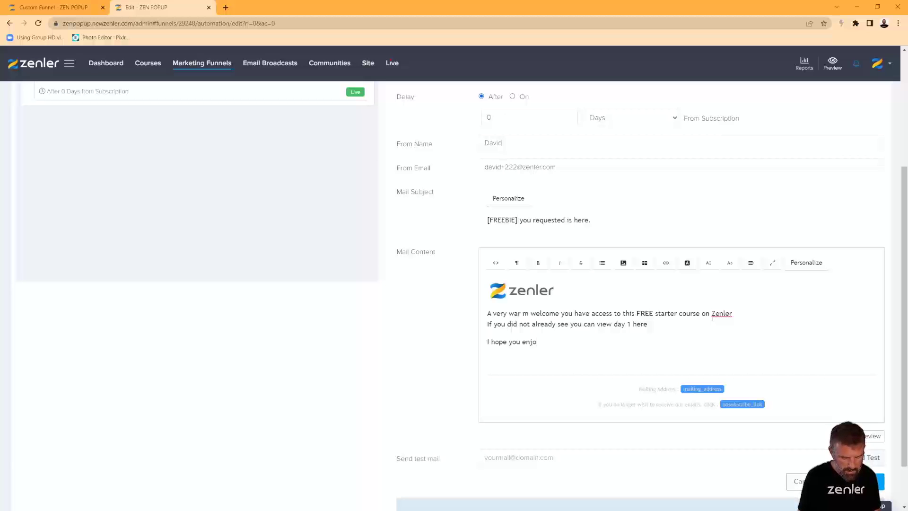
pyautogui.write('y this vide')
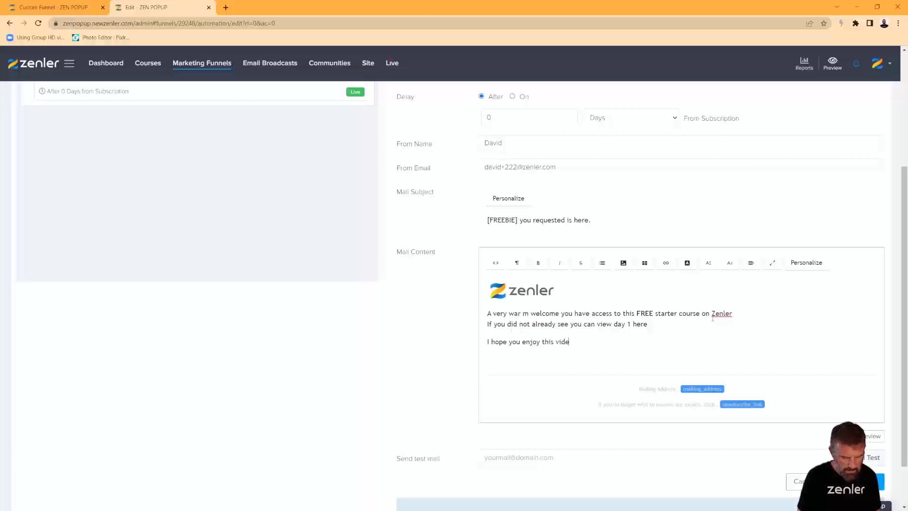
pyautogui.write('o stay')
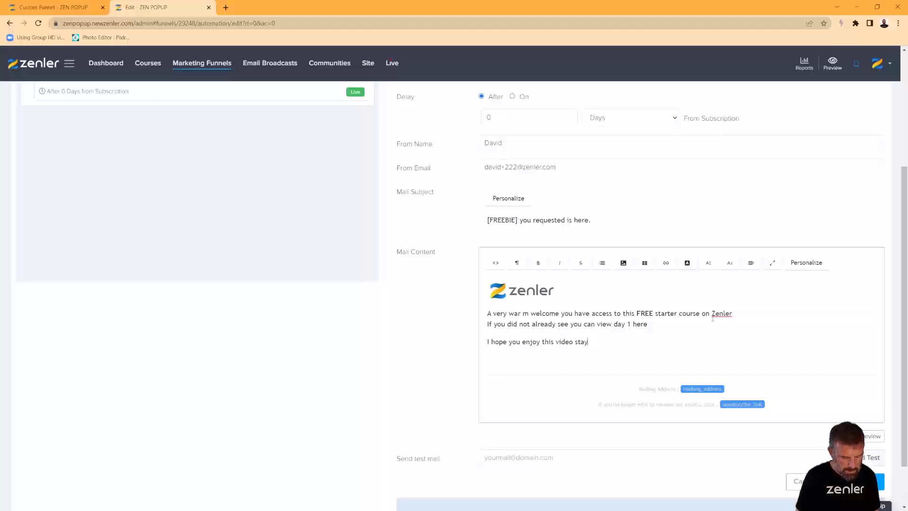
pyautogui.write(' tuned for the next o')
pyautogui.write('ne r')
pyautogui.write('tomottor')
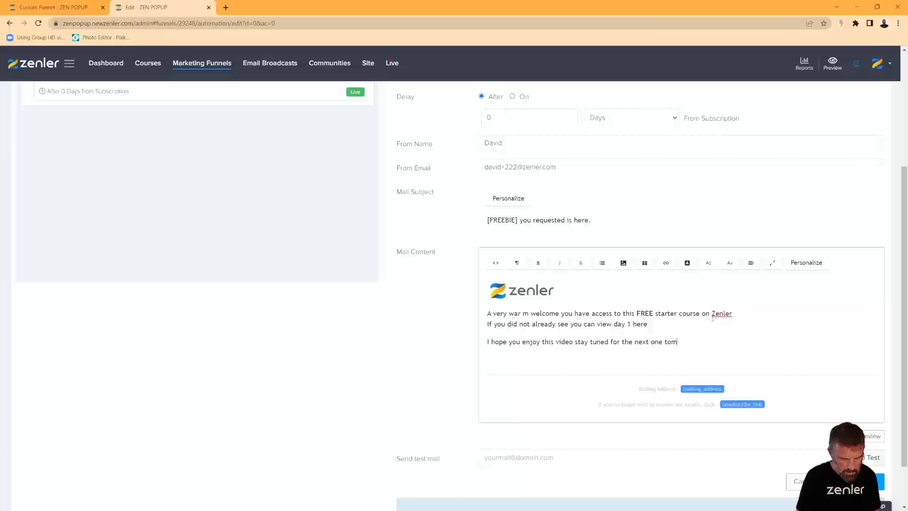
pyautogui.press('BackSpace')
pyautogui.press('BackSpace')
pyautogui.press('BackSpace')
pyautogui.press('BackSpace')
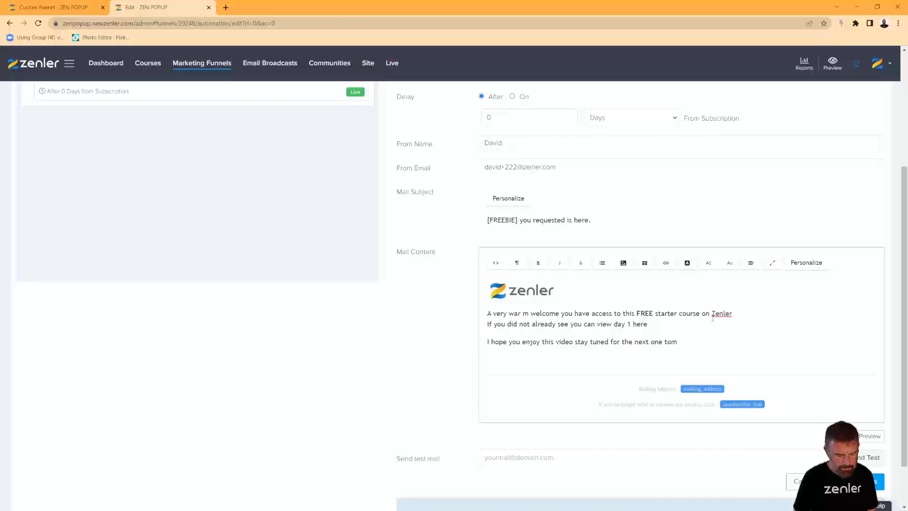
pyautogui.write('orrow.')
# - Add the sign-off "All the best" with "Team Zenler" on the line directly below it
pyautogui.press('Return')
pyautogui.write('All the best')
pyautogui.hotkey('shift', 'Return')
pyautogui.write('team Zenler')
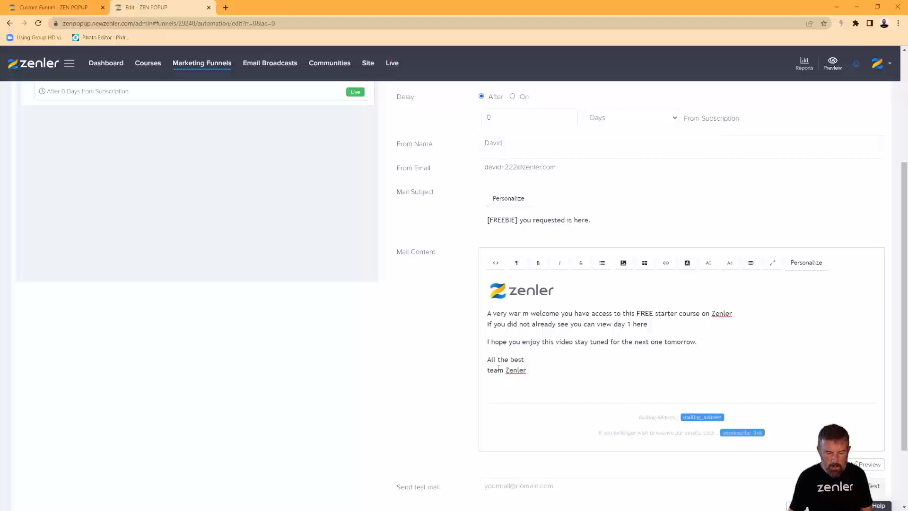
pyautogui.press('Delete')
pyautogui.write('T')
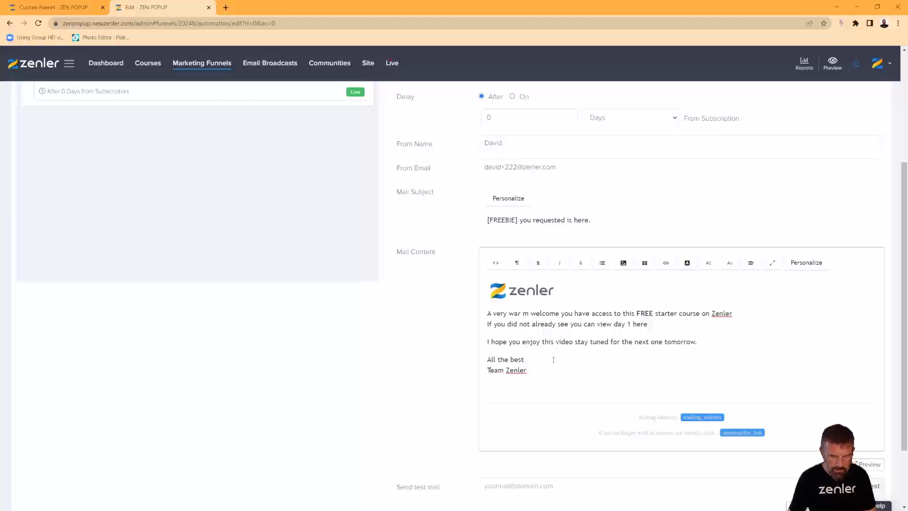
# - Italicize the two-line sign-off and insert a blank line below the welcome sentence
pyautogui.moveTo(535, 372); pyautogui.dragTo(483, 362)
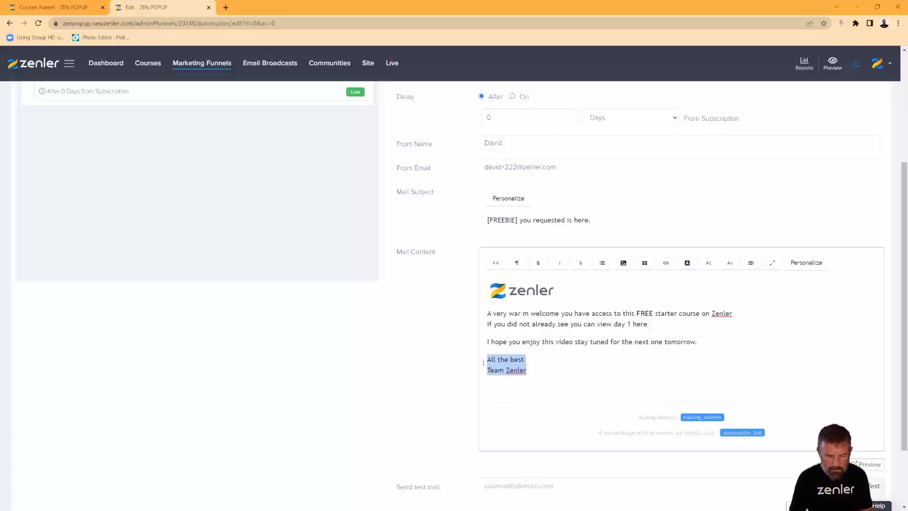
pyautogui.click(559, 262)
pyautogui.click(553, 367)
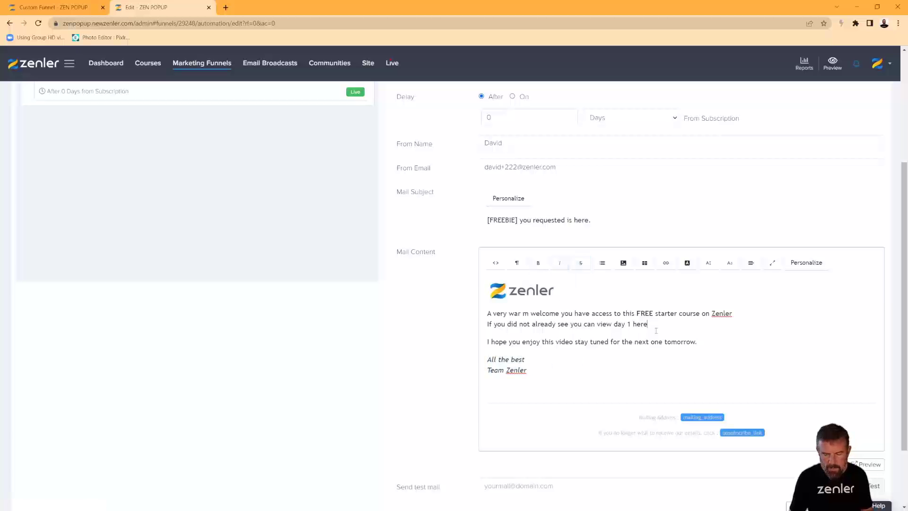
pyautogui.click(751, 313)
pyautogui.press('Return')
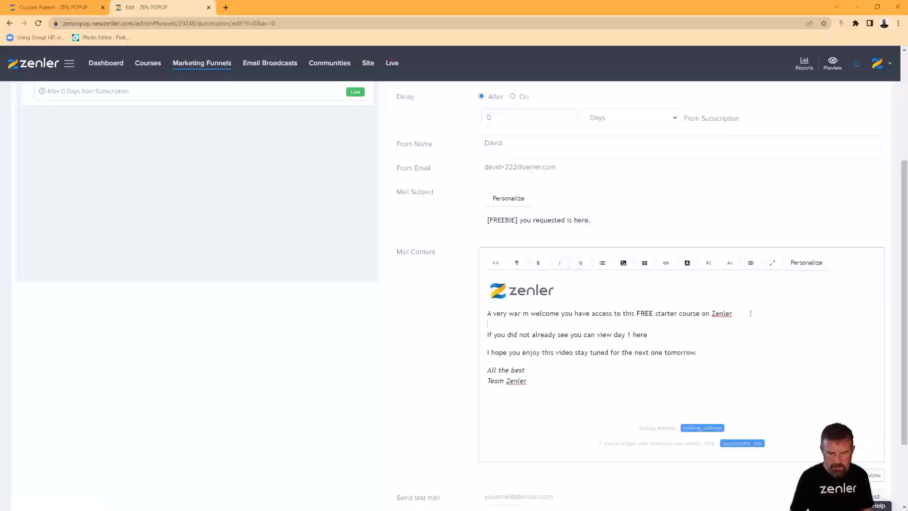
# - Correct "war m" to "warm" in the welcome sentence and insert the first_name placeholder after "welcome"
pyautogui.click(525, 313)
pyautogui.press('BackSpace')
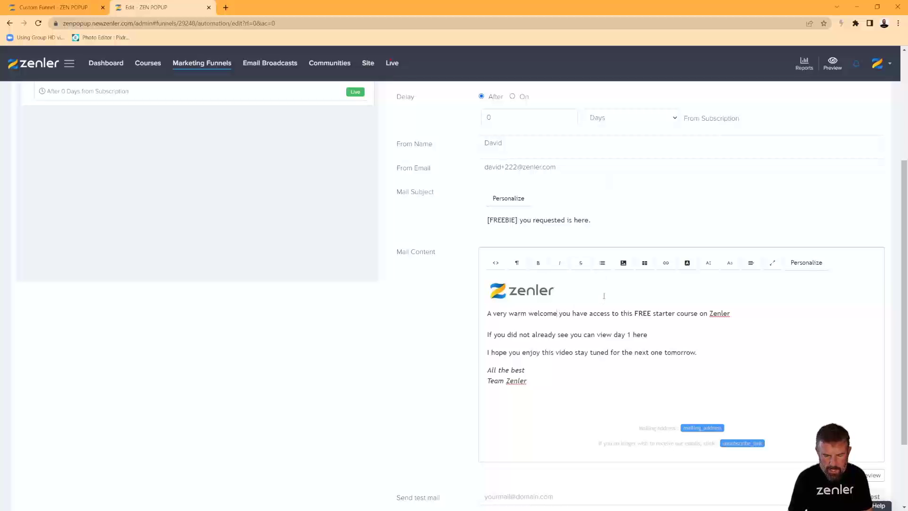
pyautogui.click(806, 262)
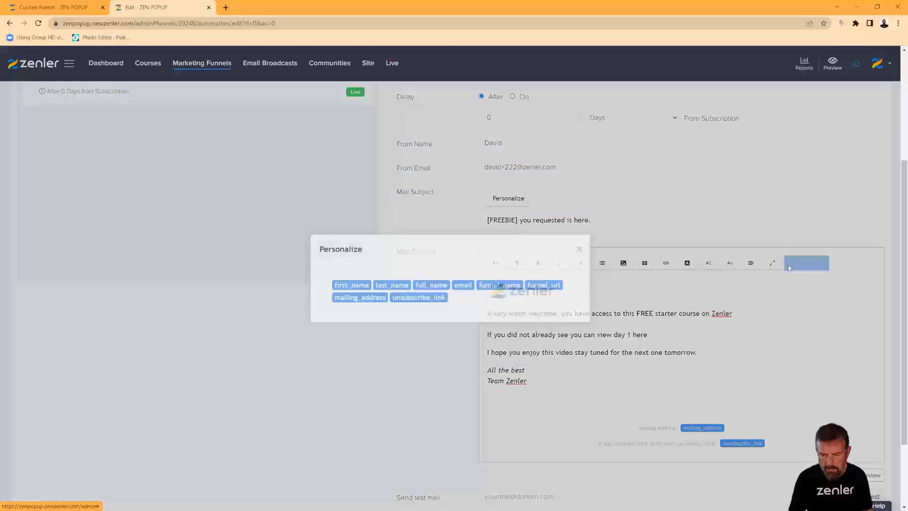
pyautogui.click(361, 285)
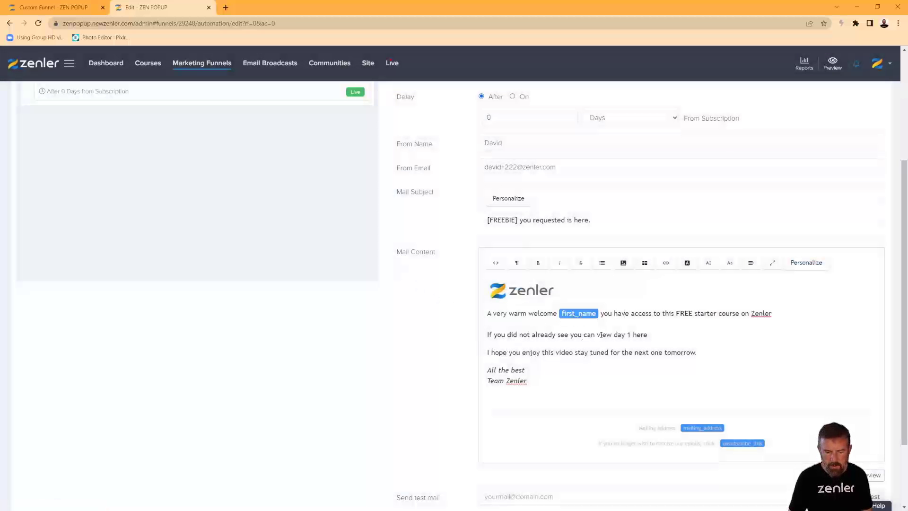
# - Copy the funnel's DAY1 page URL, link "see you can view day 1 here" in the mail content to it and save the action
pyautogui.click(52, 7)
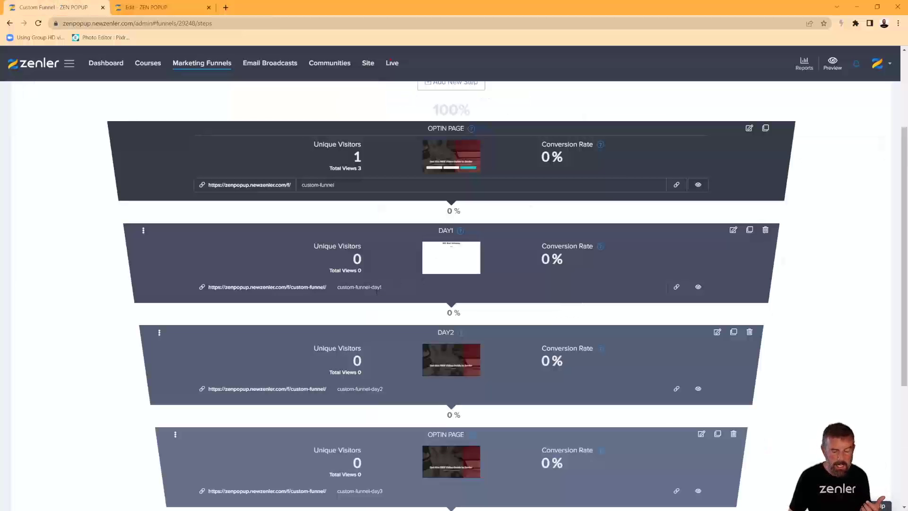
pyautogui.click(676, 286)
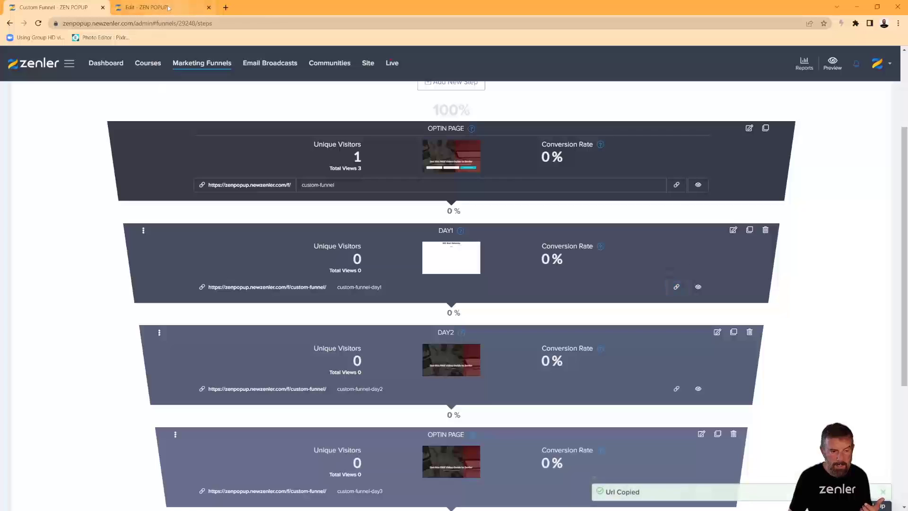
pyautogui.click(161, 8)
pyautogui.moveTo(656, 335); pyautogui.dragTo(556, 338)
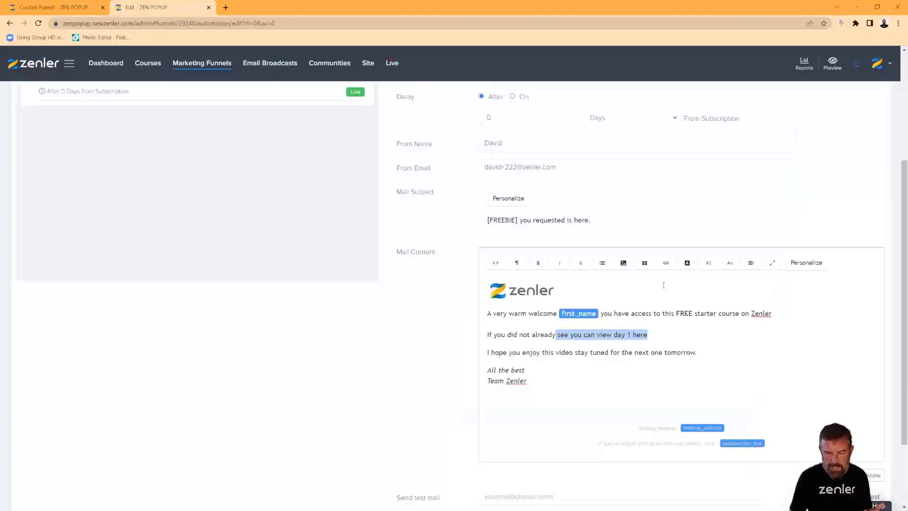
pyautogui.click(666, 263)
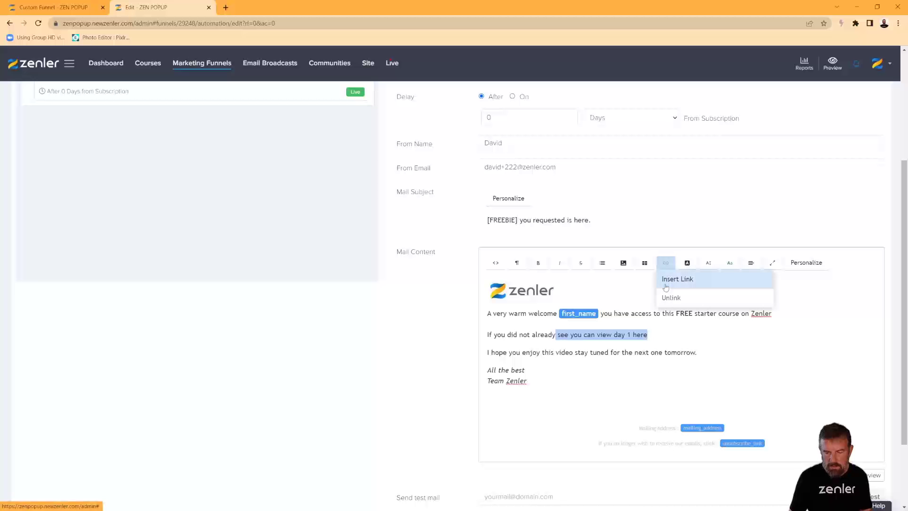
pyautogui.click(667, 284)
pyautogui.hotkey('ctrl', 'v')
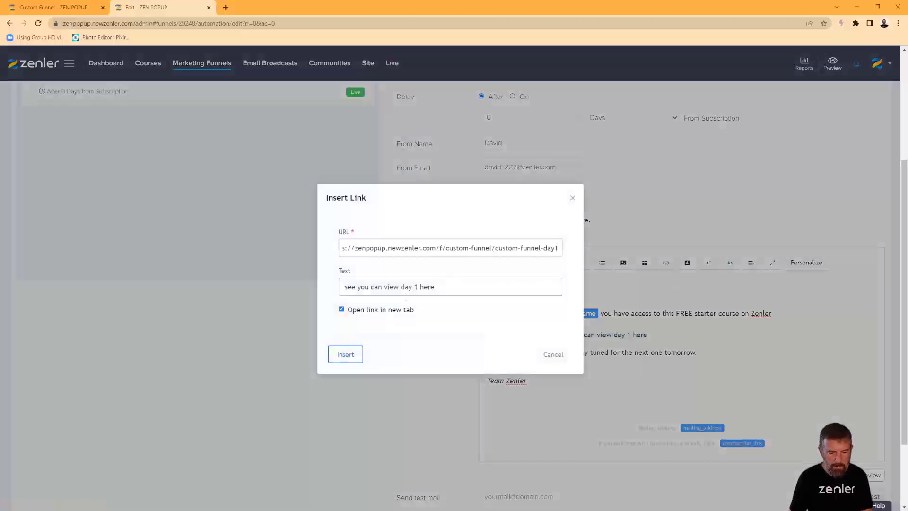
pyautogui.click(345, 354)
pyautogui.scroll(-2, 677, 379)
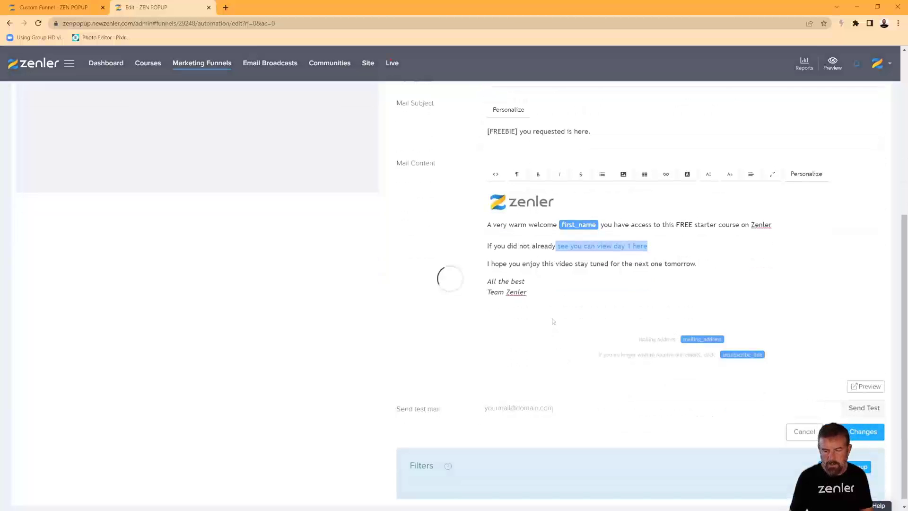
# - Replace the mail subject with "Free Guide to Zenler Day 1 you sunscribed with" followed by the first_name placeholder
pyautogui.scroll(2, 562, 304)
pyautogui.moveTo(592, 230); pyautogui.dragTo(474, 231)
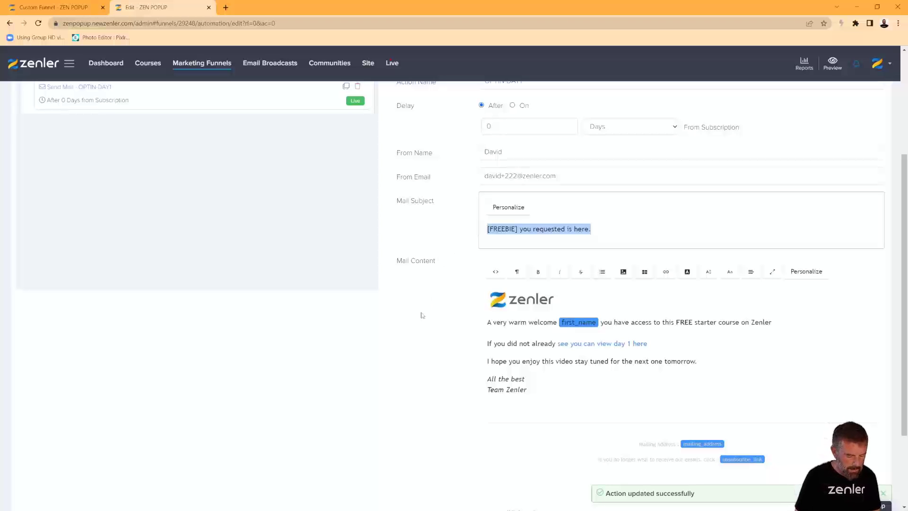
pyautogui.write('Free Guide to Zenler Day1')
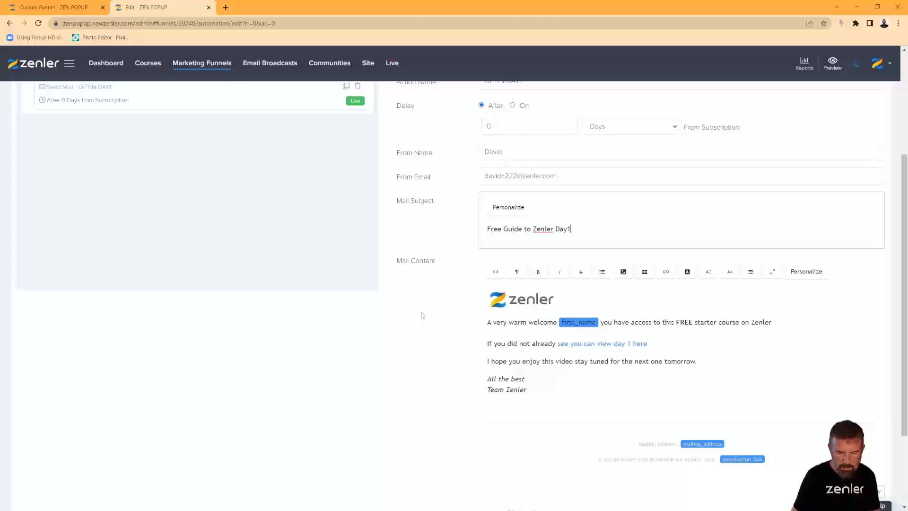
pyautogui.press('BackSpace')
pyautogui.write(' 1')
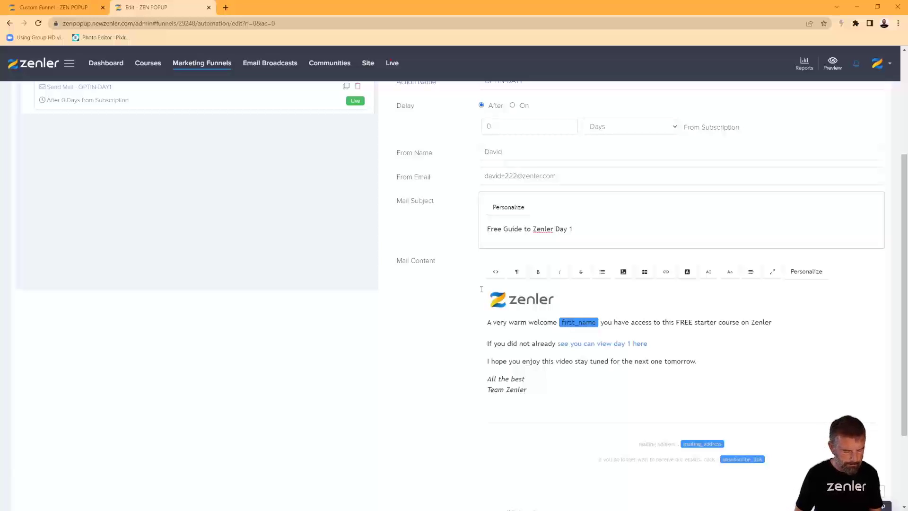
pyautogui.write(' you su')
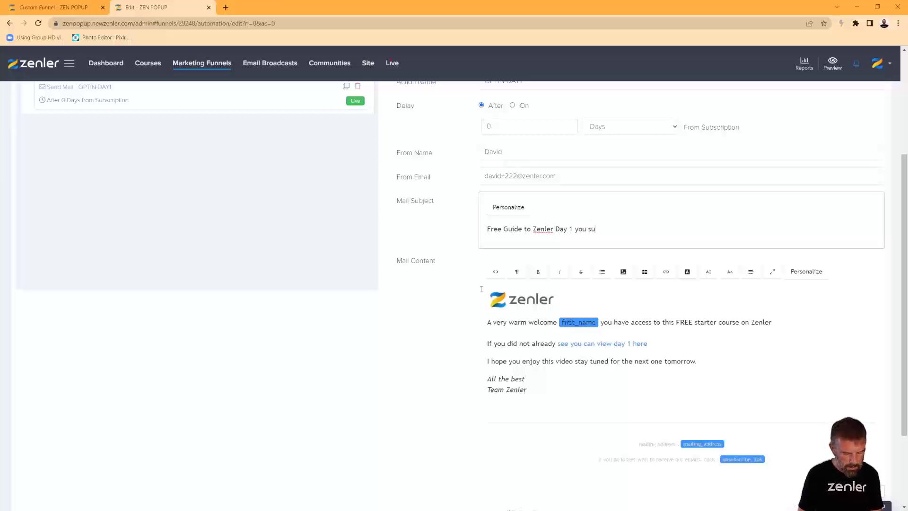
pyautogui.write('nscribed with')
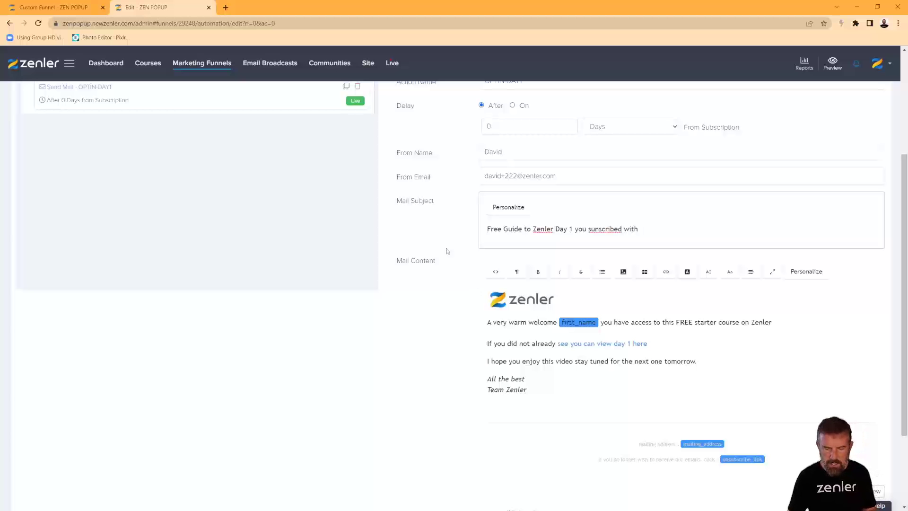
pyautogui.click(509, 207)
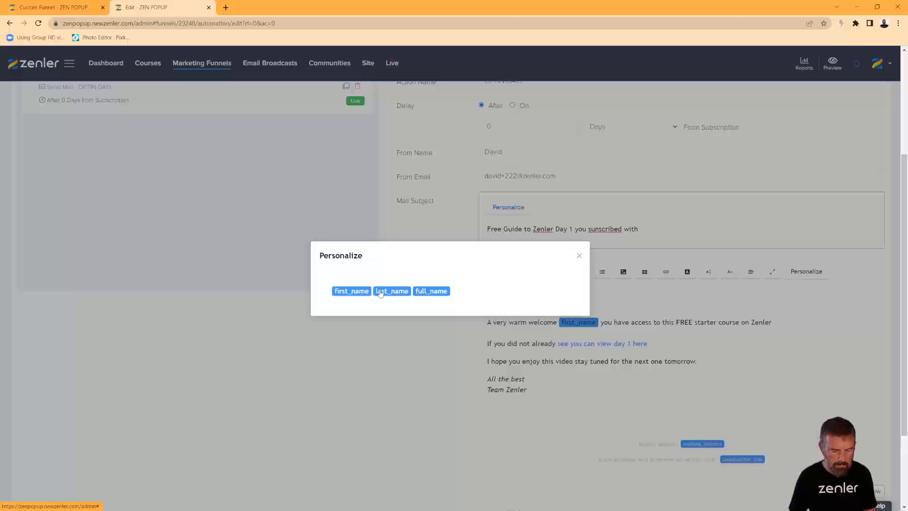
pyautogui.click(352, 292)
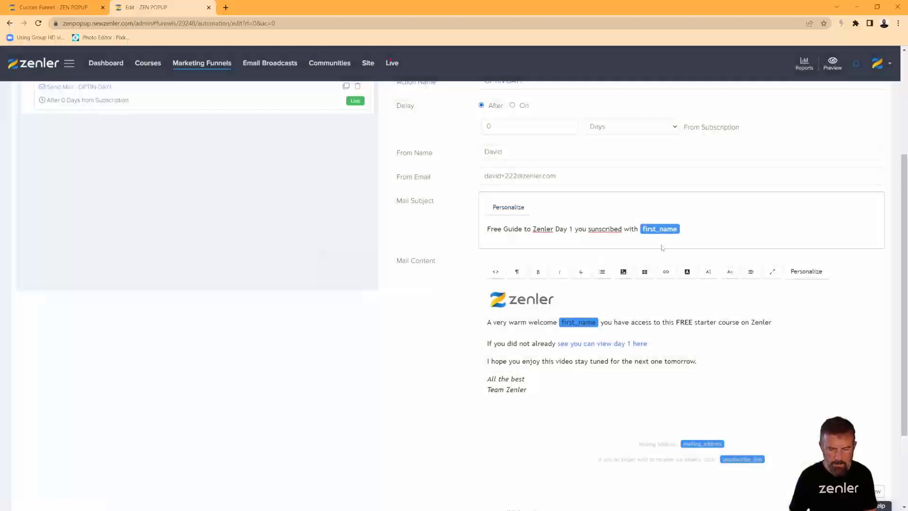
# - Remove "you sunscribed with" and the first_name placeholder from the mail subject and start the subject with "Welcome"
pyautogui.click(809, 273)
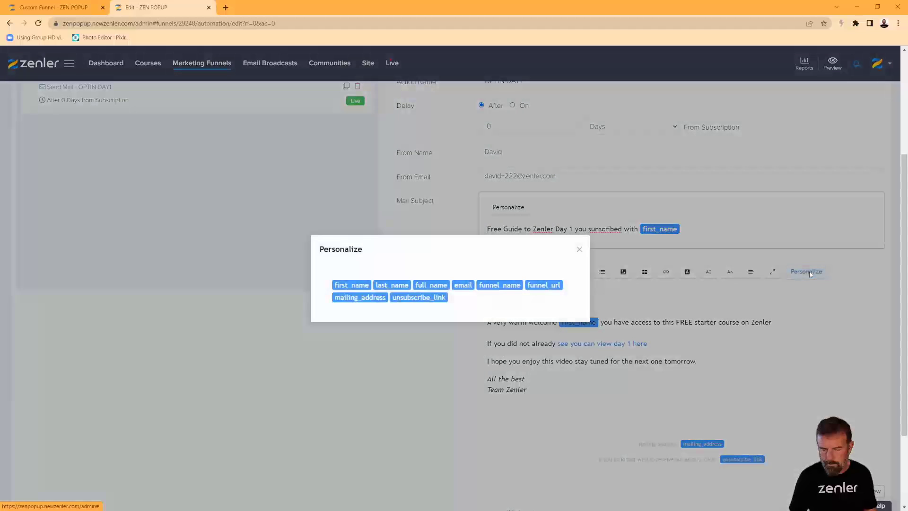
pyautogui.click(794, 308)
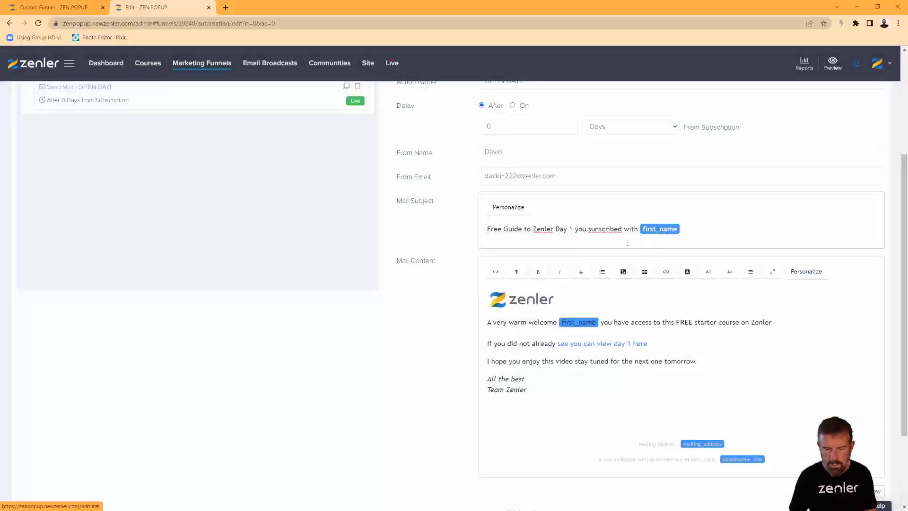
pyautogui.moveTo(638, 229); pyautogui.dragTo(574, 229)
pyautogui.click(639, 229)
pyautogui.press('BackSpace')
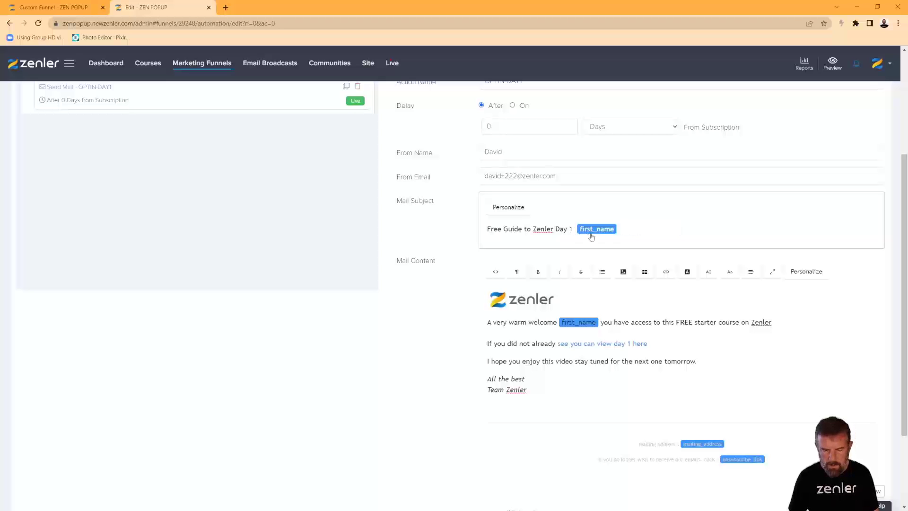
pyautogui.moveTo(581, 233); pyautogui.dragTo(625, 230)
pyautogui.press('BackSpace')
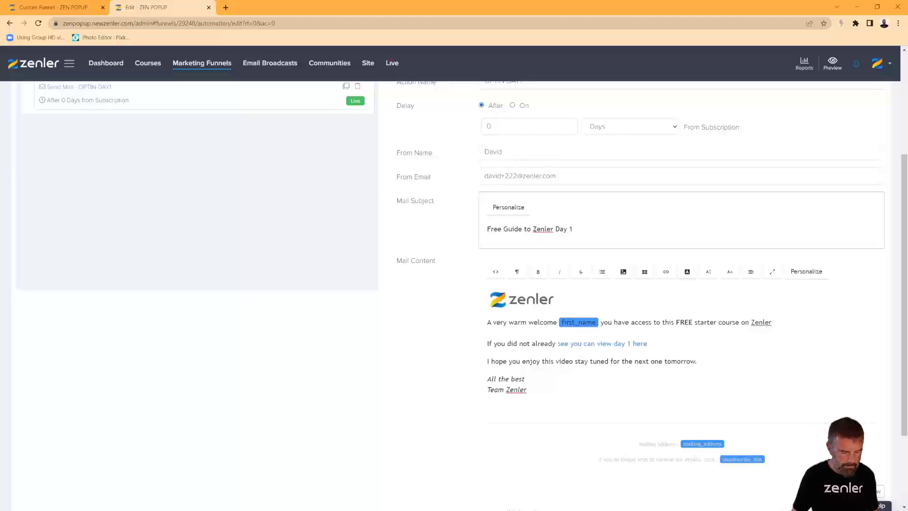
pyautogui.write('Welcome')
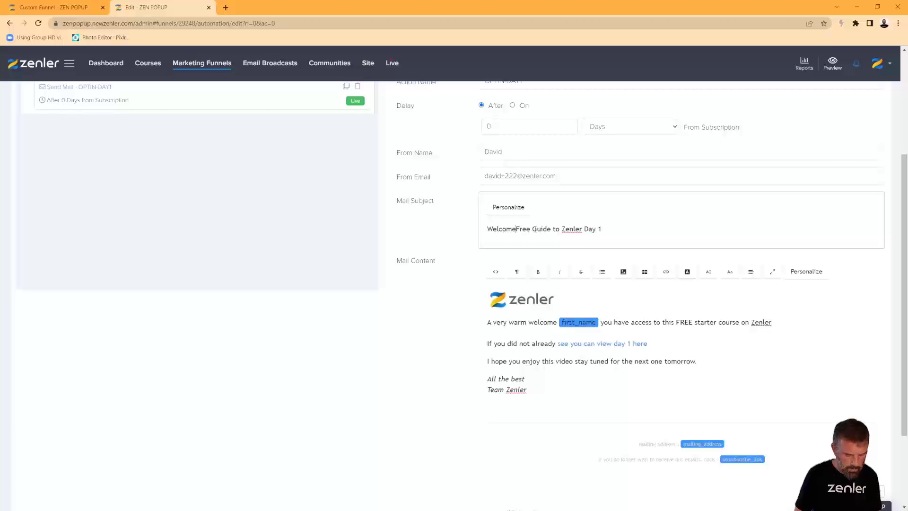
pyautogui.click(807, 271)
pyautogui.click(351, 289)
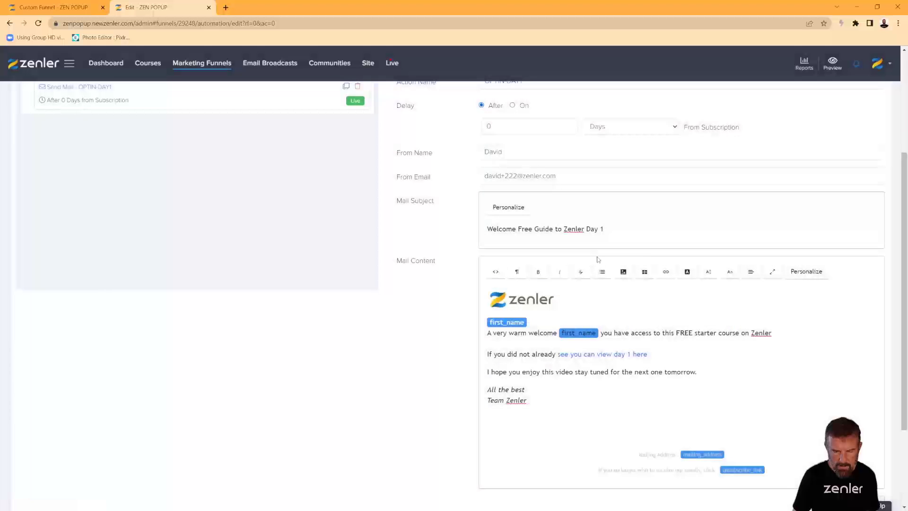
pyautogui.click(533, 318)
pyautogui.press('BackSpace')
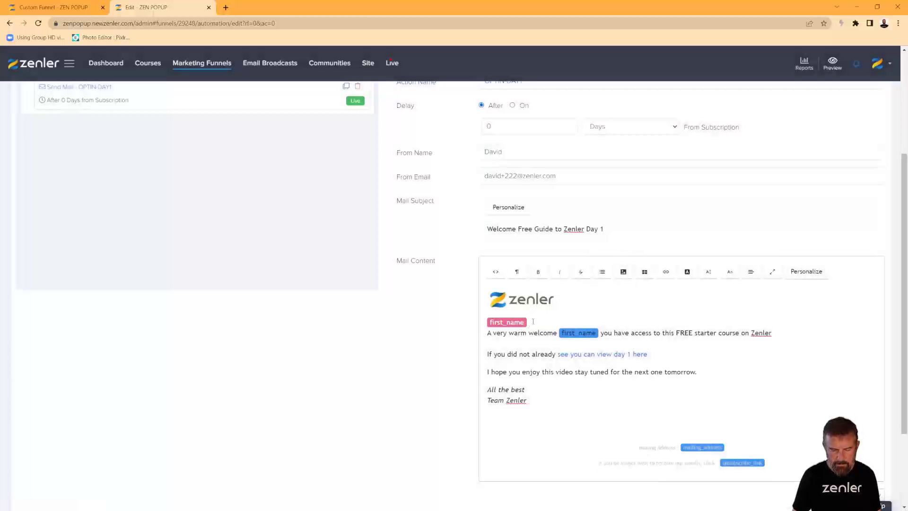
pyautogui.press('BackSpace')
# - Insert the first_name placeholder and a dash between "Welcome" and "Free Guide to Zenler Day 1" in the mail subject
pyautogui.click(488, 231)
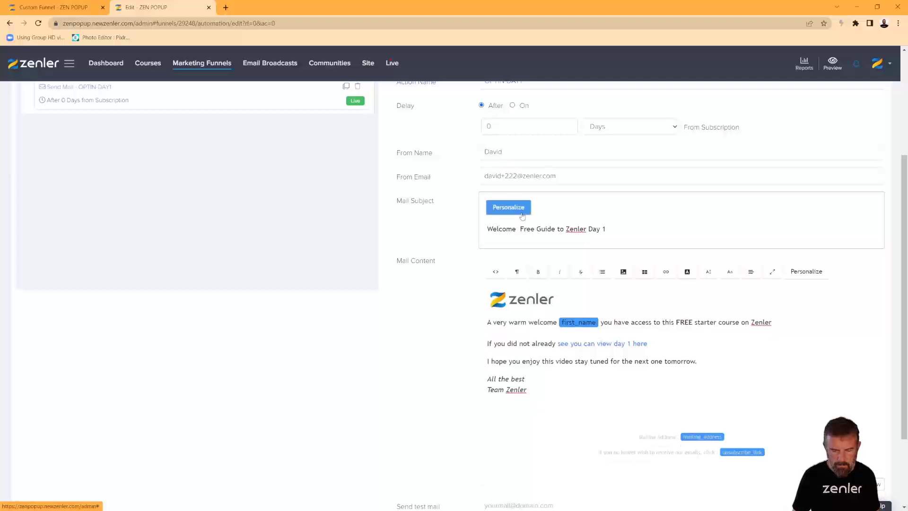
pyautogui.click(509, 207)
pyautogui.click(360, 295)
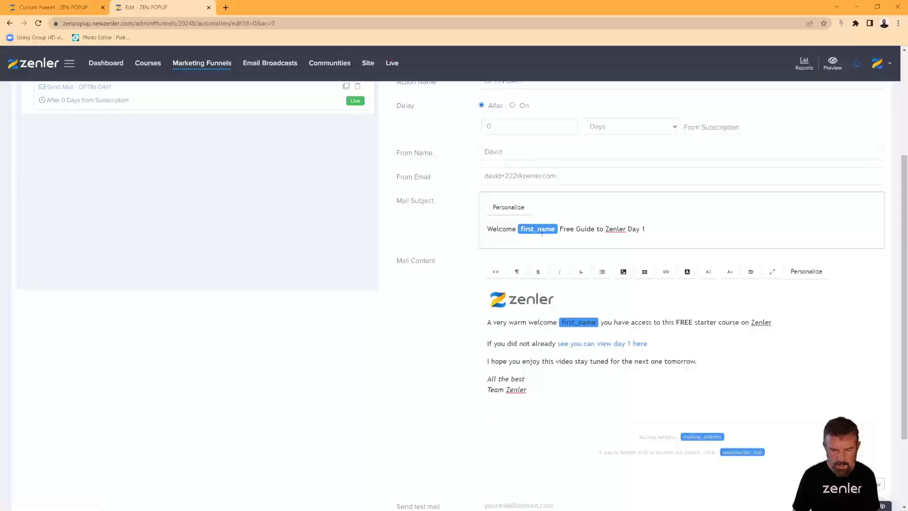
pyautogui.write('-')
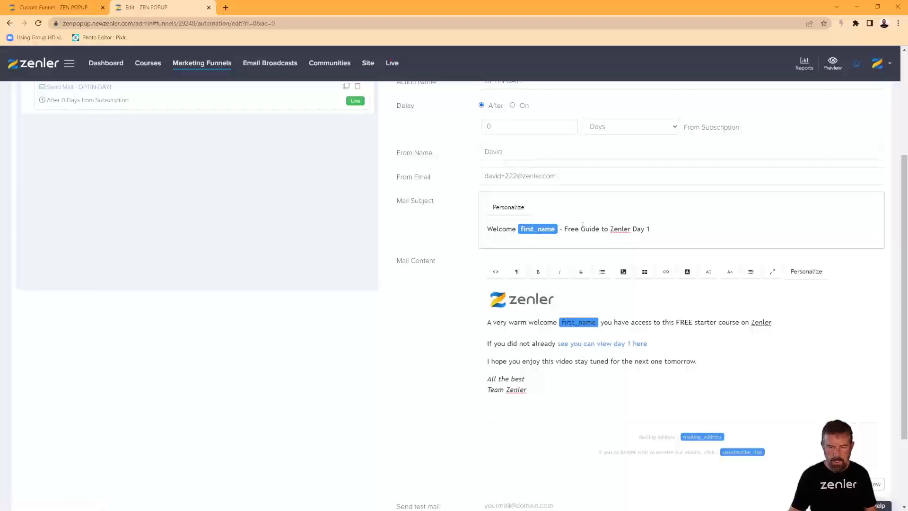
pyautogui.click(409, 337)
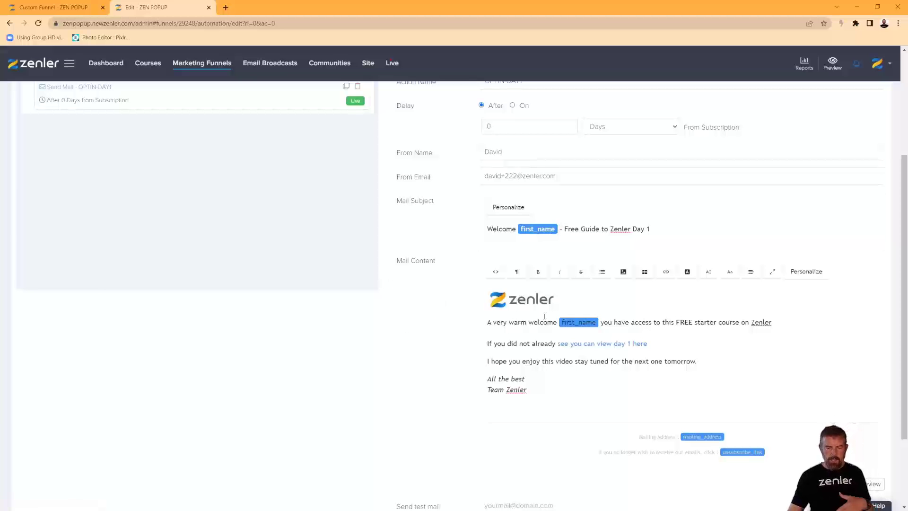
# - Make the link text "see you can view day 1 here" bold and save the action
pyautogui.moveTo(648, 343); pyautogui.dragTo(558, 344)
pyautogui.click(538, 272)
pyautogui.click(434, 369)
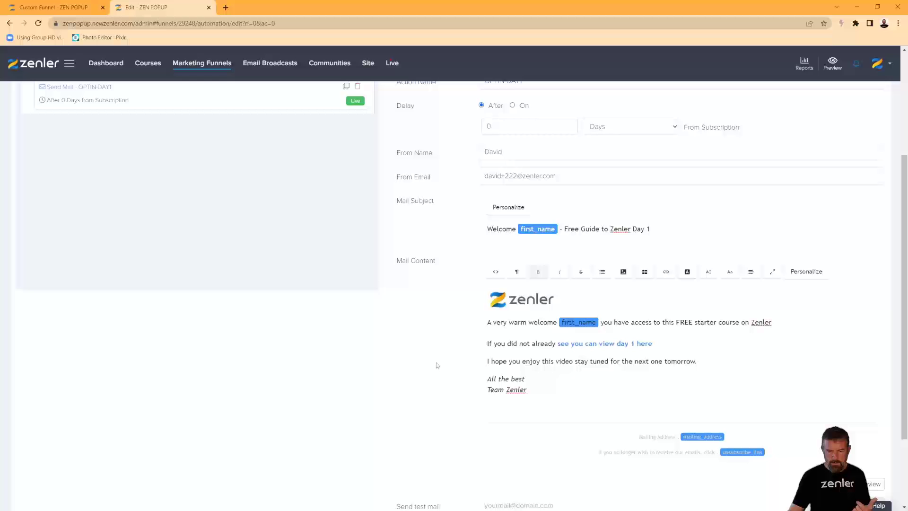
pyautogui.scroll(-2, 683, 394)
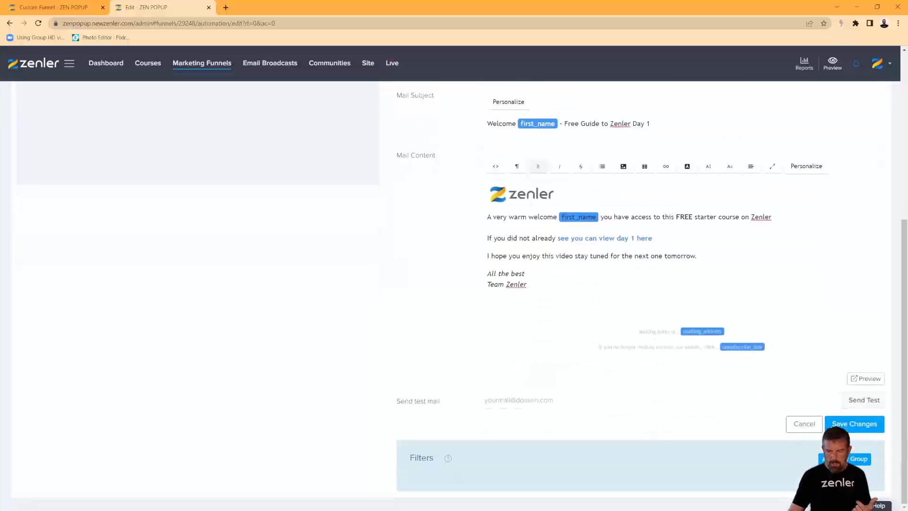
pyautogui.click(854, 423)
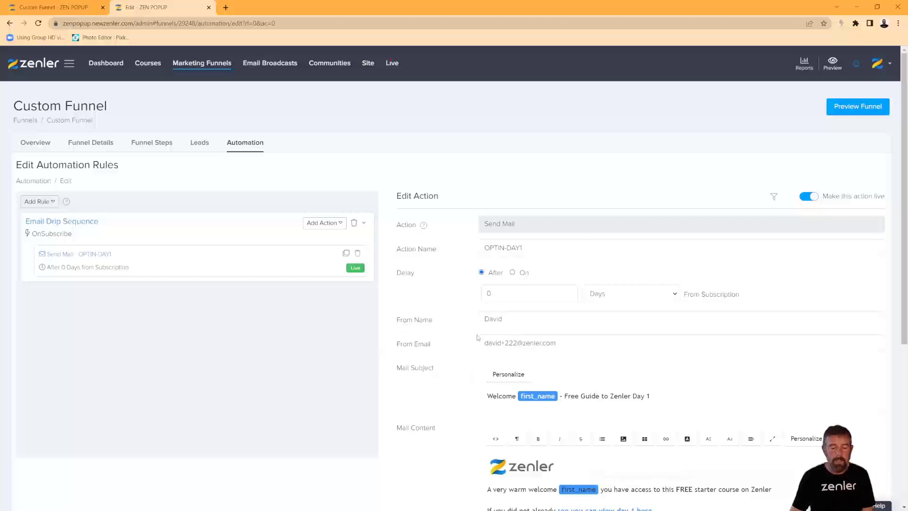
# - Clone the OPTIN-DAY1 action within the Email Drip Sequence rule under the name OPTIN-DAY2
pyautogui.click(346, 254)
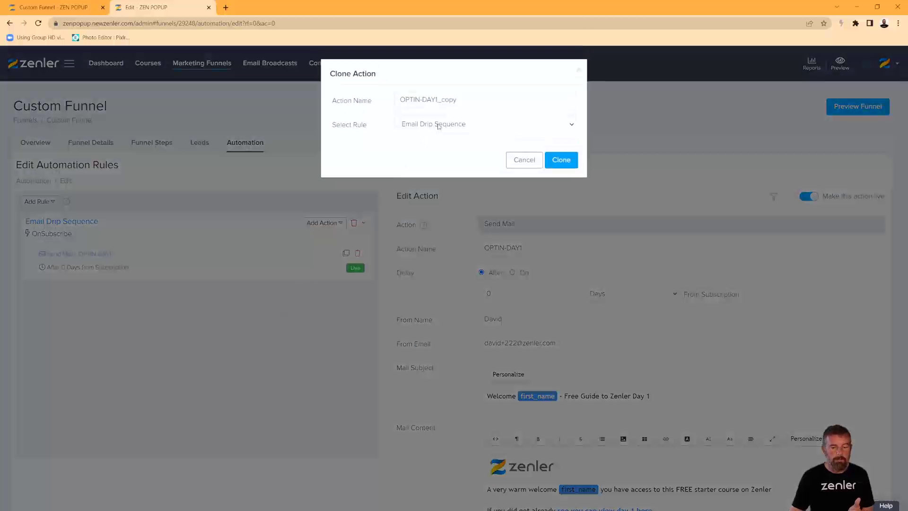
pyautogui.moveTo(456, 100); pyautogui.dragTo(435, 100)
pyautogui.write('2')
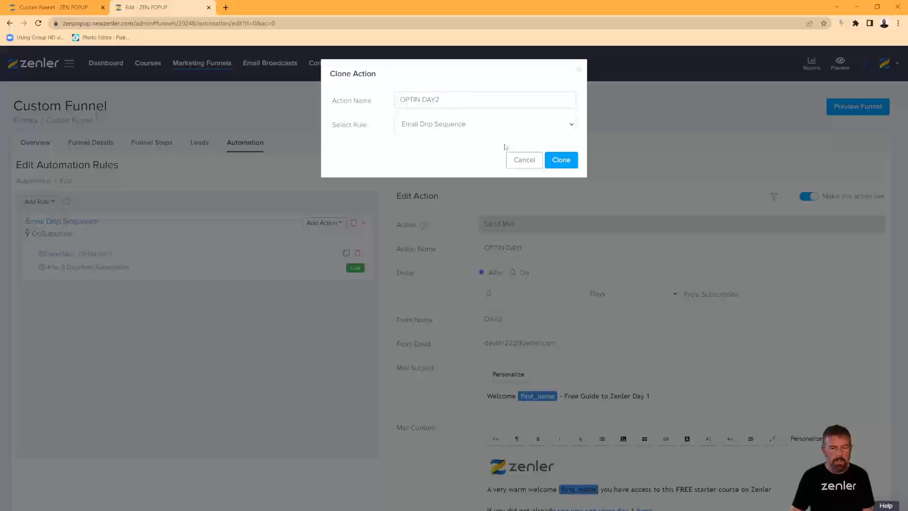
pyautogui.click(562, 160)
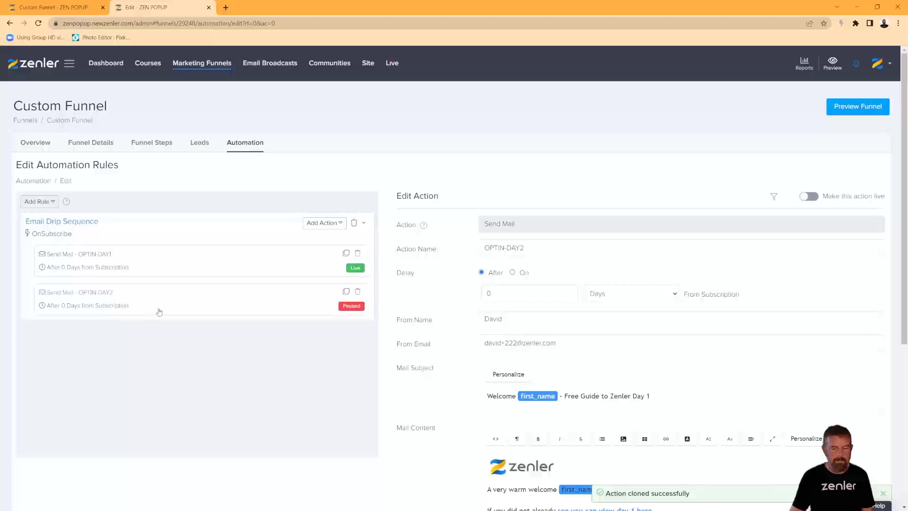
# - Change the day number to 2 in both the mail subject and the link text of the OPTIN-DAY2 mail
pyautogui.doubleClick(648, 396)
pyautogui.write('2')
pyautogui.scroll(-3, 634, 381)
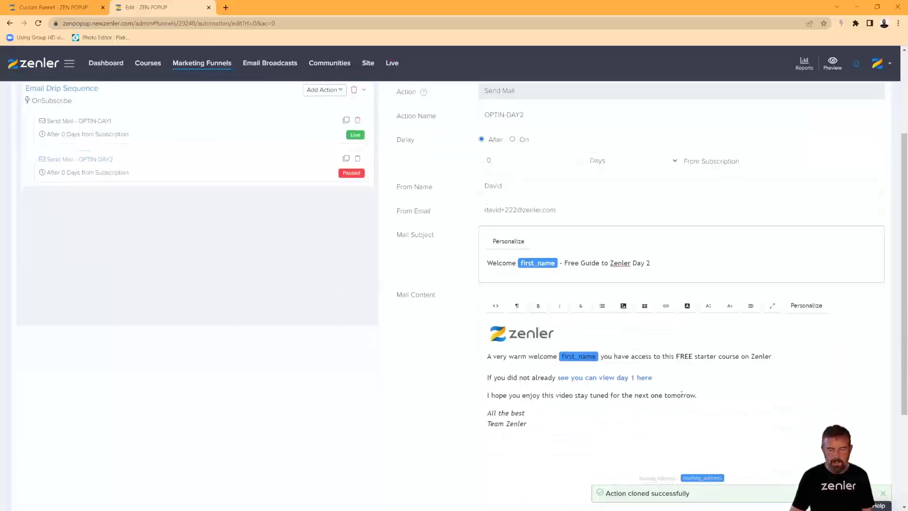
pyautogui.click(637, 380)
pyautogui.doubleClick(632, 381)
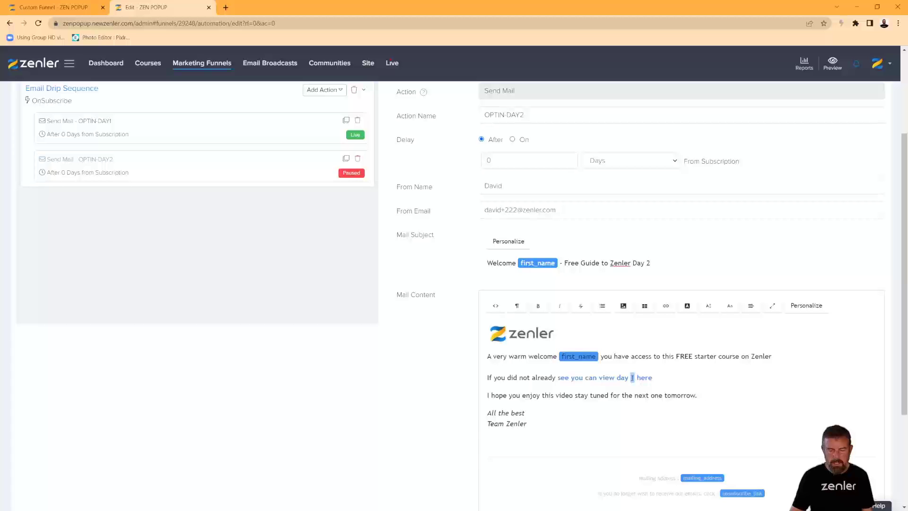
pyautogui.write('2')
# - Replace "If you did not already" before the link with "Day 2 Content -"
pyautogui.moveTo(556, 378); pyautogui.dragTo(486, 380)
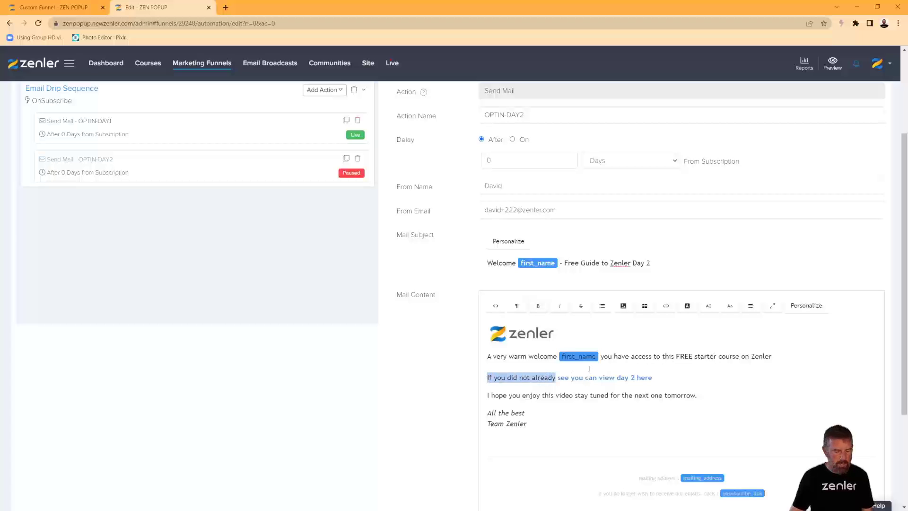
pyautogui.write('Day 2')
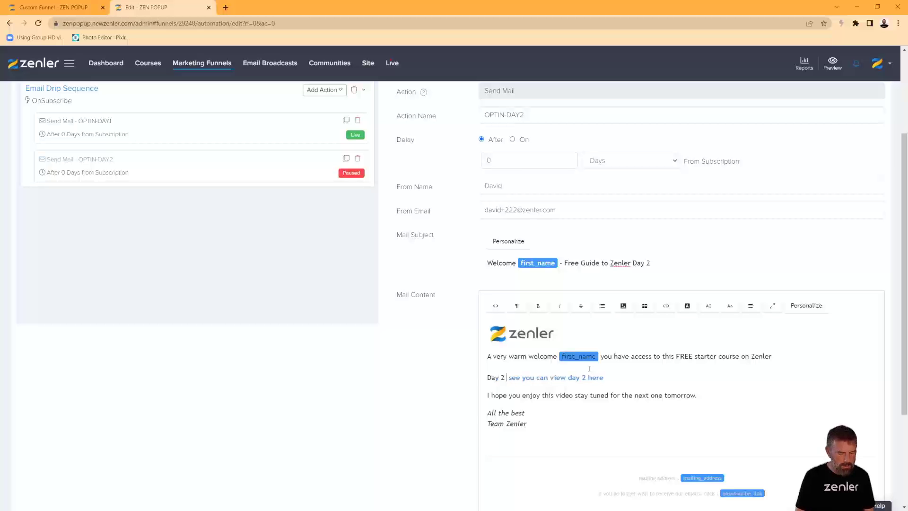
pyautogui.write(' Content')
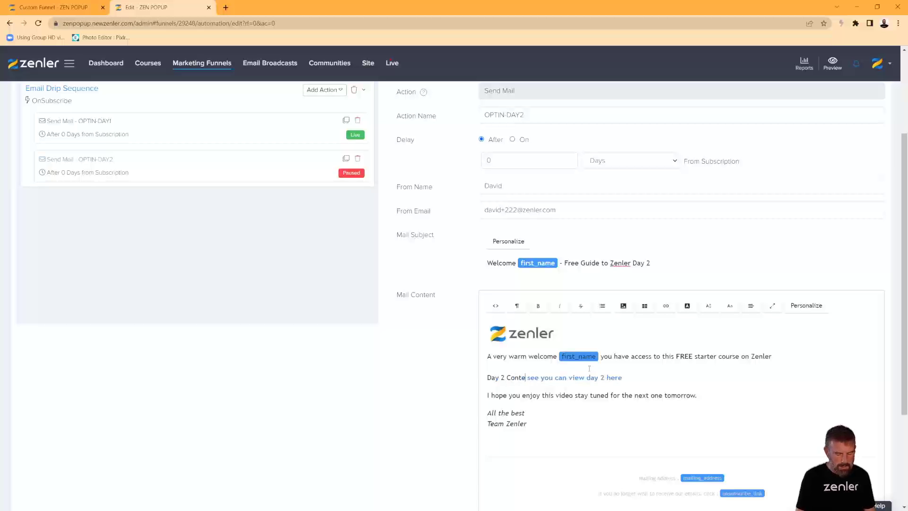
pyautogui.write(' -')
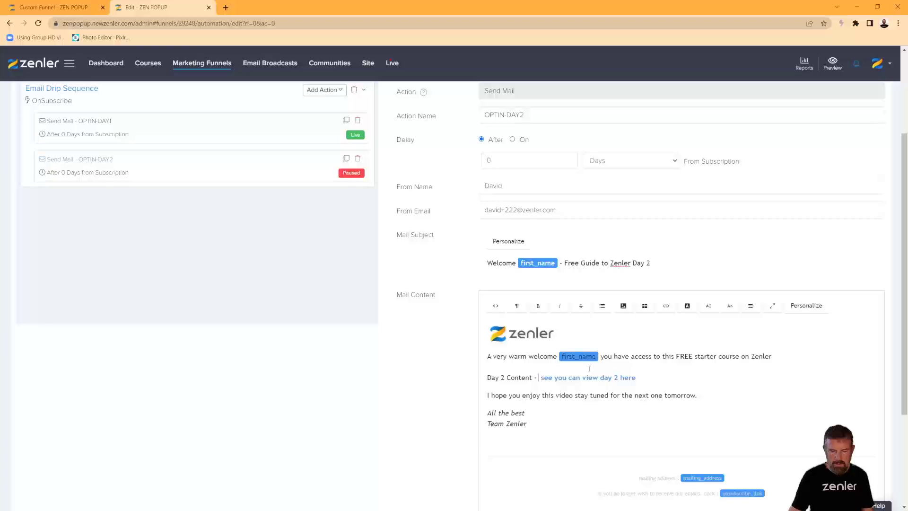
# - Shorten the link text in the mail content to "View day 2 here"
pyautogui.moveTo(638, 377); pyautogui.dragTo(599, 378)
pyautogui.click(587, 378)
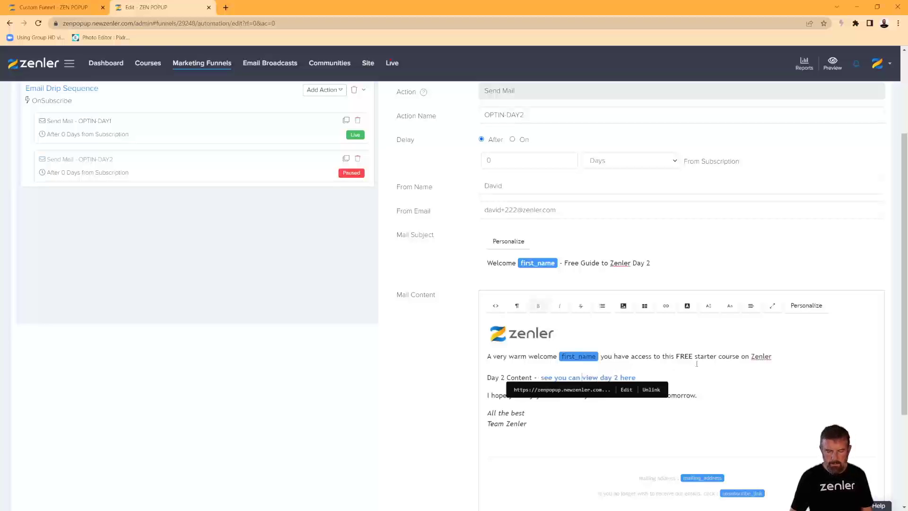
pyautogui.press('BackSpace')
pyautogui.press('BackSpace')
pyautogui.press('BackSpace')
pyautogui.press('BackSpace')
pyautogui.press('BackSpace')
pyautogui.press('BackSpace')
pyautogui.press('BackSpace')
pyautogui.press('BackSpace')
pyautogui.press('BackSpace')
pyautogui.press('BackSpace')
pyautogui.press('BackSpace')
pyautogui.press('BackSpace')
pyautogui.write('V')
pyautogui.press('Delete')
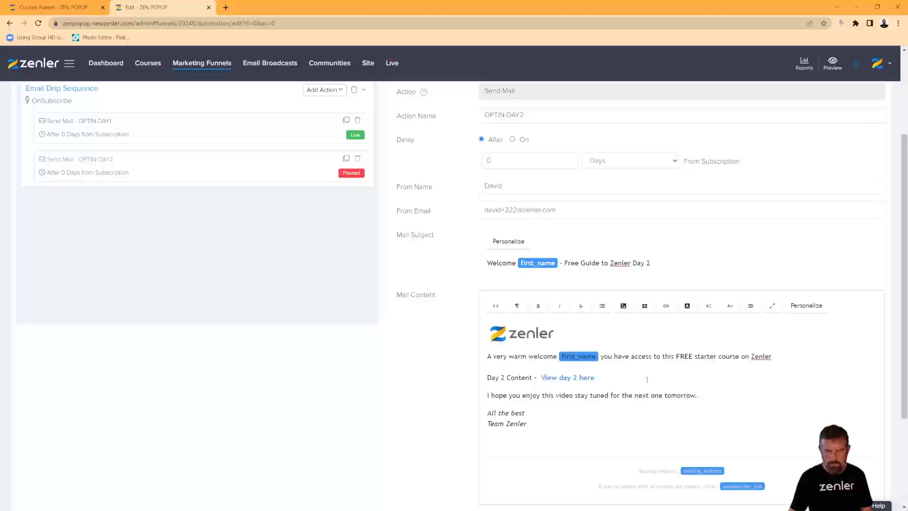
pyautogui.click(647, 380)
pyautogui.click(693, 397)
# - Copy the funnel's DAY2 page URL and set it as the target of the "View day 2 here" link
pyautogui.click(71, 7)
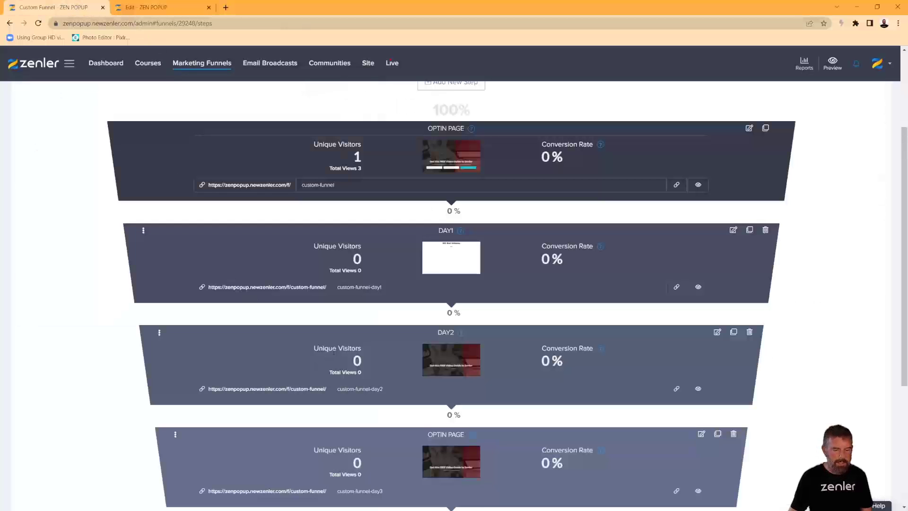
pyautogui.click(676, 388)
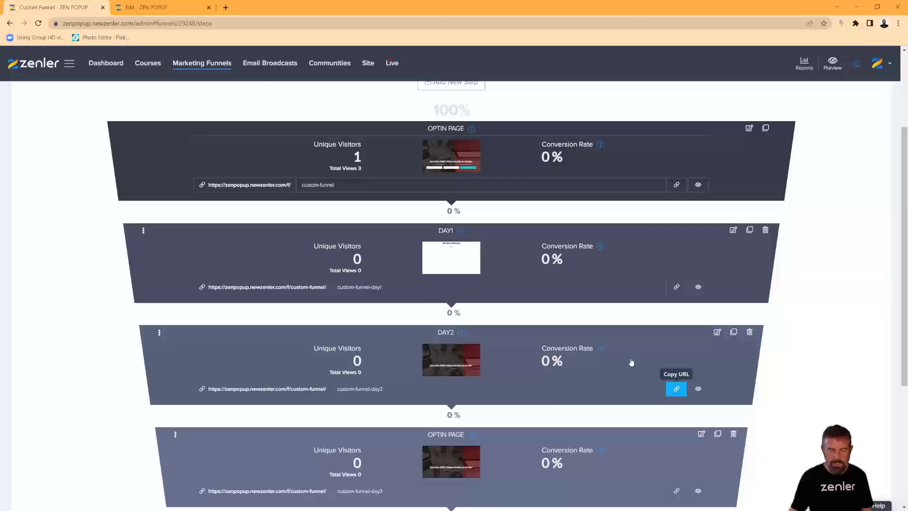
pyautogui.click(153, 6)
pyautogui.moveTo(602, 378); pyautogui.dragTo(539, 378)
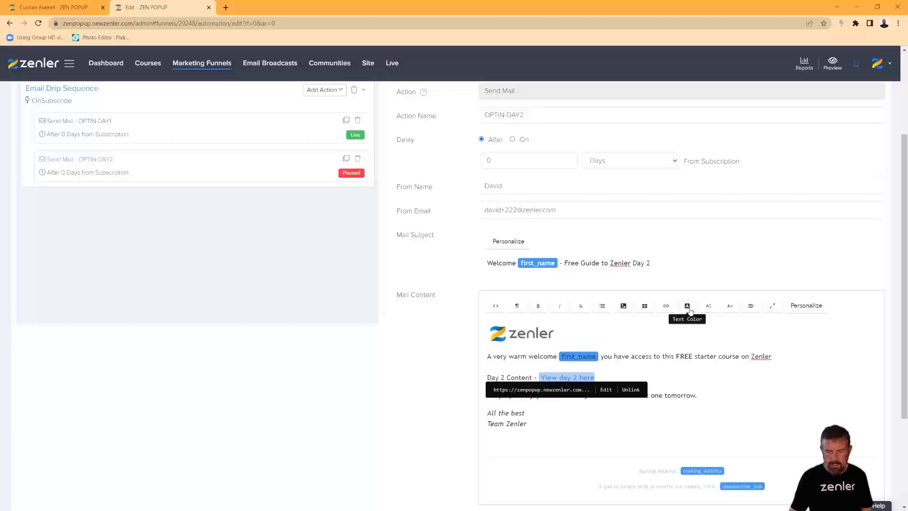
pyautogui.click(665, 306)
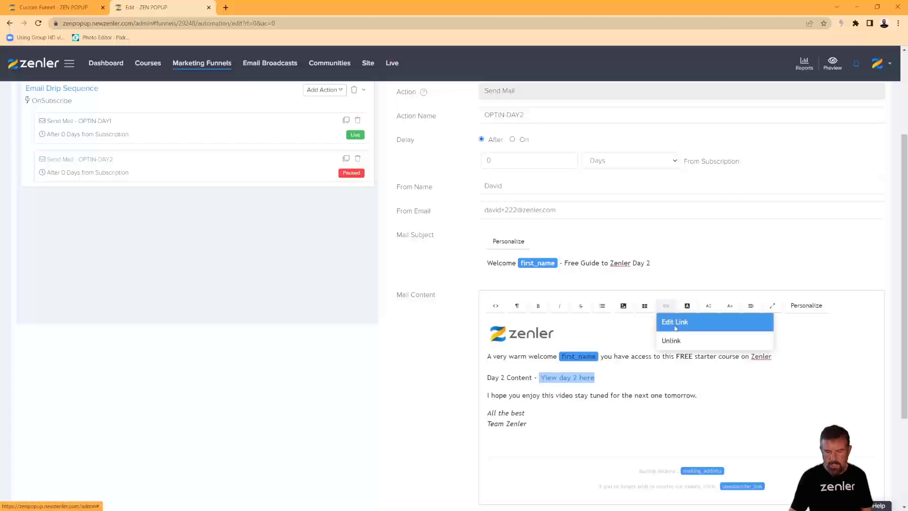
pyautogui.click(675, 324)
pyautogui.hotkey('ctrl', 'a')
pyautogui.hotkey('ctrl', 'v')
pyautogui.click(344, 354)
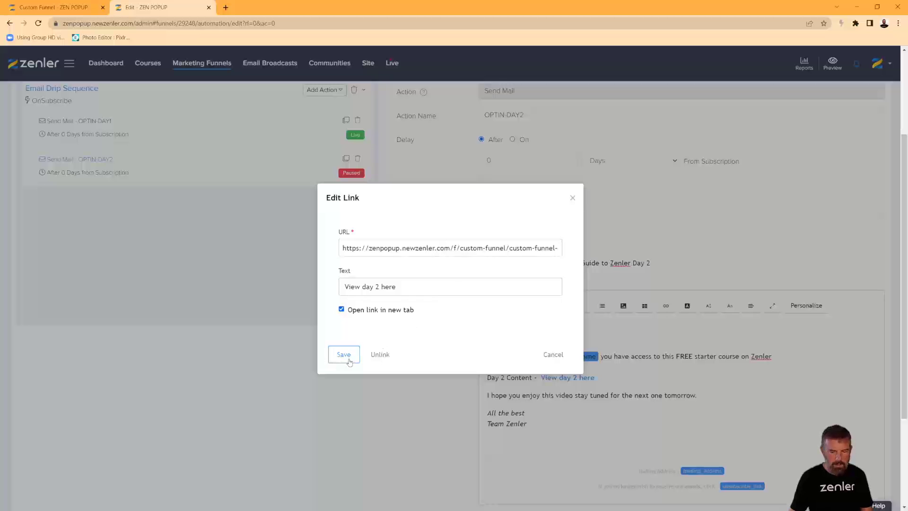
pyautogui.click(418, 415)
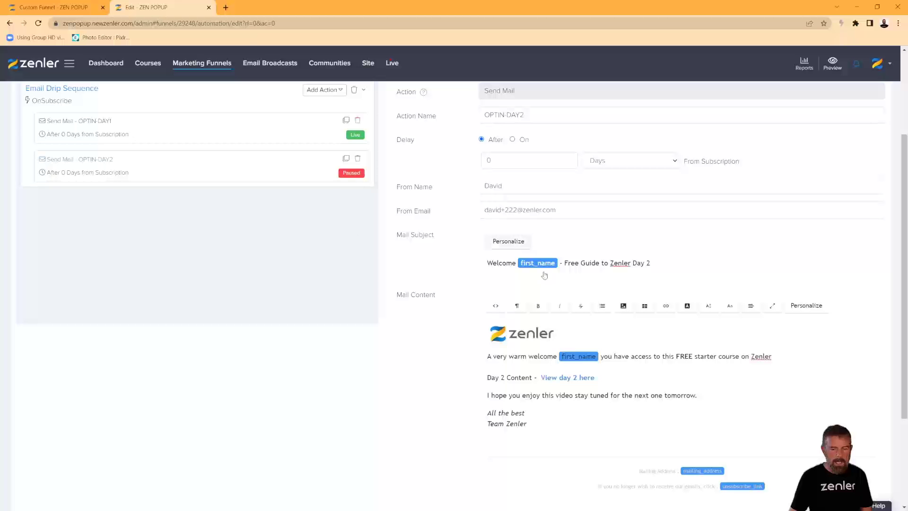
# - Save the OPTIN-DAY2 action, make it live and apply the changes to existing leads
pyautogui.scroll(-1, 427, 384)
pyautogui.scroll(-1, 427, 383)
pyautogui.click(872, 475)
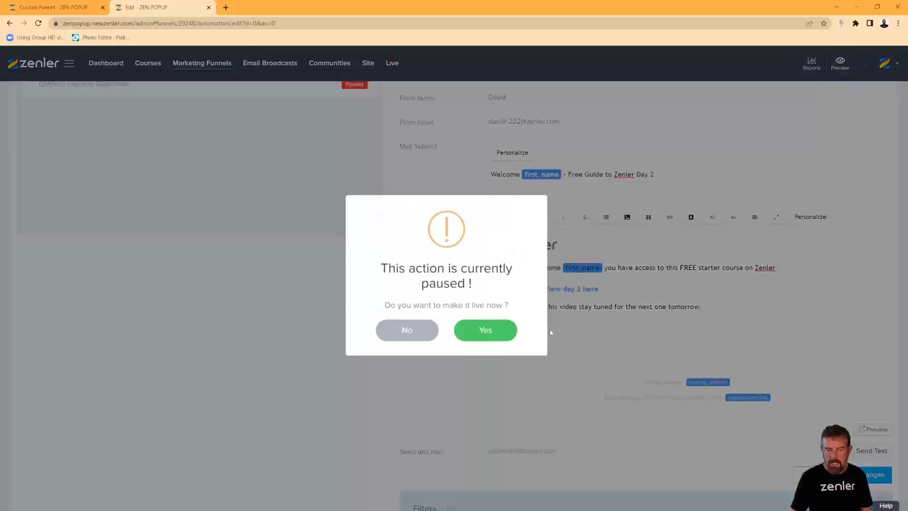
pyautogui.click(501, 330)
pyautogui.click(504, 330)
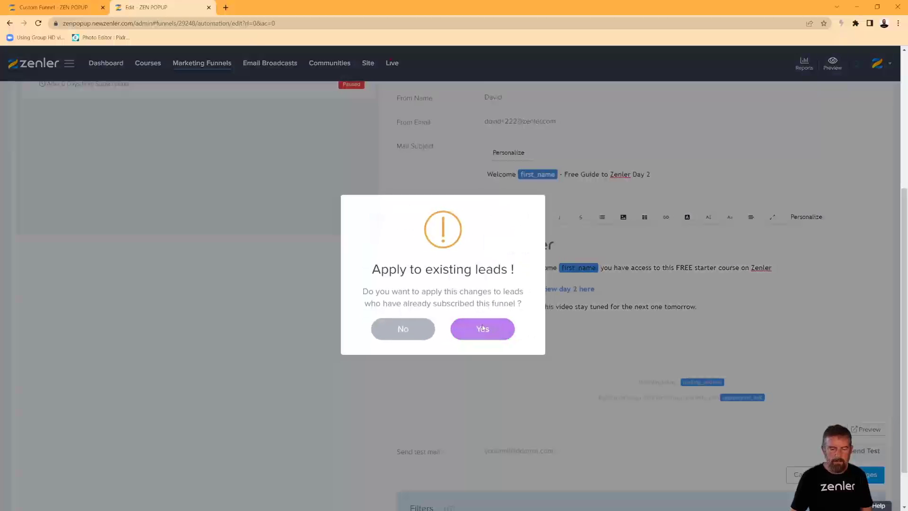
# - Clone the OPTIN-DAY2 mail action as OPTIN-DAY3 within the Email Drip Sequence rule
pyautogui.scroll(3, 354, 309)
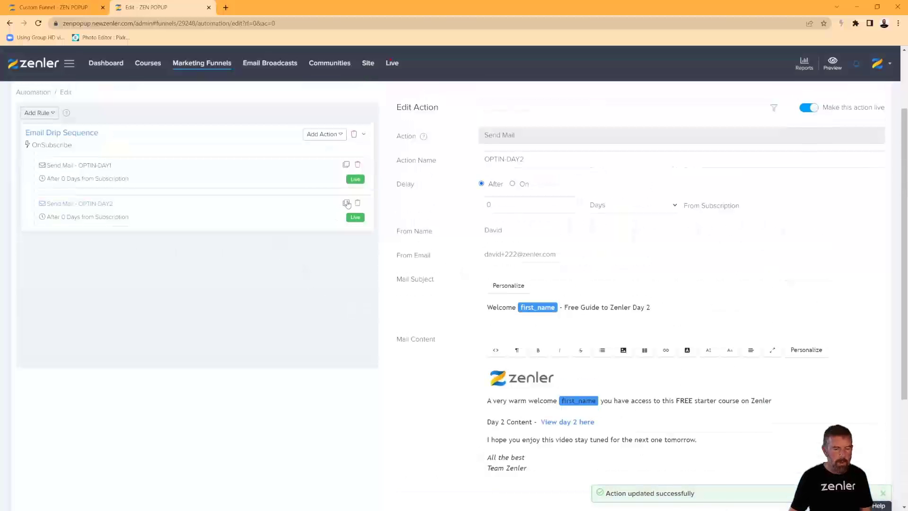
pyautogui.click(347, 204)
pyautogui.moveTo(459, 100); pyautogui.dragTo(435, 100)
pyautogui.write('3')
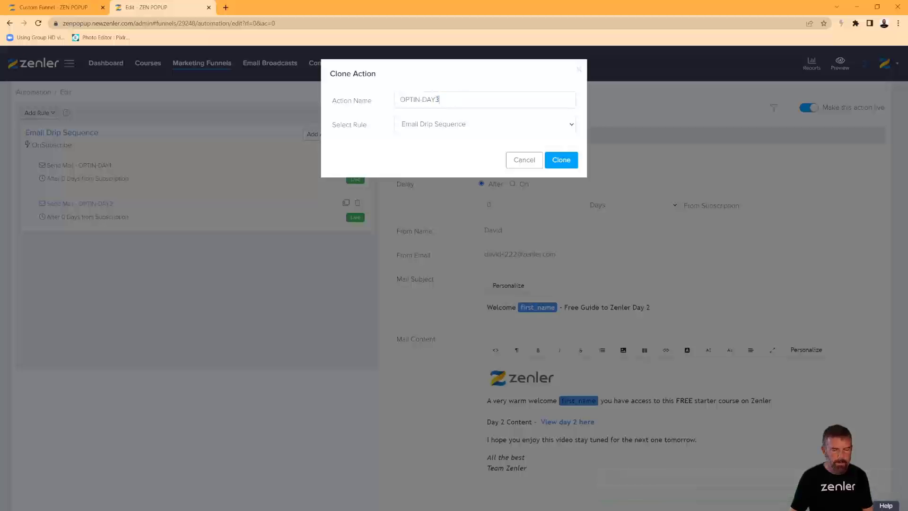
pyautogui.click(563, 161)
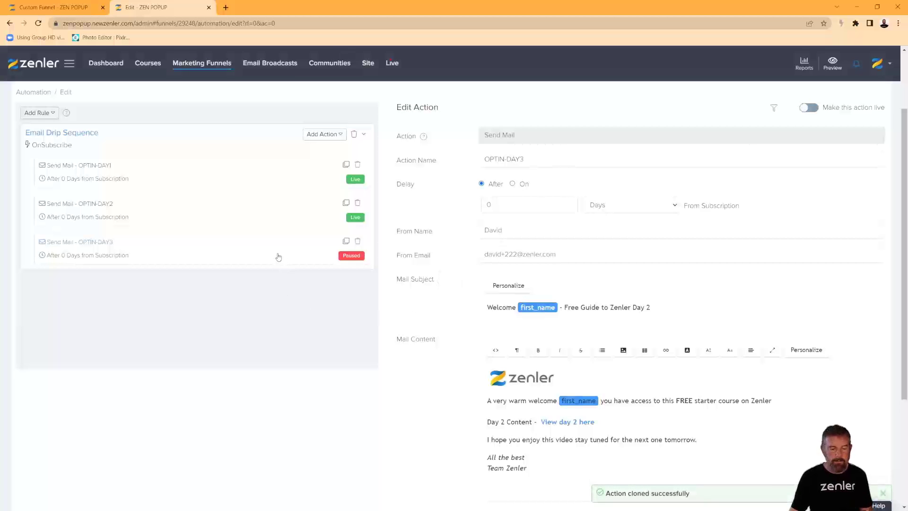
# - Change the day number to 3 in the OPTIN-DAY3 mail subject and in the "View day" link text
pyautogui.doubleClick(647, 307)
pyautogui.write('3')
pyautogui.scroll(-1, 686, 361)
pyautogui.click(578, 379)
pyautogui.doubleClick(574, 378)
pyautogui.write('3')
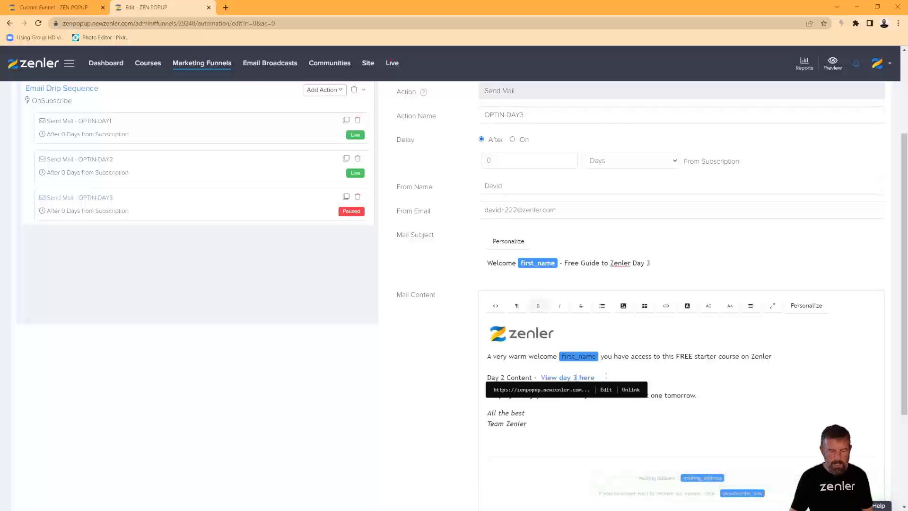
pyautogui.click(624, 369)
# - In the custom funnel's steps, rename the page with the custom-funnel-day3 path to DAY3
pyautogui.click(77, 10)
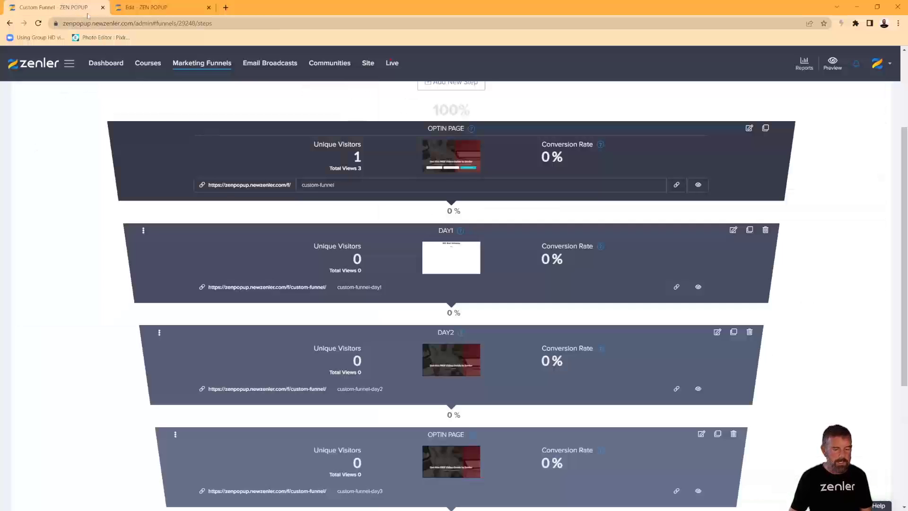
pyautogui.scroll(-2, 504, 371)
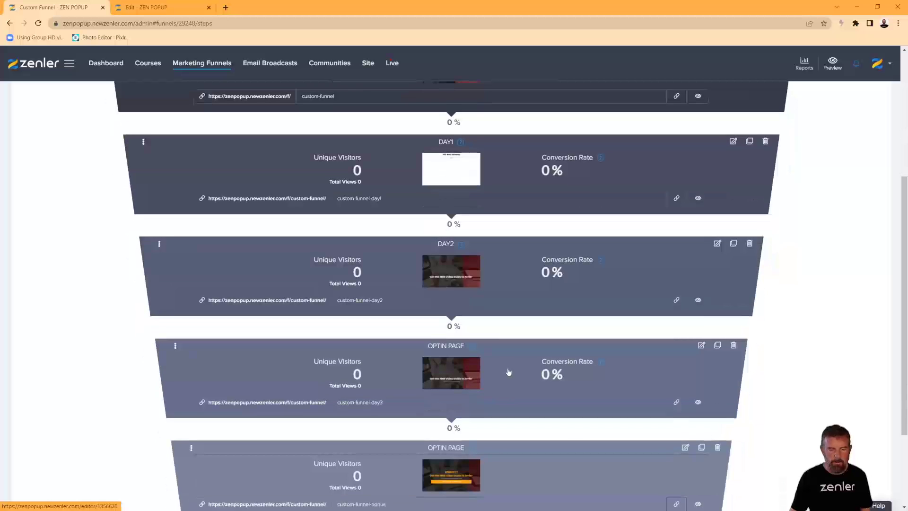
pyautogui.scroll(2, 509, 373)
pyautogui.scroll(-2, 510, 373)
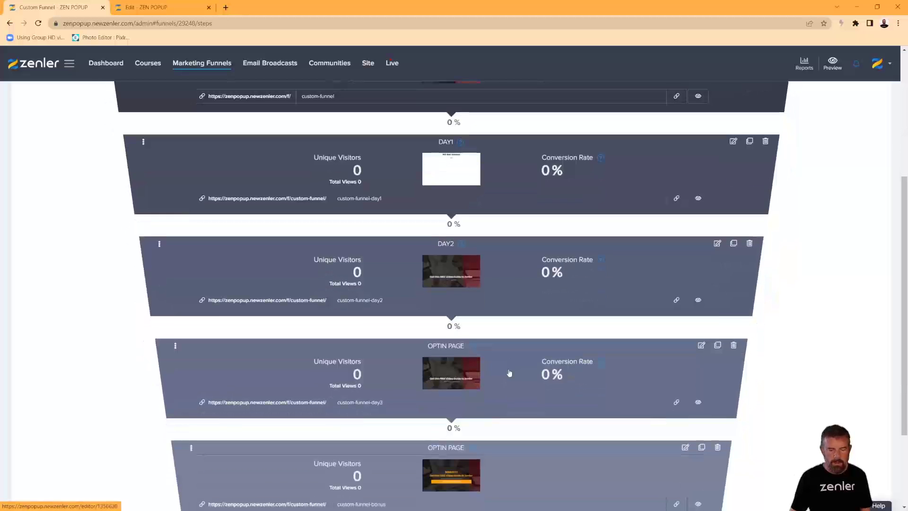
pyautogui.scroll(1, 510, 372)
pyautogui.scroll(2, 510, 372)
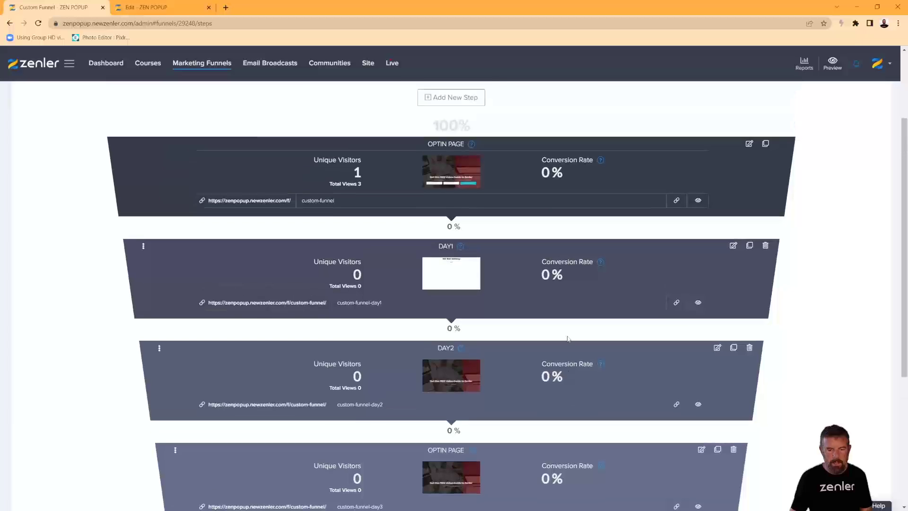
pyautogui.scroll(-5, 508, 307)
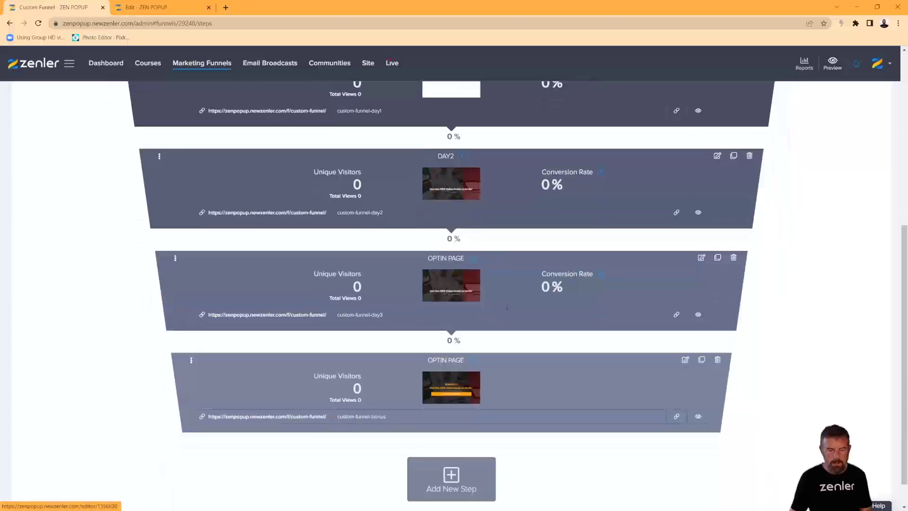
pyautogui.click(676, 313)
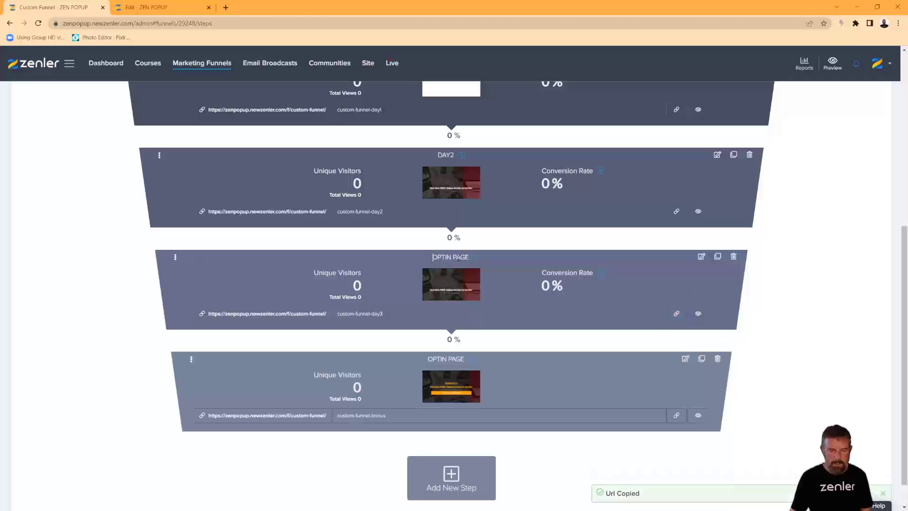
pyautogui.click(471, 257)
pyautogui.write('DAY3')
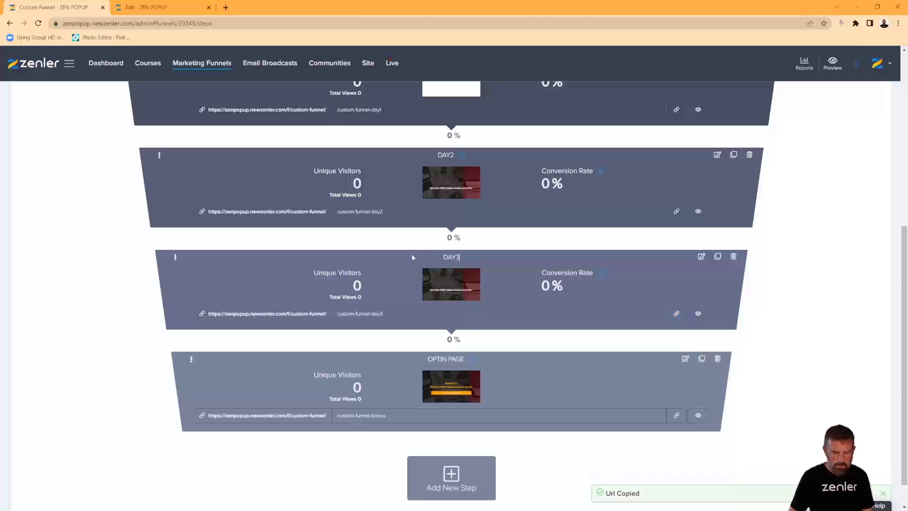
pyautogui.press('Return')
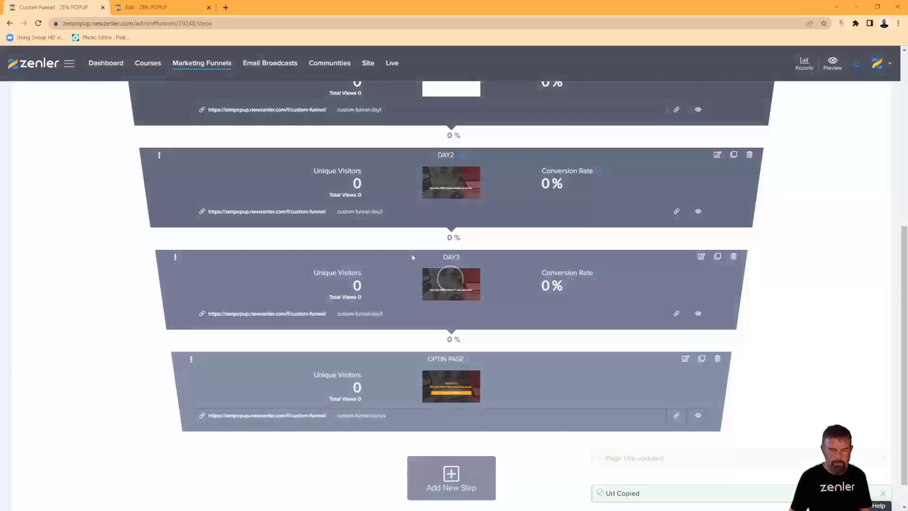
# - Copy the funnel's DAY3 page URL and set it as the target of the "View day 3 here" link
pyautogui.click(676, 313)
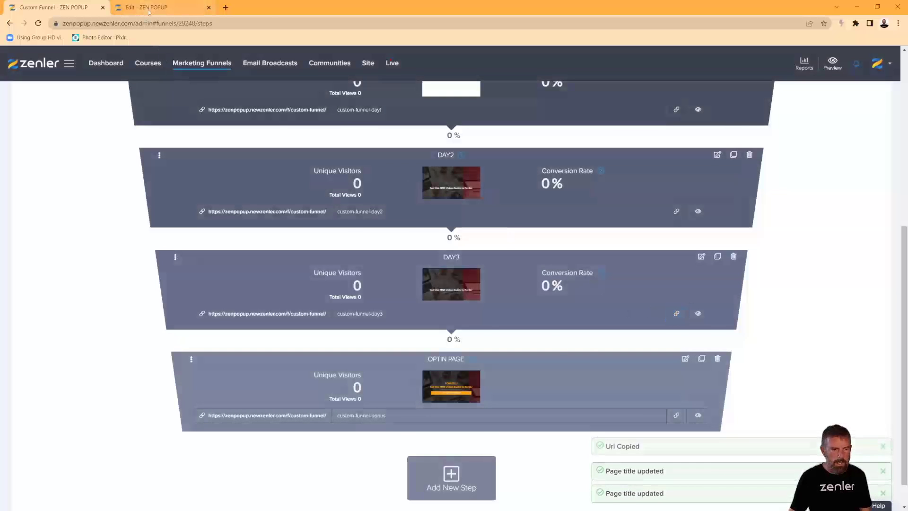
pyautogui.click(152, 7)
pyautogui.moveTo(608, 376); pyautogui.dragTo(539, 378)
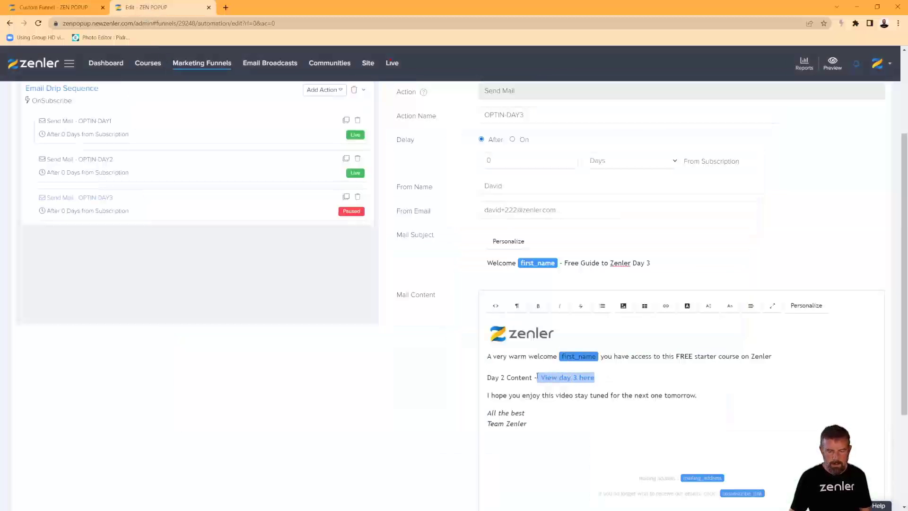
pyautogui.click(666, 306)
pyautogui.click(671, 320)
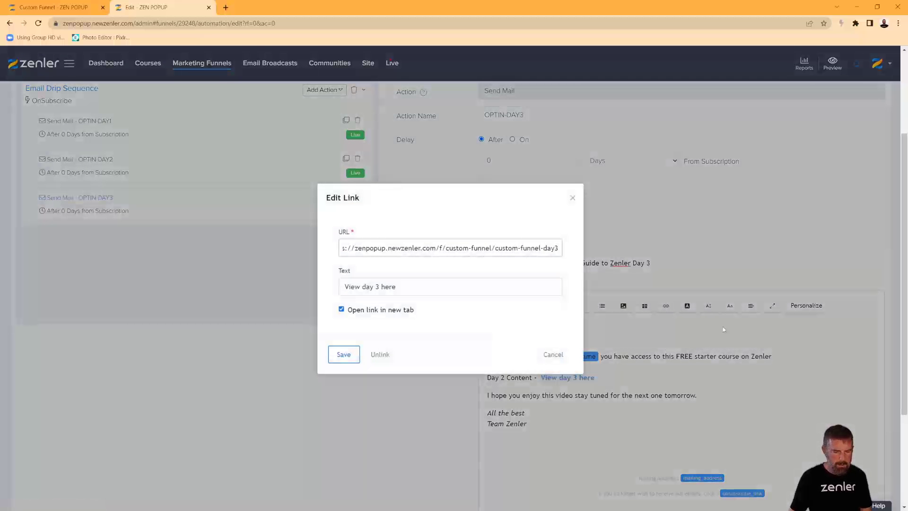
pyautogui.hotkey('ctrl', 'a')
pyautogui.hotkey('ctrl', 'v')
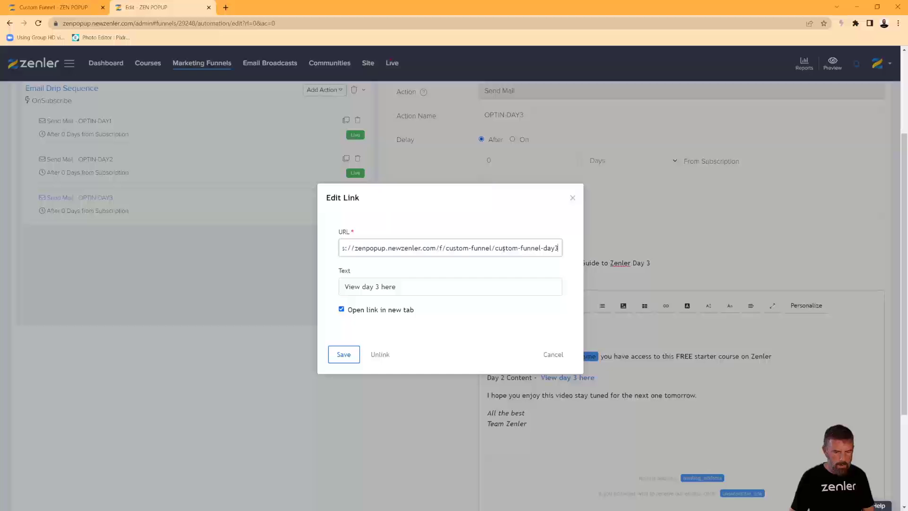
pyautogui.click(342, 352)
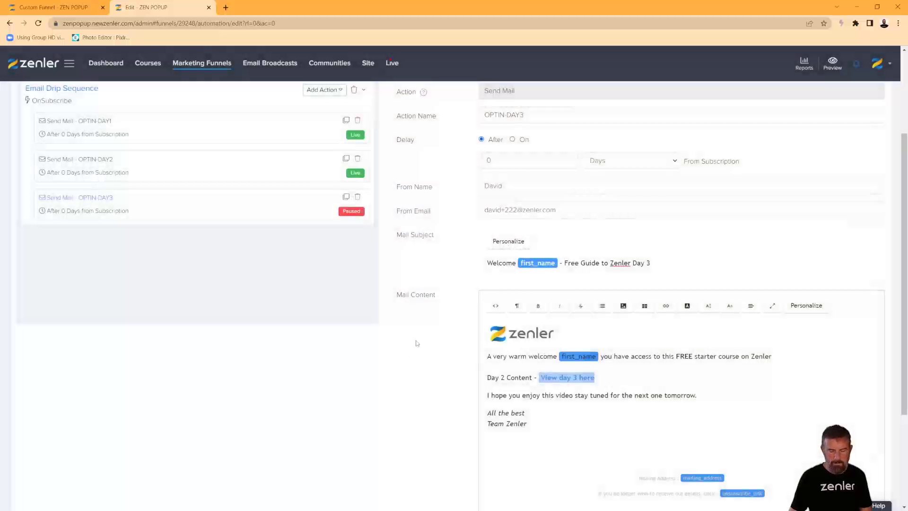
# - Save the OPTIN-DAY3 action, make it live and apply the changes to existing leads
pyautogui.scroll(-3, 401, 354)
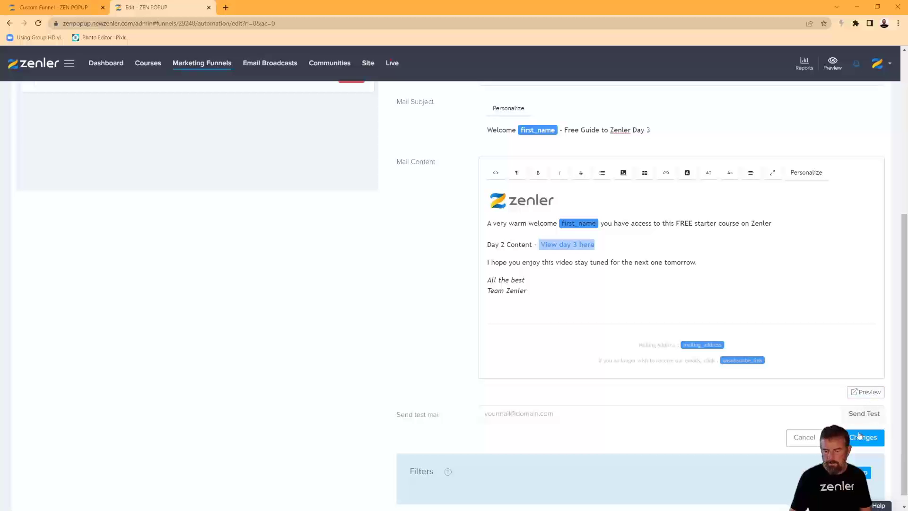
pyautogui.click(860, 436)
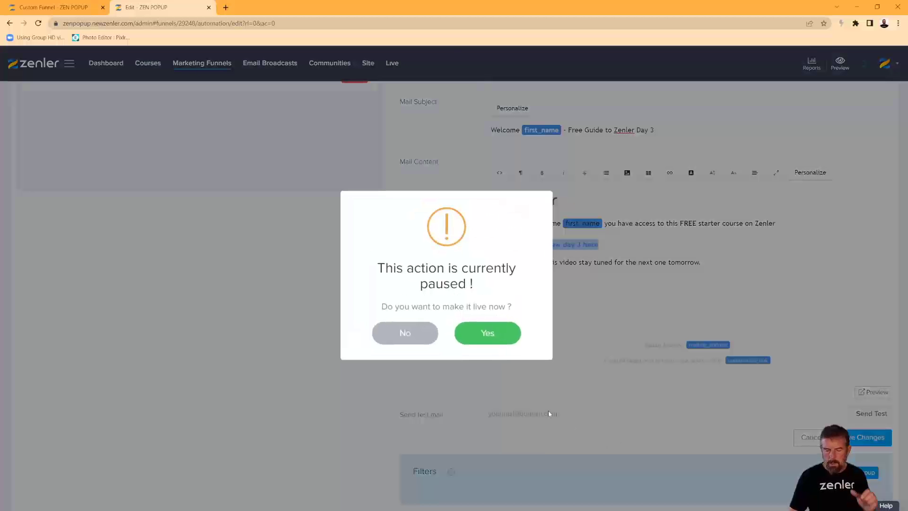
pyautogui.click(493, 341)
pyautogui.click(487, 334)
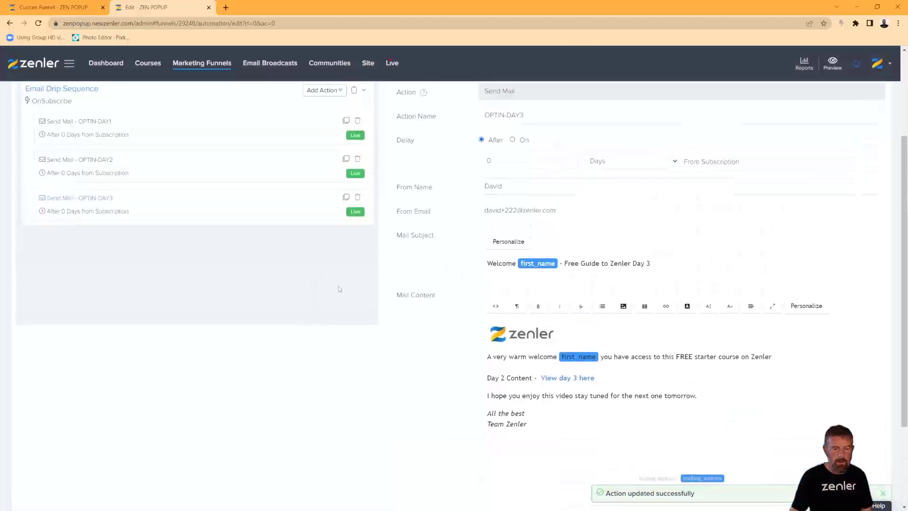
# - Clone the OPTIN-DAY3 mail action as "Bonus Day" within the Email Drip Sequence rule
pyautogui.click(347, 208)
pyautogui.moveTo(456, 100); pyautogui.dragTo(394, 100)
pyautogui.write('Bon')
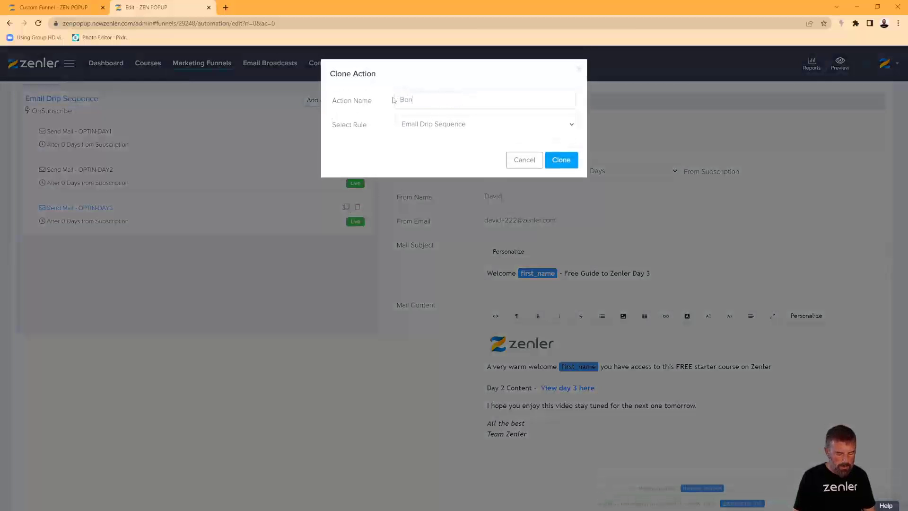
pyautogui.write('us Day')
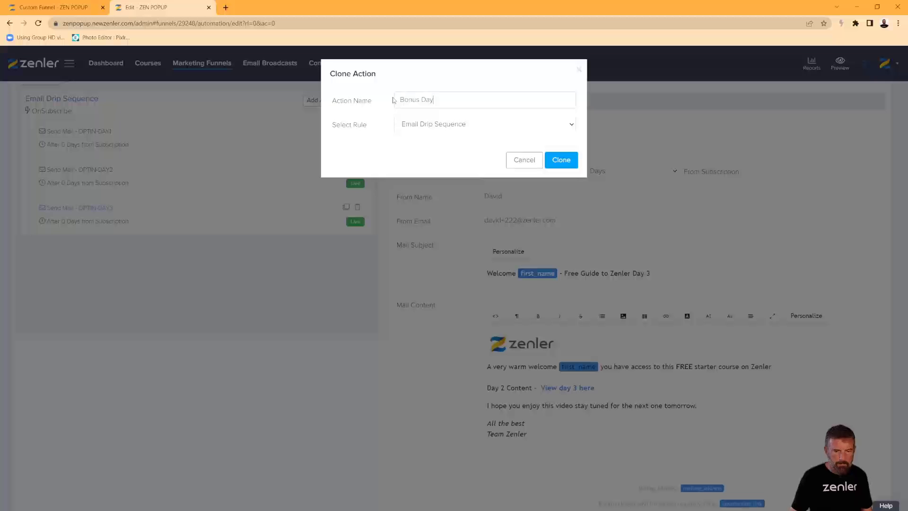
pyautogui.click(559, 159)
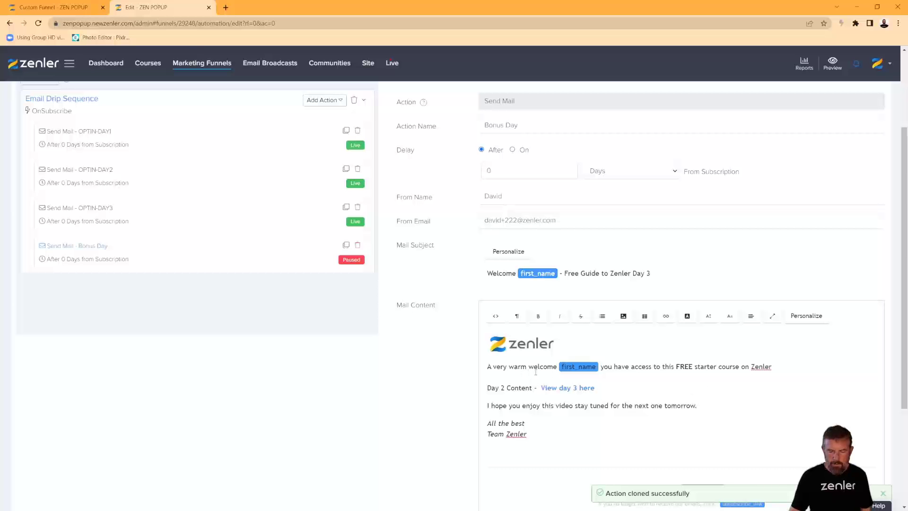
# - Replace "A very warm welcome" in the Bonus Day mail content with "A Very special offer just for you"
pyautogui.moveTo(558, 366); pyautogui.dragTo(487, 367)
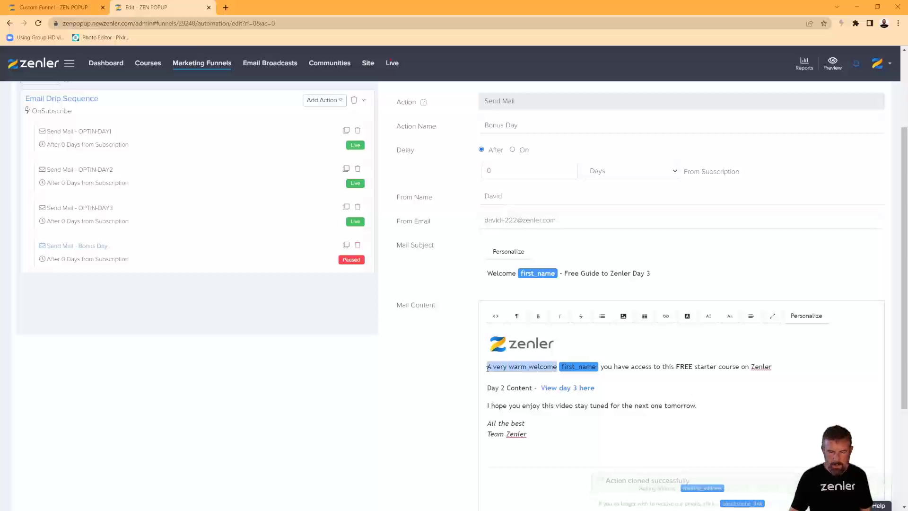
pyautogui.write('A V')
pyautogui.write('ery speci')
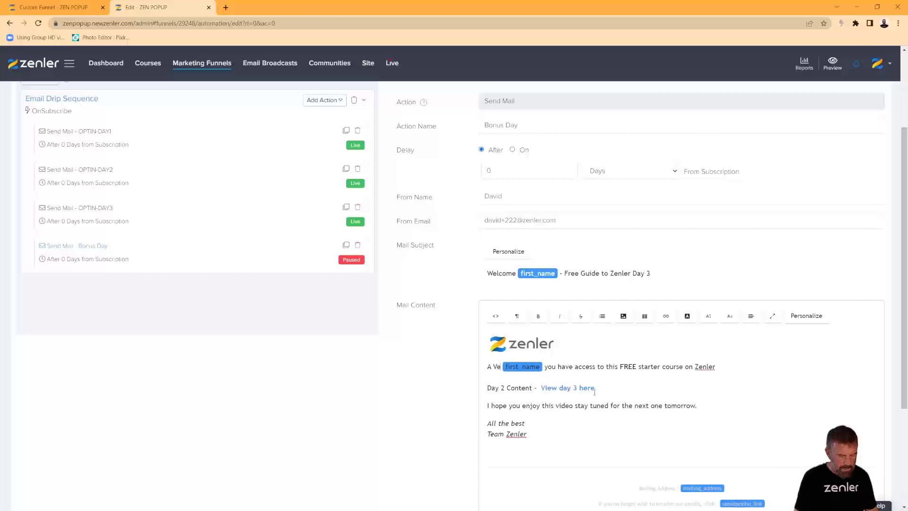
pyautogui.write('al offer ')
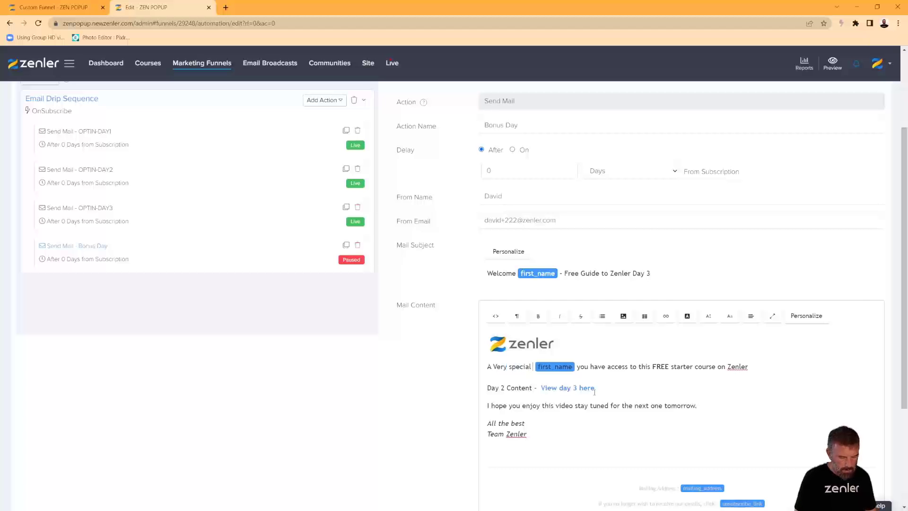
pyautogui.write('just for y')
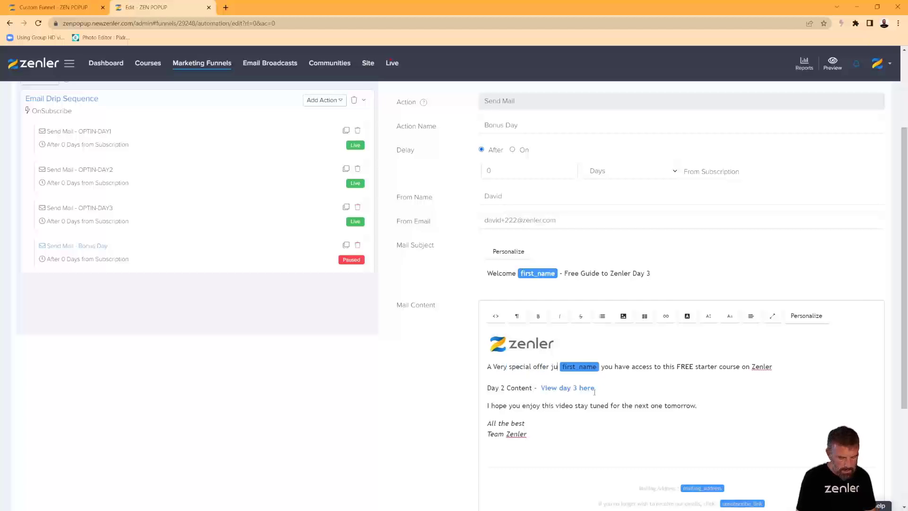
pyautogui.write('ou')
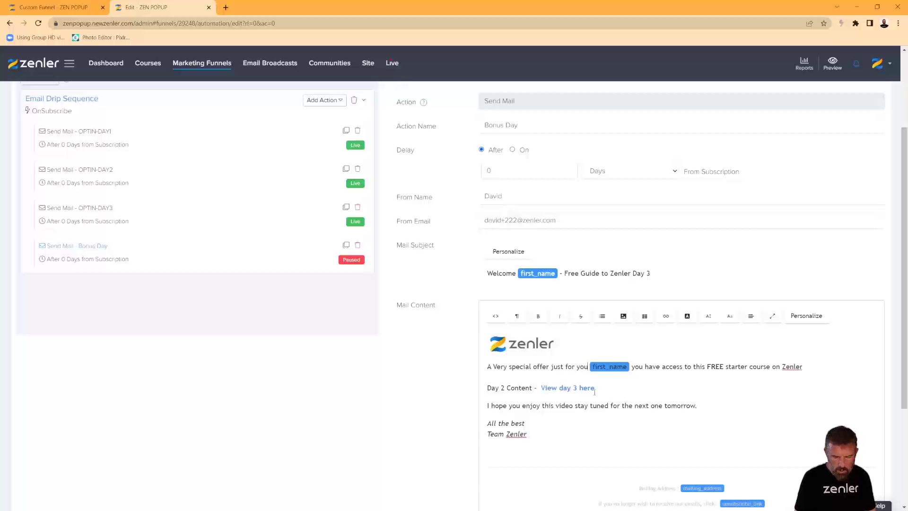
# - Replace the text after first_name with a new line "Learn more about Zenler with this intense training series where you can be live with the instructor"
pyautogui.moveTo(800, 364); pyautogui.dragTo(632, 367)
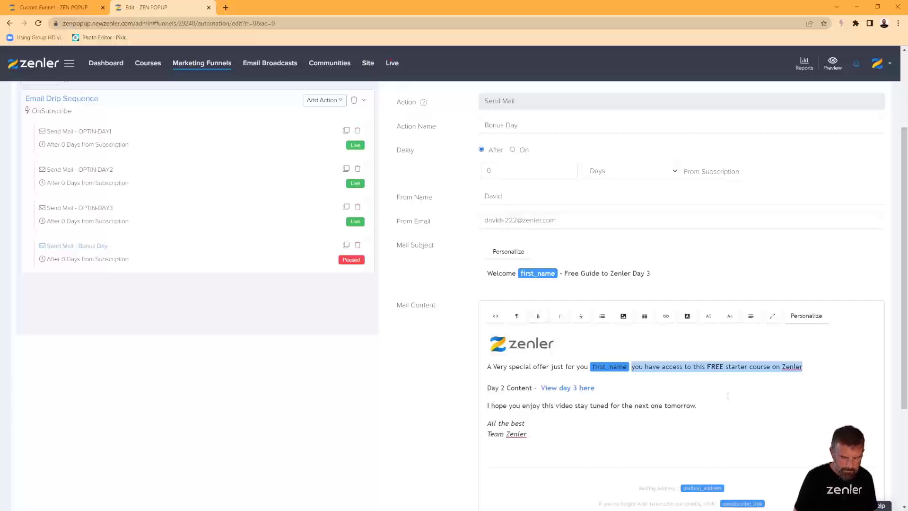
pyautogui.press('Return')
pyautogui.write('Learn more abo')
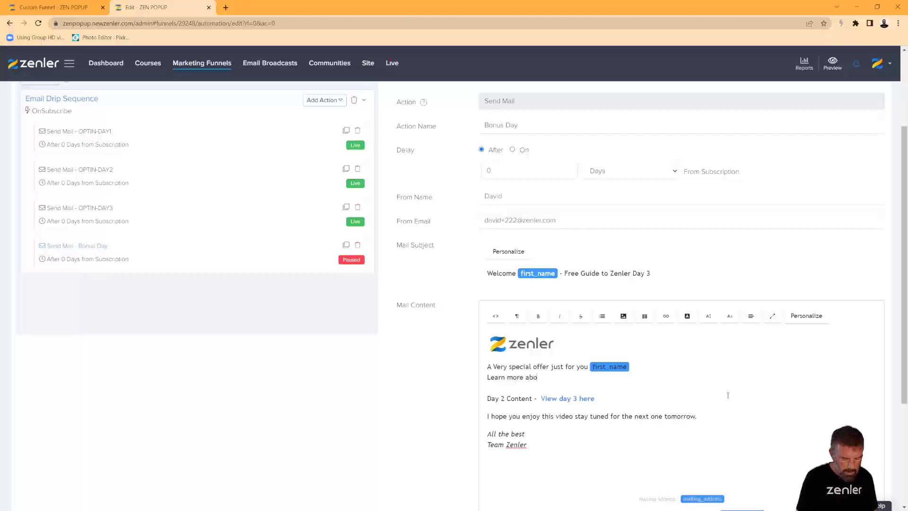
pyautogui.write('ut Zenler with this inten')
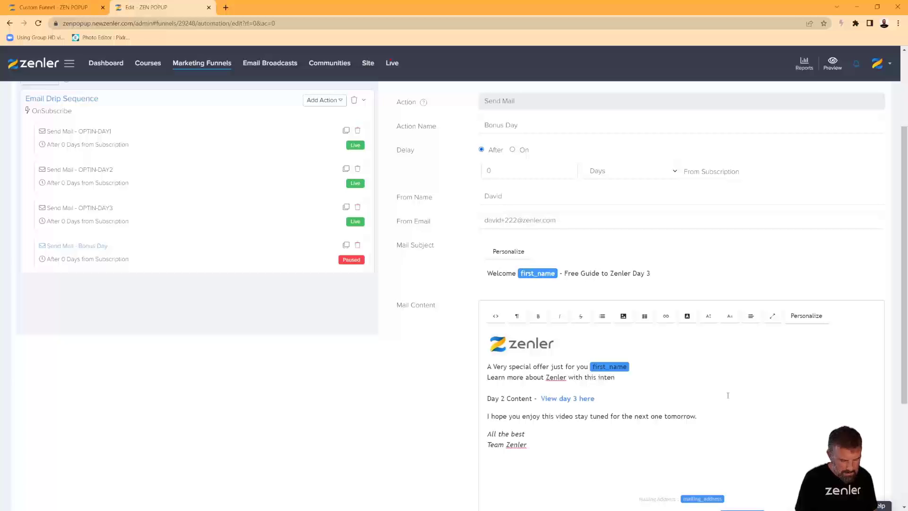
pyautogui.write('se training series where you')
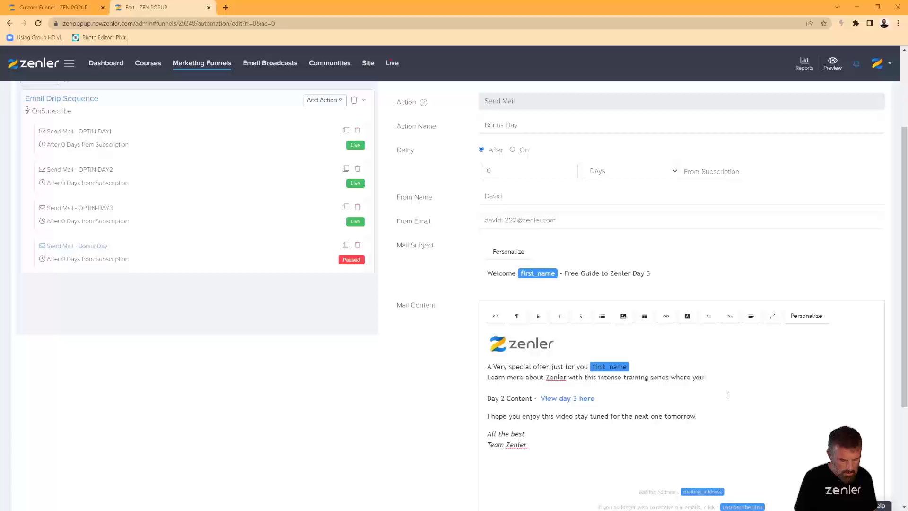
pyautogui.write(' can be live with the')
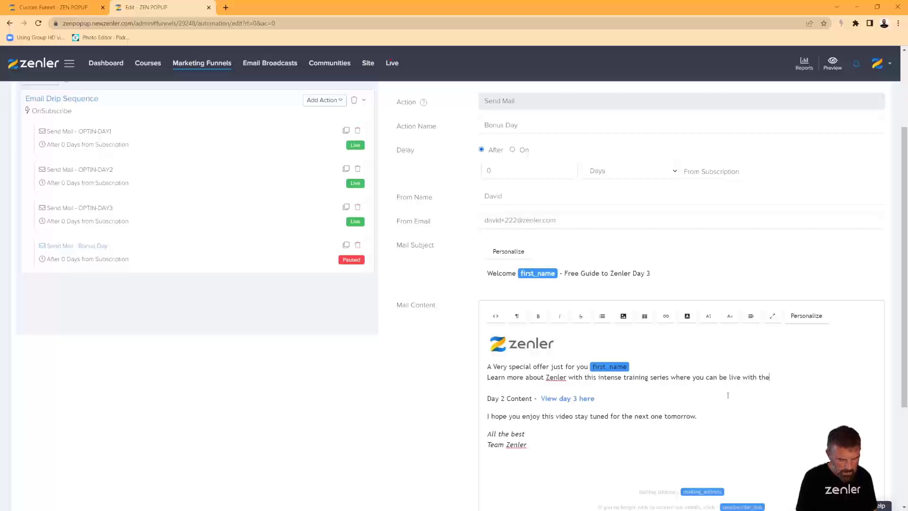
pyautogui.write(' instructor')
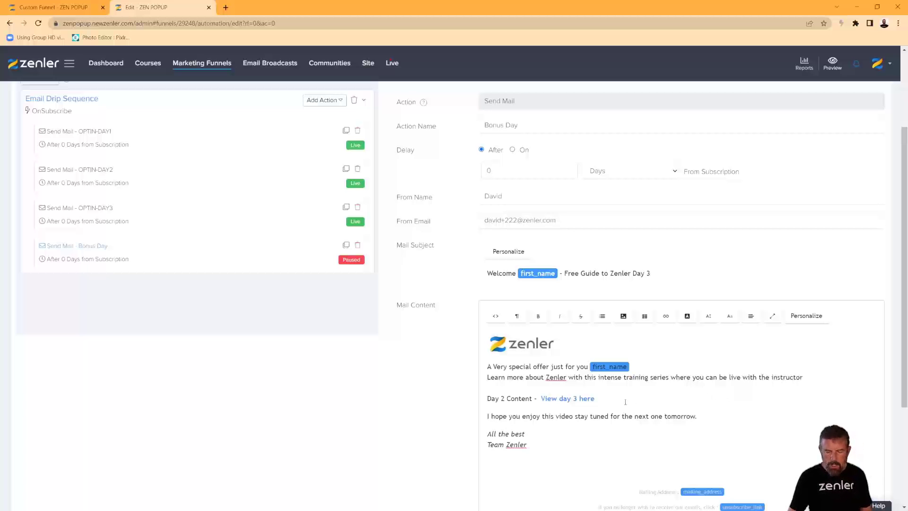
# - Replace the Day 2 Content line with "BOUNS TAKE THE TRAINING SERIES" and the "I hope you enjoy" sentence with "See you soon"
pyautogui.moveTo(608, 398); pyautogui.dragTo(471, 401)
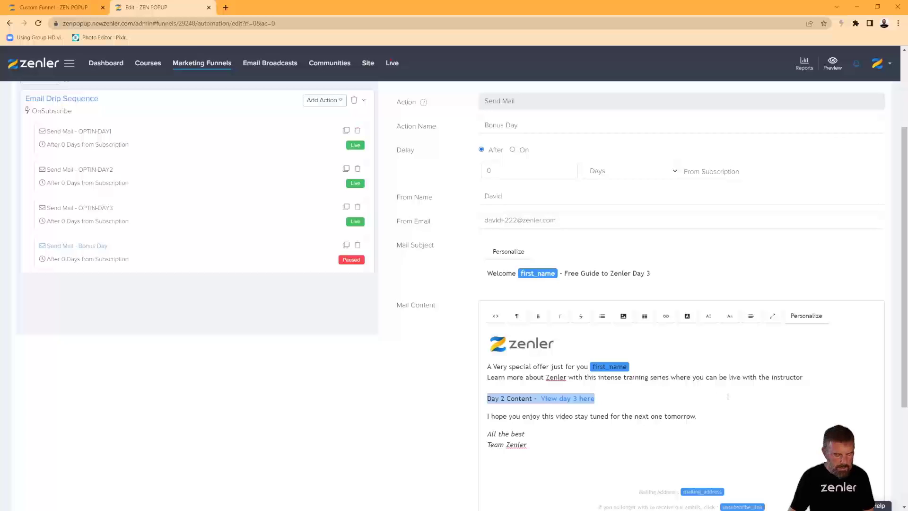
pyautogui.write('BOUNS')
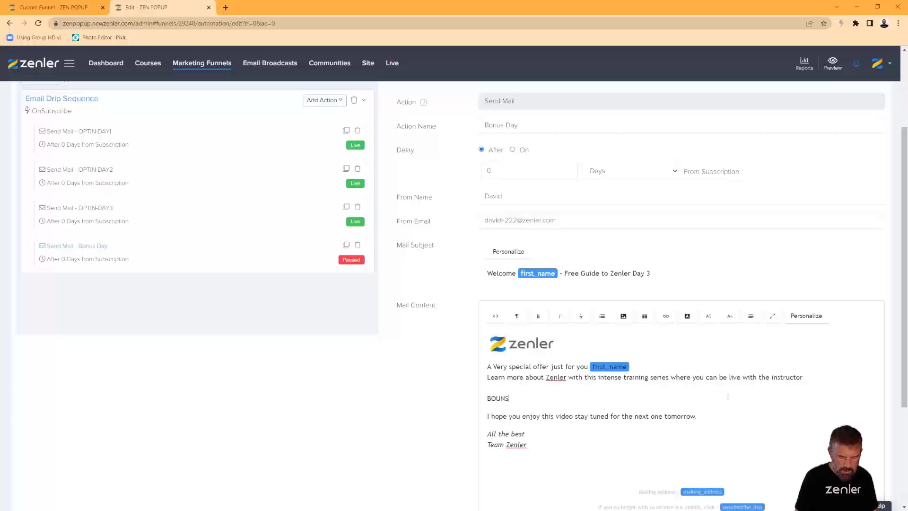
pyautogui.write(' T')
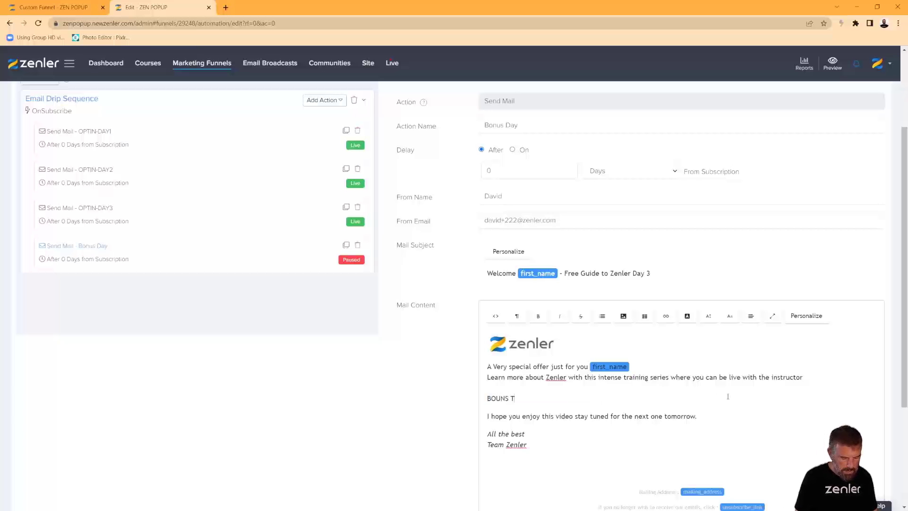
pyautogui.write('AKE THE TRAINING SERIES')
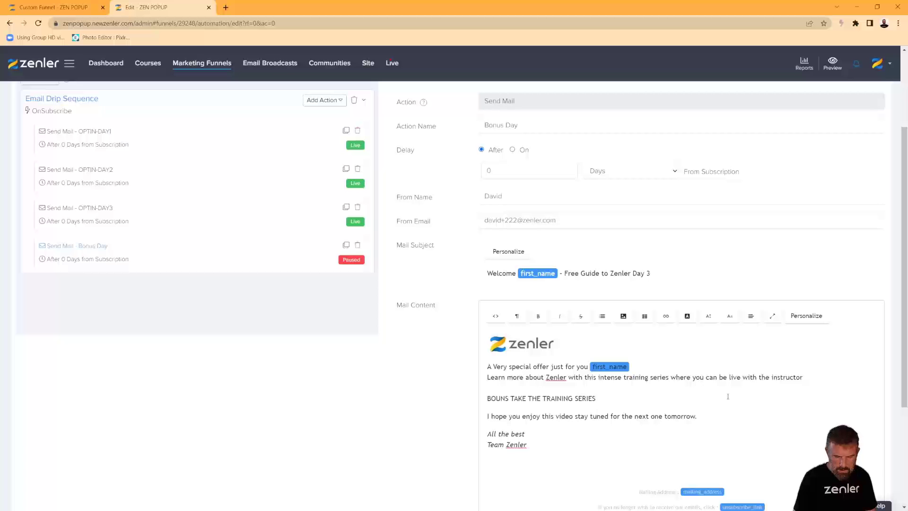
pyautogui.moveTo(708, 416); pyautogui.dragTo(488, 416)
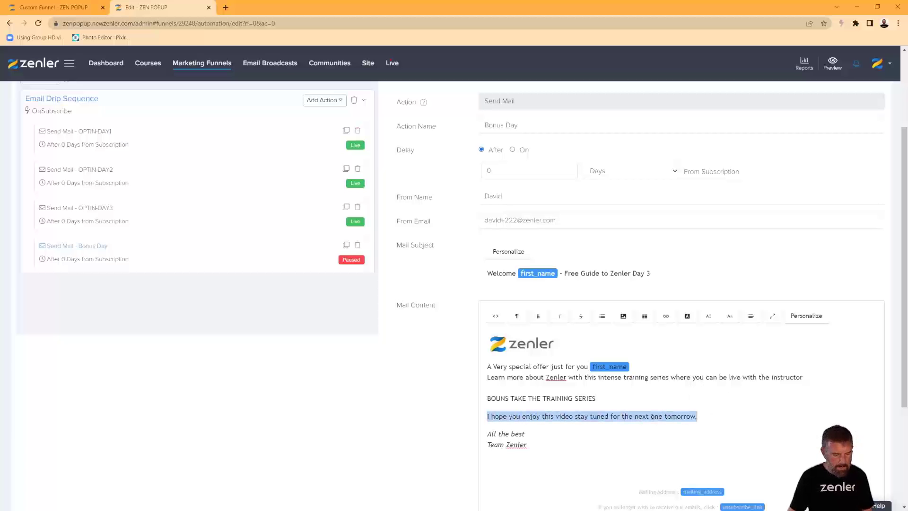
pyautogui.write('See you soon')
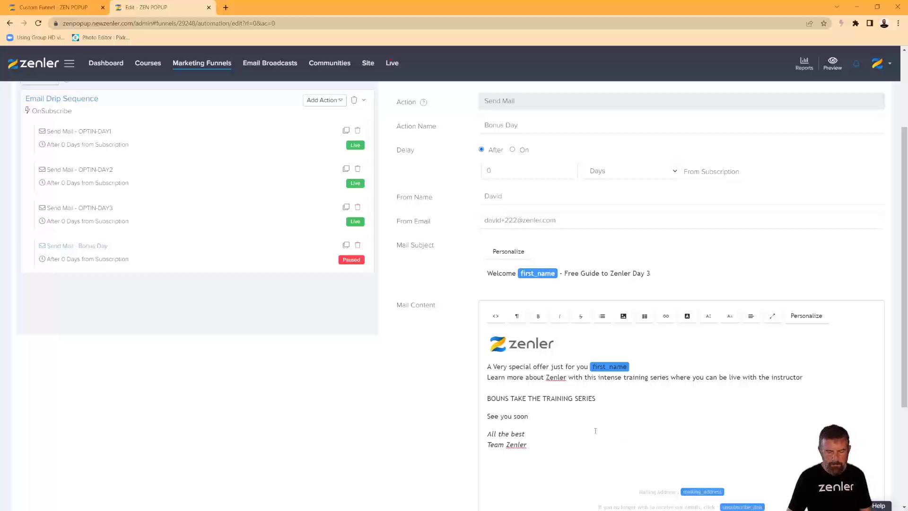
# - Copy the custom-funnel-bonus step's URL from the funnel steps and link the "BOUNS TAKE THE TRAINING SERIES" line to it
pyautogui.moveTo(595, 399); pyautogui.dragTo(469, 394)
pyautogui.click(57, 7)
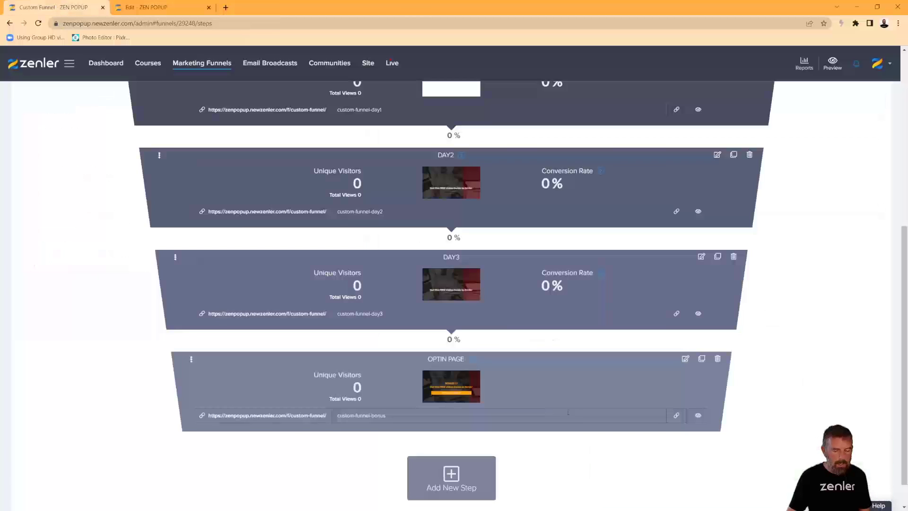
pyautogui.click(676, 415)
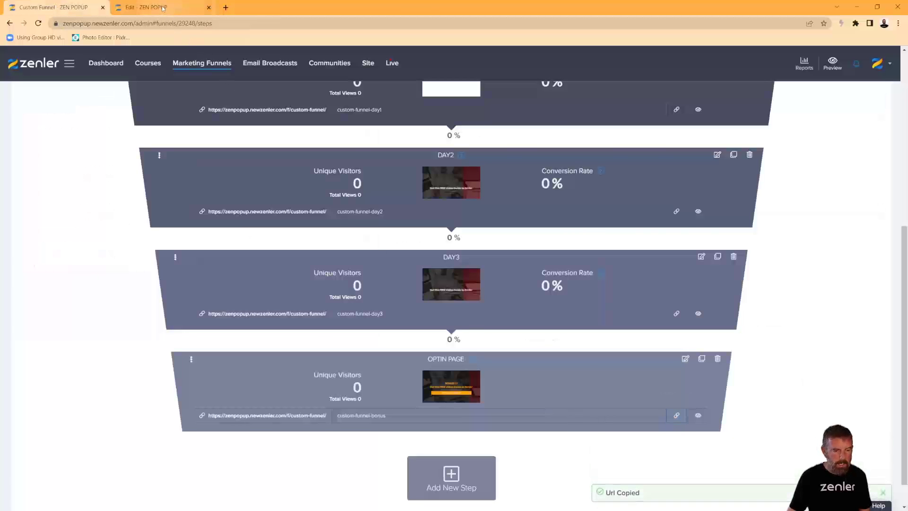
pyautogui.hotkey('ctrl', 'Tab')
pyautogui.moveTo(615, 401); pyautogui.dragTo(487, 398)
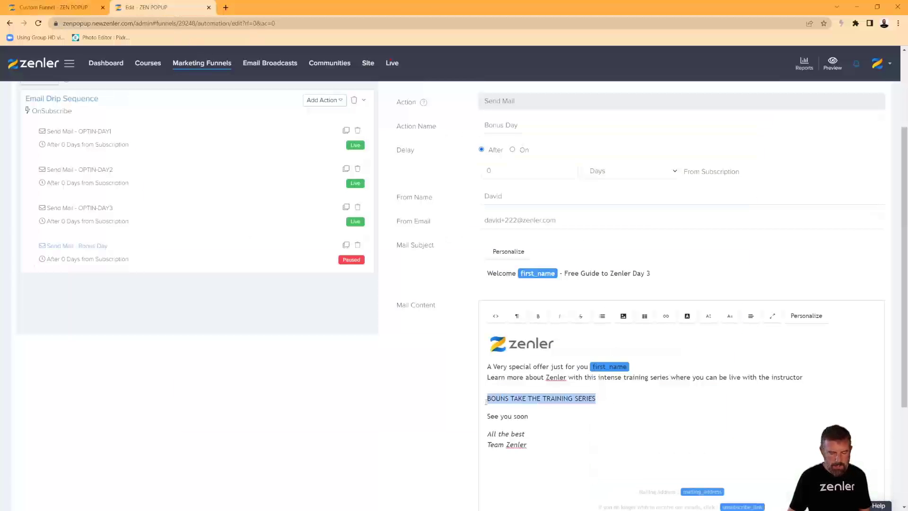
pyautogui.click(666, 316)
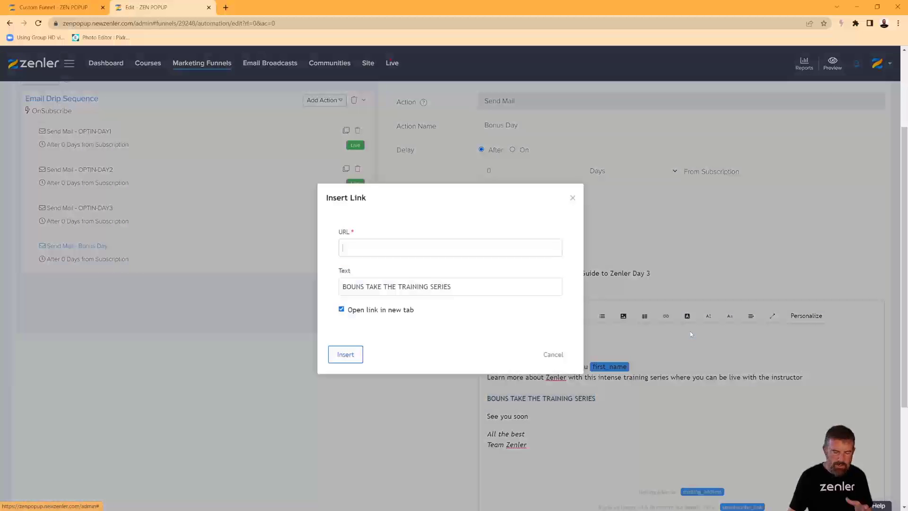
pyautogui.click(690, 333)
pyautogui.hotkey('ctrl', 'v')
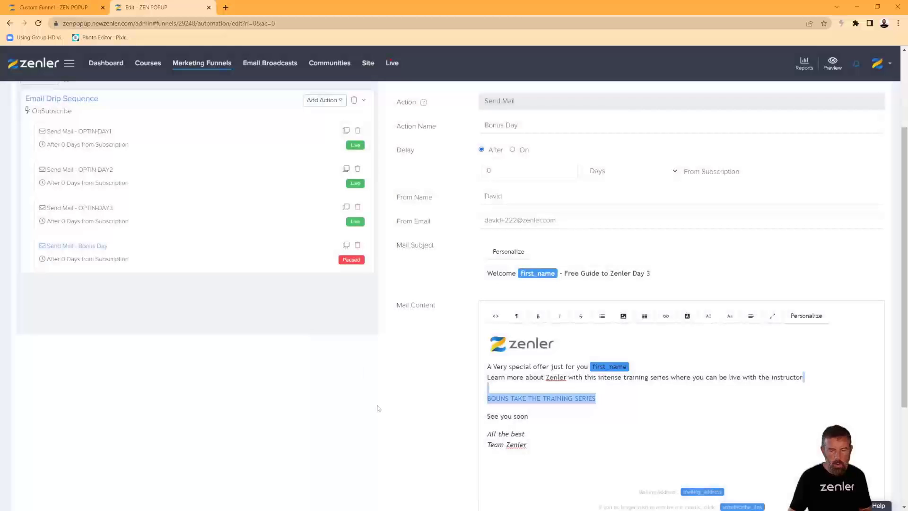
# - Save the Bonus Day mail action and make it live
pyautogui.scroll(-4, 587, 346)
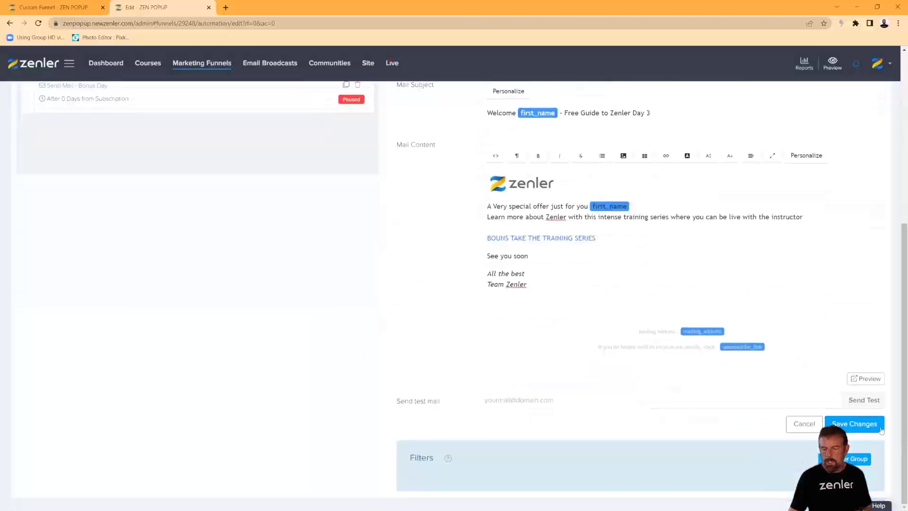
pyautogui.click(855, 423)
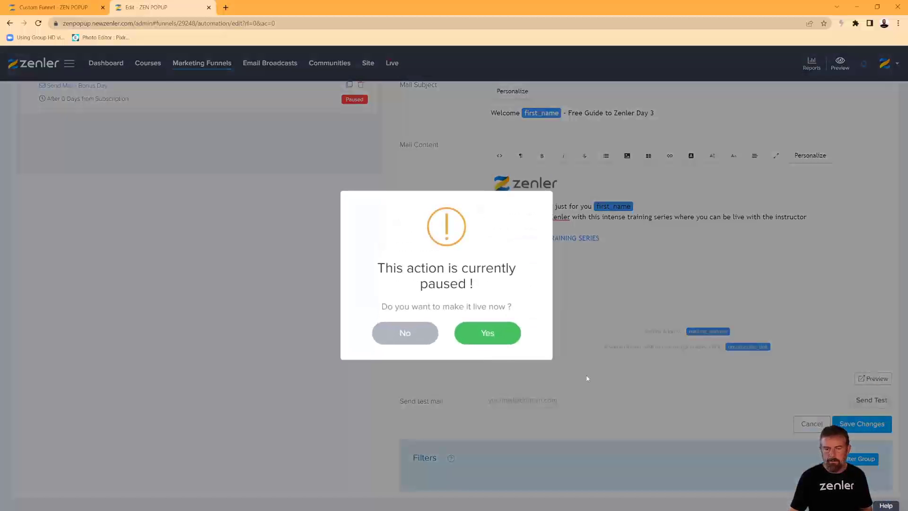
pyautogui.click(487, 337)
pyautogui.click(501, 332)
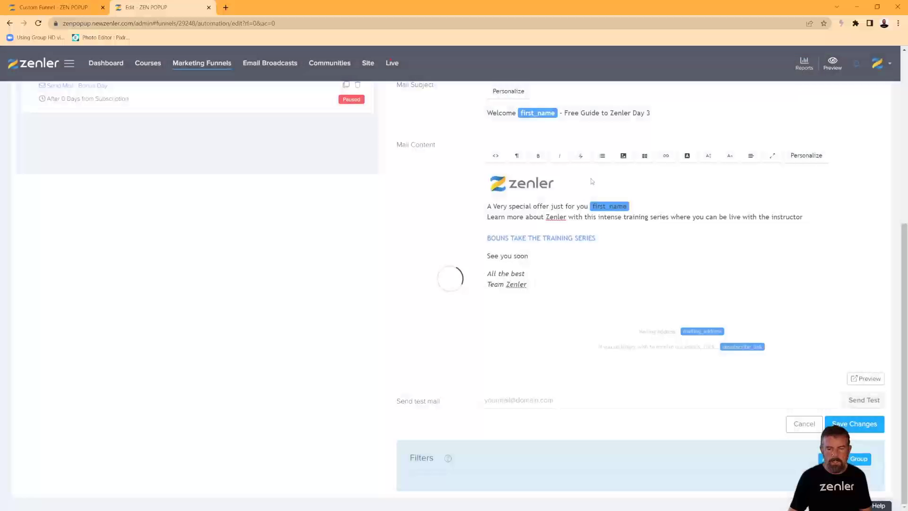
# - Replace "Free Guide to Zenler Day 3" in the Bonus Day mail subject with "INTENSE TRAINING just for You" and save the changes
pyautogui.moveTo(659, 129); pyautogui.dragTo(564, 130)
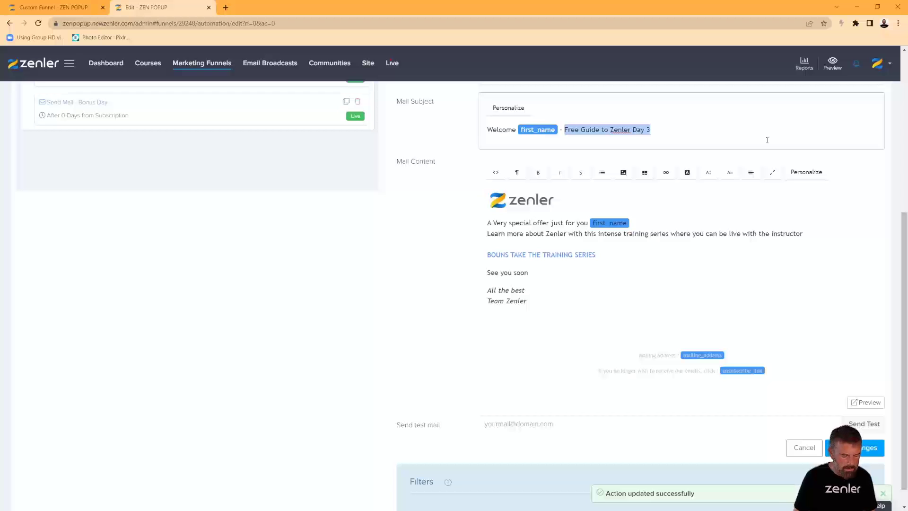
pyautogui.write('BOUNS')
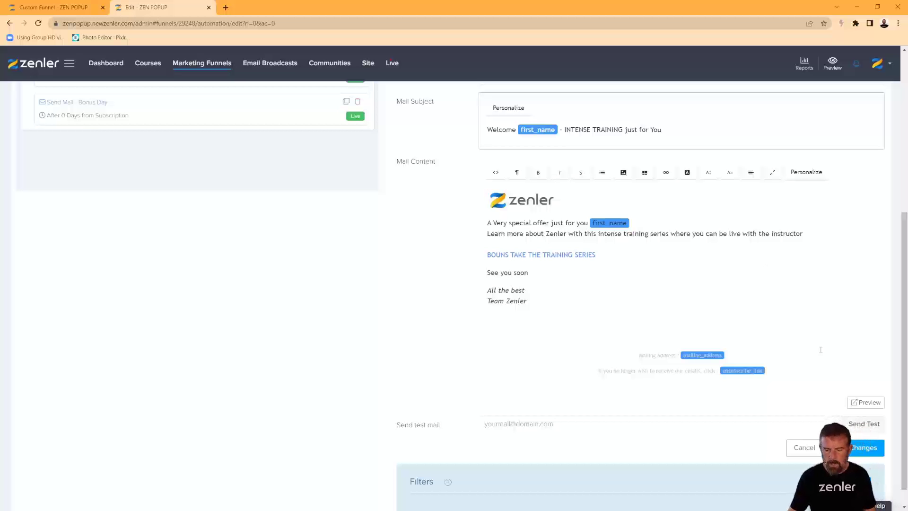
pyautogui.click(861, 454)
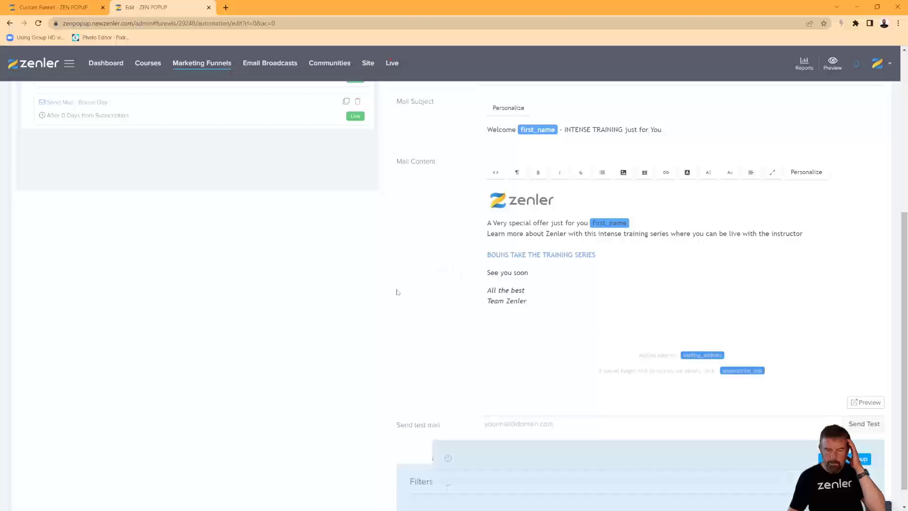
# - Preview the OPTIN-DAY1 email and test its day 1 link, closing the opened page and the preview
pyautogui.scroll(2, 365, 291)
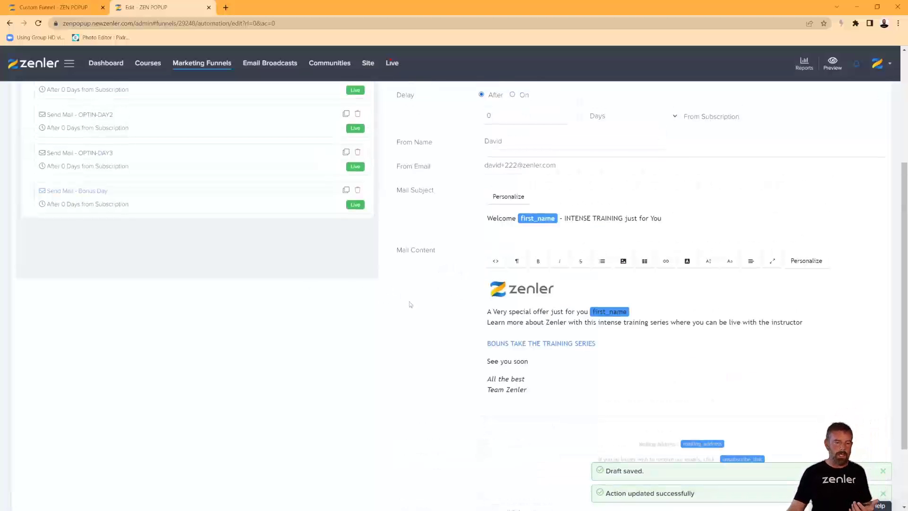
pyautogui.scroll(4, 229, 242)
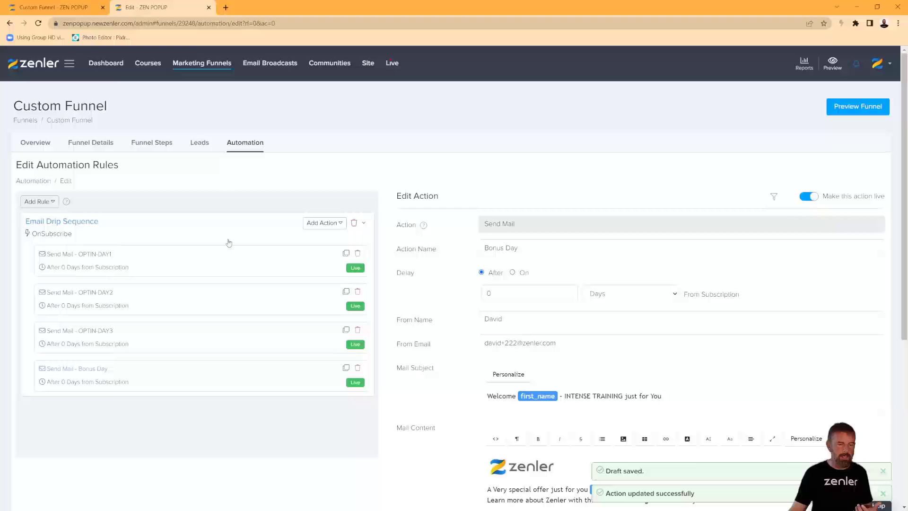
pyautogui.click(352, 259)
pyautogui.scroll(-6, 722, 279)
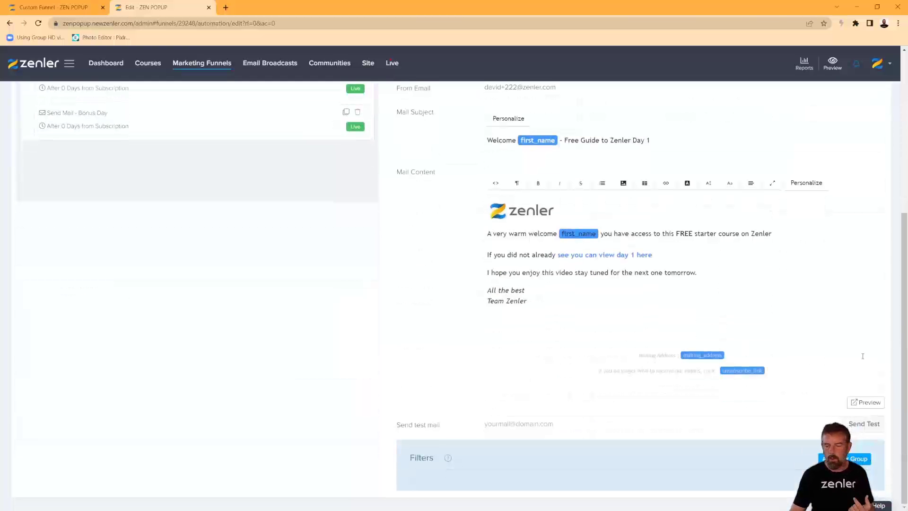
pyautogui.click(873, 408)
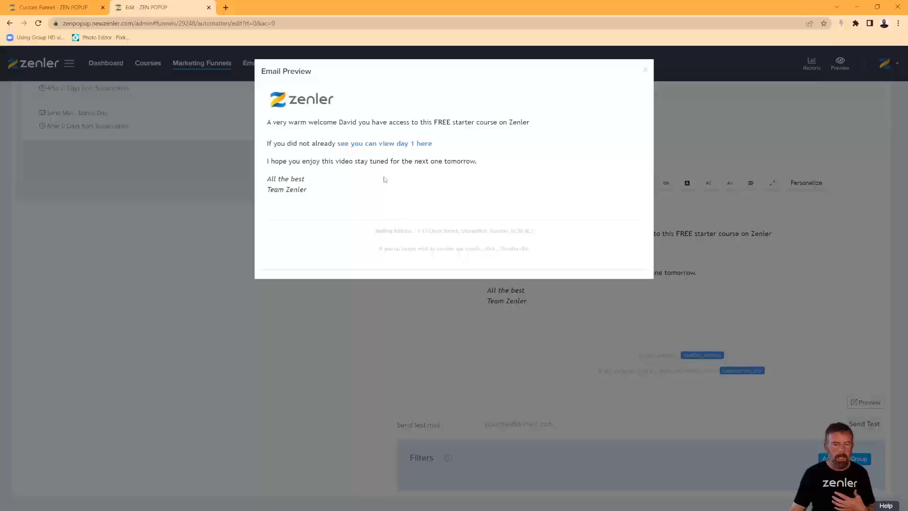
pyautogui.click(390, 149)
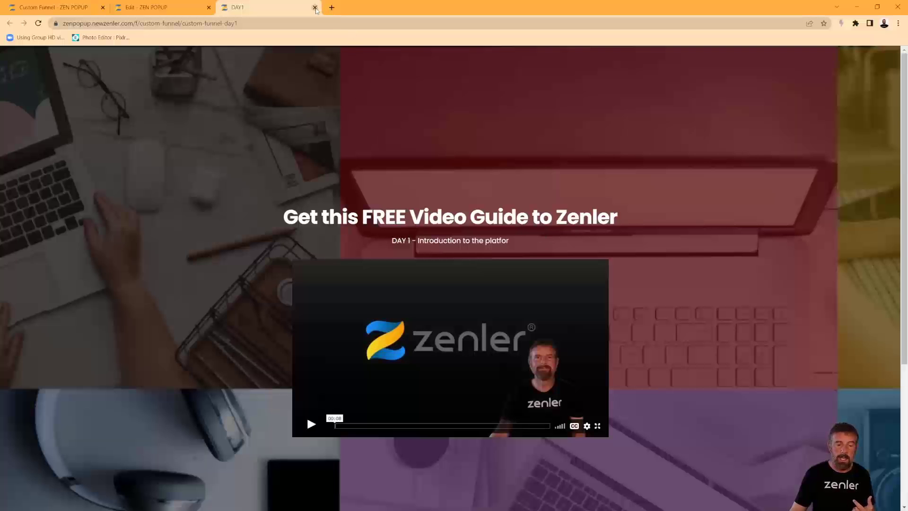
pyautogui.click(315, 7)
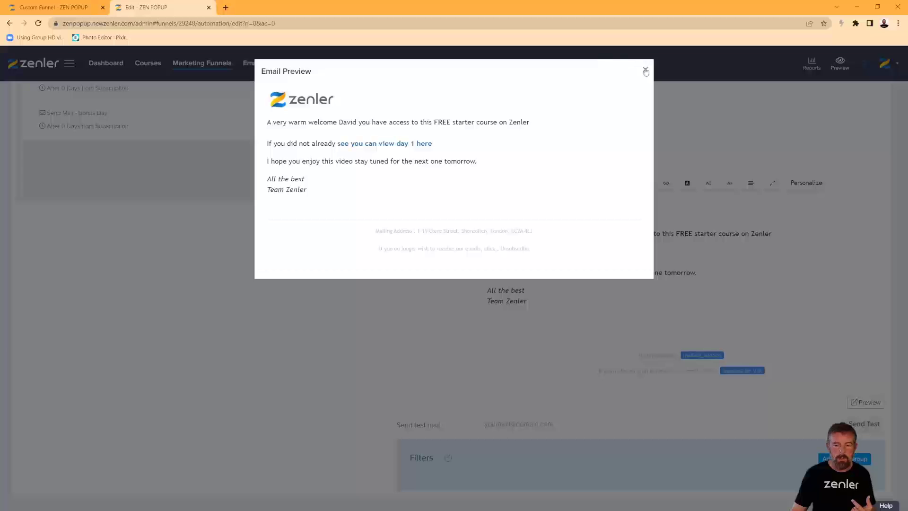
pyautogui.click(645, 71)
# - Preview the OPTIN-DAY2 email and check its "View day 2 here" link, closing the opened page and the preview
pyautogui.scroll(4, 278, 288)
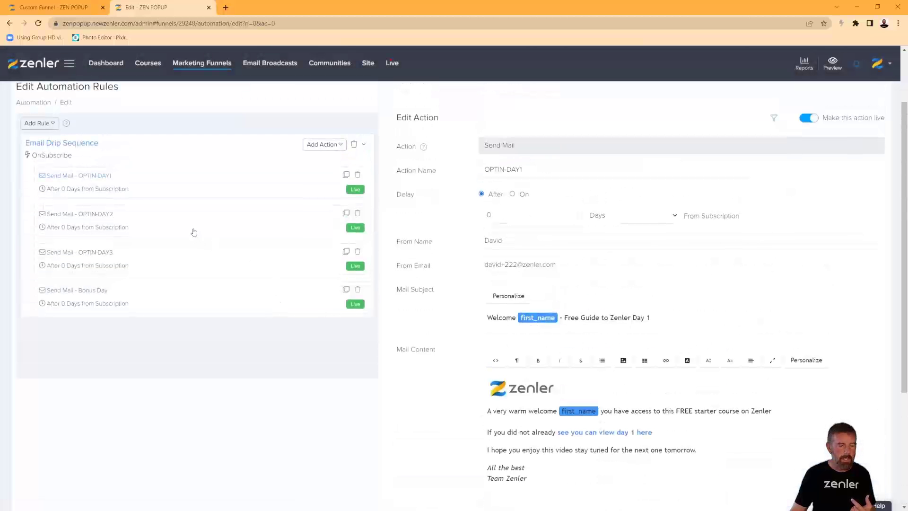
pyautogui.click(153, 226)
pyautogui.scroll(-4, 788, 358)
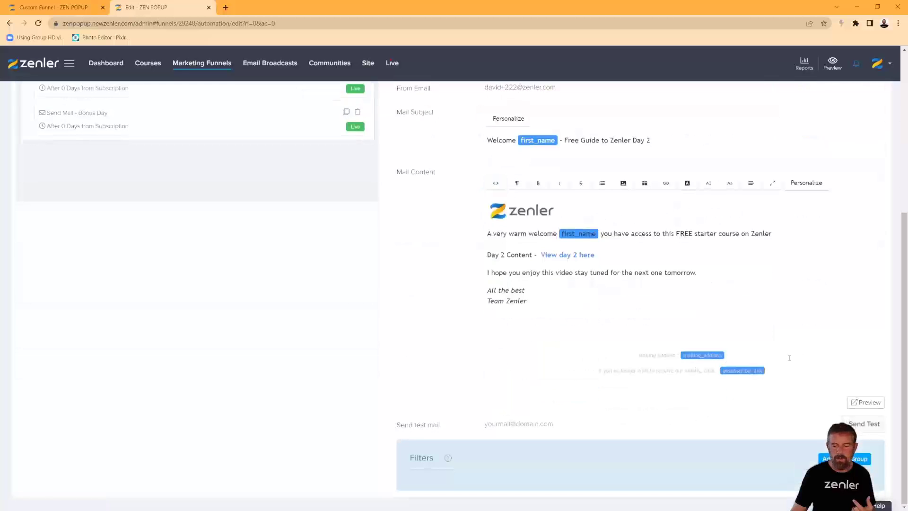
pyautogui.click(866, 401)
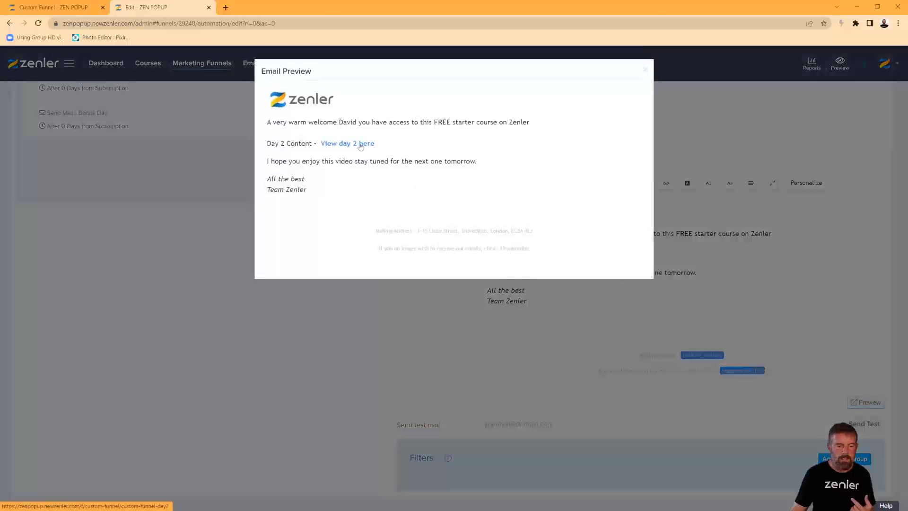
pyautogui.click(360, 144)
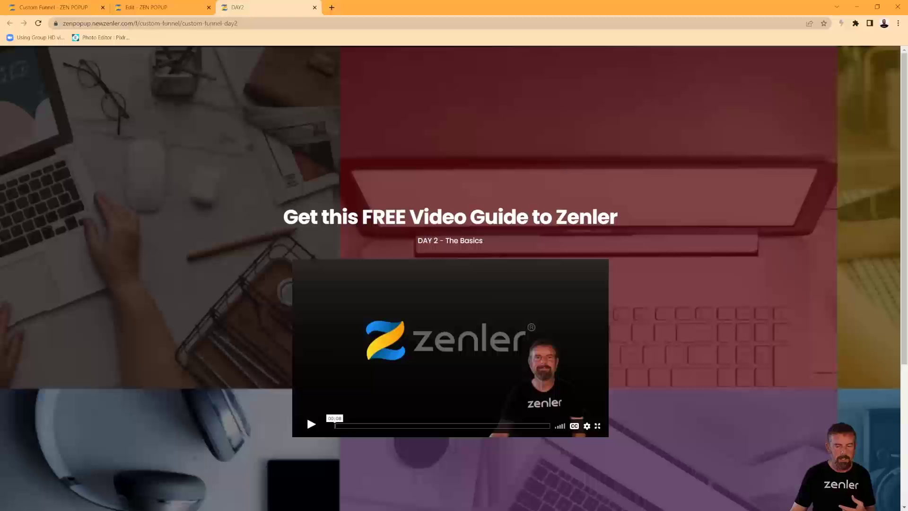
pyautogui.click(315, 8)
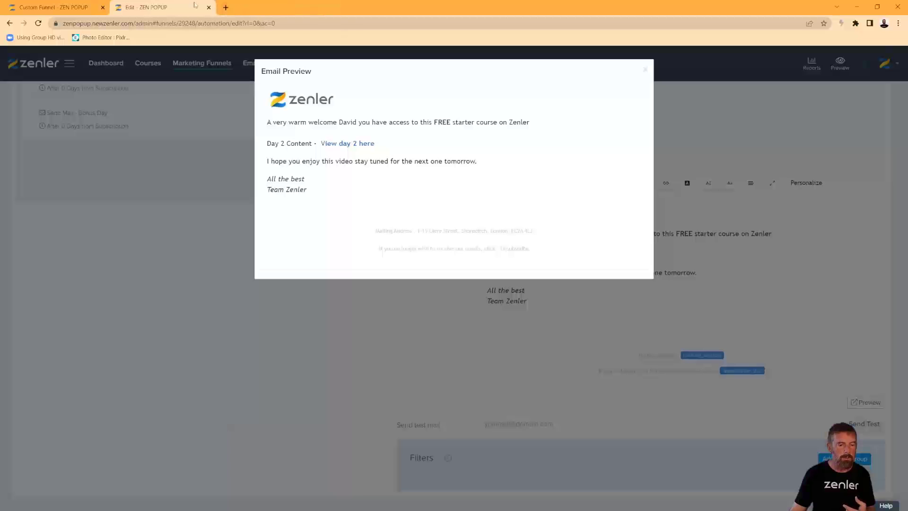
pyautogui.click(645, 70)
# - Preview the OPTIN-DAY3 email and follow its "View day 3 here" link to check the page heading, closing both when done
pyautogui.scroll(3, 246, 227)
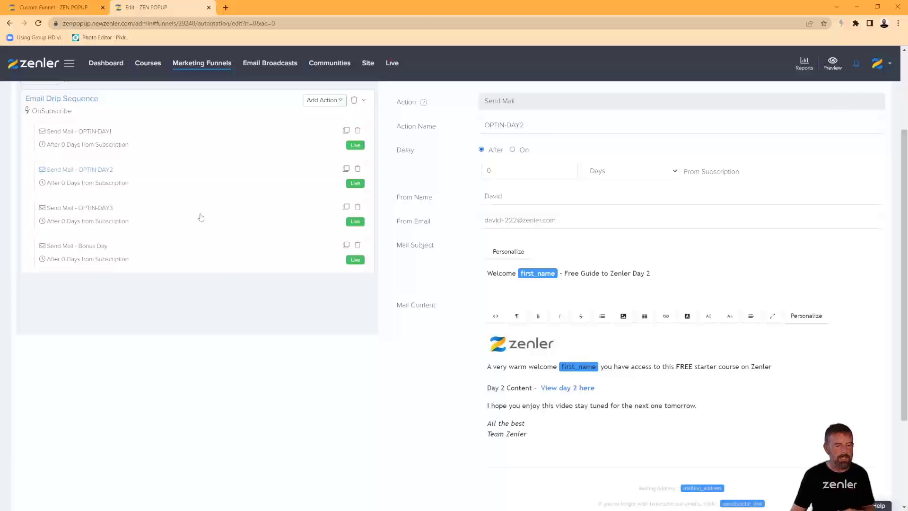
pyautogui.scroll(-3, 905, 415)
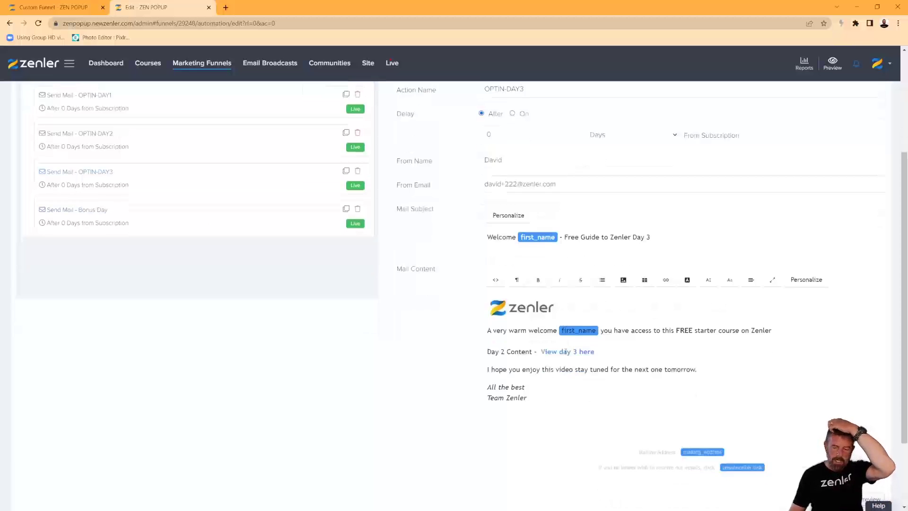
pyautogui.click(874, 403)
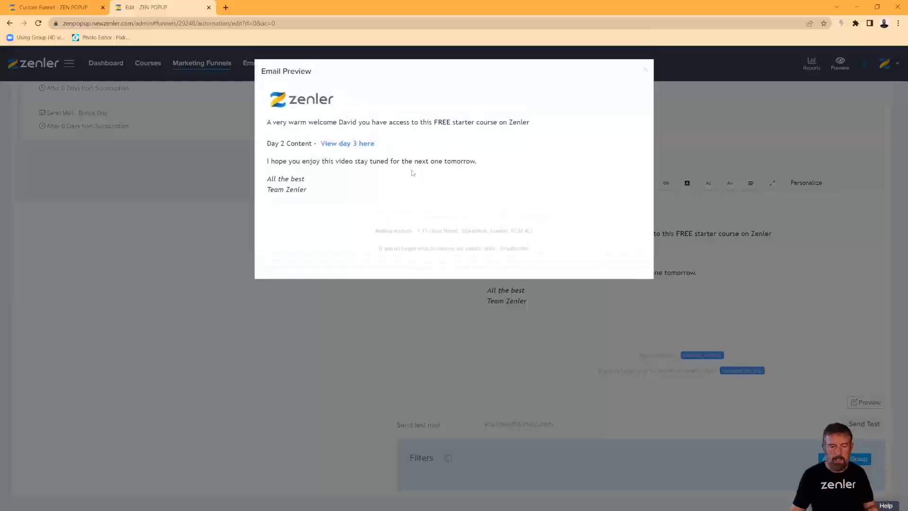
pyautogui.click(365, 146)
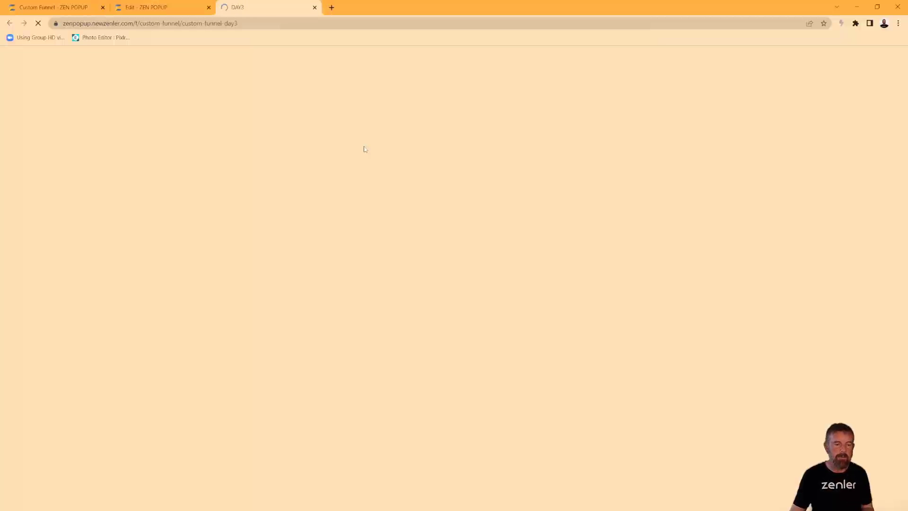
pyautogui.moveTo(403, 240); pyautogui.dragTo(514, 242)
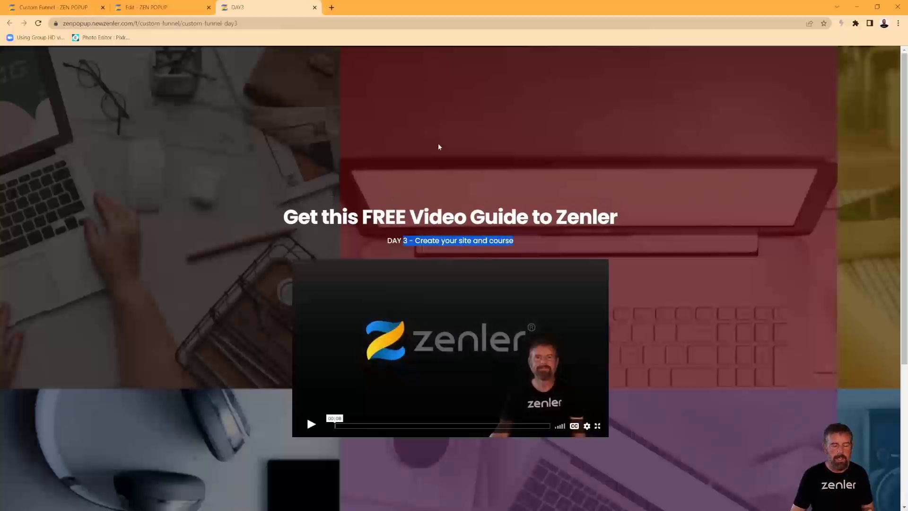
pyautogui.click(315, 8)
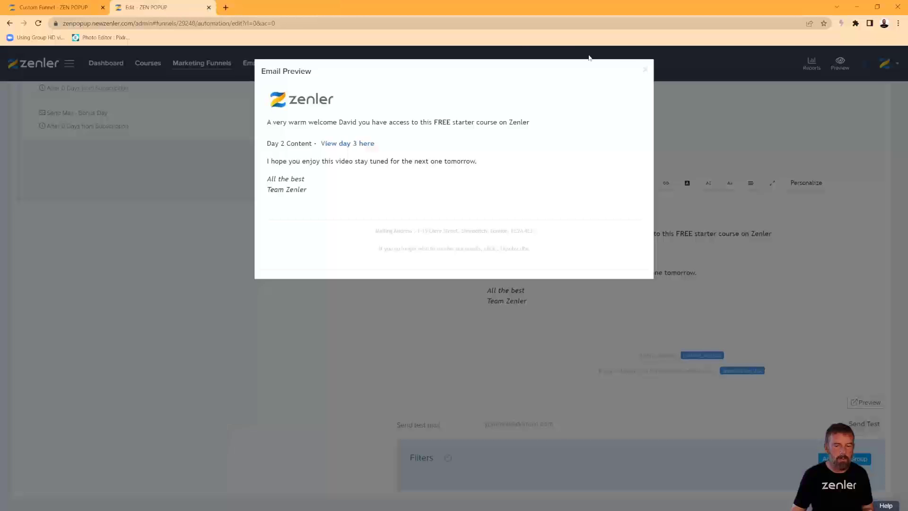
pyautogui.click(646, 70)
pyautogui.scroll(2, 263, 217)
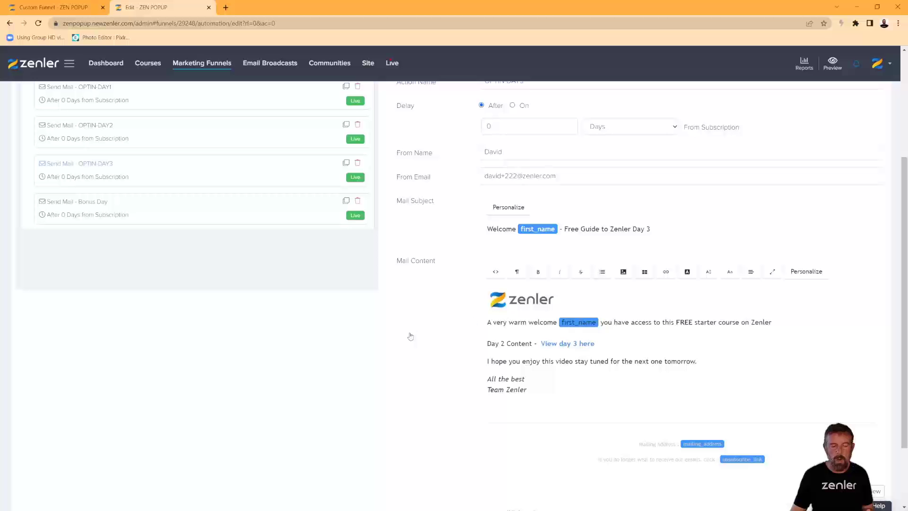
# - Preview the Bonus Day email, follow its training series link and the VIP experience offer, and close the opened page and preview
pyautogui.click(215, 207)
pyautogui.scroll(-2, 409, 320)
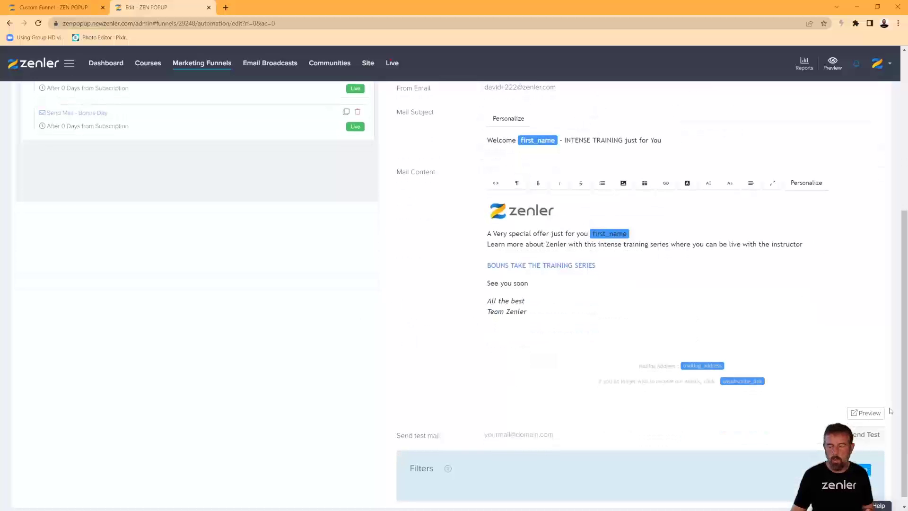
pyautogui.click(862, 413)
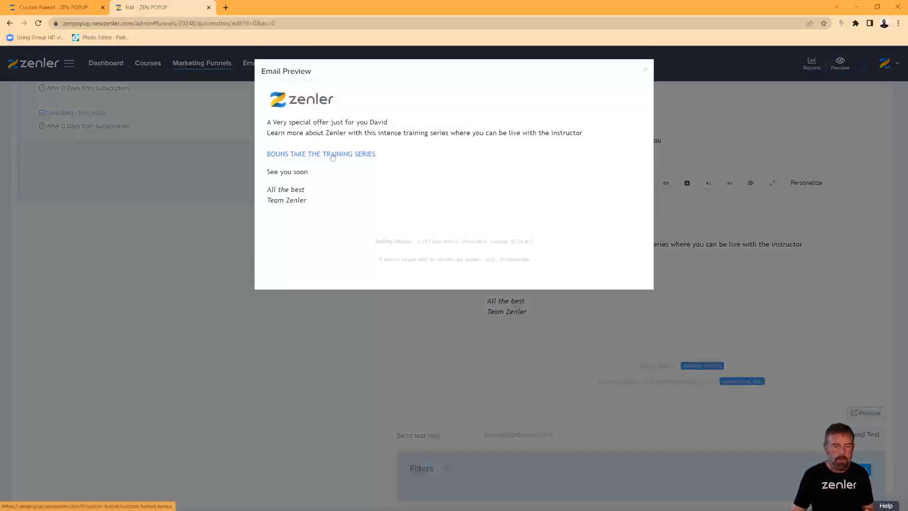
pyautogui.click(331, 154)
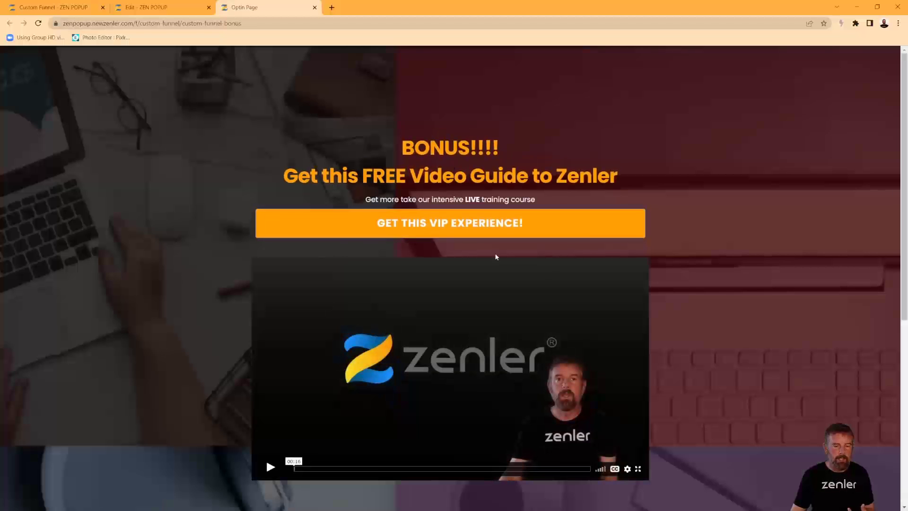
pyautogui.click(439, 227)
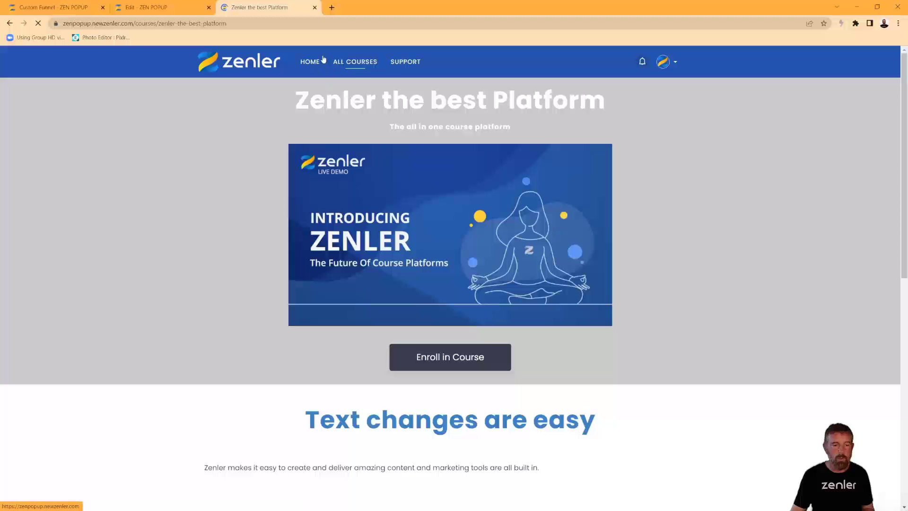
pyautogui.click(314, 8)
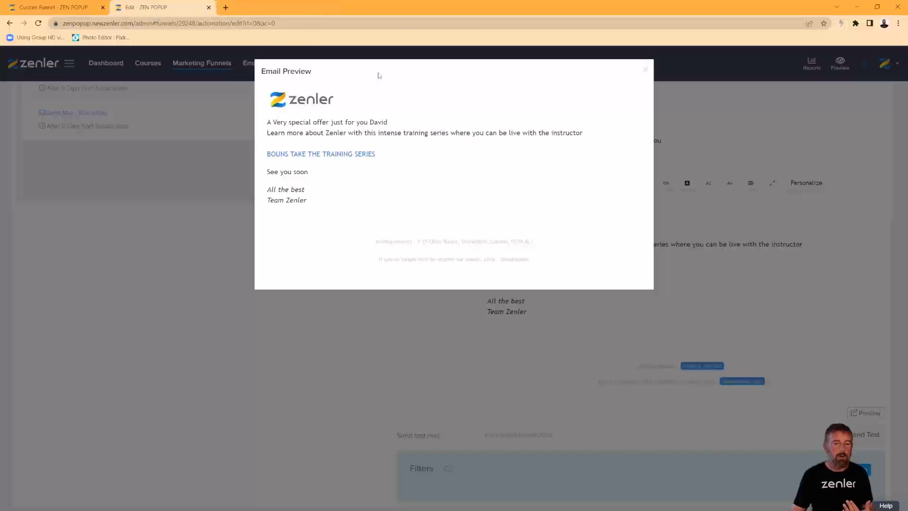
pyautogui.click(646, 70)
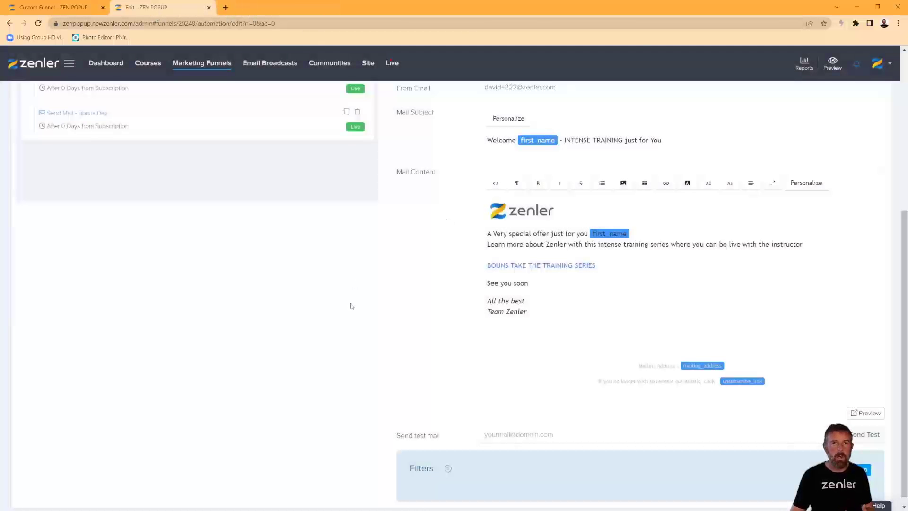
# - Leave the Bonus Day email without saving and open the OPTIN-DAY1 action to check its delay
pyautogui.scroll(5, 352, 306)
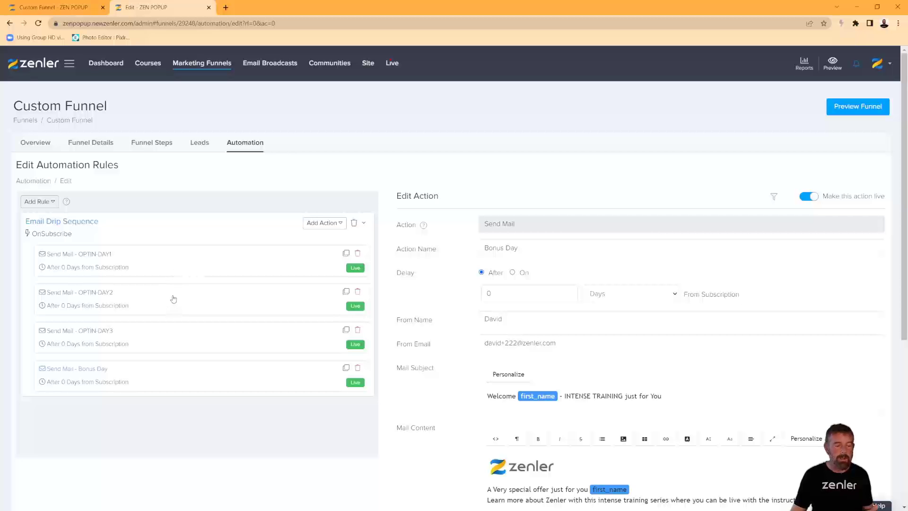
pyautogui.click(126, 263)
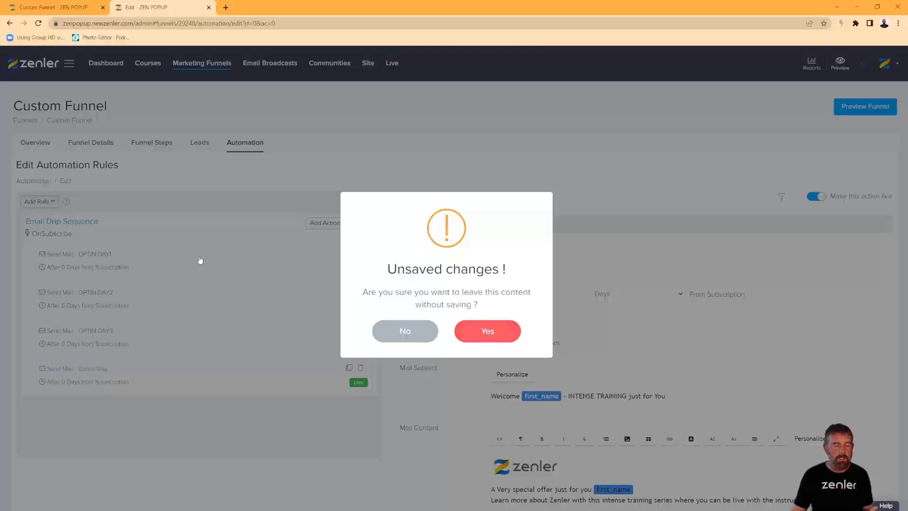
pyautogui.click(486, 334)
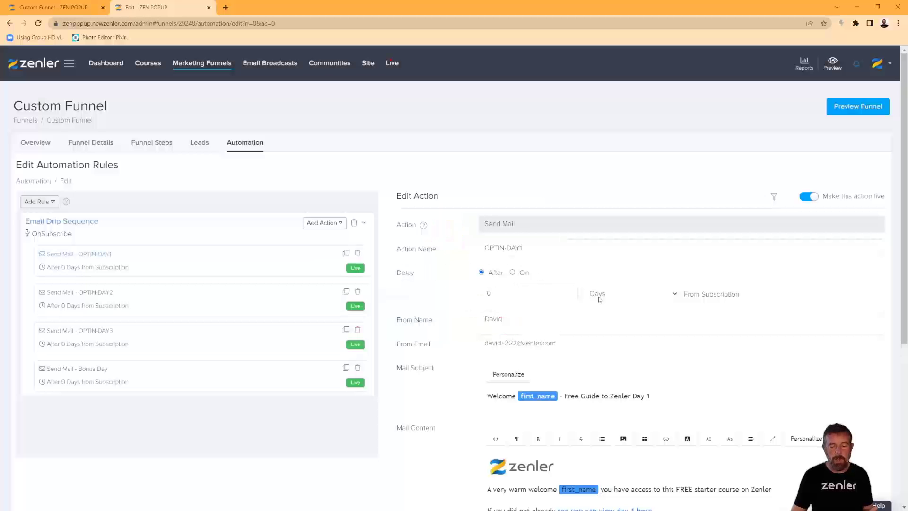
# - Set the OPTIN-DAY2 email's delay to 1 day from subscription and save it, applying the change to existing leads
pyautogui.click(202, 296)
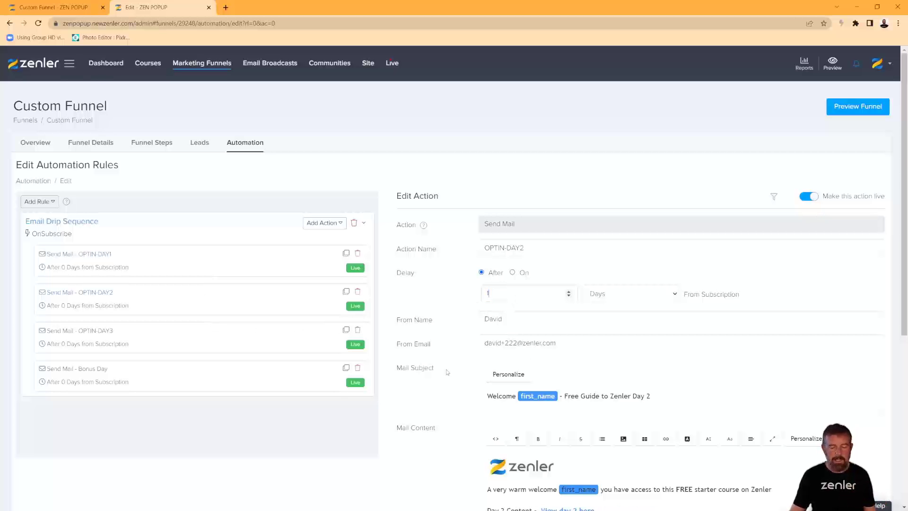
pyautogui.scroll(-4, 448, 373)
pyautogui.scroll(-2, 462, 295)
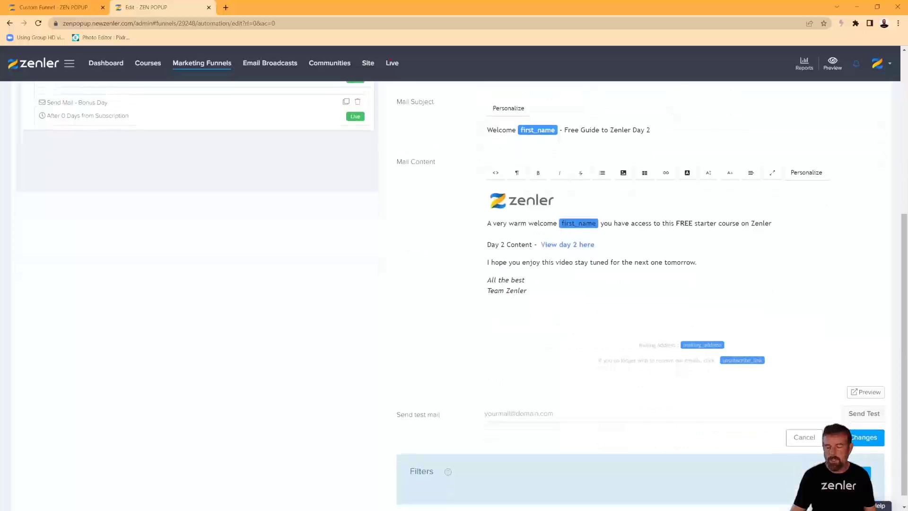
pyautogui.click(854, 437)
pyautogui.click(487, 330)
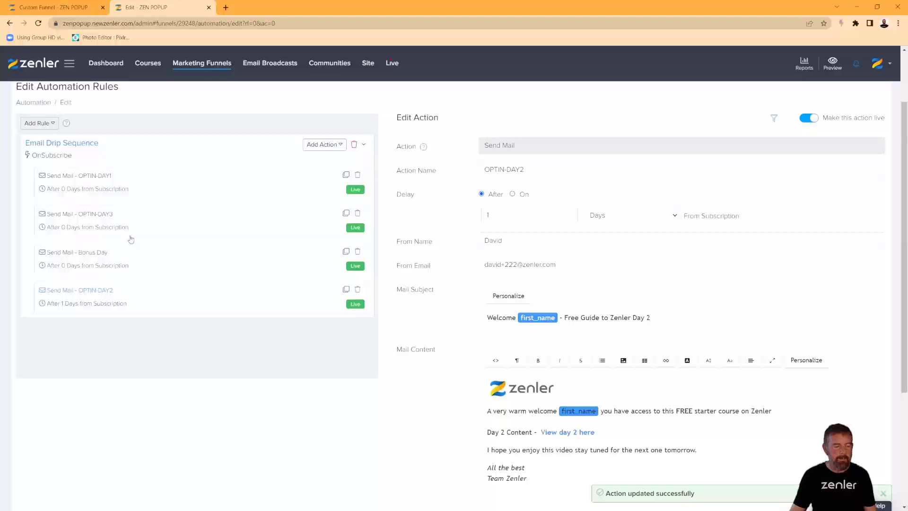
# - Set the Bonus Day email's delay to 2 days from subscription and save it without applying the change to existing leads
pyautogui.click(154, 263)
pyautogui.click(502, 215)
pyautogui.write('2')
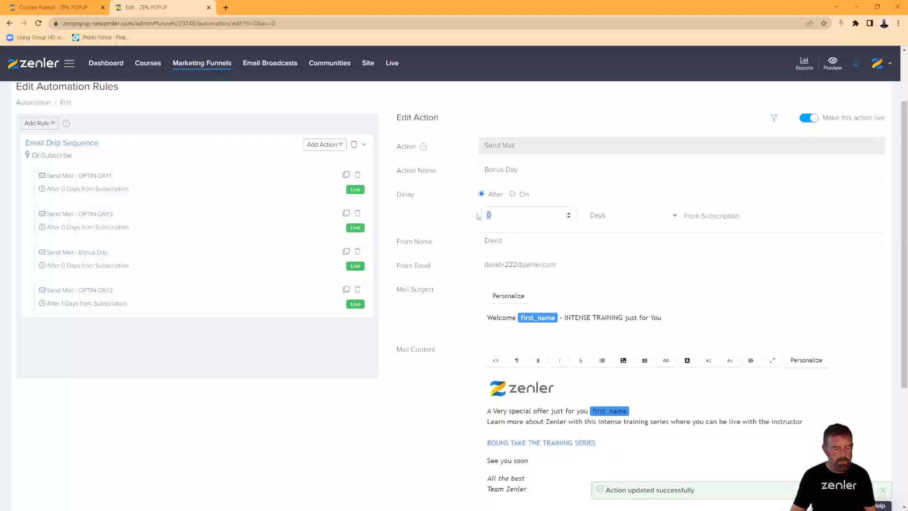
pyautogui.scroll(-5, 412, 415)
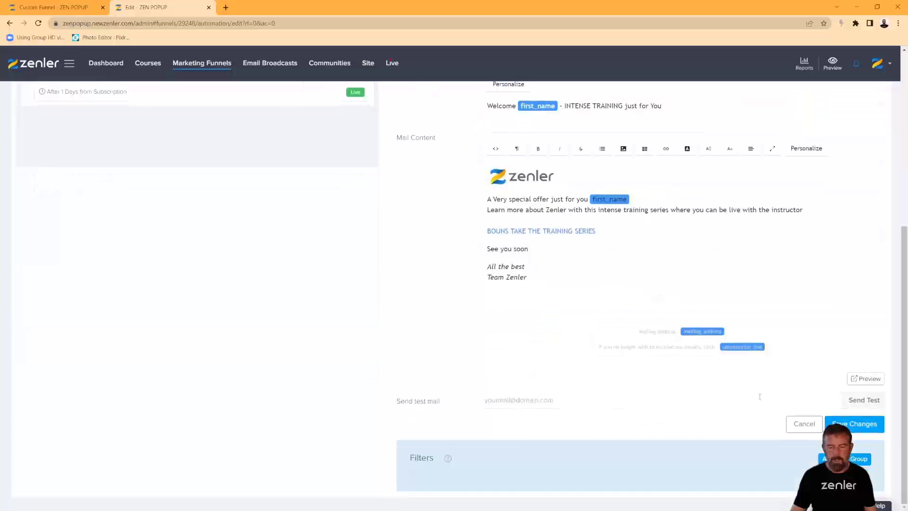
pyautogui.click(855, 424)
pyautogui.click(416, 333)
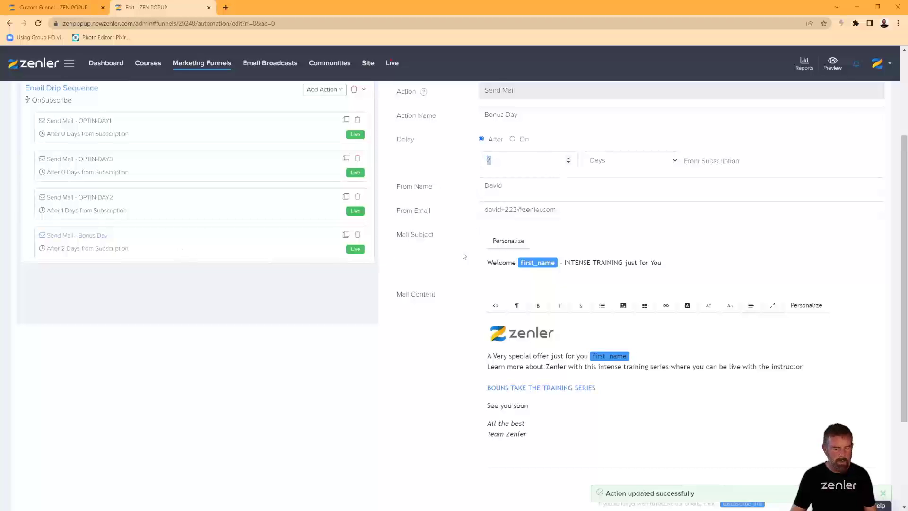
# - Set the Bonus Day email's delay to 3 days from subscription and save it, applying the change to existing leads
pyautogui.click(227, 242)
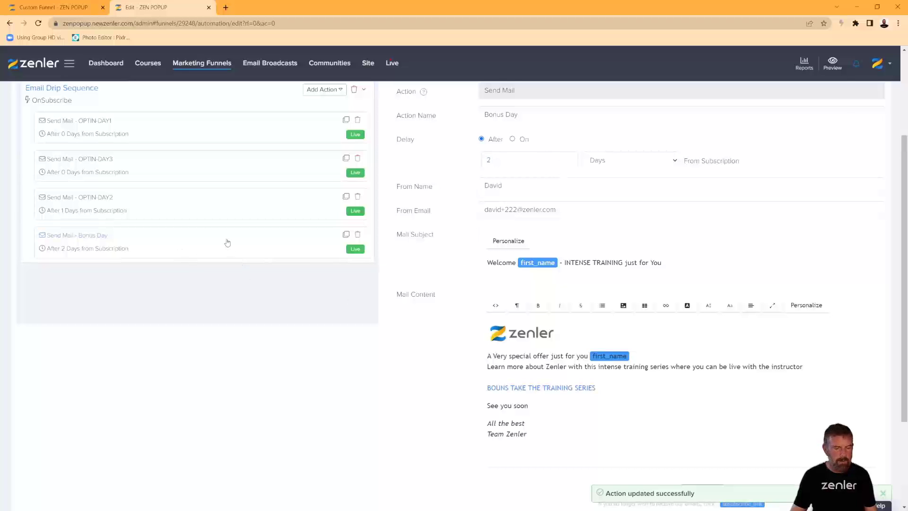
pyautogui.doubleClick(498, 158)
pyautogui.write('3')
pyautogui.click(421, 346)
pyautogui.scroll(-1, 422, 347)
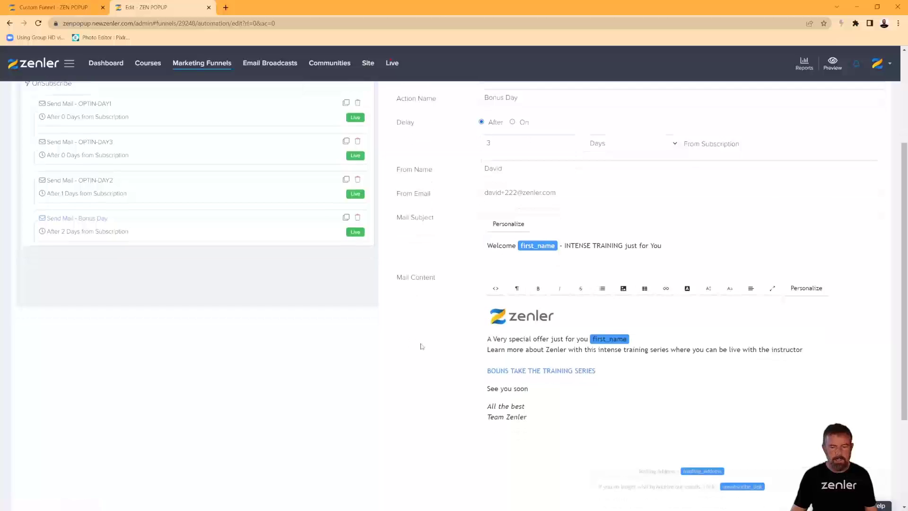
pyautogui.scroll(-2, 422, 346)
pyautogui.click(866, 447)
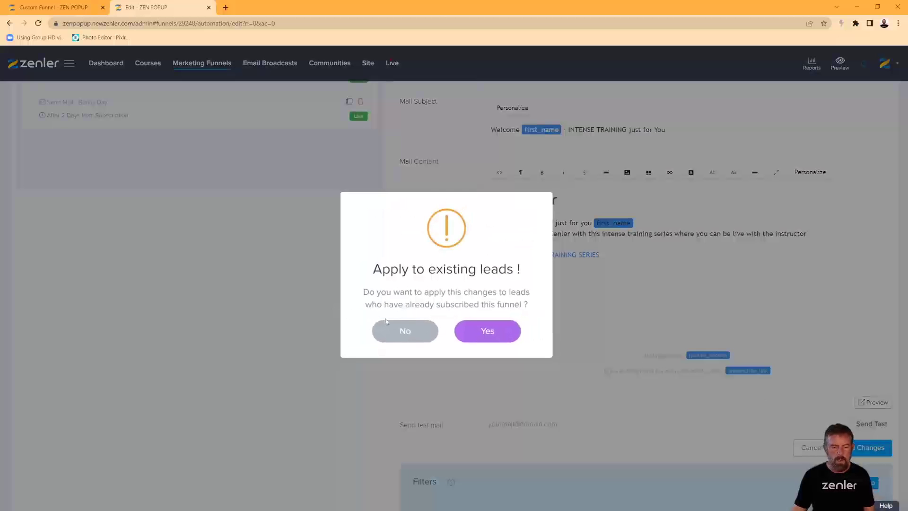
pyautogui.click(487, 330)
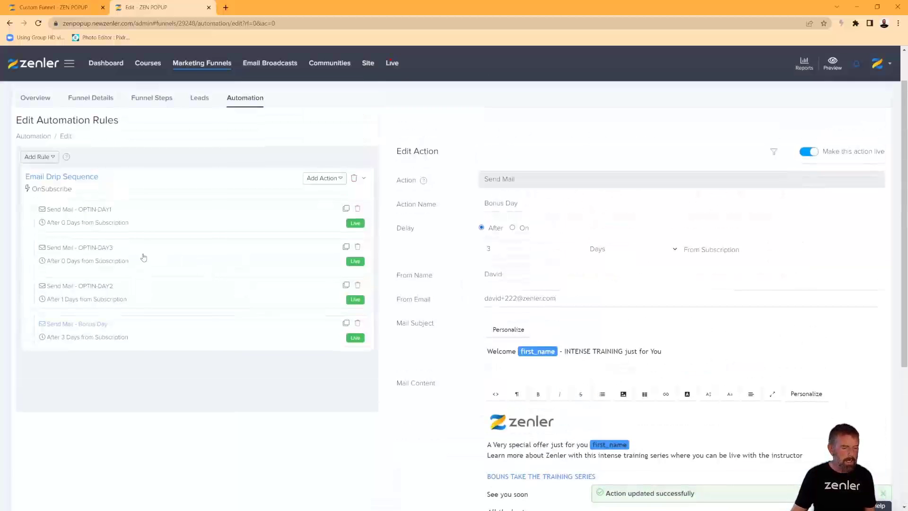
# - Set the OPTIN-DAY3 email's delay to 1 day from subscription and save it, applying the change to existing leads
pyautogui.click(192, 260)
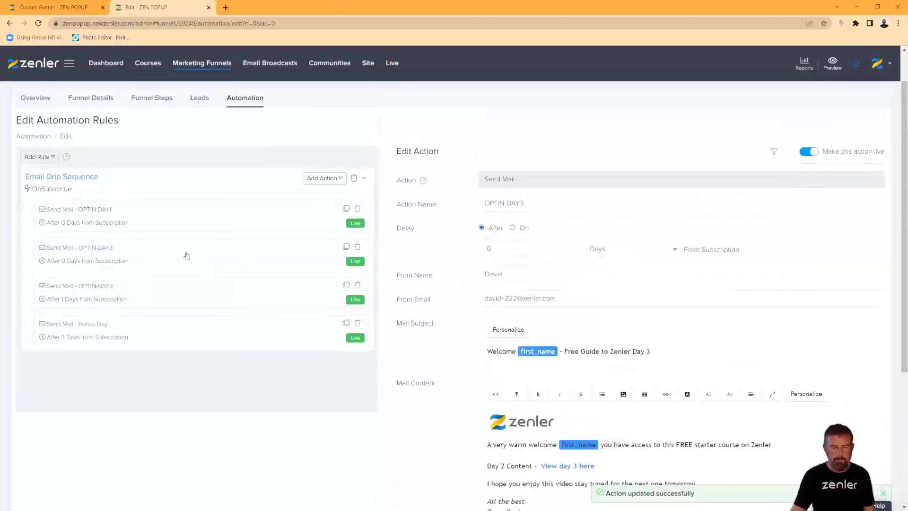
pyautogui.doubleClick(488, 248)
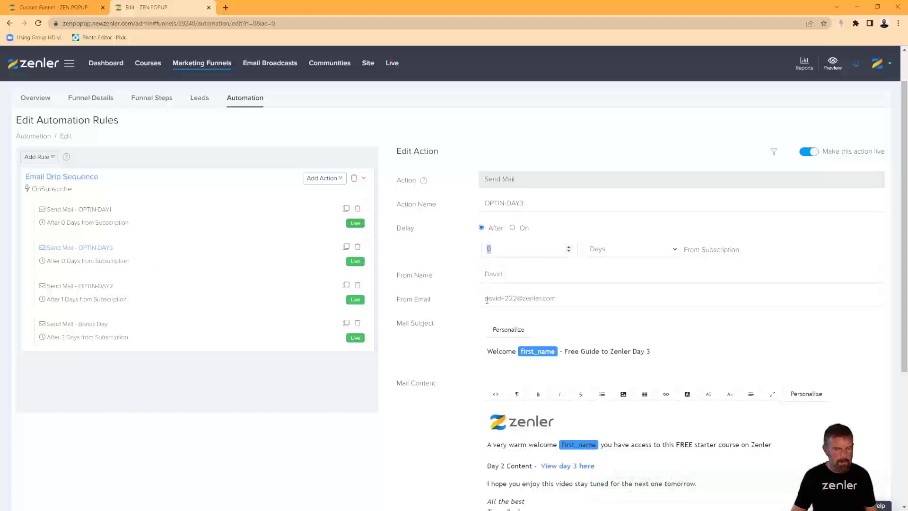
pyautogui.scroll(-3, 824, 419)
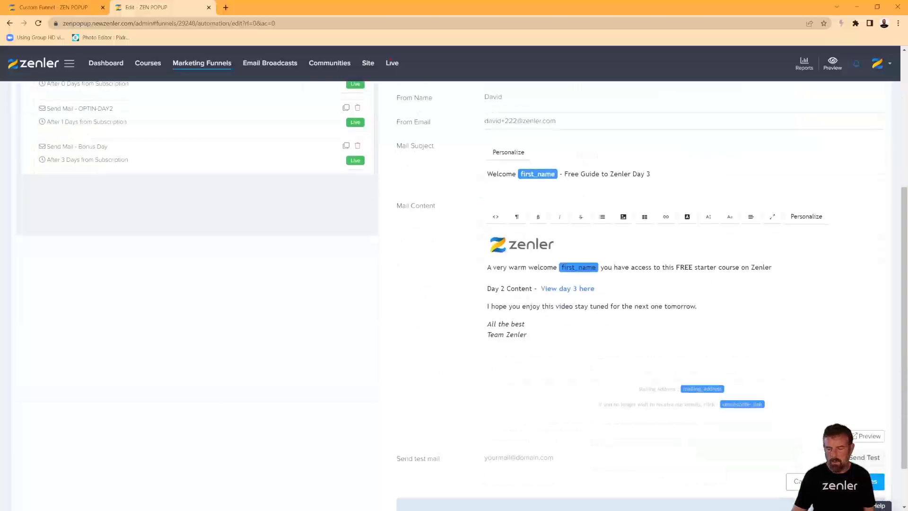
pyautogui.click(876, 481)
pyautogui.click(484, 331)
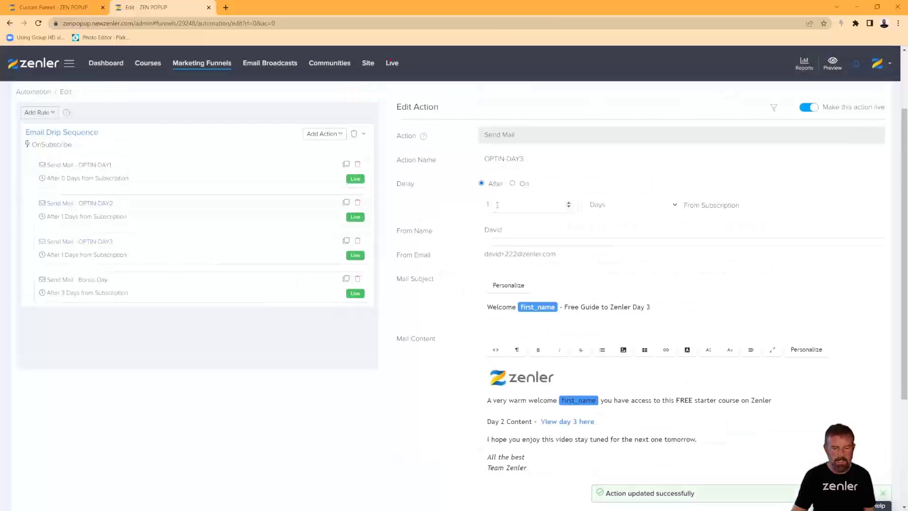
# - Set the OPTIN-DAY3 email's delay to 2 days from subscription and save it, applying the change to existing leads
pyautogui.scroll(-4, 825, 403)
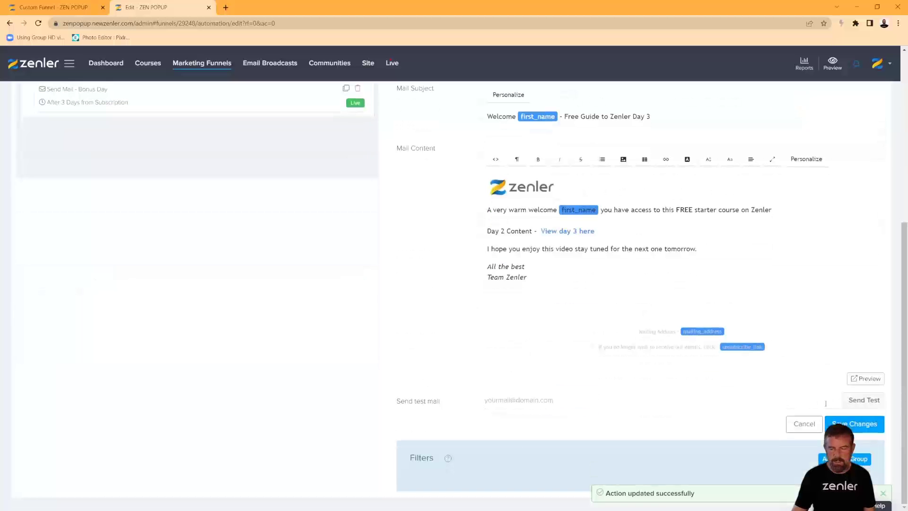
pyautogui.click(862, 424)
pyautogui.click(482, 328)
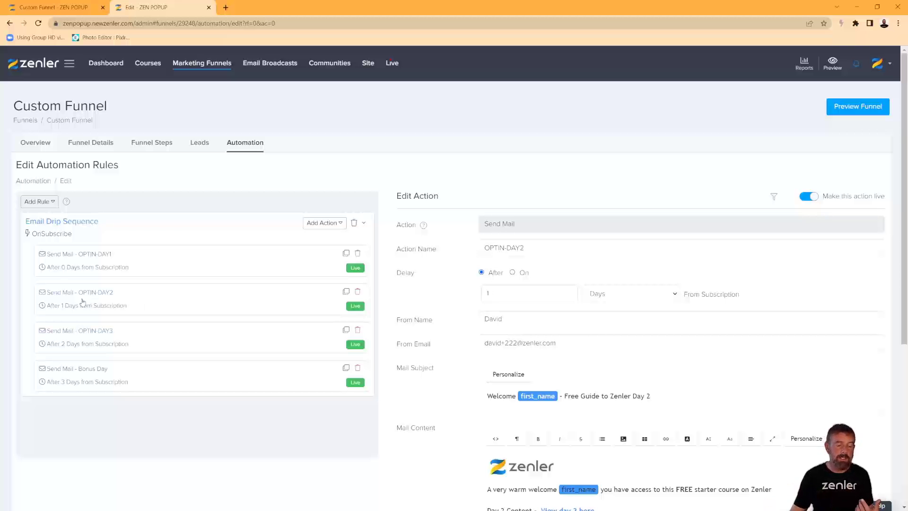
# - Switch the OPTIN-DAY2 email's delay unit to Minutes and save it, applying the change to existing leads
pyautogui.click(625, 304)
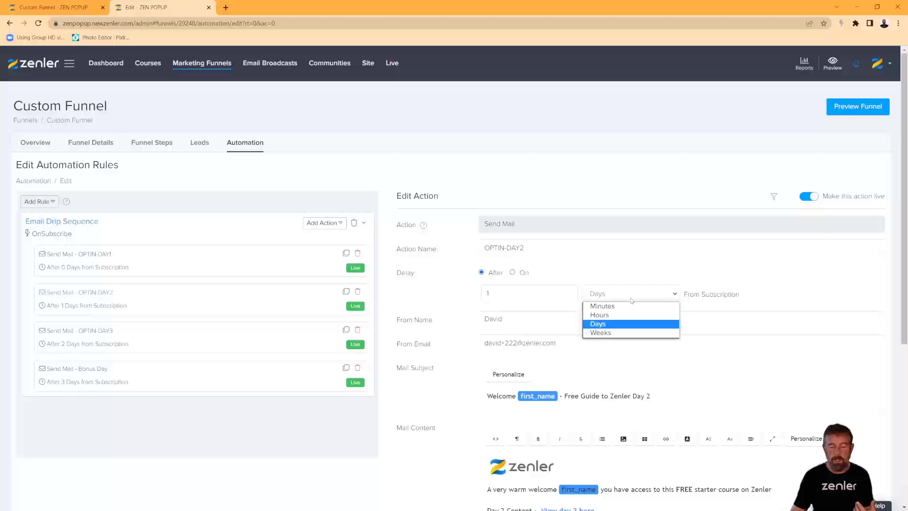
pyautogui.click(615, 305)
pyautogui.scroll(-5, 576, 412)
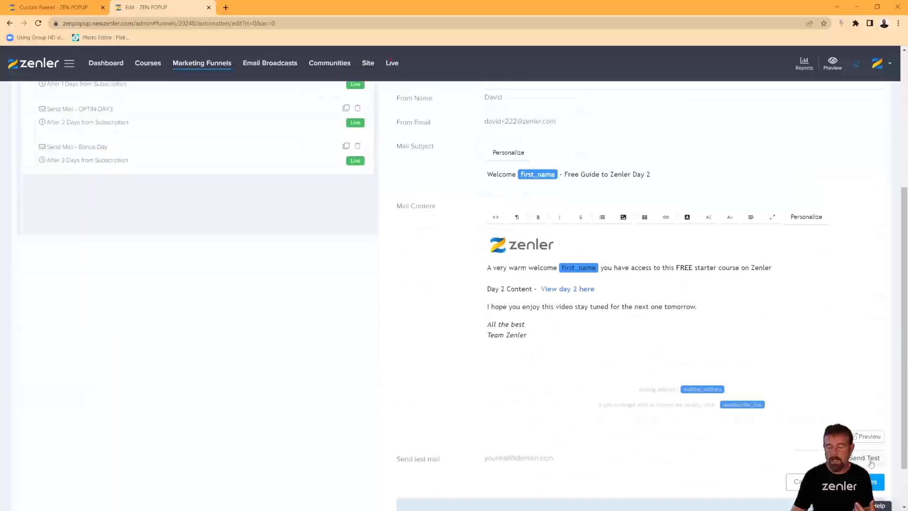
pyautogui.click(855, 482)
pyautogui.click(492, 333)
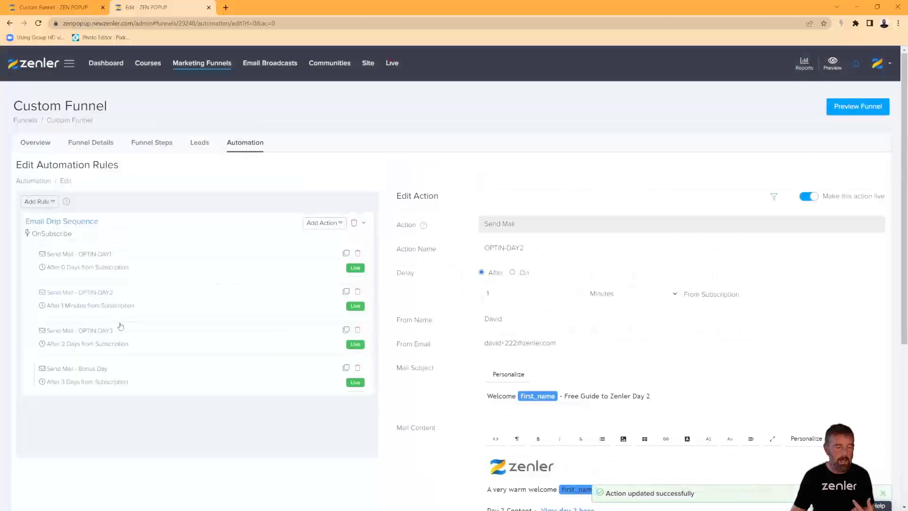
# - Switch the OPTIN-DAY3 email's delay unit to Minutes and save it, applying the change to existing leads
pyautogui.click(162, 337)
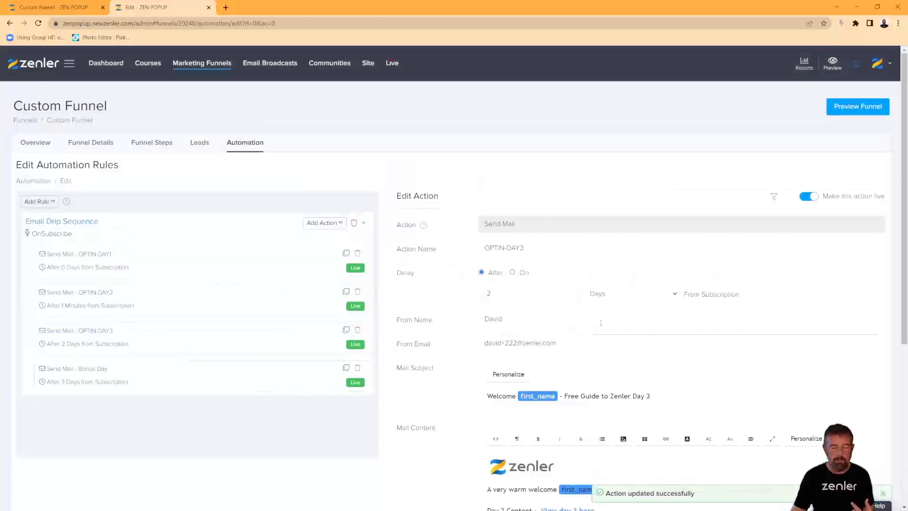
pyautogui.click(627, 293)
pyautogui.click(600, 304)
pyautogui.scroll(-3, 480, 430)
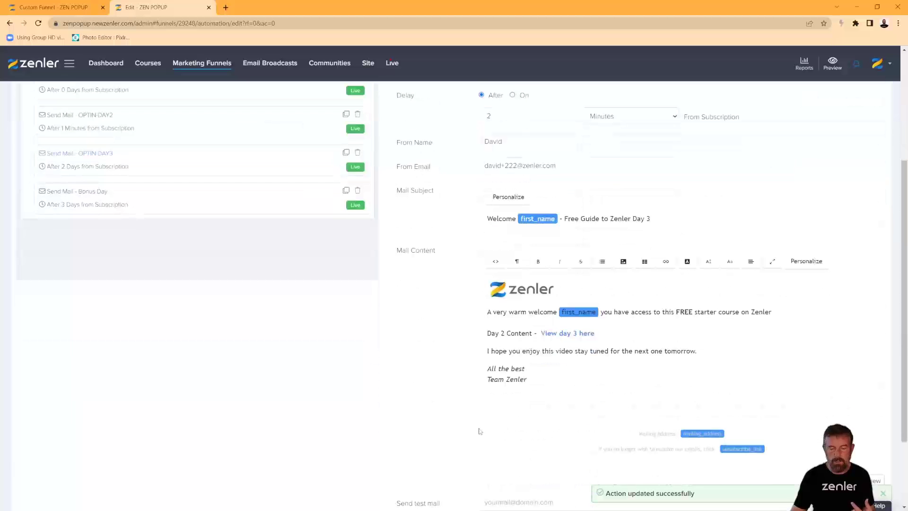
pyautogui.scroll(-2, 482, 429)
pyautogui.click(852, 425)
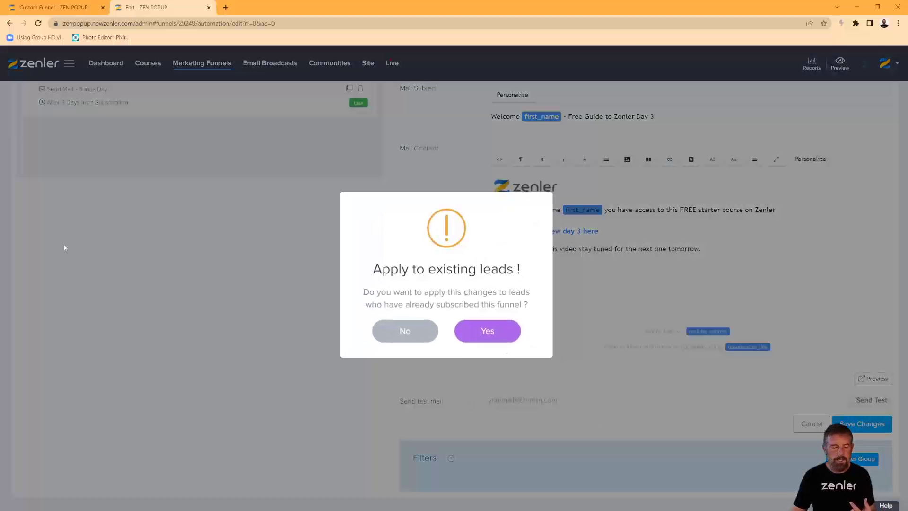
pyautogui.click(483, 333)
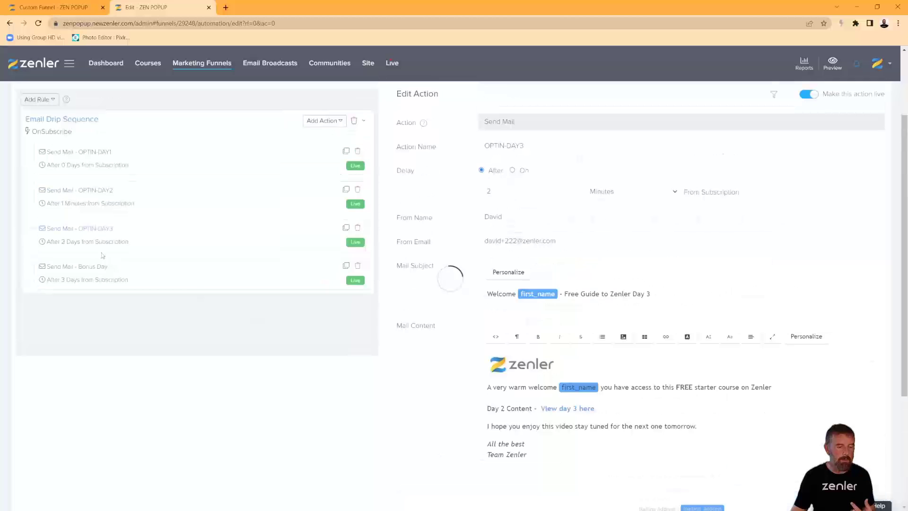
# - Switch the Bonus Day email's delay unit to Minutes and save it, applying the change to existing leads
pyautogui.click(100, 279)
pyautogui.click(636, 189)
pyautogui.click(598, 202)
pyautogui.scroll(-3, 689, 371)
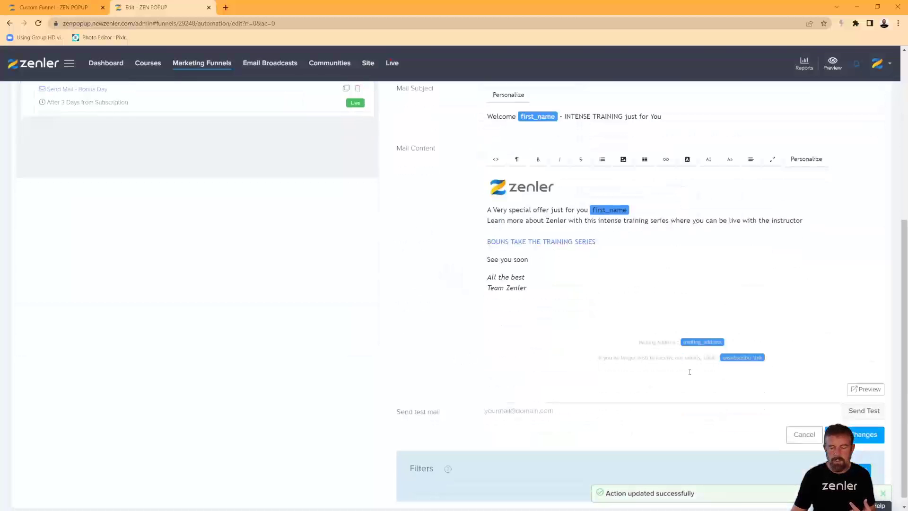
pyautogui.click(865, 435)
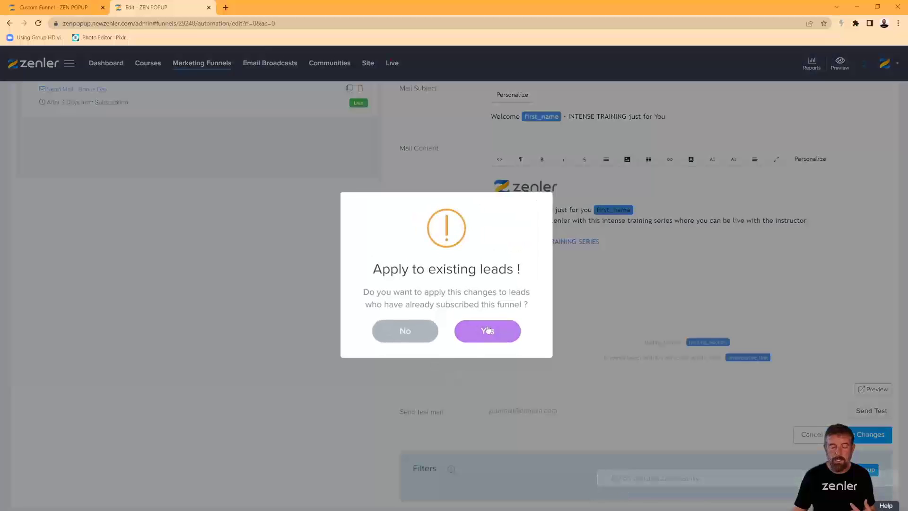
pyautogui.click(487, 330)
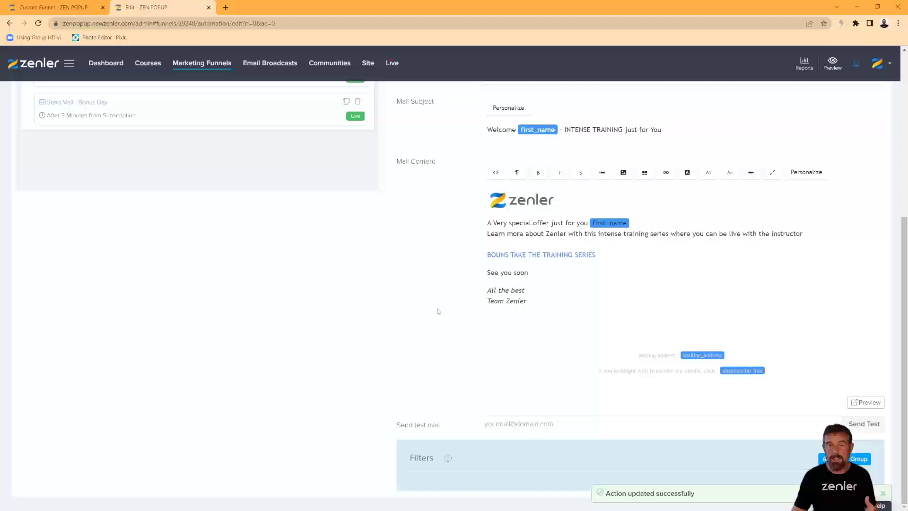
# - Copy the URL of the funnel's first Optin Page step and open it in a new incognito window
pyautogui.scroll(5, 437, 311)
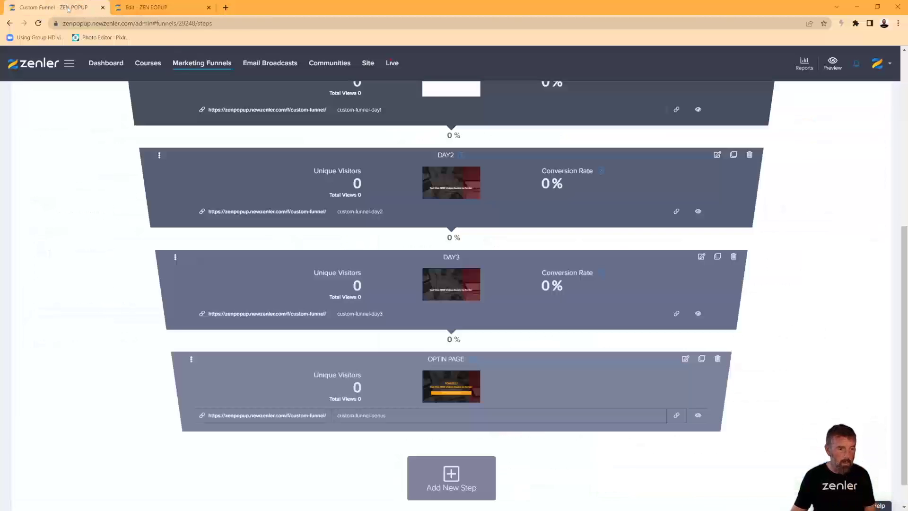
pyautogui.click(52, 7)
pyautogui.scroll(10, 435, 230)
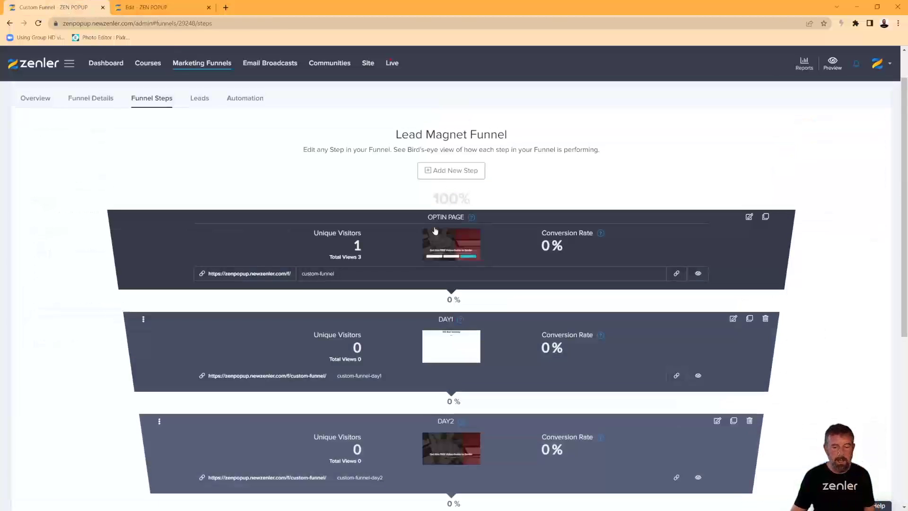
pyautogui.click(676, 273)
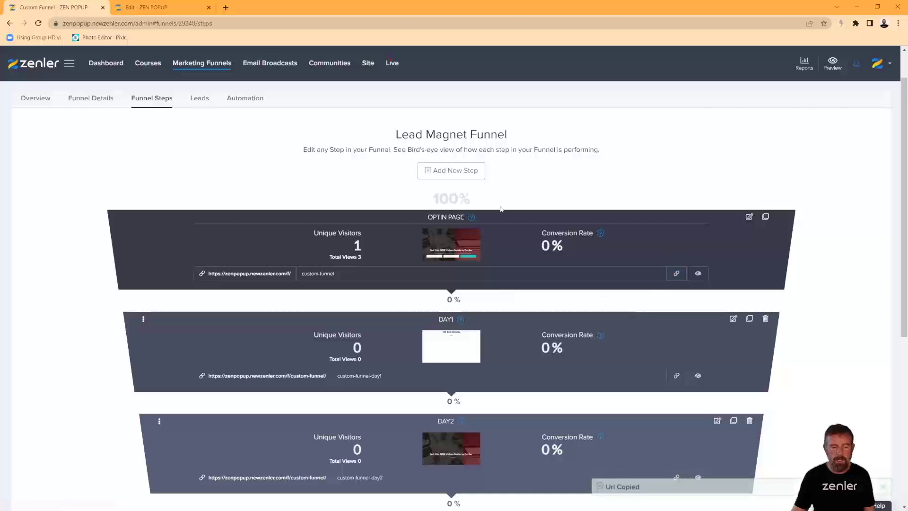
pyautogui.click(897, 23)
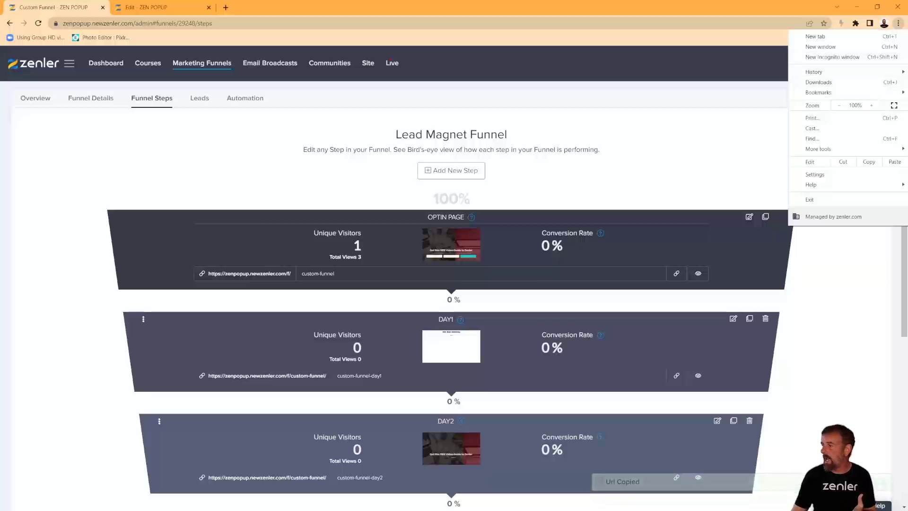
pyautogui.click(833, 57)
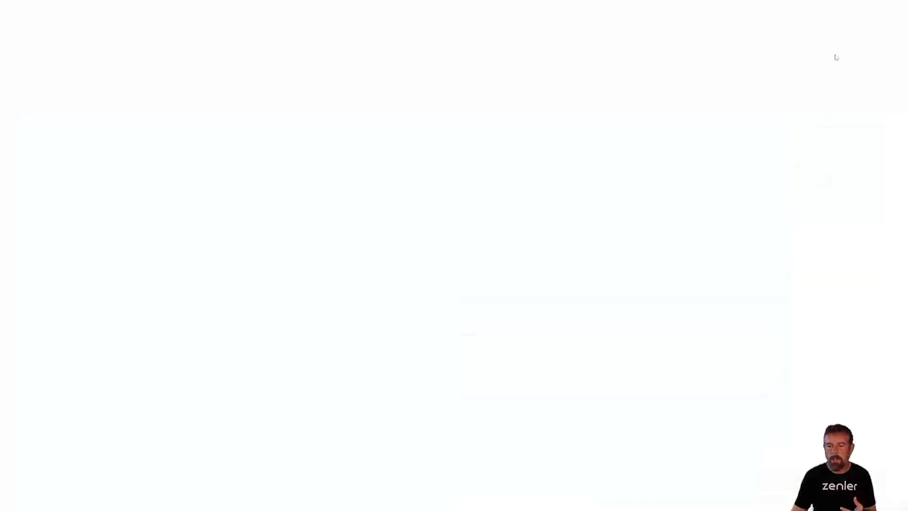
pyautogui.hotkey('ctrl', 'v')
pyautogui.press('Return')
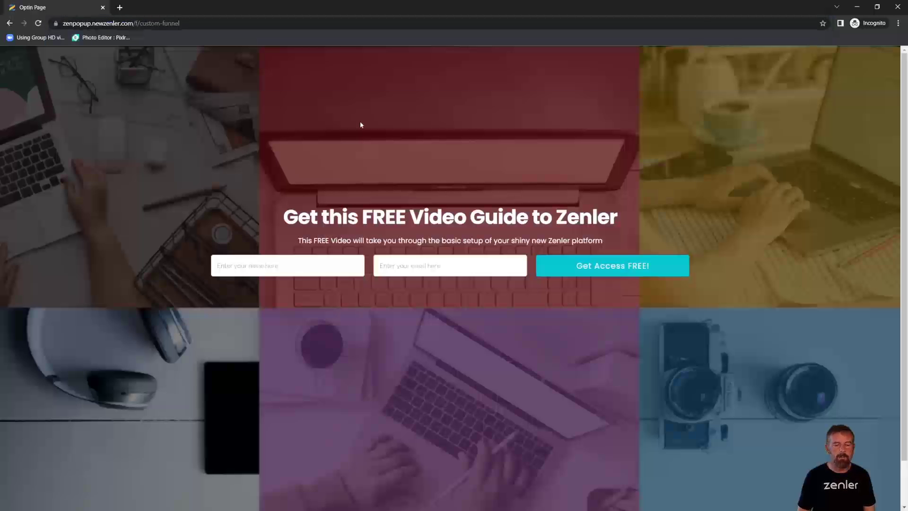
# - Submit the optin form with a test first name and e-mail address, and close the incognito window
pyautogui.click(232, 268)
pyautogui.write('Zacha')
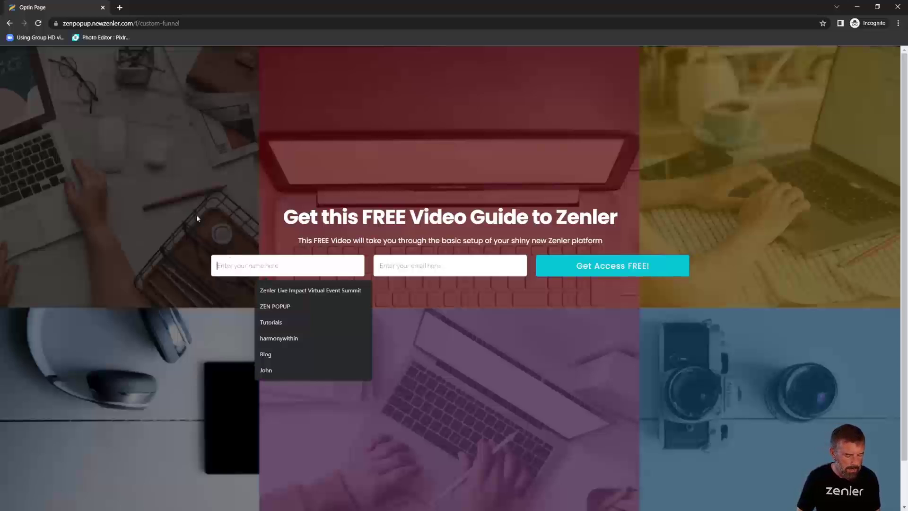
pyautogui.write('ry')
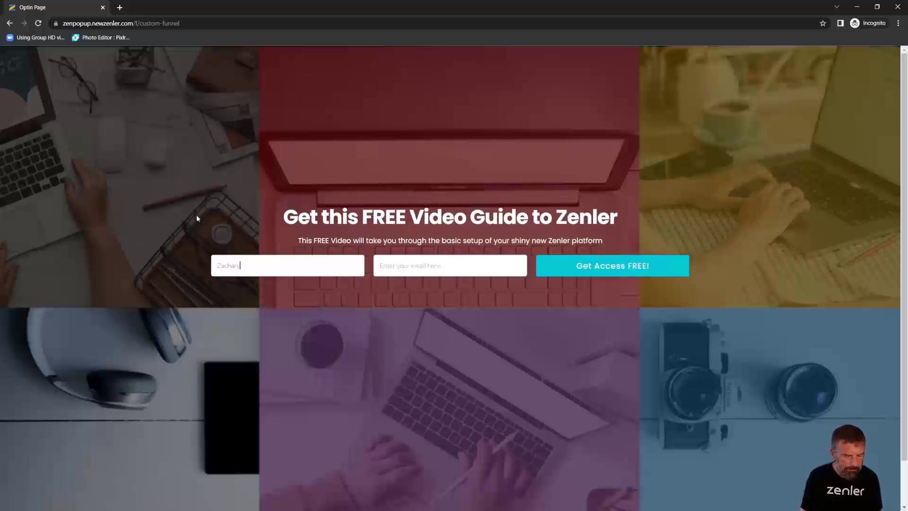
pyautogui.click(380, 265)
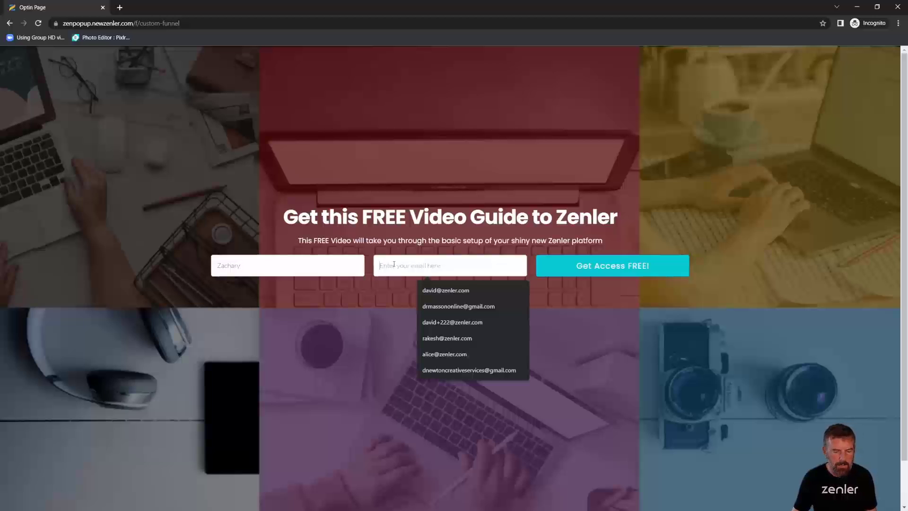
pyautogui.click(425, 371)
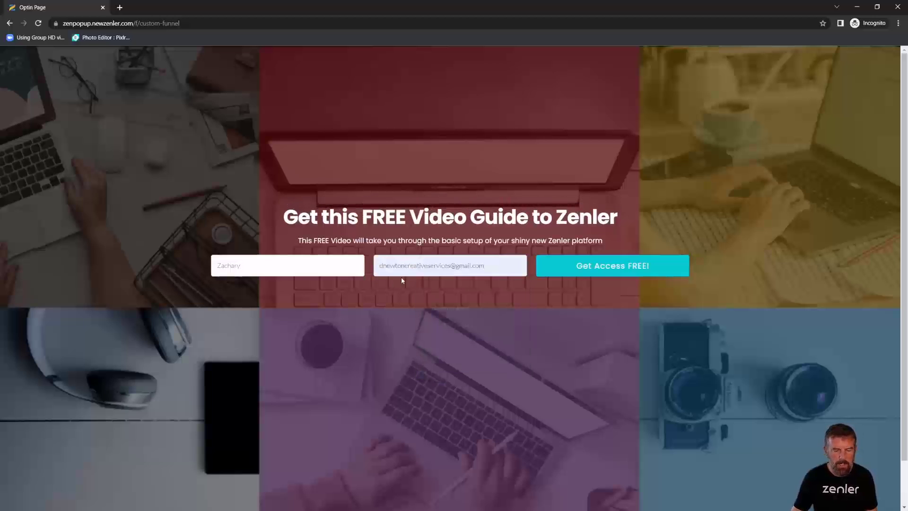
pyautogui.click(600, 269)
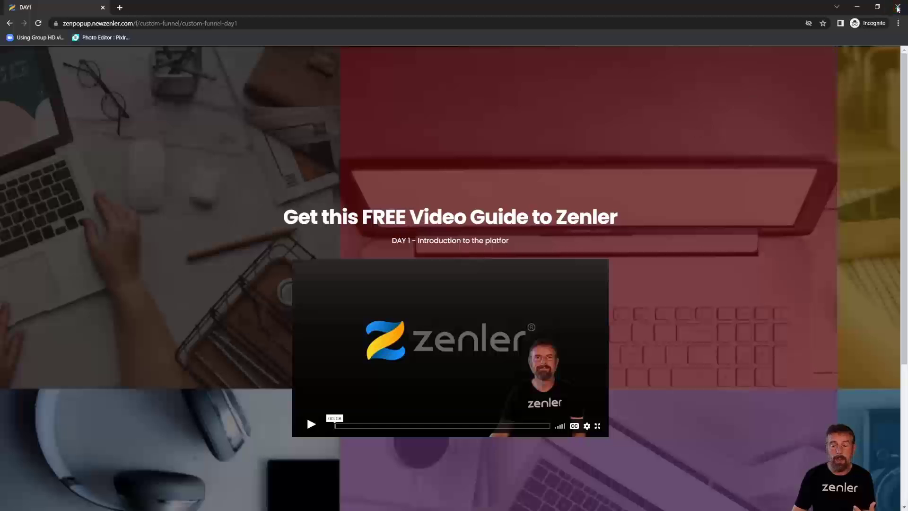
pyautogui.click(897, 7)
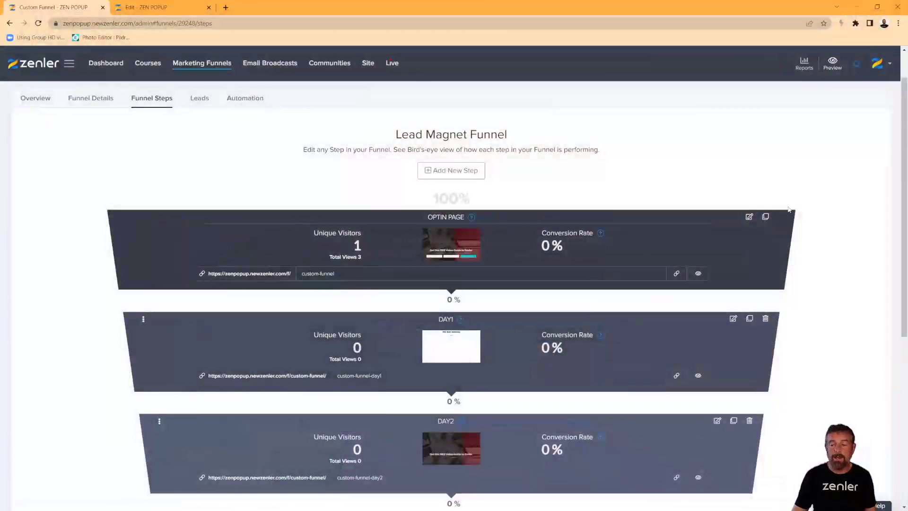
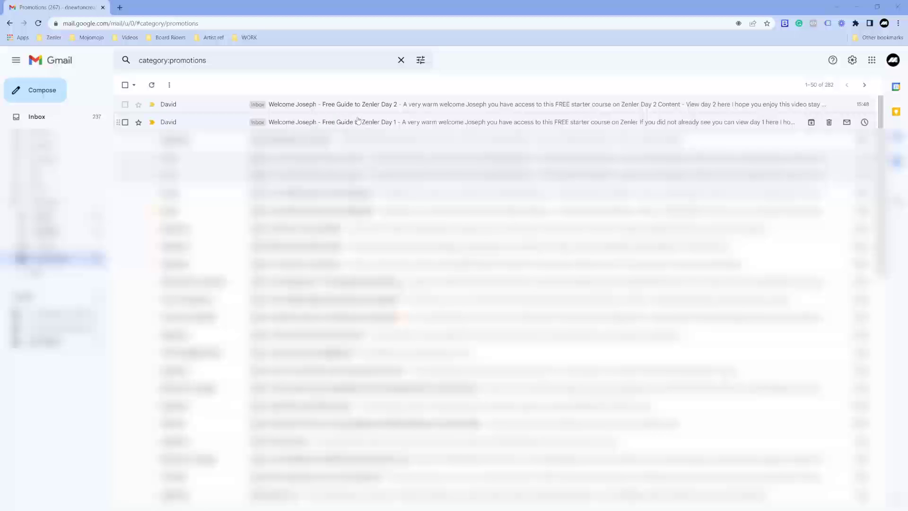
# - In Gmail, open the "Free Guide to Zenler Day 1" email and follow its link to check the Day 1 page
pyautogui.click(306, 124)
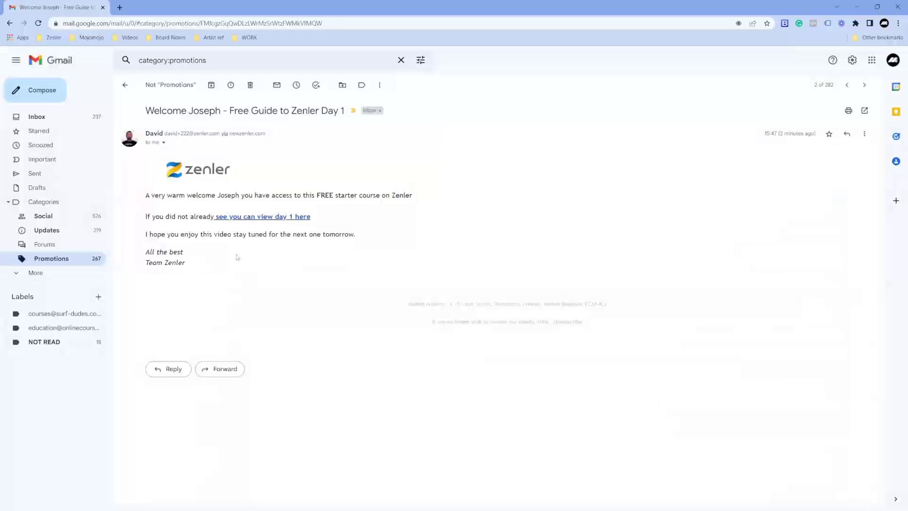
pyautogui.click(261, 216)
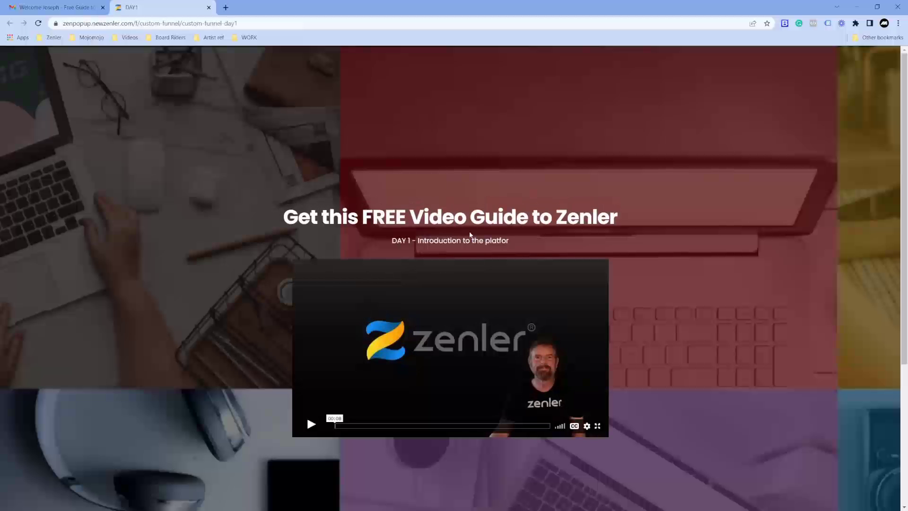
pyautogui.tripleClick(483, 240)
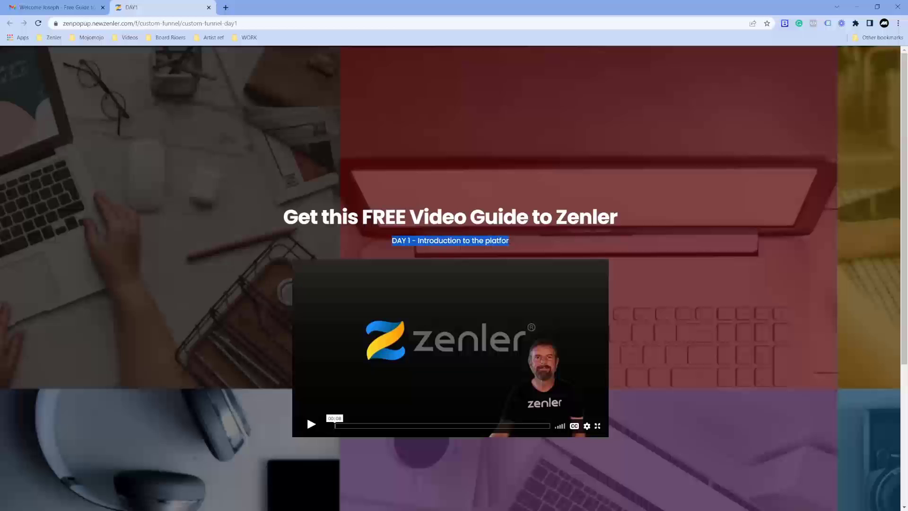
pyautogui.click(509, 242)
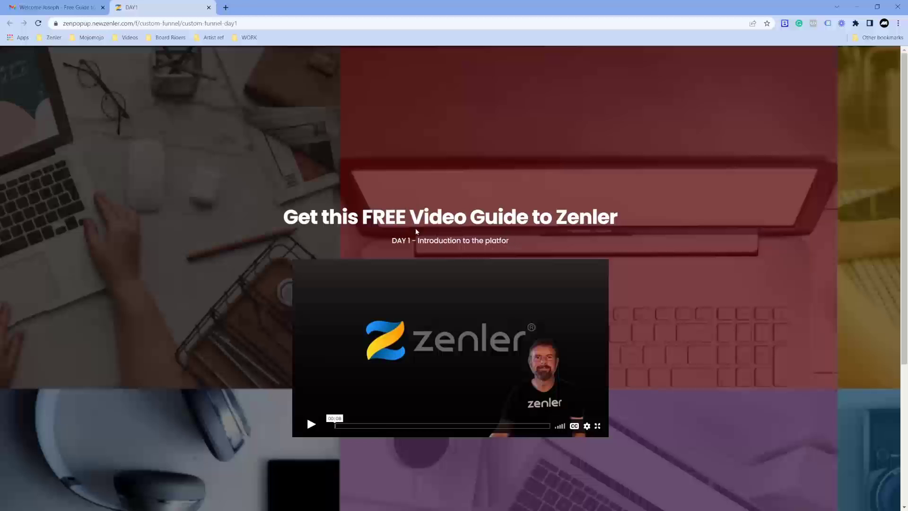
# - Open the "Free Guide to Zenler Day 2" email from Gmail's Promotions category and follow its link to the Day 2 page
pyautogui.click(75, 9)
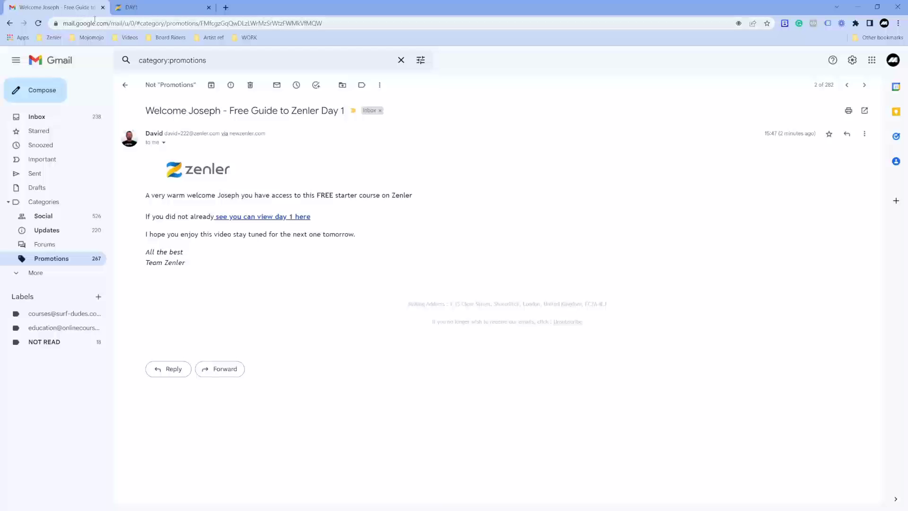
pyautogui.click(71, 258)
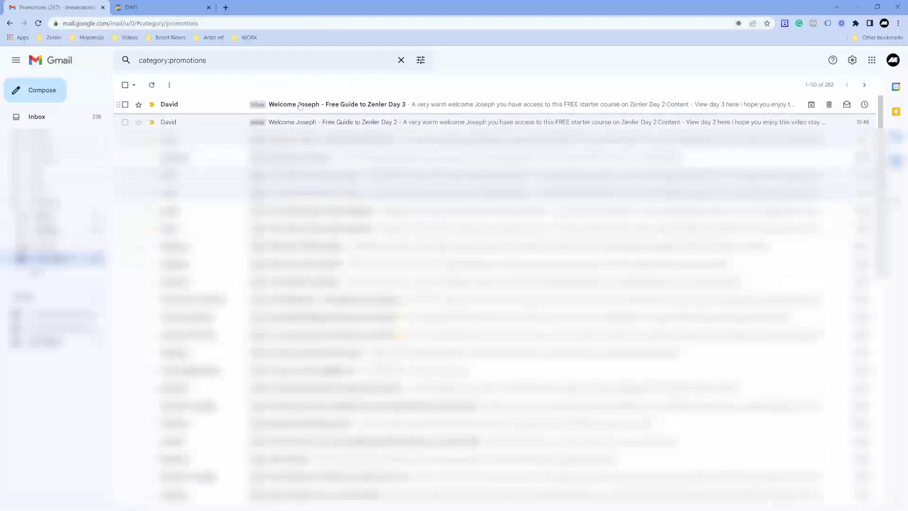
pyautogui.click(300, 105)
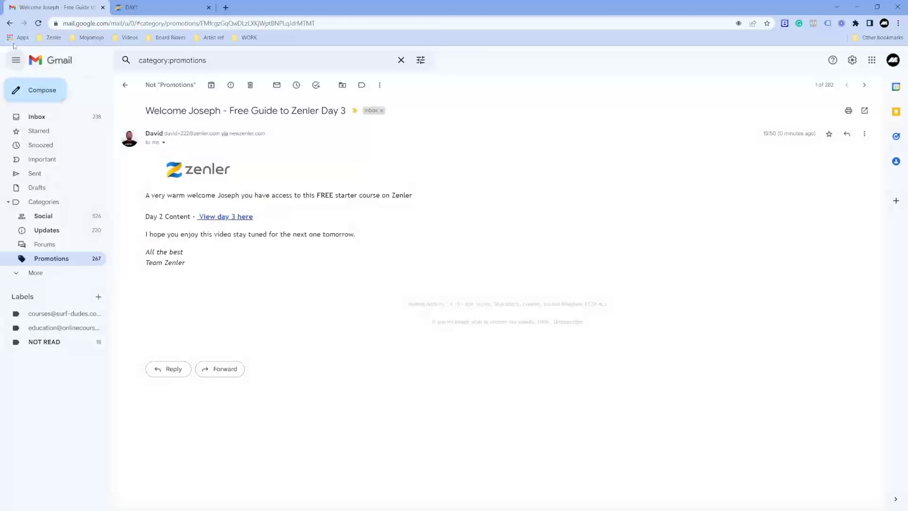
pyautogui.click(10, 23)
pyautogui.click(330, 124)
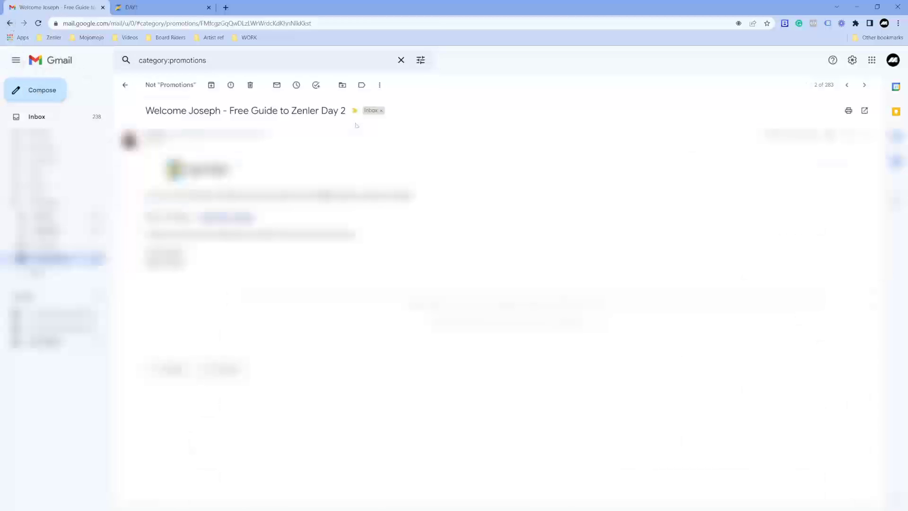
pyautogui.click(230, 218)
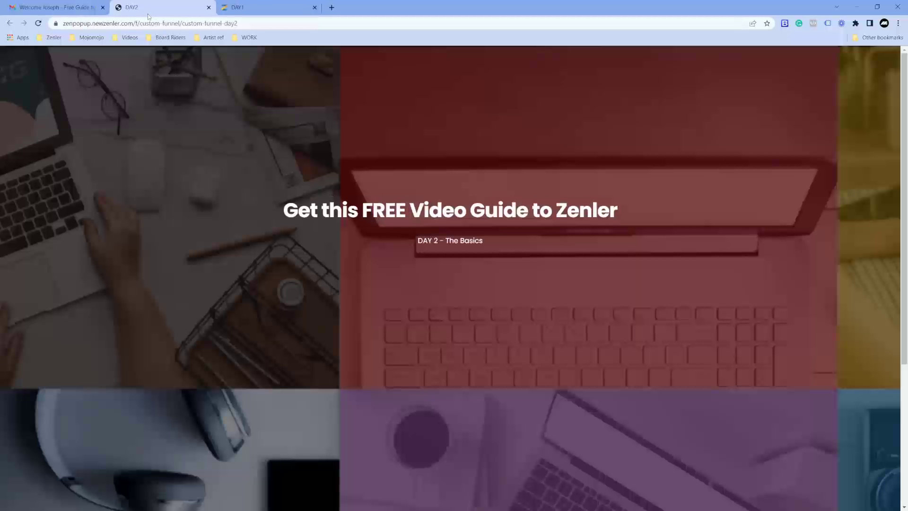
# - Open the "Free Guide to Zenler Day 3" email, follow its day 3 link, and return to the Promotions messages
pyautogui.click(55, 7)
pyautogui.click(49, 263)
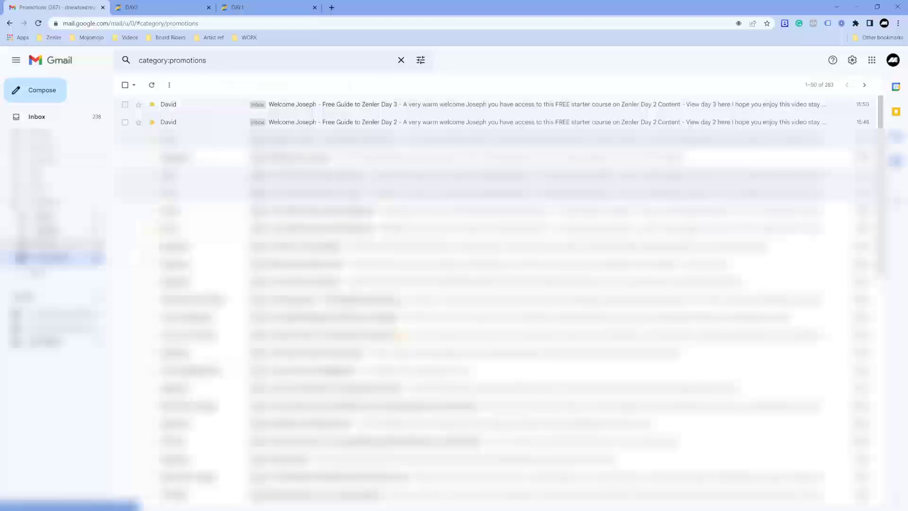
pyautogui.click(290, 106)
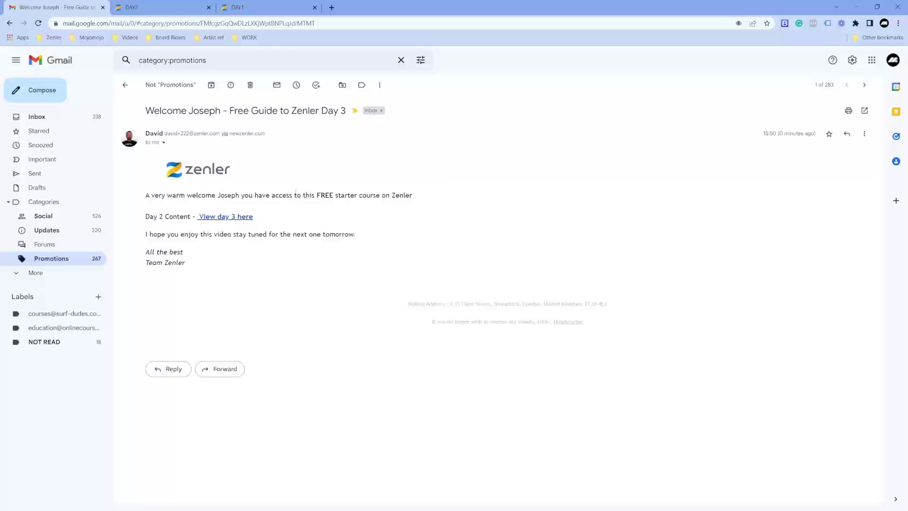
pyautogui.click(240, 221)
pyautogui.click(65, 260)
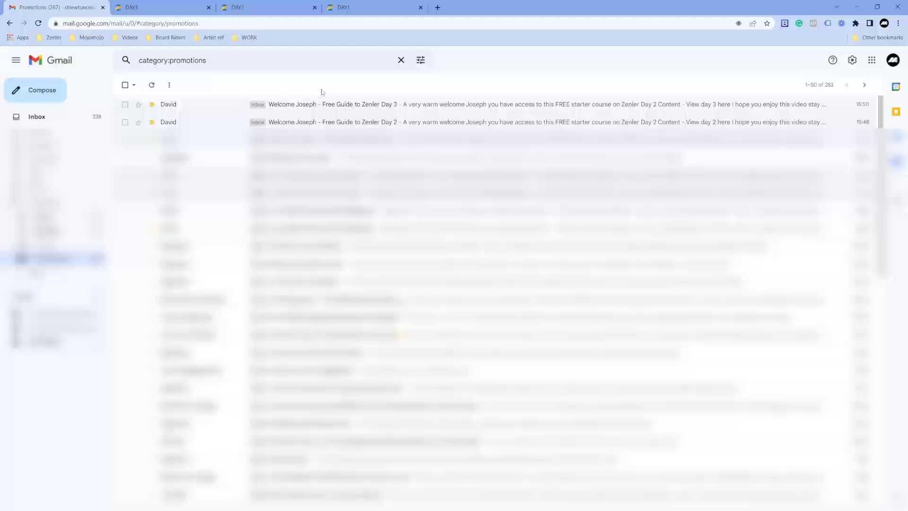
# - Review the opened DAY1, DAY2 and DAY3 funnel pages one after another
pyautogui.click(351, 8)
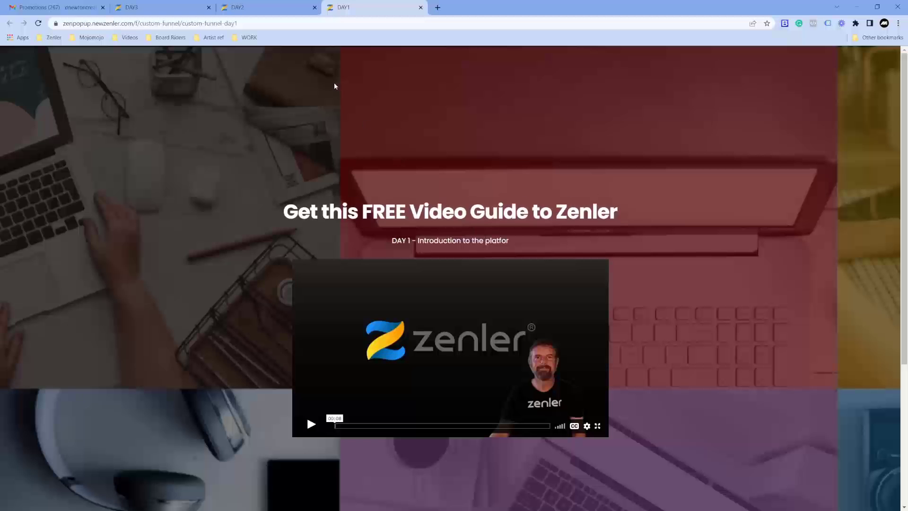
pyautogui.click(263, 7)
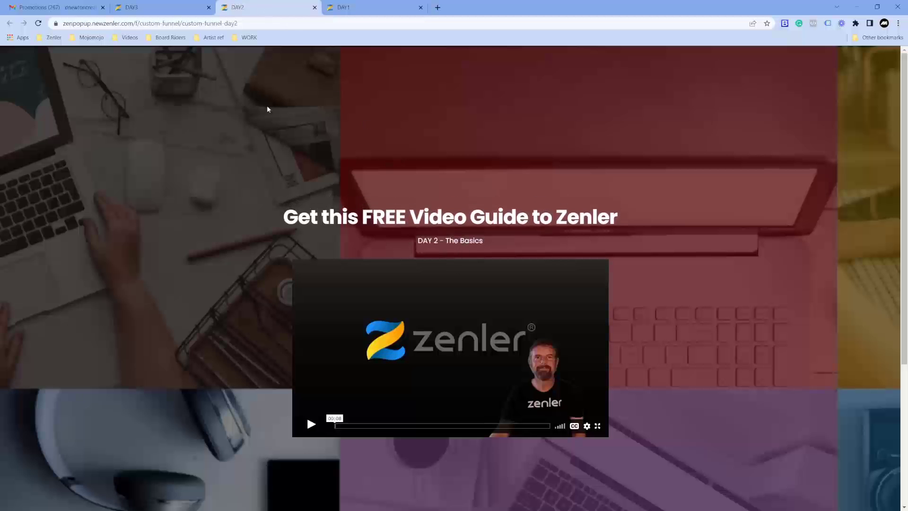
pyautogui.click(161, 7)
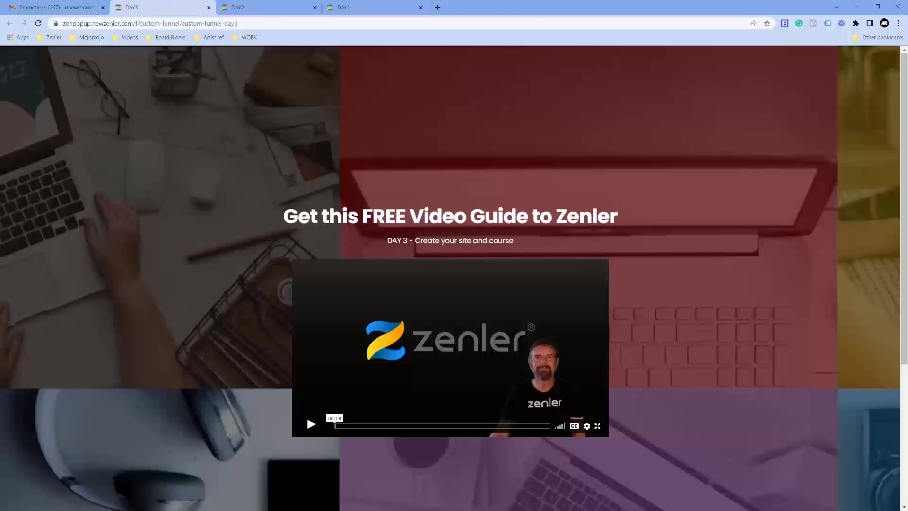
# - Open the "INTENSE TRAINING just for You" email from the Gmail inbox and follow its bonus training series link
pyautogui.click(84, 8)
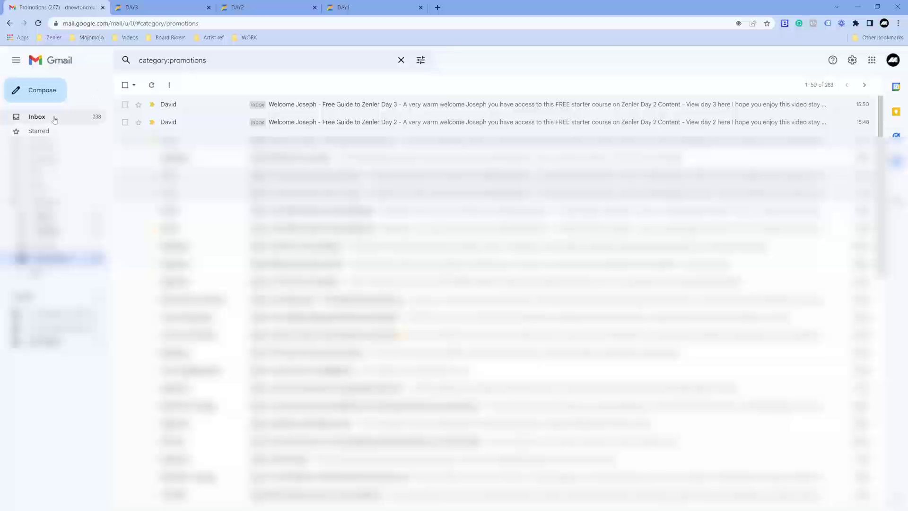
pyautogui.click(37, 117)
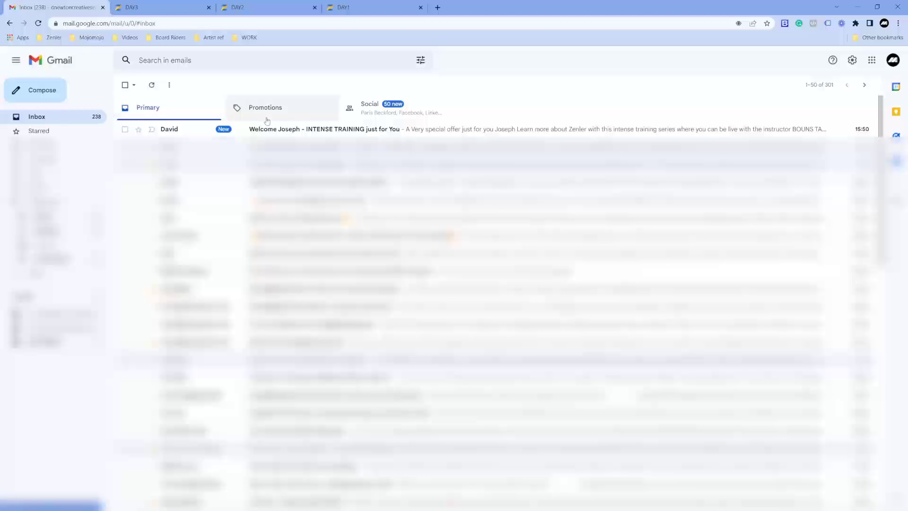
pyautogui.click(334, 130)
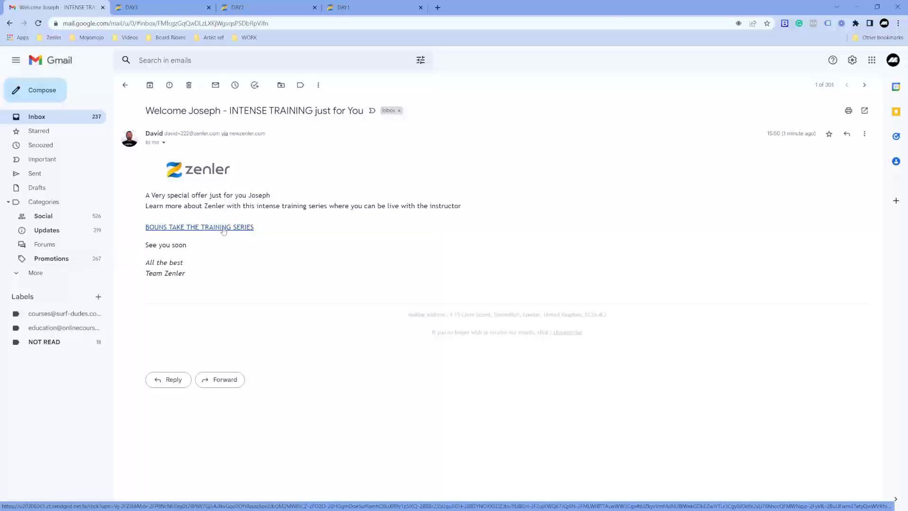
pyautogui.click(206, 228)
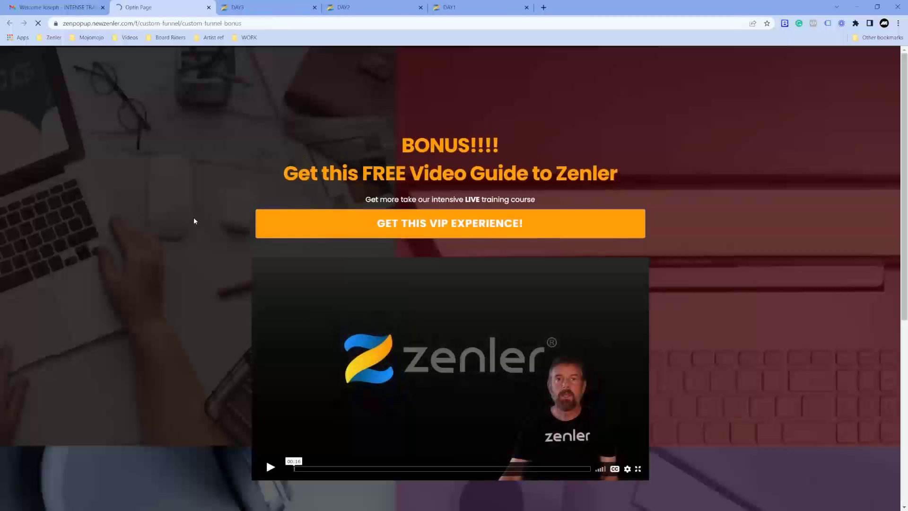
# - Test the bonus page's lower "GET THIS VIP EXPERIENCE!" link to the course page and return to the bonus page
pyautogui.scroll(-5, 745, 224)
pyautogui.scroll(3, 746, 223)
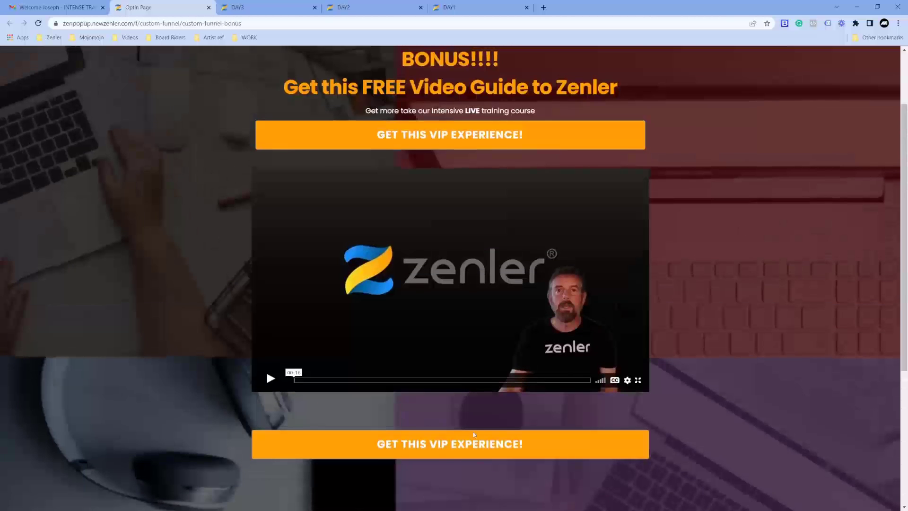
pyautogui.click(468, 443)
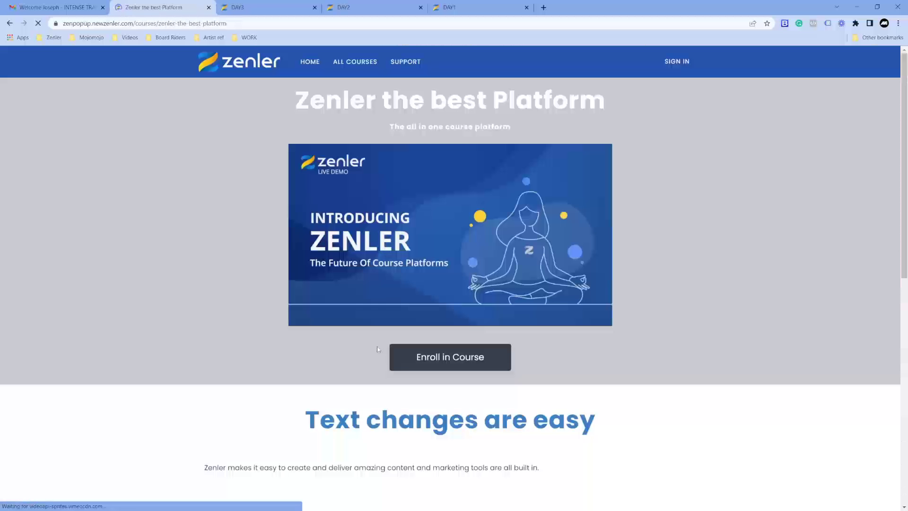
pyautogui.click(10, 23)
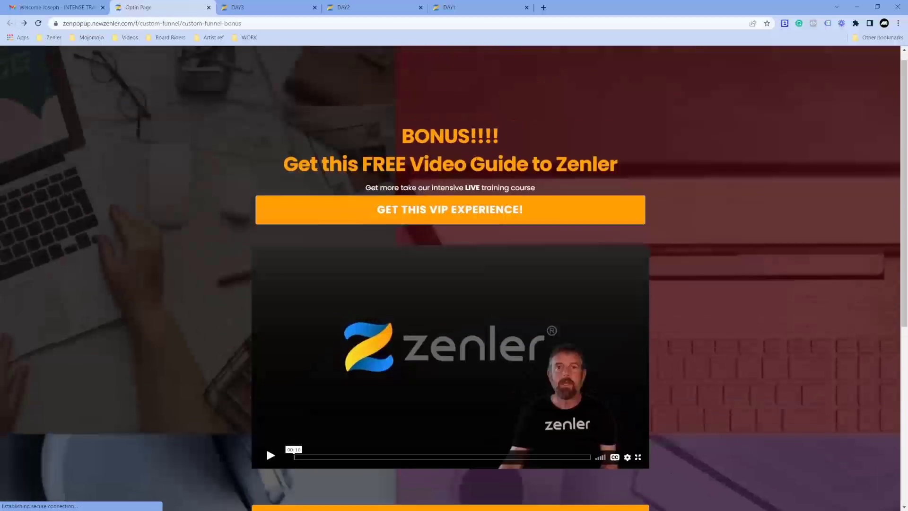
# - Test the bonus page's upper "GET THIS VIP EXPERIENCE!" link to the course page and return to the funnel's automation rules
pyautogui.click(473, 223)
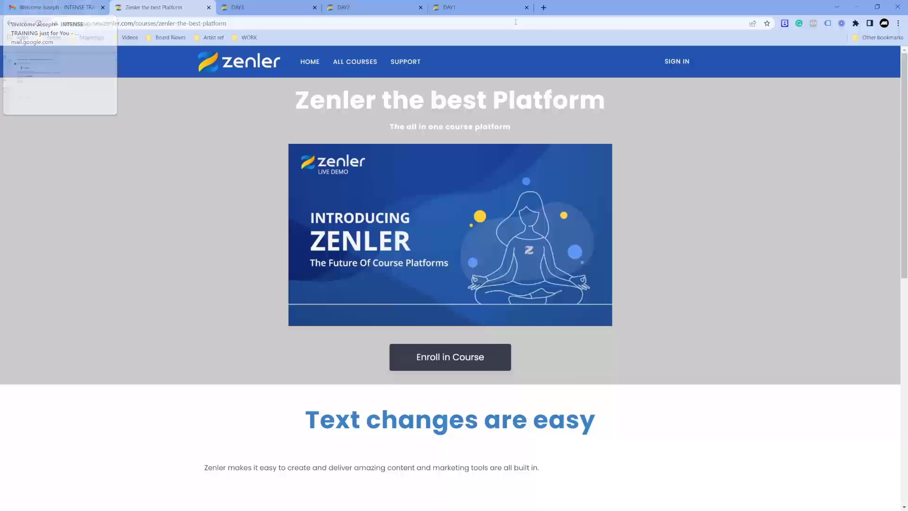
pyautogui.click(857, 9)
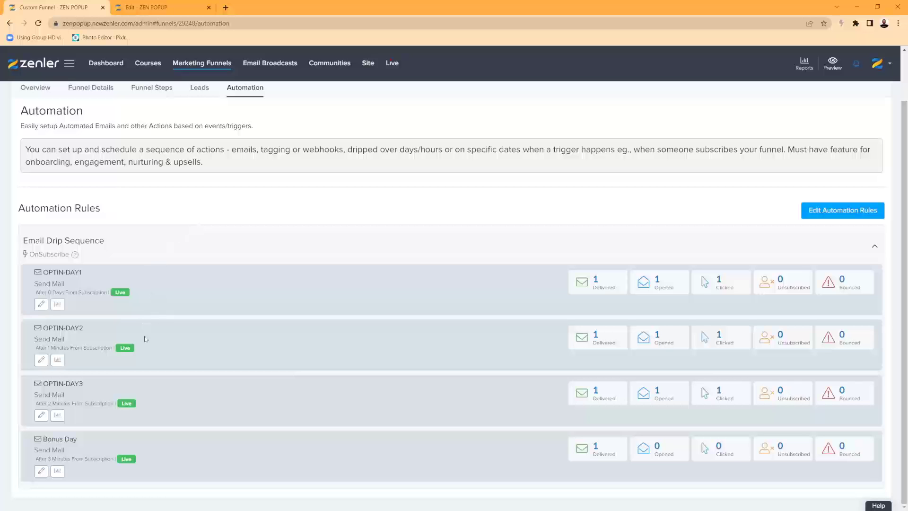
# - Change the OPTIN-DAY2 email's delay unit to Days, save it, and apply the change to existing leads
pyautogui.click(41, 360)
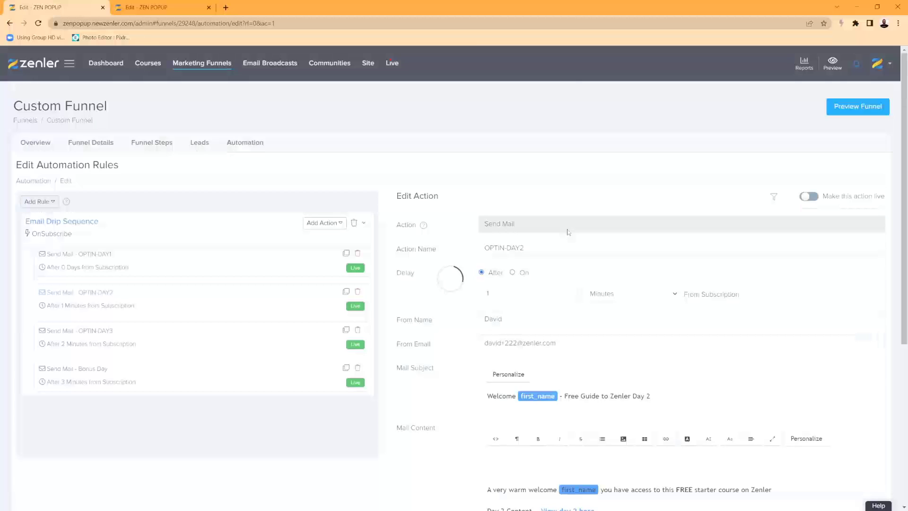
pyautogui.click(632, 295)
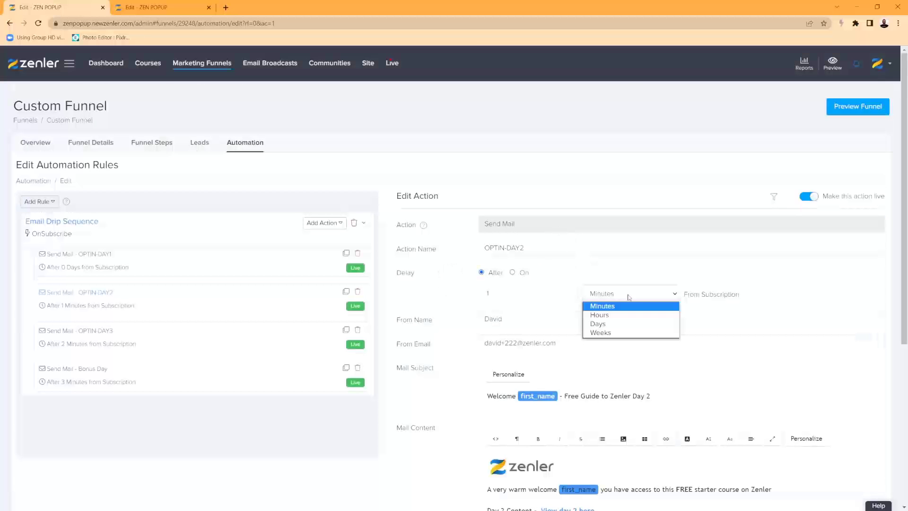
pyautogui.click(602, 324)
pyautogui.scroll(-6, 856, 428)
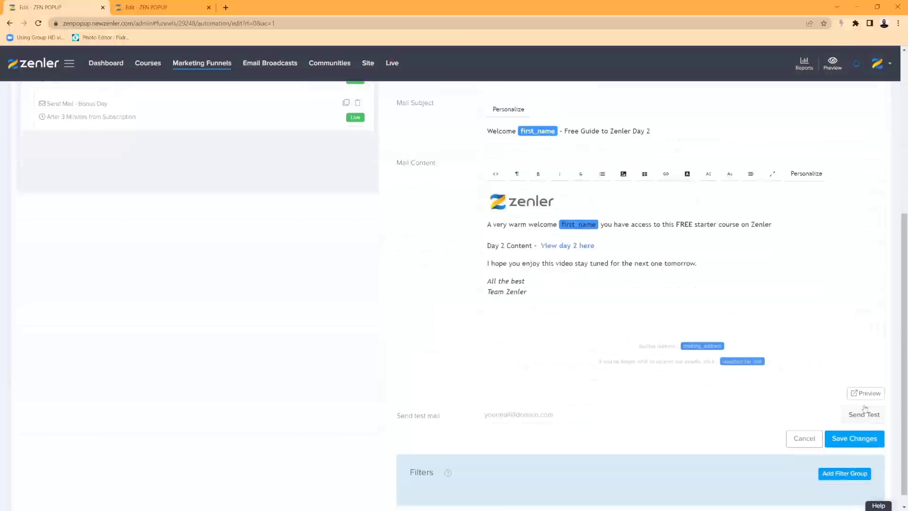
pyautogui.click(855, 424)
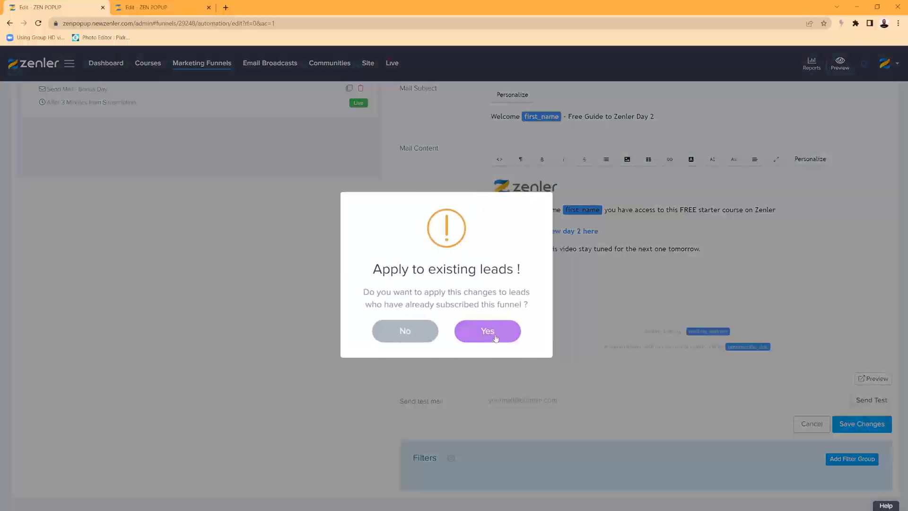
pyautogui.click(489, 333)
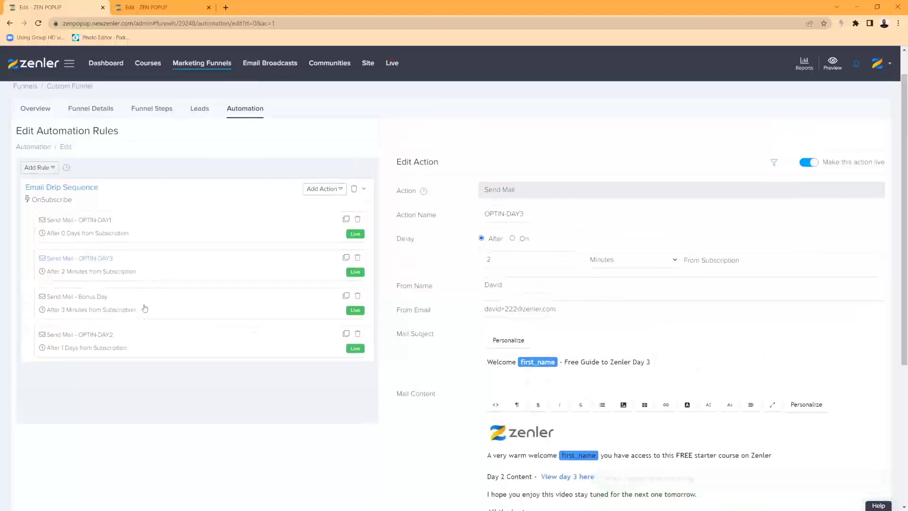
# - Change the OPTIN-DAY3 email's delay unit to Days, save it, and apply the change to existing leads
pyautogui.click(666, 277)
pyautogui.click(603, 288)
pyautogui.scroll(-1, 456, 358)
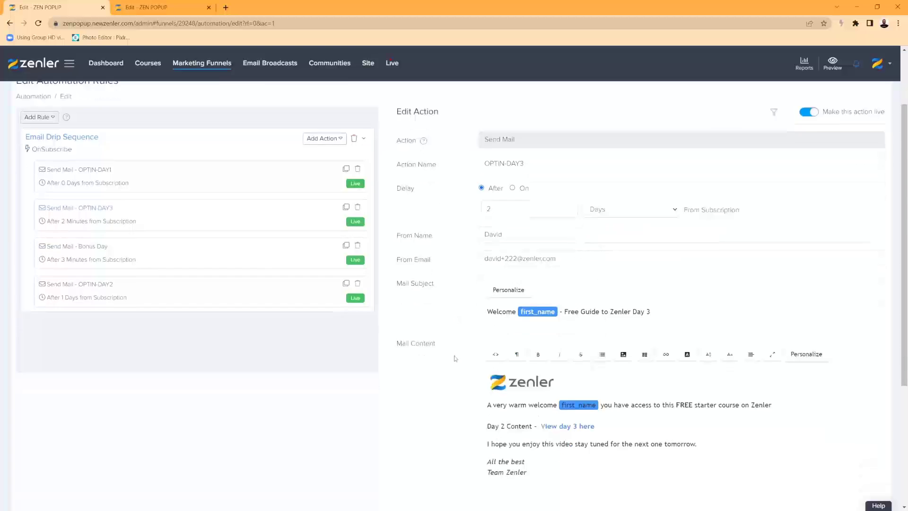
pyautogui.scroll(-4, 455, 359)
pyautogui.click(862, 423)
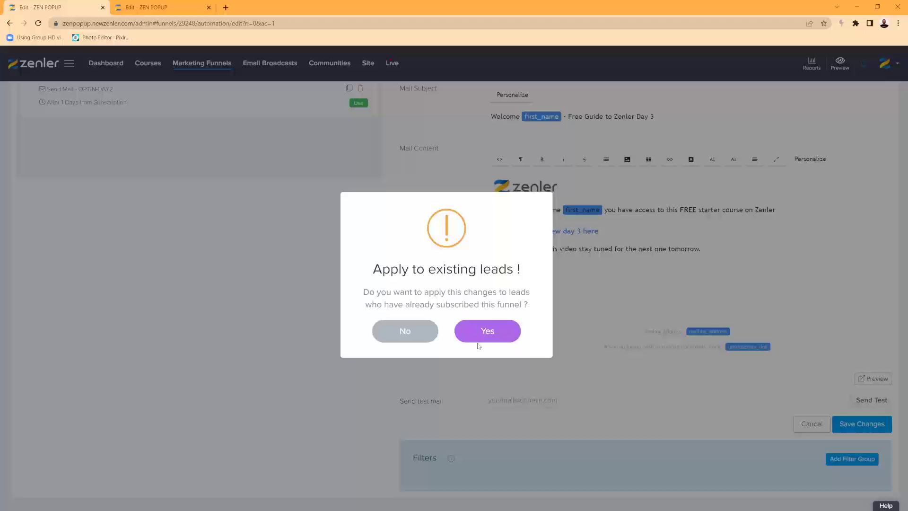
pyautogui.click(505, 326)
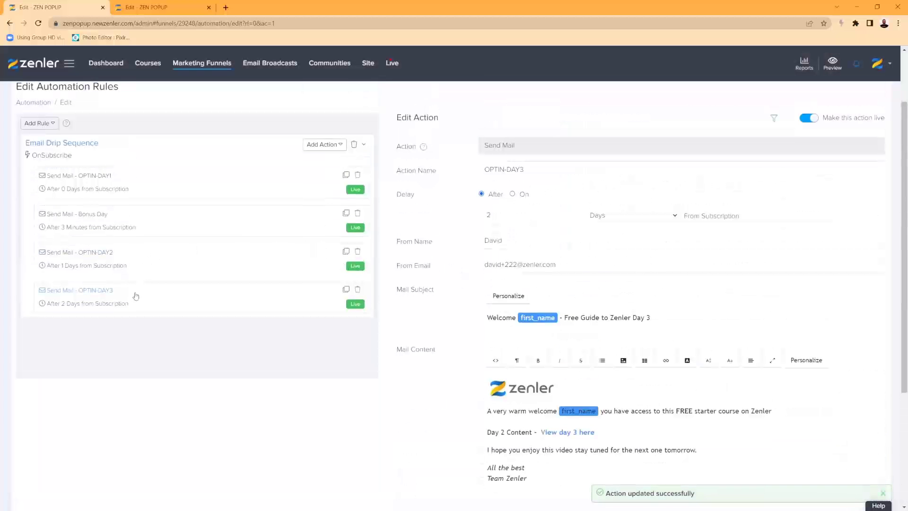
# - Change the Bonus Day email's delay unit to Days and save it without applying the change to existing leads
pyautogui.click(147, 228)
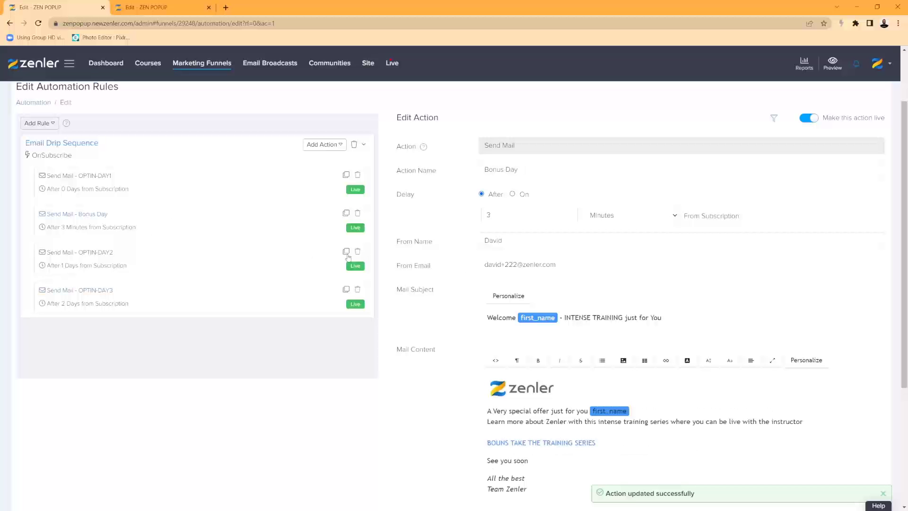
pyautogui.click(661, 208)
pyautogui.click(598, 249)
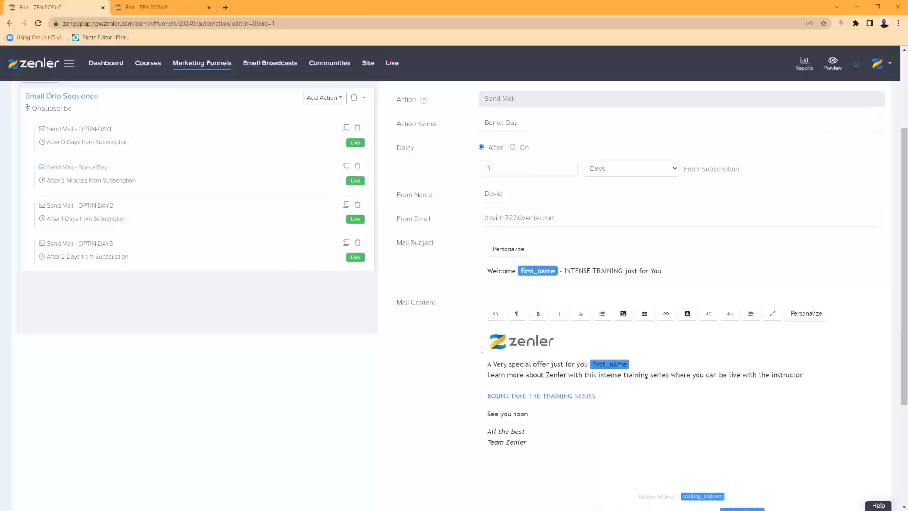
pyautogui.scroll(-4, 614, 307)
pyautogui.click(842, 424)
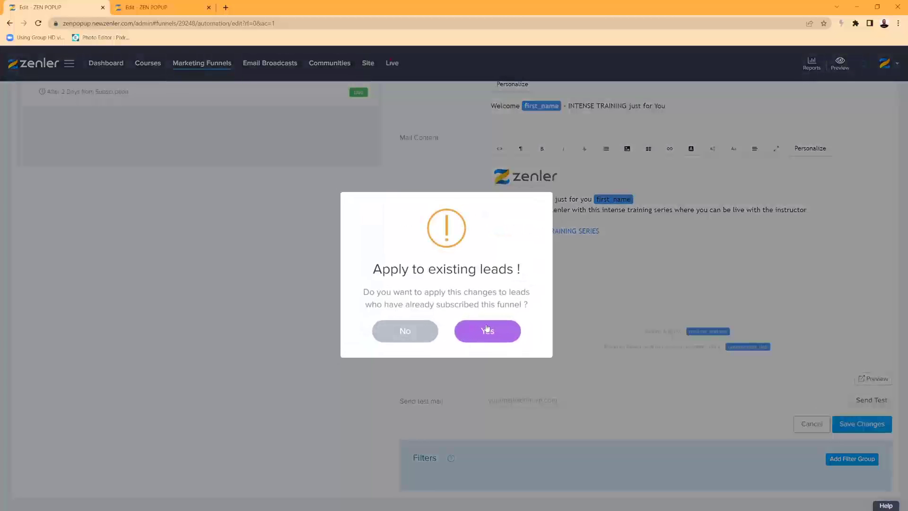
pyautogui.click(406, 330)
# - Copy the opt-in page's link from the funnel steps and load zenpopup.newzenler.com/f/custom-funnel in a new browser tab
pyautogui.scroll(5, 317, 250)
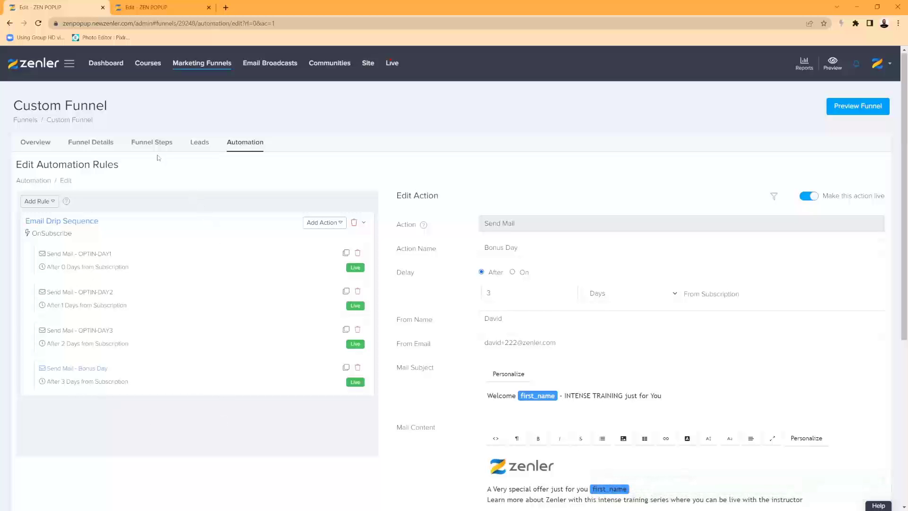
pyautogui.click(148, 143)
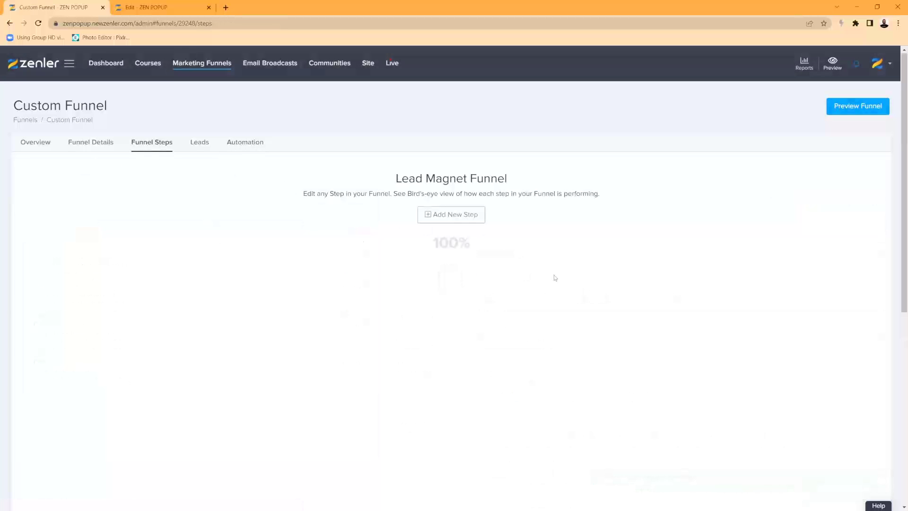
pyautogui.click(676, 317)
pyautogui.hotkey('ctrl', 't')
pyautogui.hotkey('ctrl', 'v')
pyautogui.press('Return')
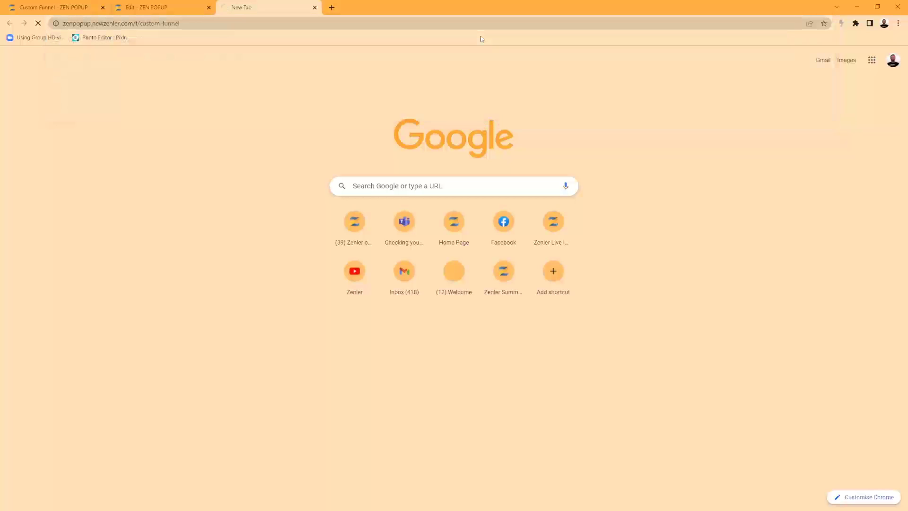